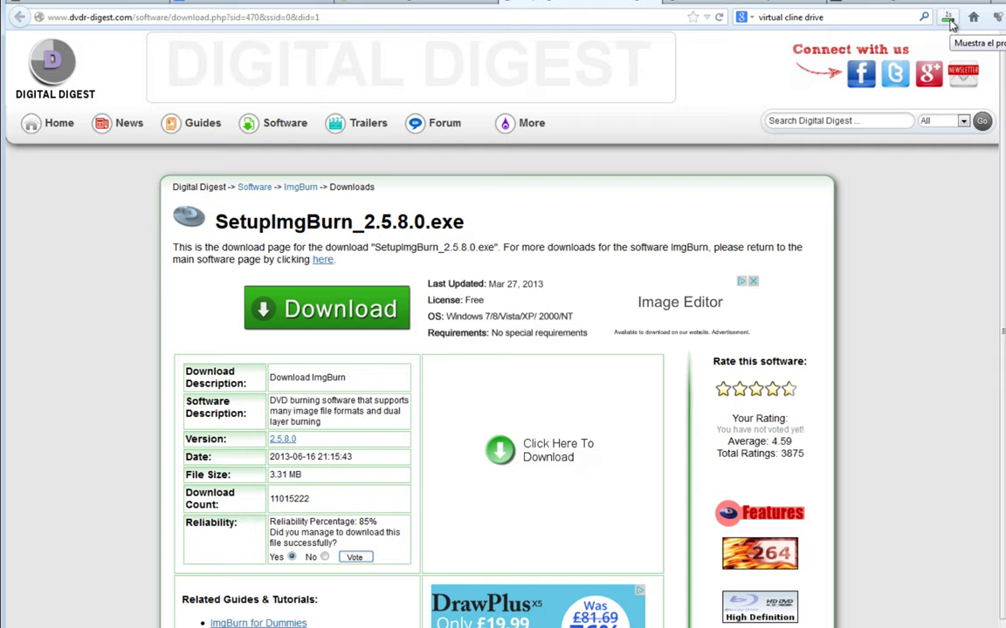
Run the downloaded ImgBurn installer from Firefox's downloads list
click(950, 19)
click(908, 50)
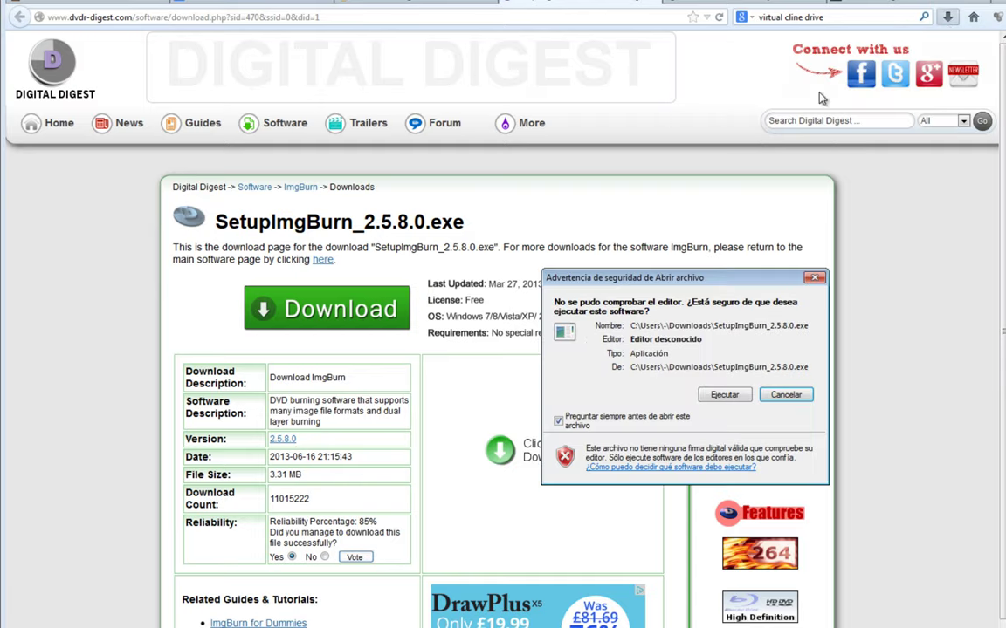
click(743, 397)
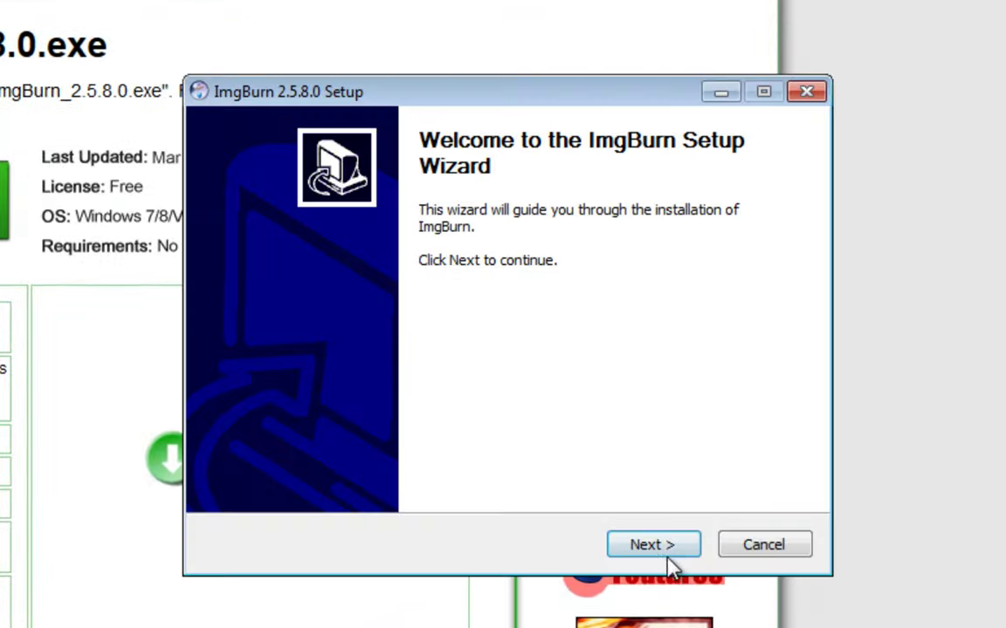
Install ImgBurn 2.5.8.0 with default components and location, skipping both bundled offers
click(664, 548)
click(419, 485)
click(646, 547)
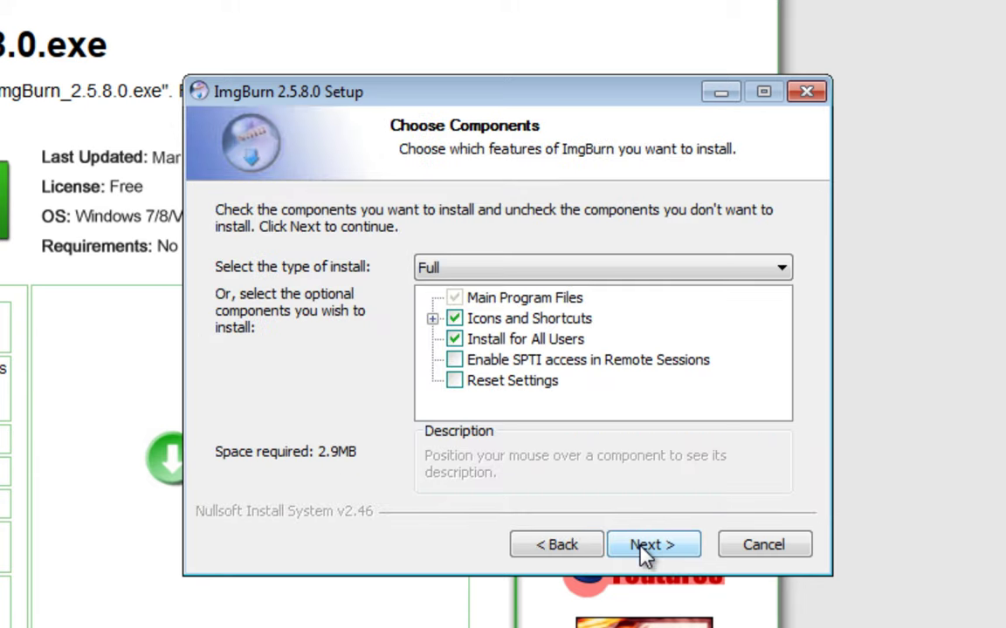
click(644, 548)
click(644, 548)
click(643, 549)
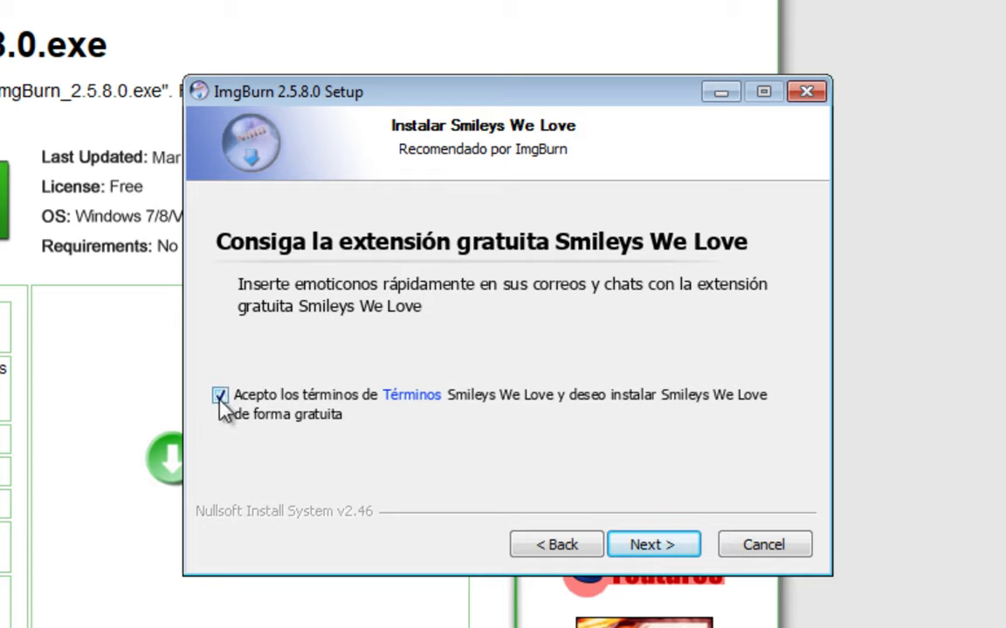
click(659, 548)
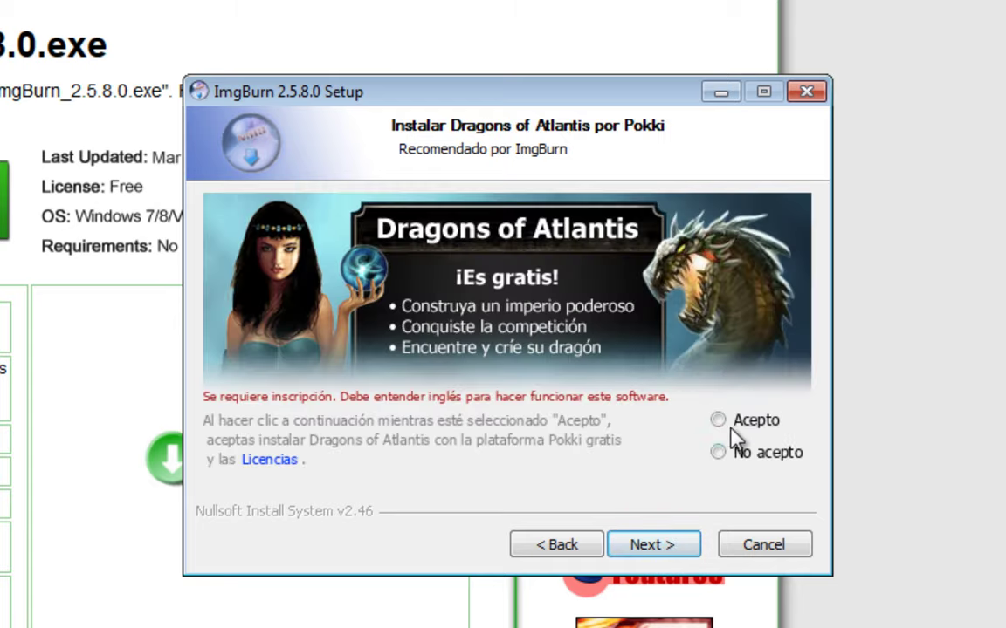
click(653, 546)
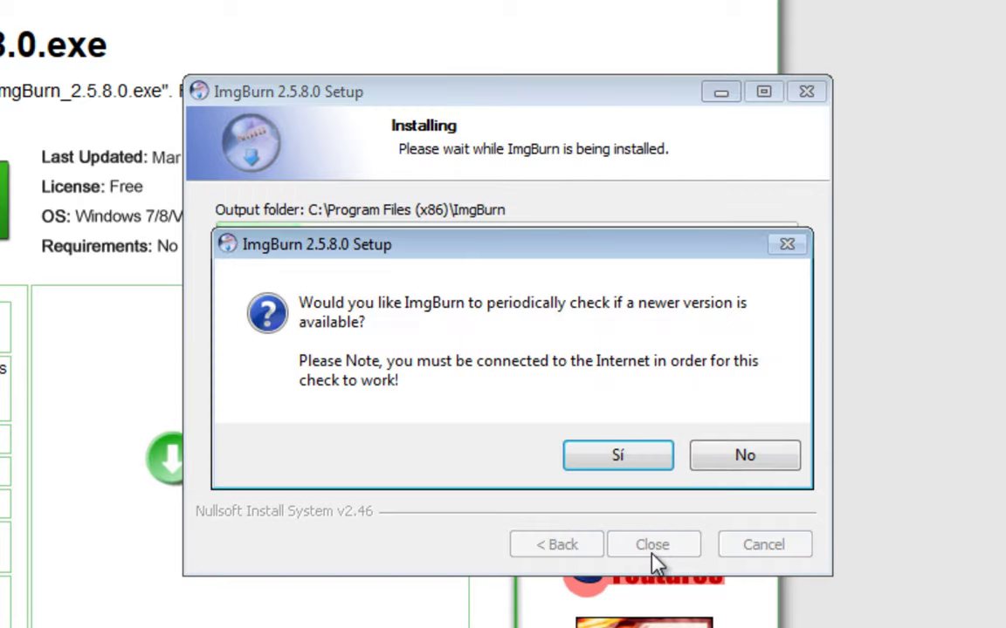
click(620, 458)
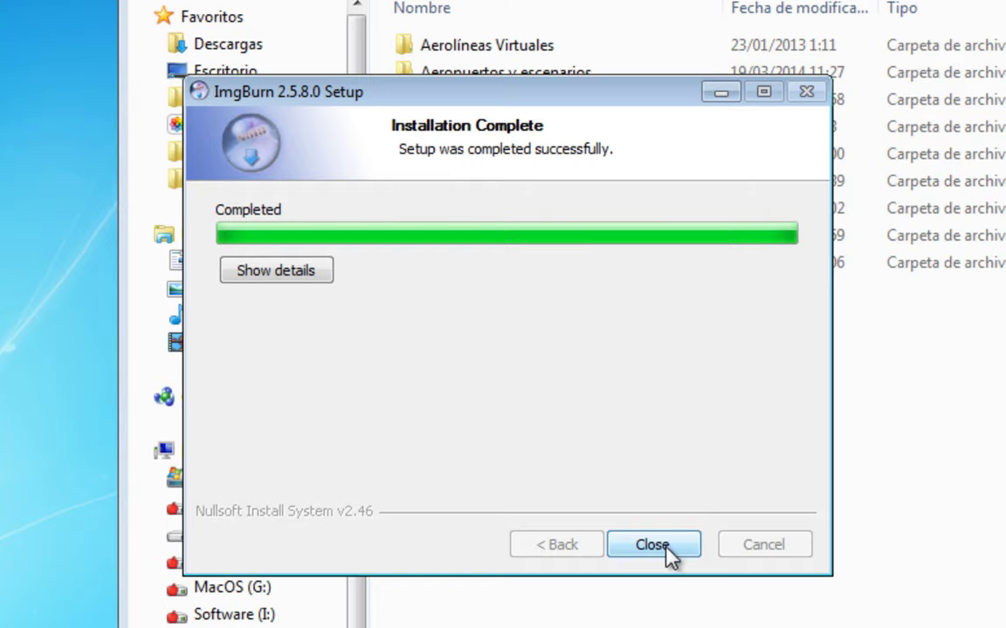
Close the finished installer and launch ImgBurn by searching 'img' in the Start menu
click(664, 545)
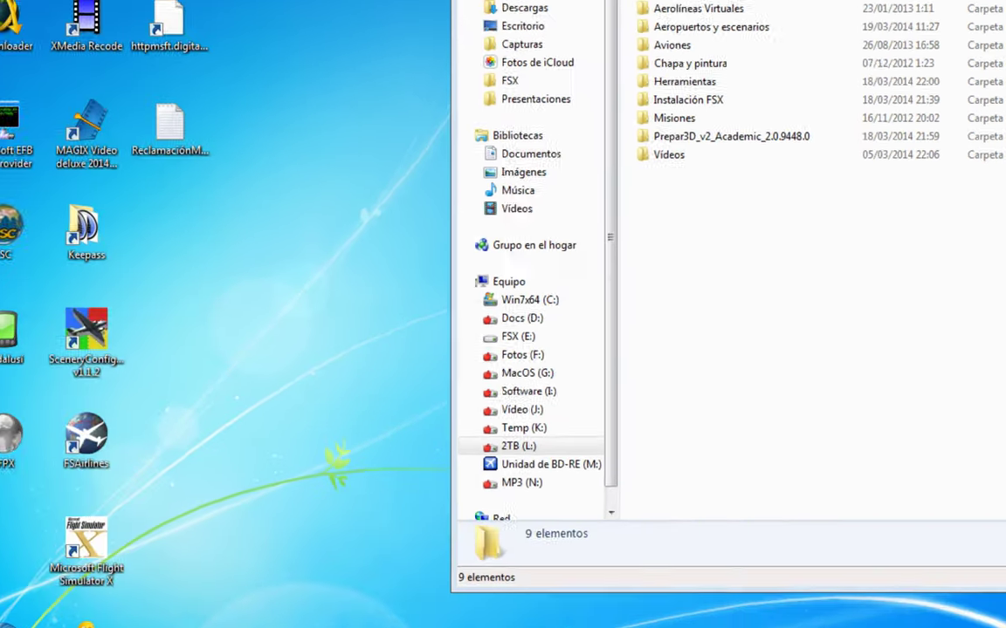
key(super)
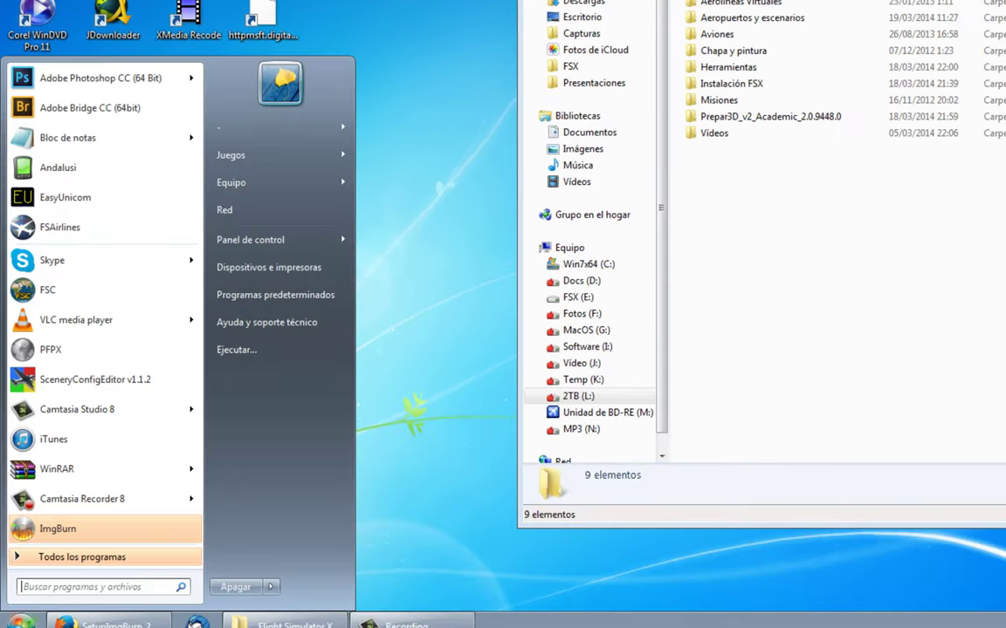
text(img)
key(Return)
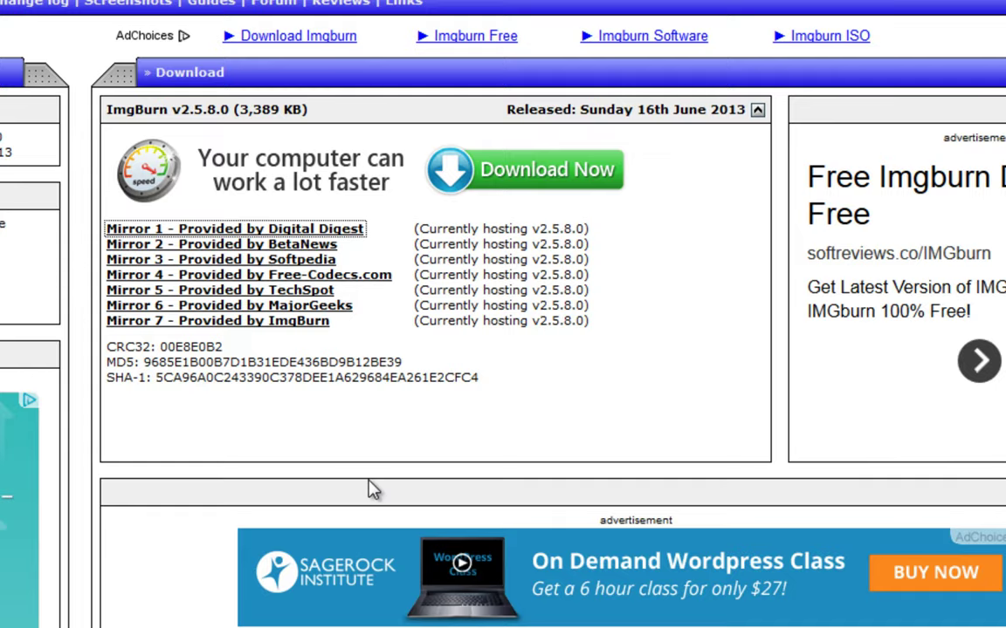
Scroll the ImgBurn download page down to the language files table
scroll(366, 475, down, 5)
scroll(253, 563, down, 1)
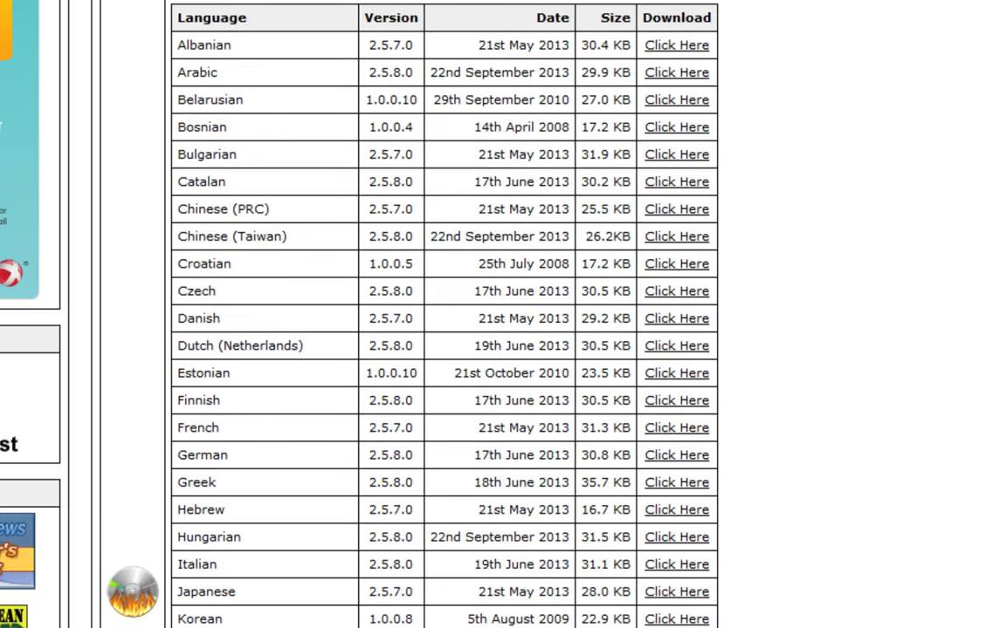
scroll(445, 349, down, 5)
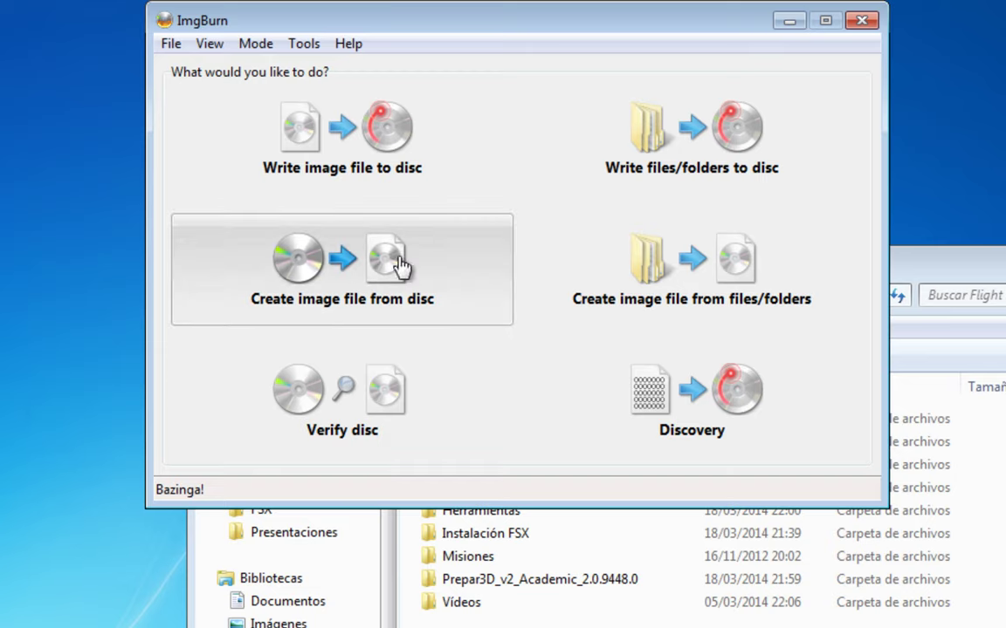
Set up Create image file from disc with the PIONEER drive as source and the Desktop as destination
click(323, 286)
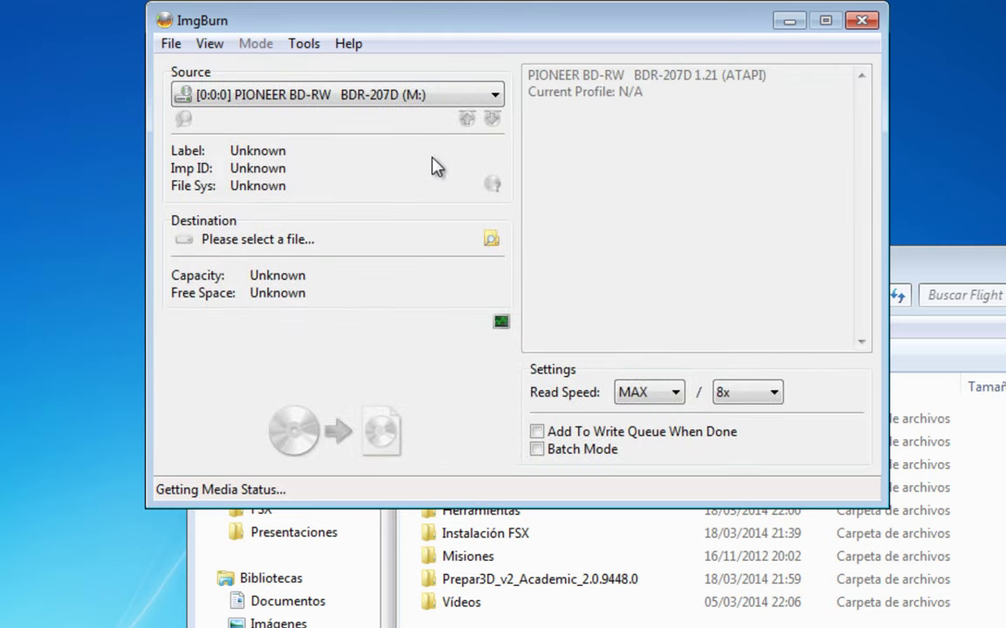
click(325, 95)
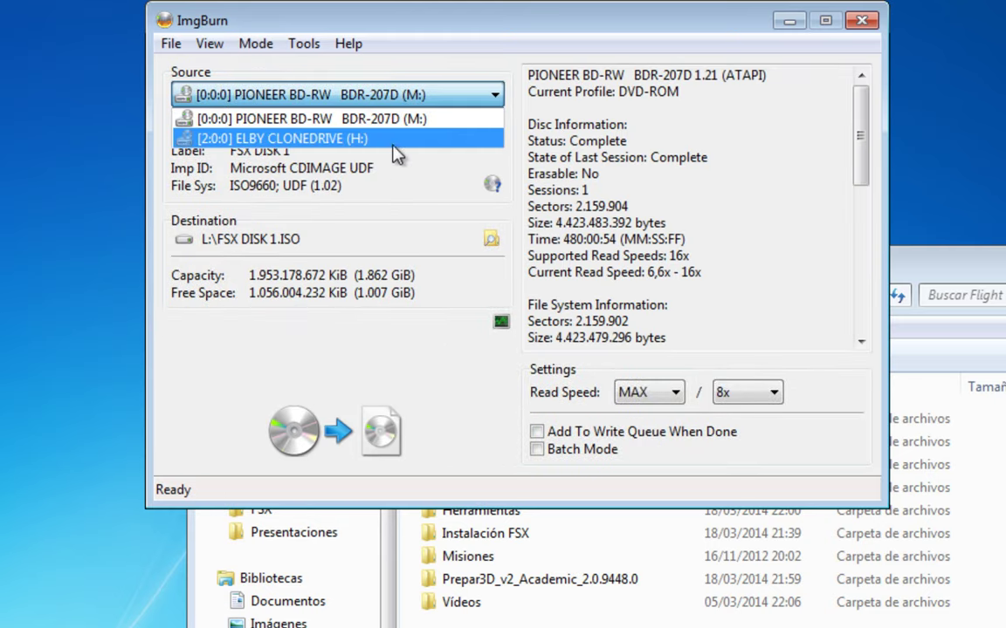
click(396, 125)
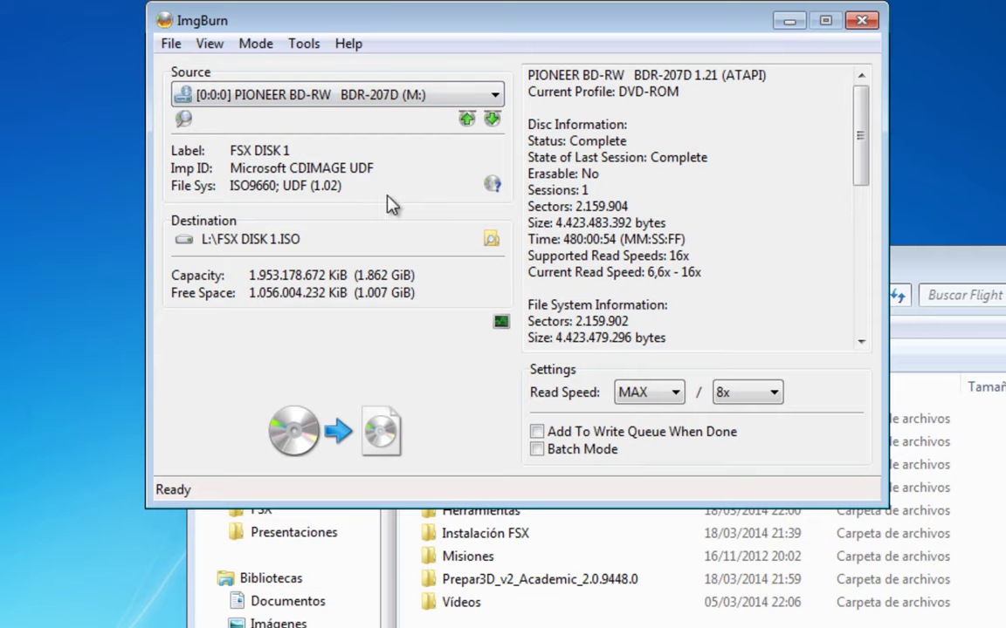
click(492, 239)
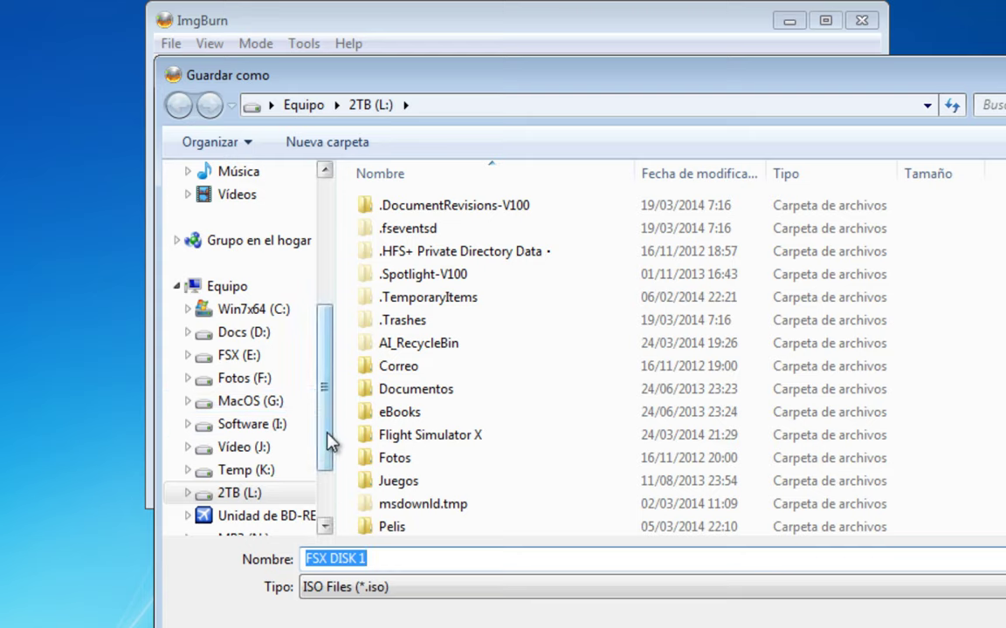
drag(330, 442, 354, 450)
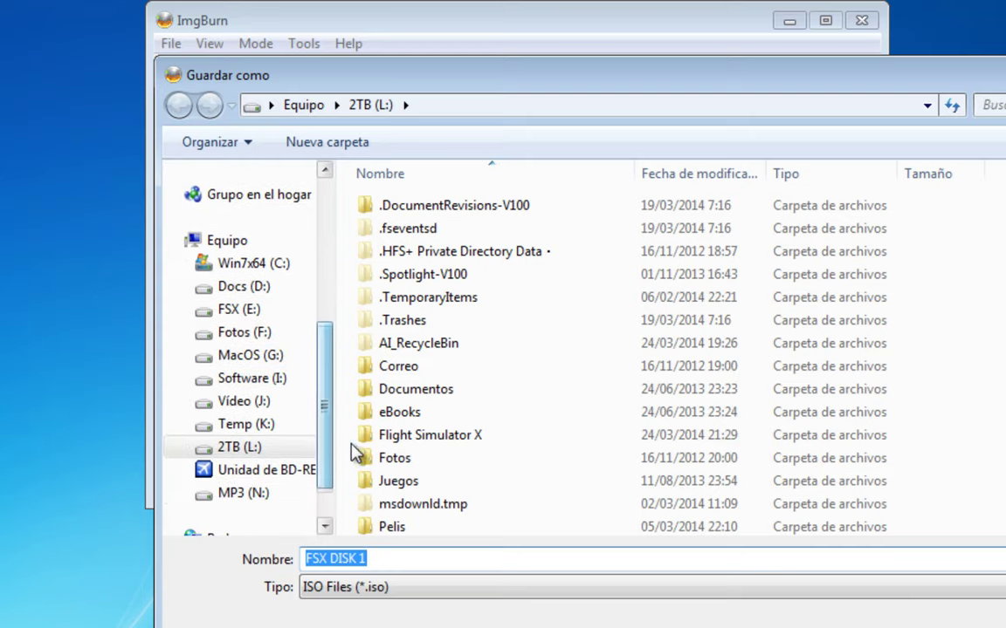
drag(325, 370, 332, 208)
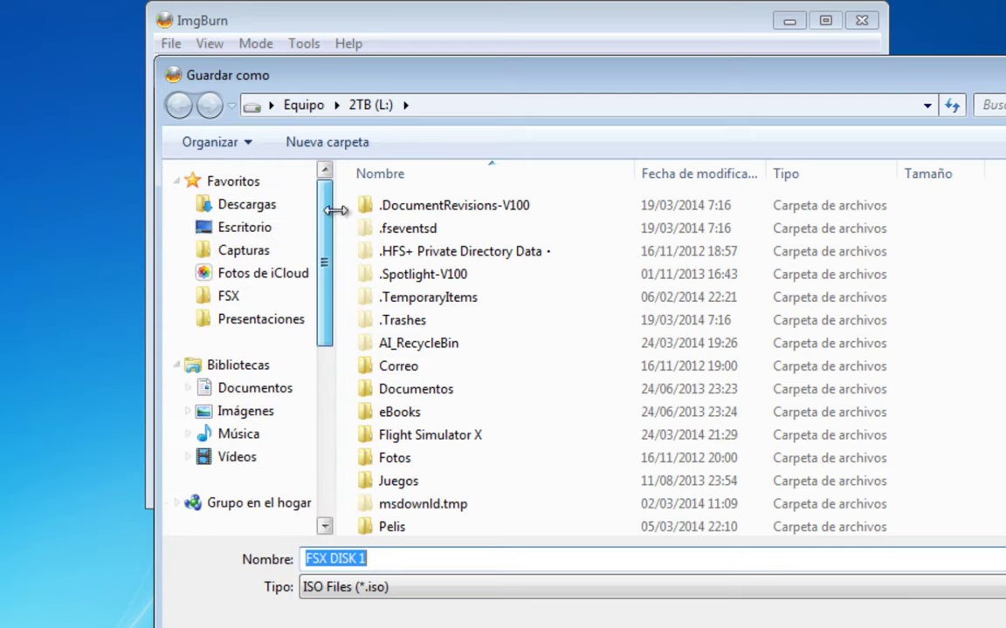
click(248, 228)
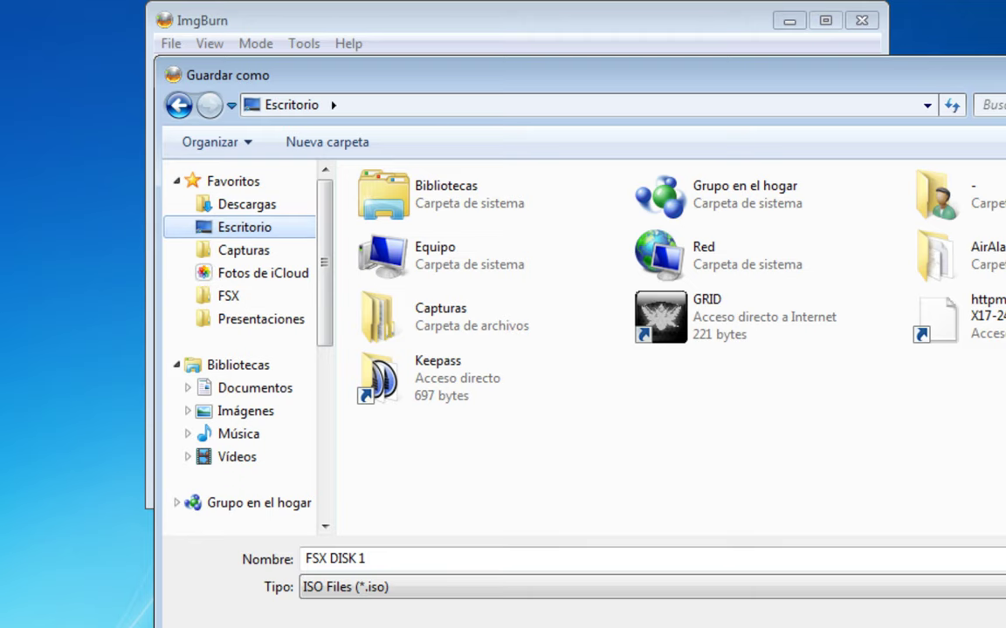
key(Return)
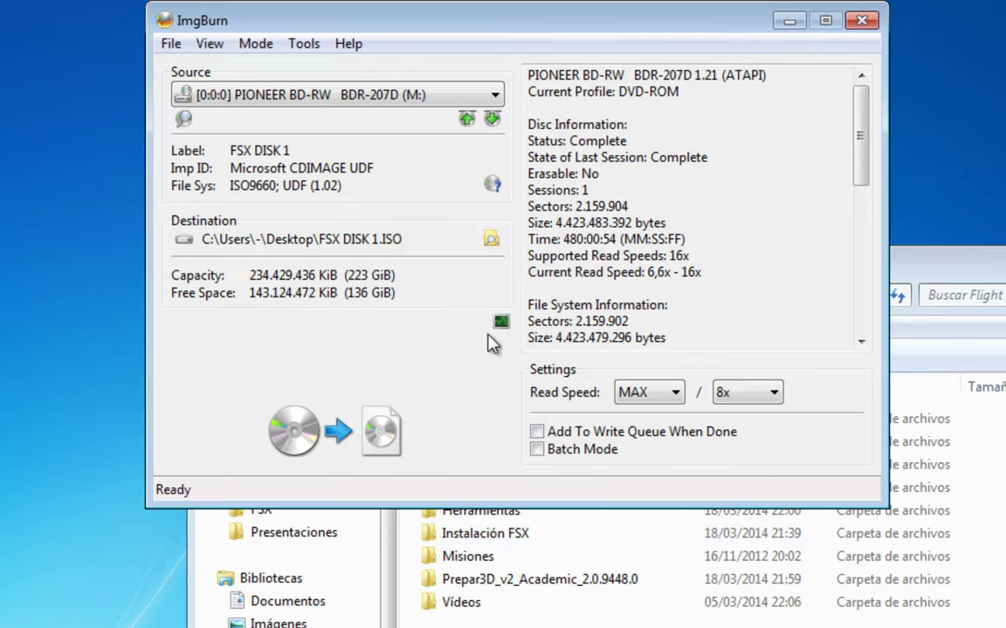
Start reading FSX DISK 1 into the ISO, then stop the read and close ImgBurn
click(359, 441)
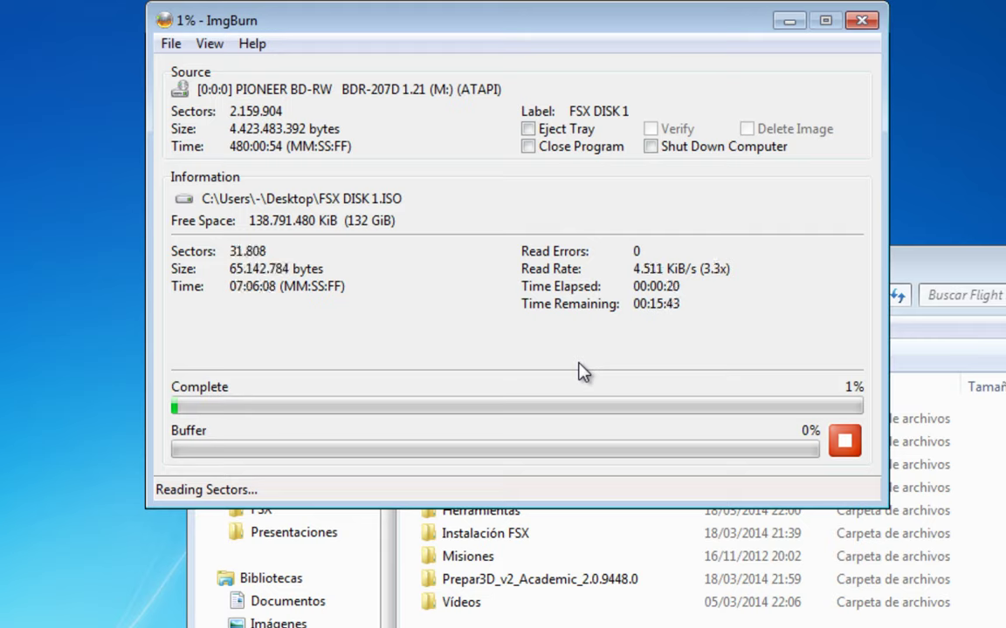
click(844, 441)
click(419, 294)
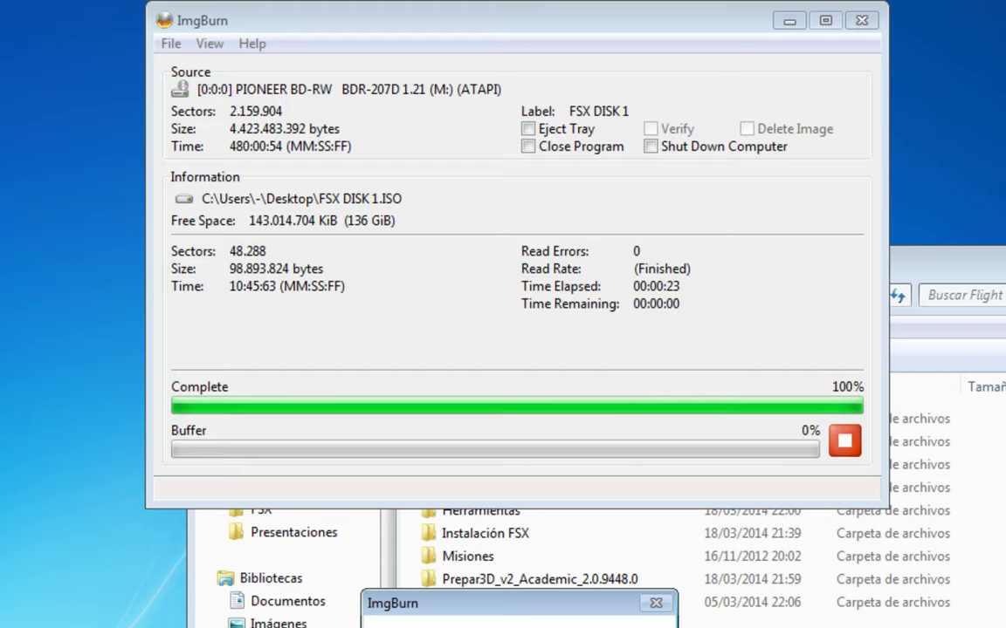
key(Return)
click(862, 22)
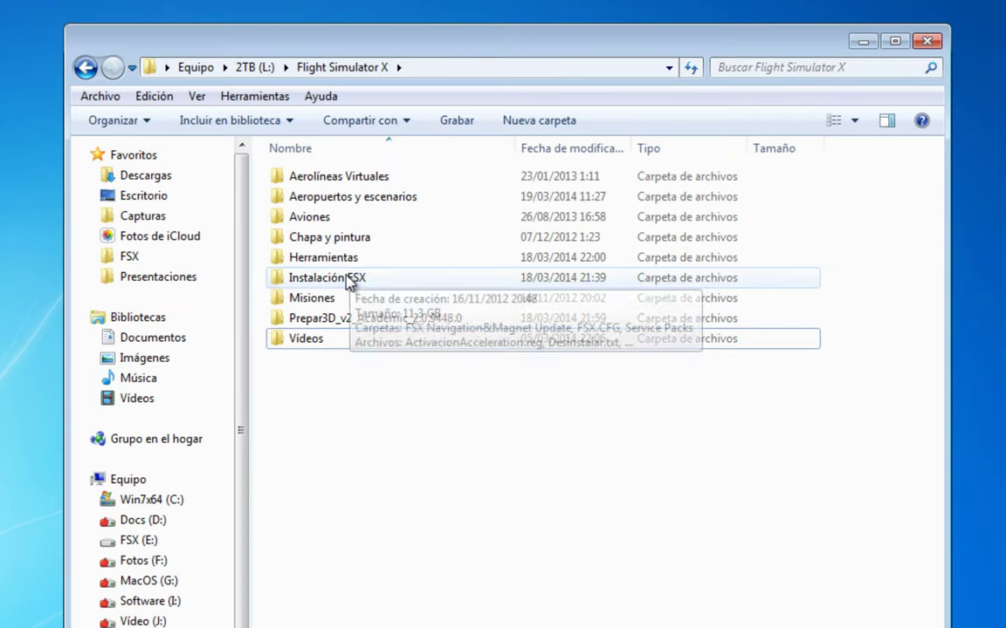
Open Instalación FSX to view the FSX DISK 1, DISK 2 and XPack ISOs, then eject drive M:
double_click(326, 278)
click(336, 306)
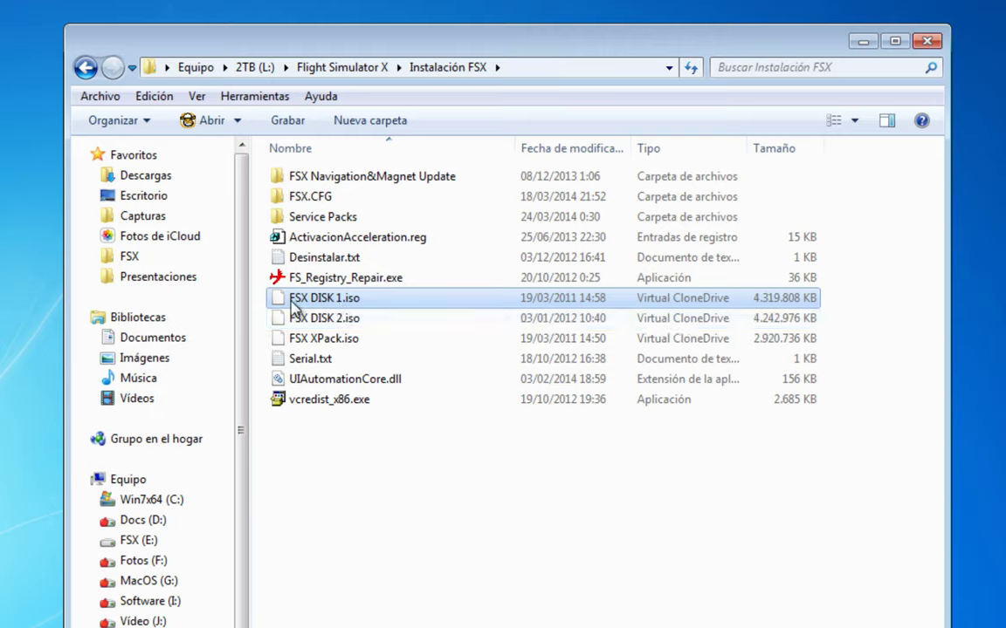
click(322, 319)
click(310, 340)
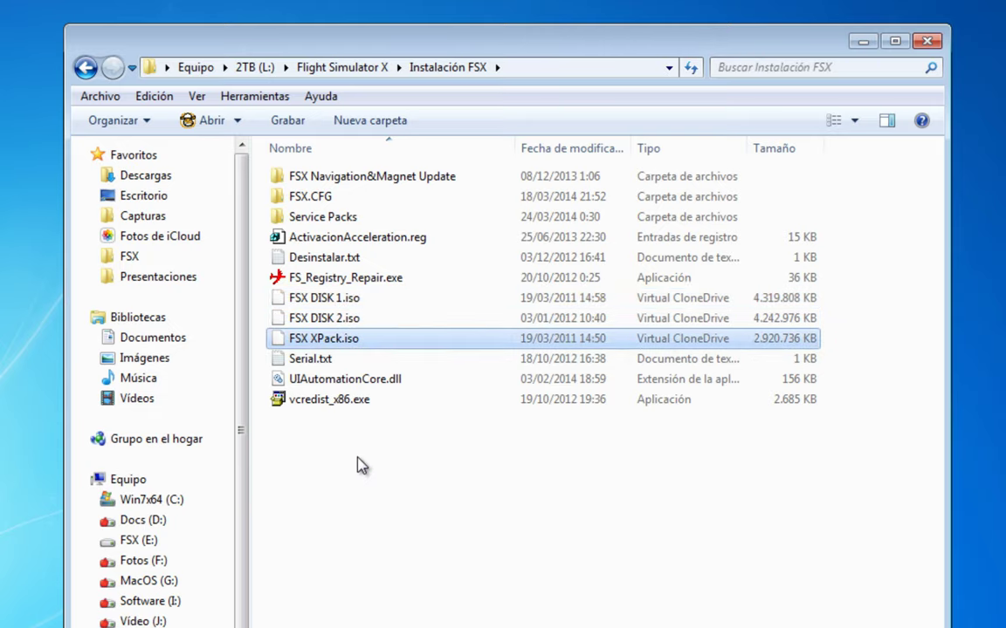
click(353, 298)
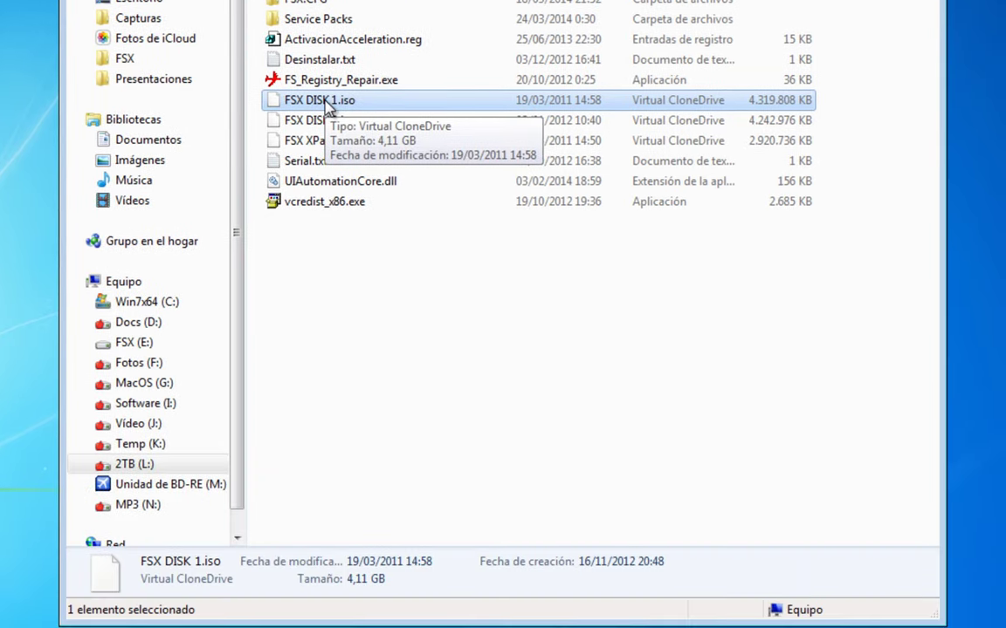
right_click(168, 481)
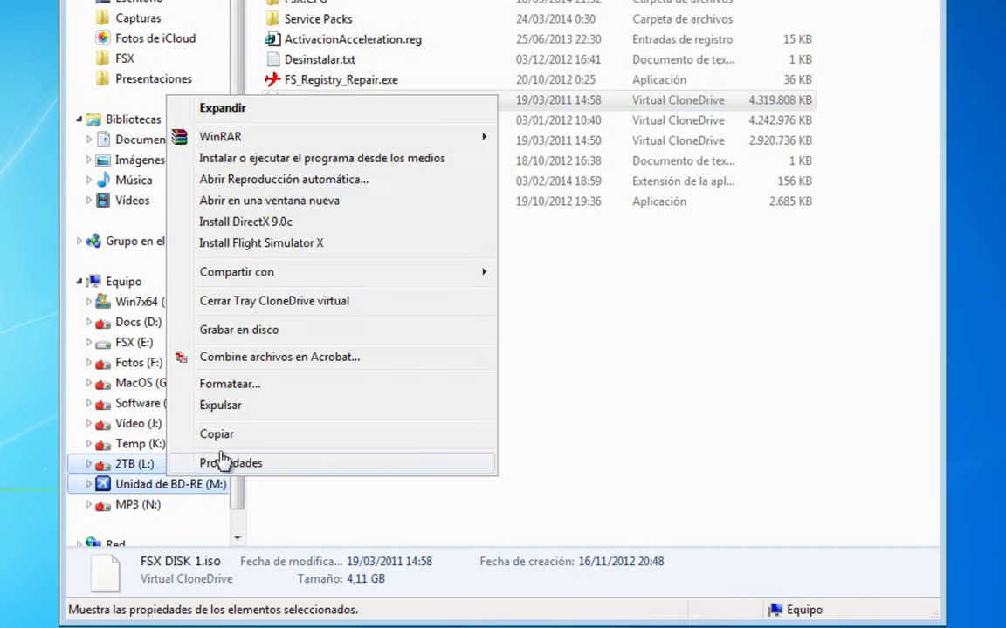
click(249, 406)
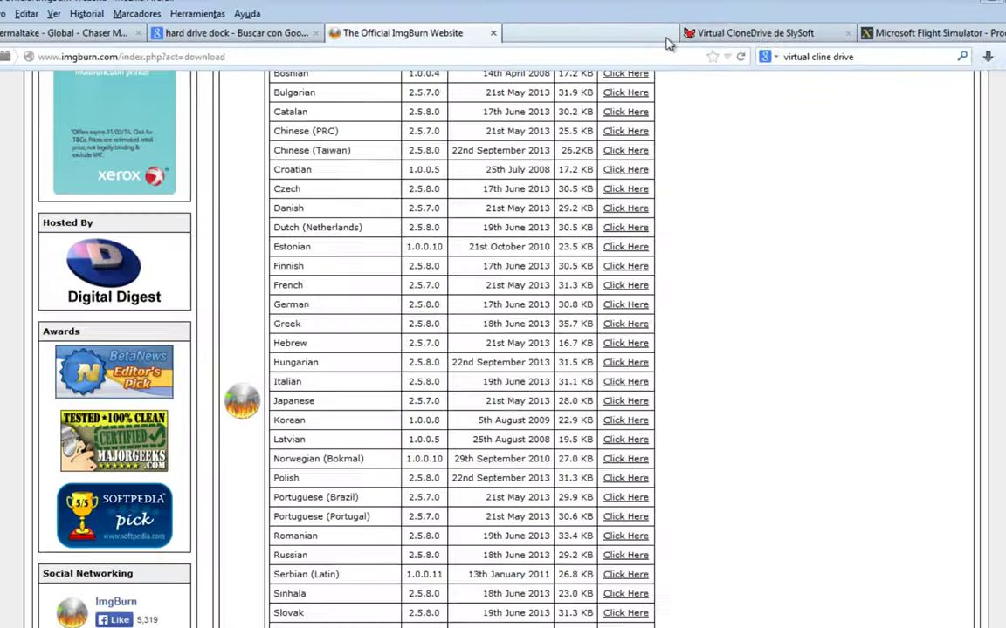
Switch to the SlySoft page listing Virtual CloneDrive 5.4.7.0
click(698, 33)
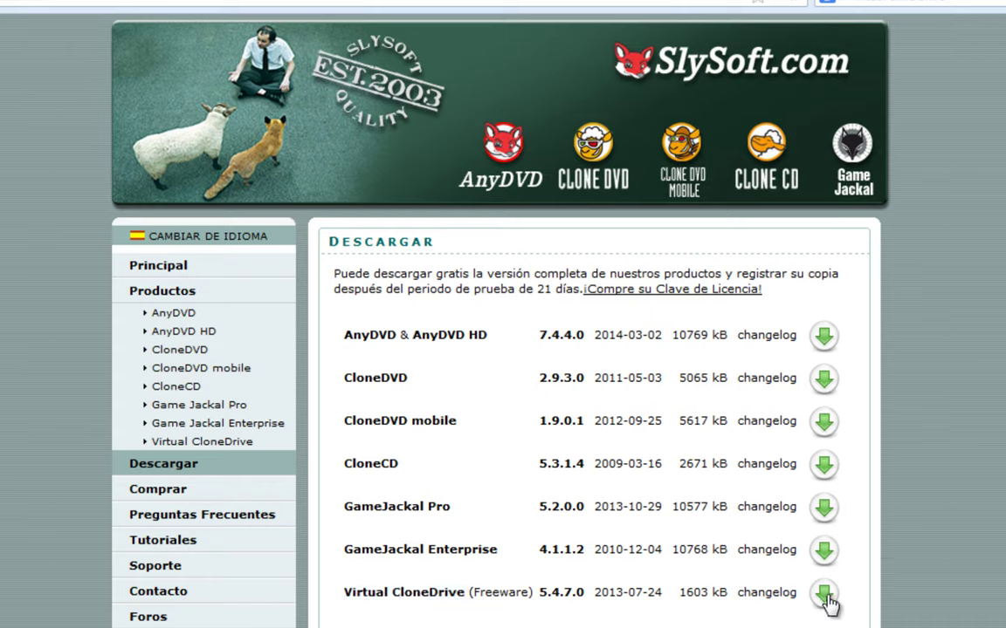
Download SetupVirtualCloneDrive5470.exe and run it from the Downloads folder
click(824, 596)
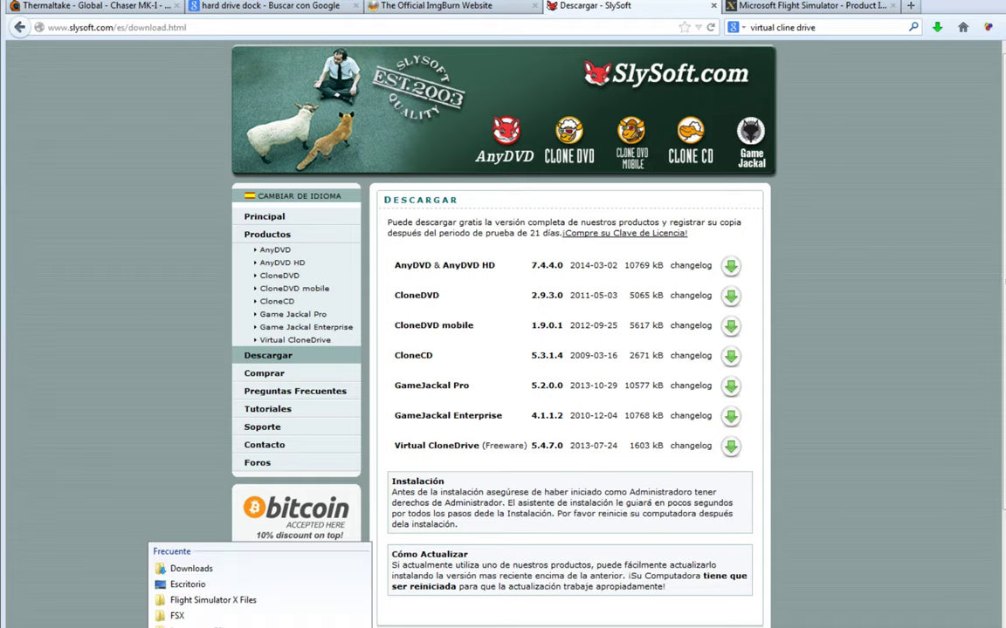
click(193, 568)
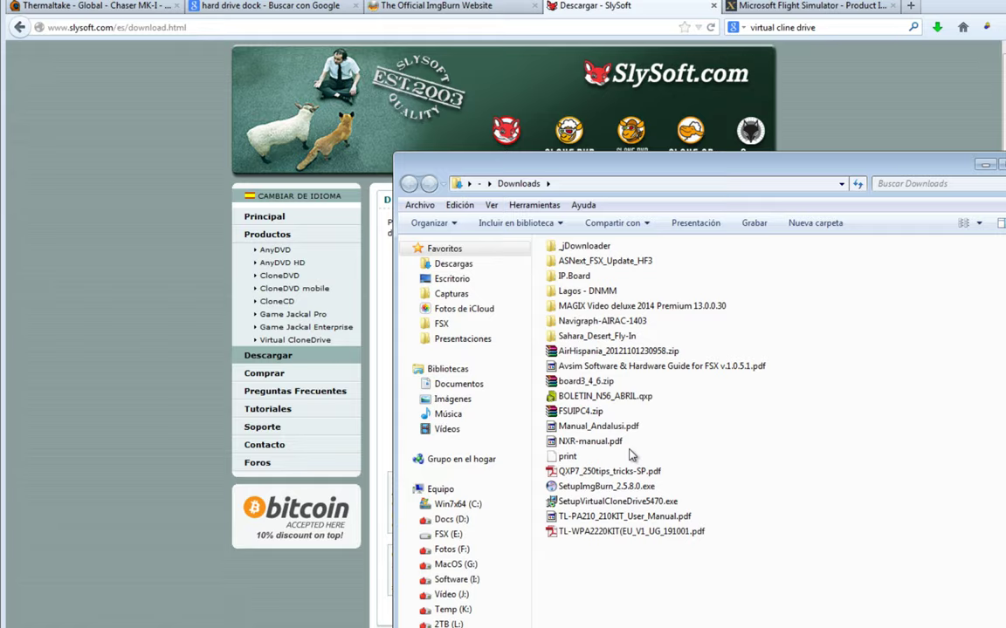
click(611, 502)
click(986, 164)
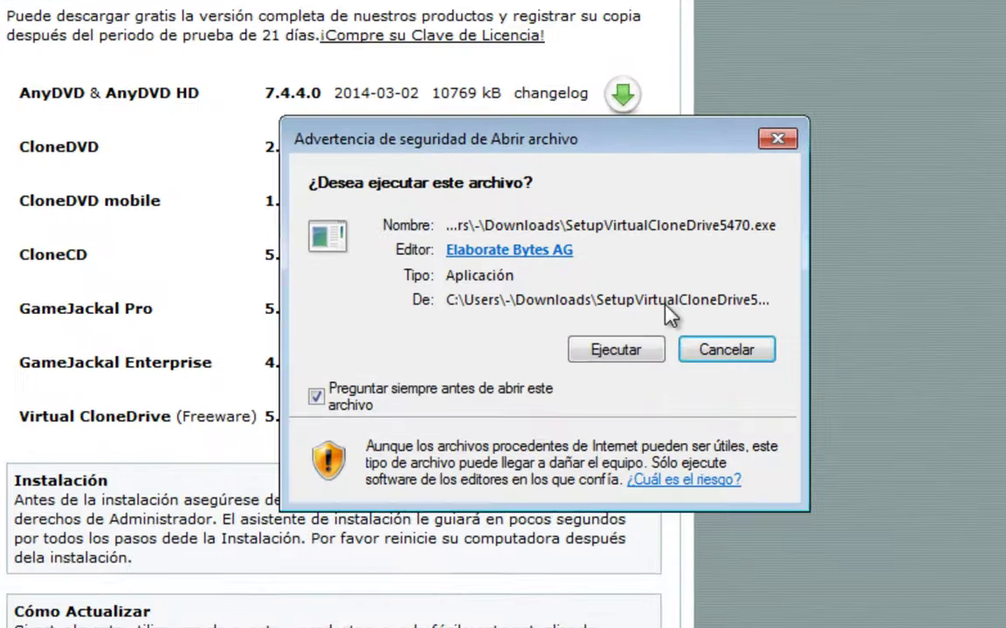
Install Virtual CloneDrive with .img, .udf and .bin associations added, then close the installer
click(615, 349)
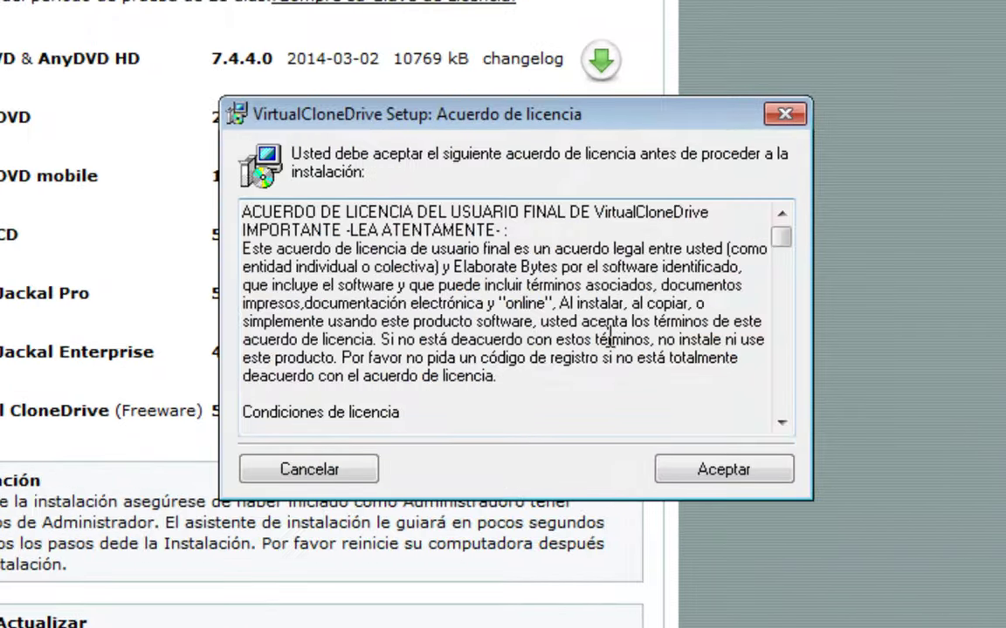
click(772, 471)
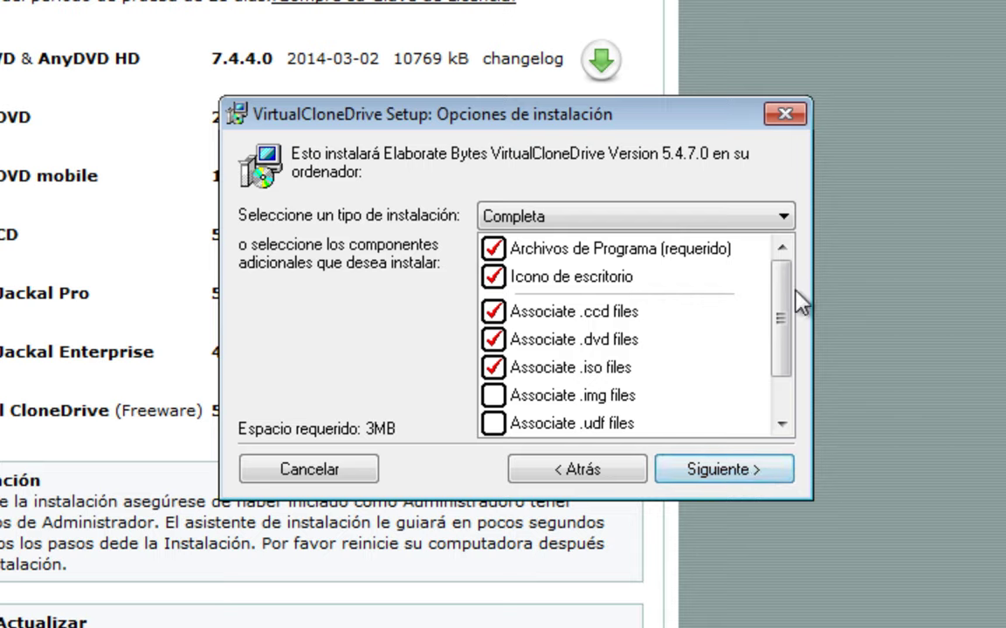
drag(780, 305, 789, 359)
click(494, 339)
click(493, 367)
click(494, 395)
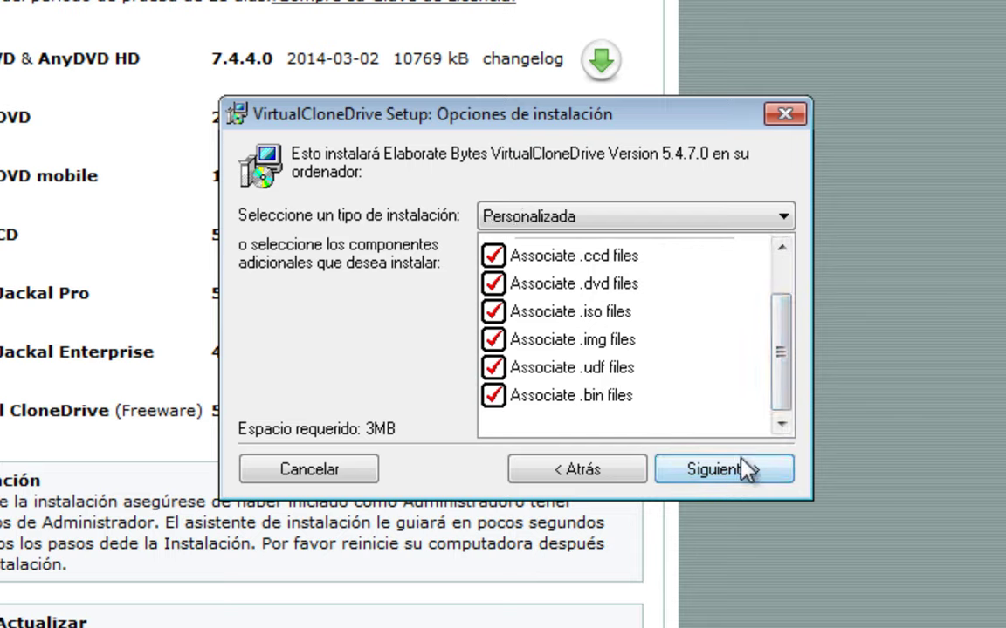
click(743, 467)
click(726, 474)
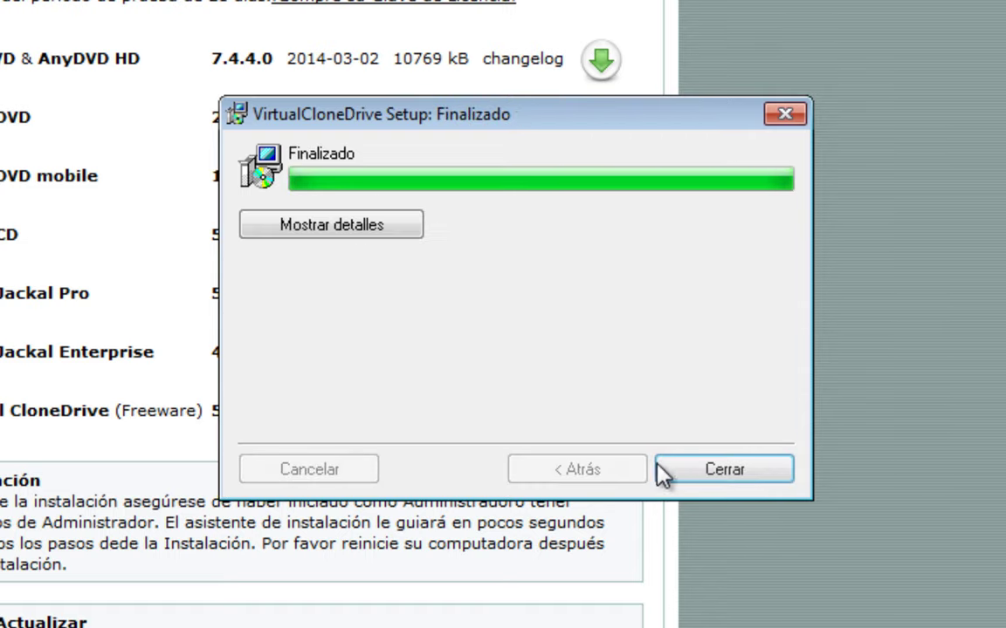
click(684, 478)
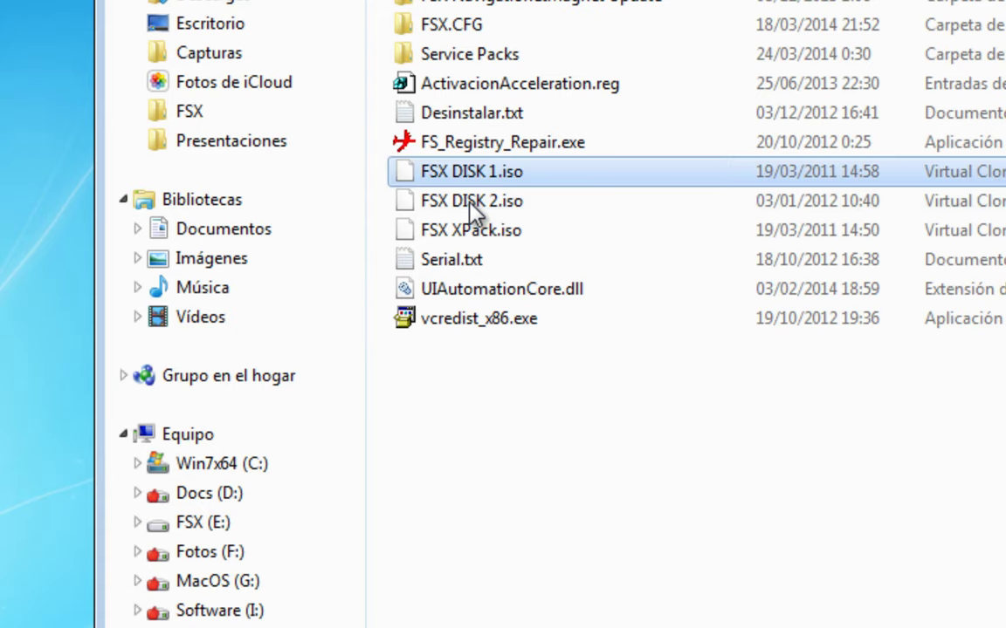
Mount FSX DISK 1.iso as drive H:, dismiss AutoPlay and widen the navigation pane
click(476, 171)
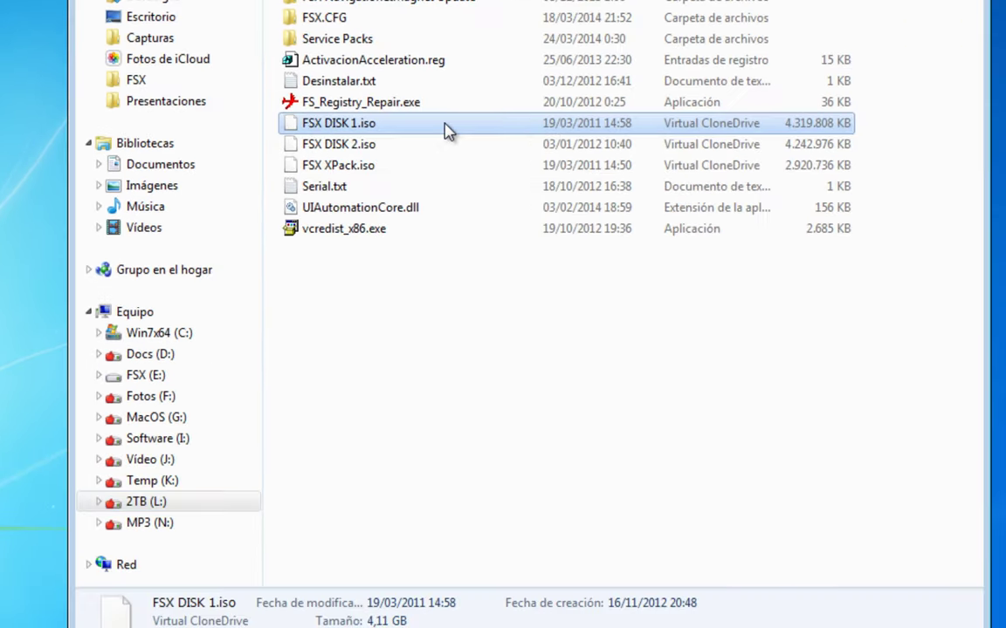
double_click(338, 125)
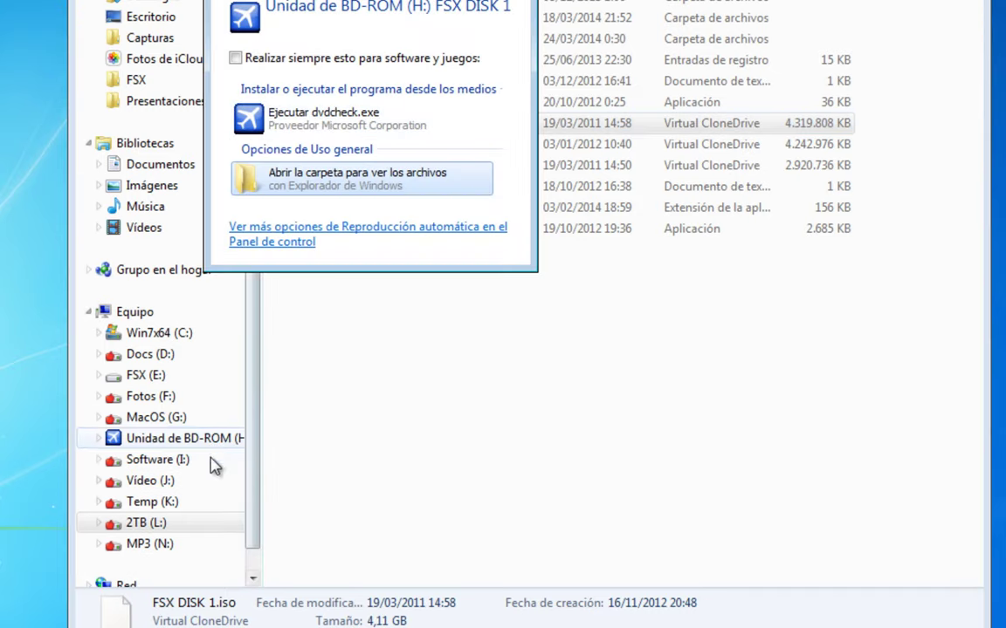
click(264, 435)
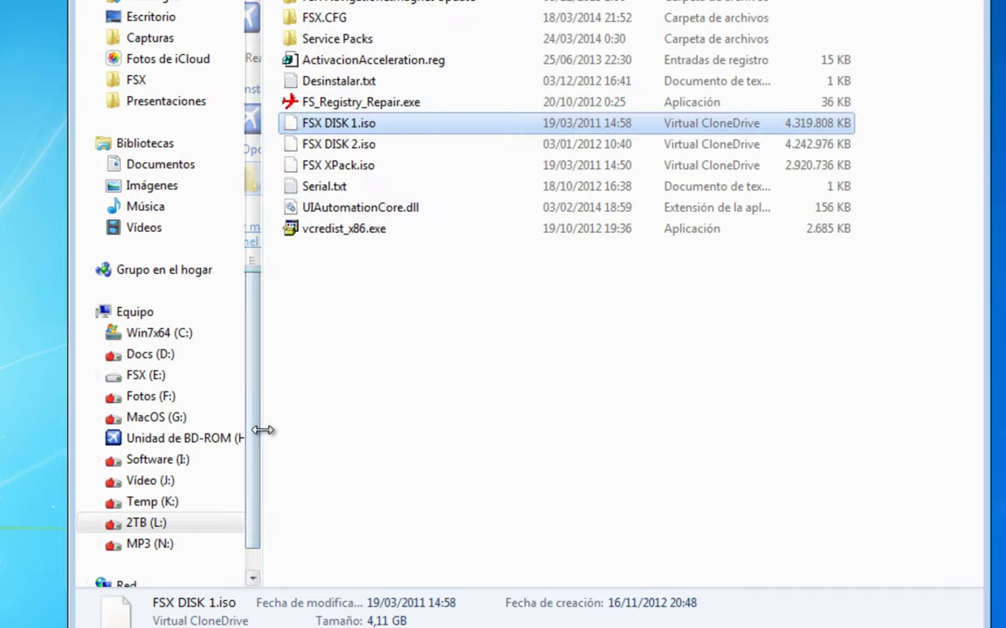
drag(262, 431, 299, 440)
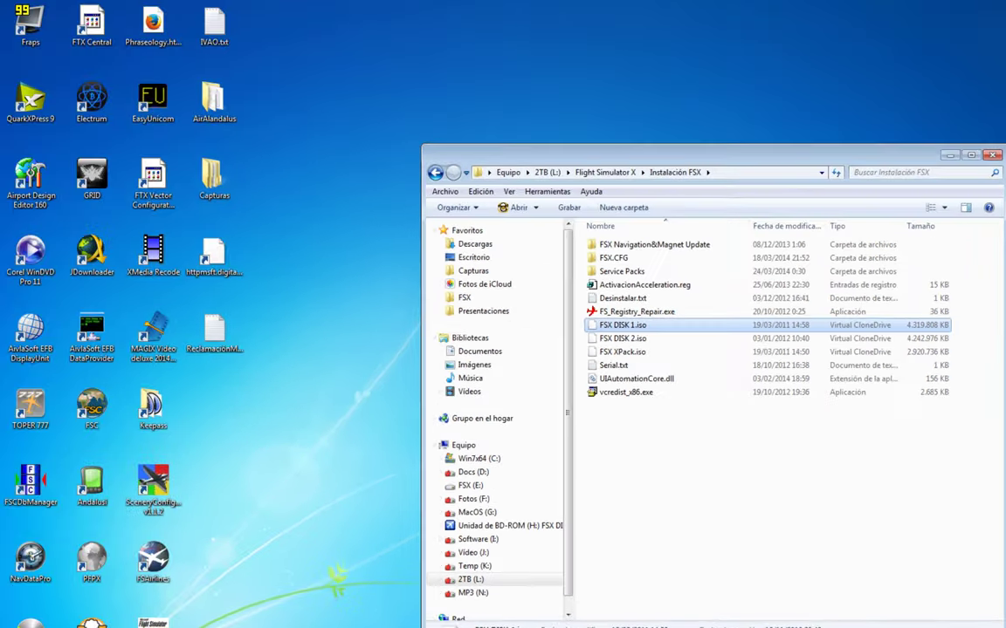
Check the Docking Station feature on the Thermaltake Chaser MK-I page, then return to the 'hard drive dock' image search
key(alt+Tab)
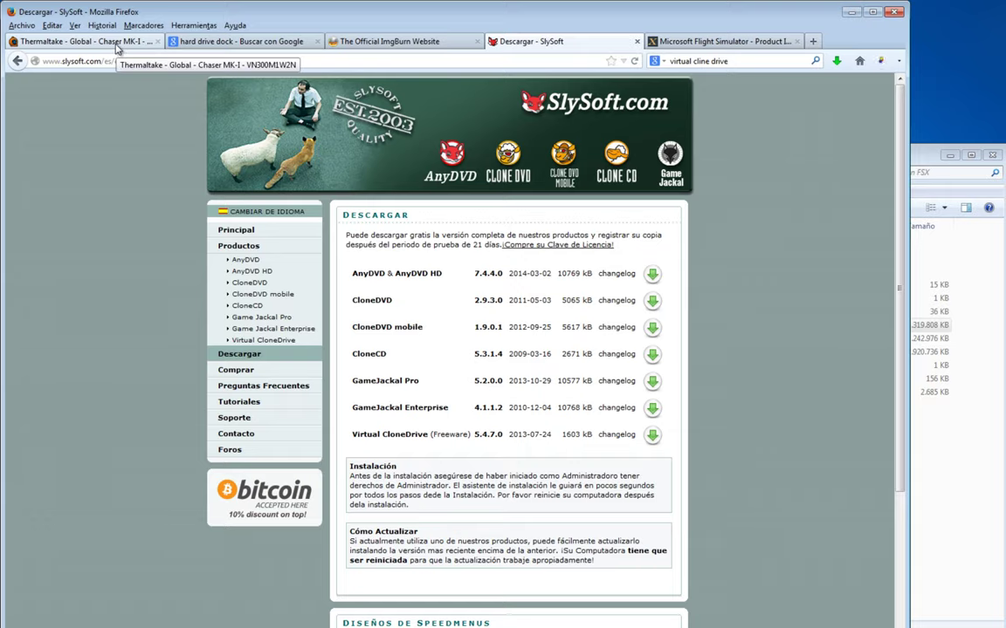
click(116, 45)
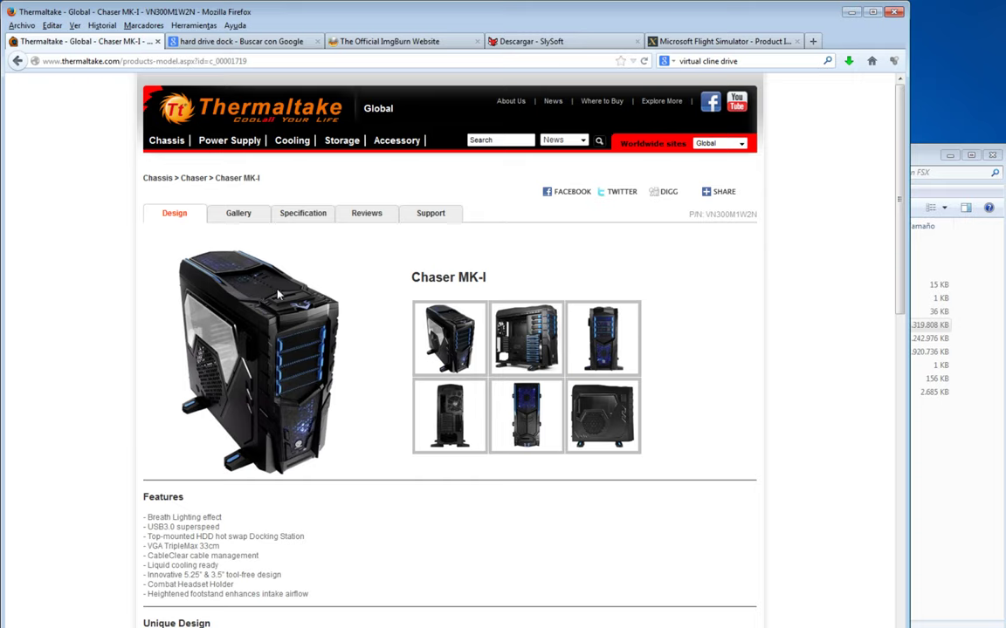
scroll(269, 277, down, 5)
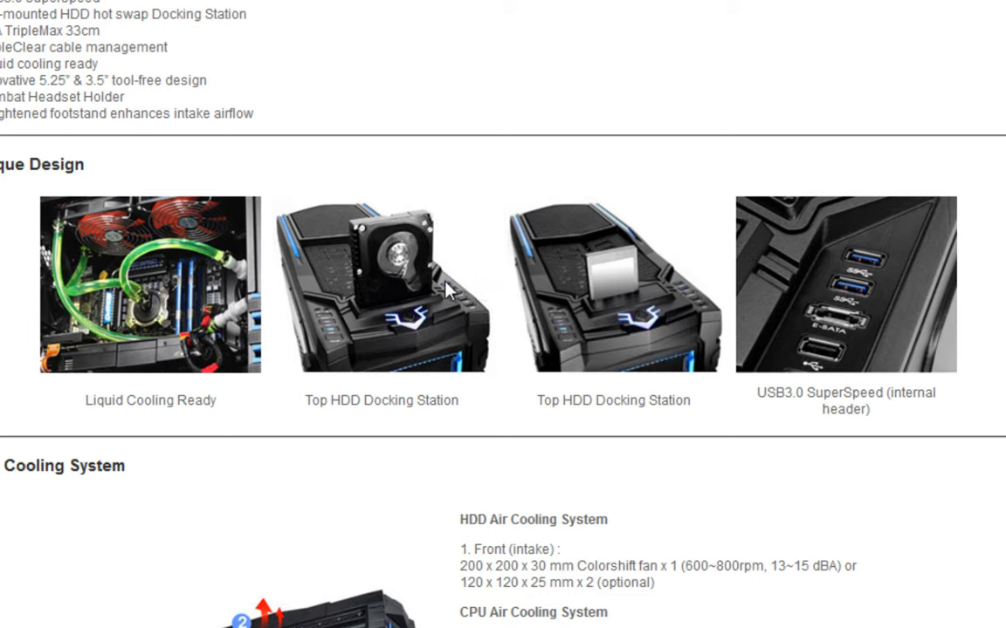
drag(360, 400, 475, 412)
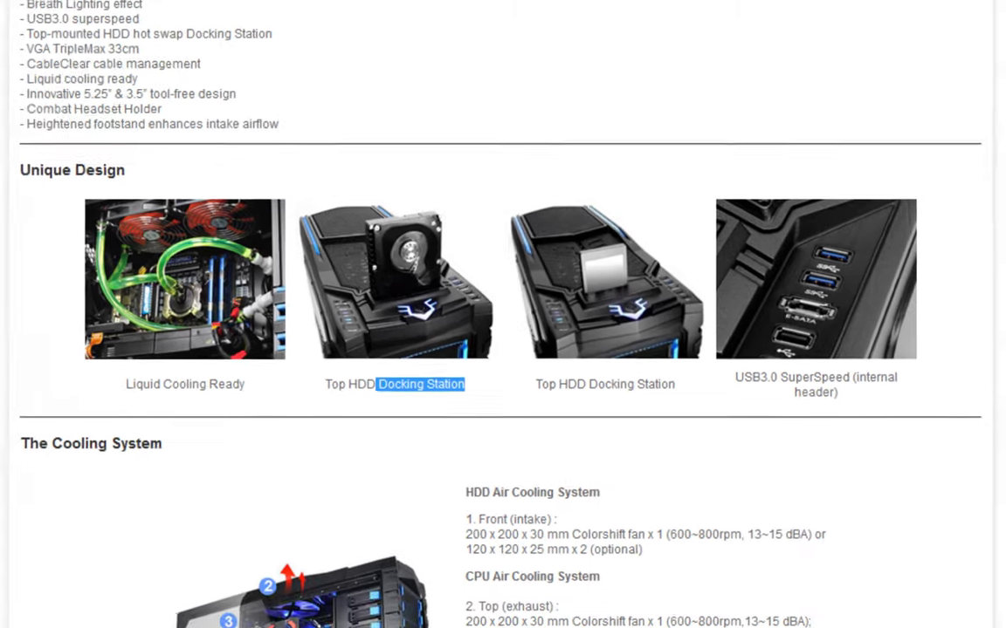
click(270, 22)
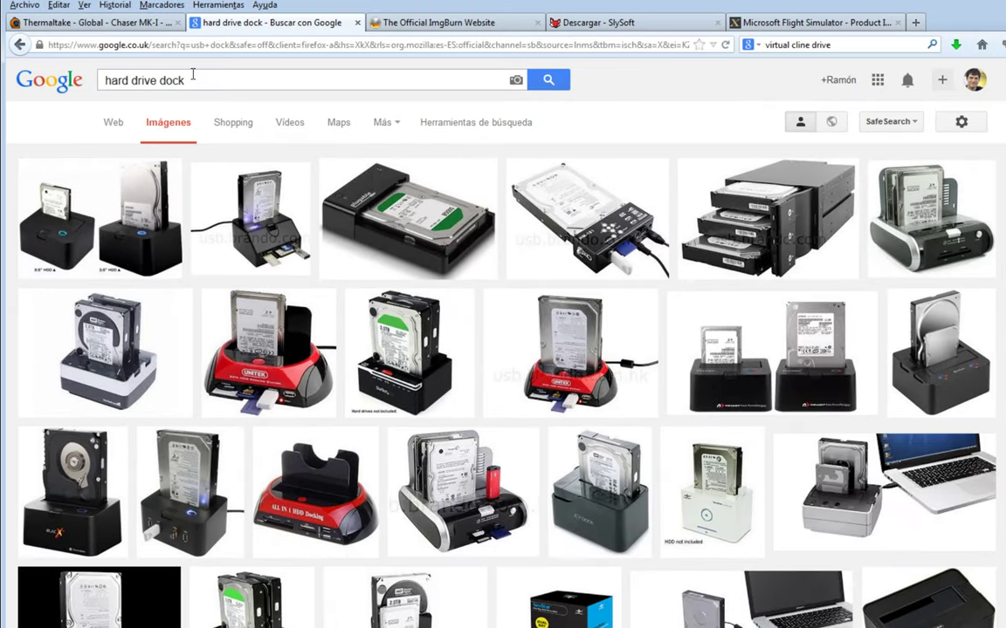
Replace the 'hard drive dock' query with 'esta', fixing the typos
drag(195, 75, 93, 78)
click(153, 80)
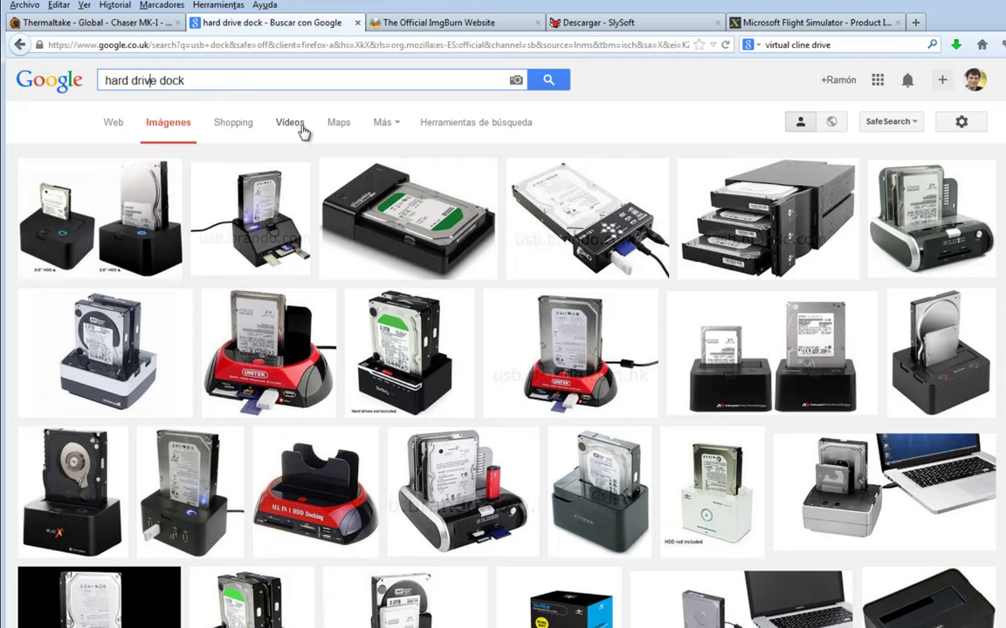
triple_click(216, 79)
text(esa)
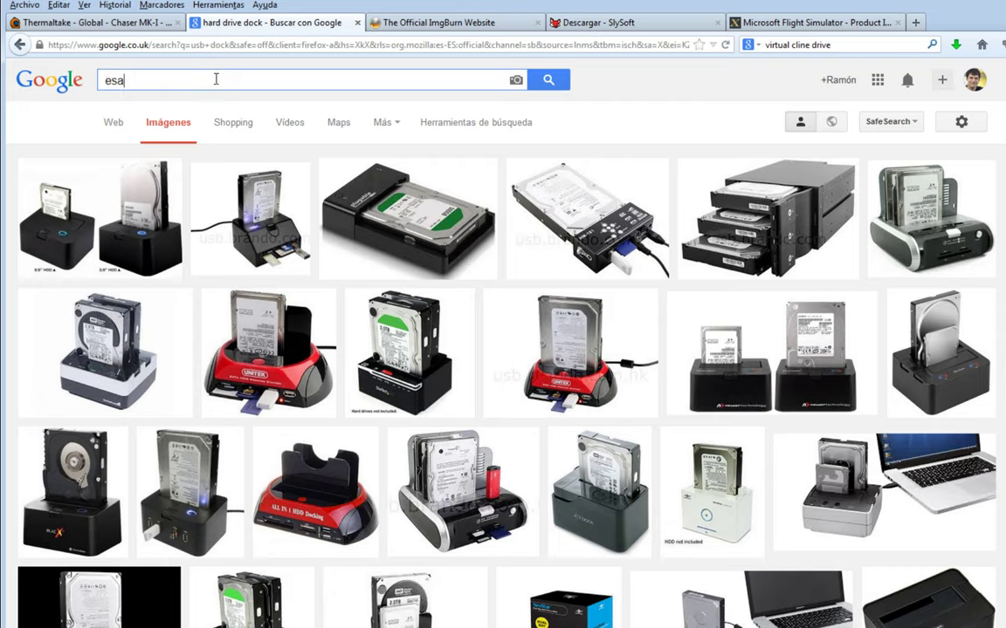
key(BackSpace)
text(ta)
key(BackSpace)
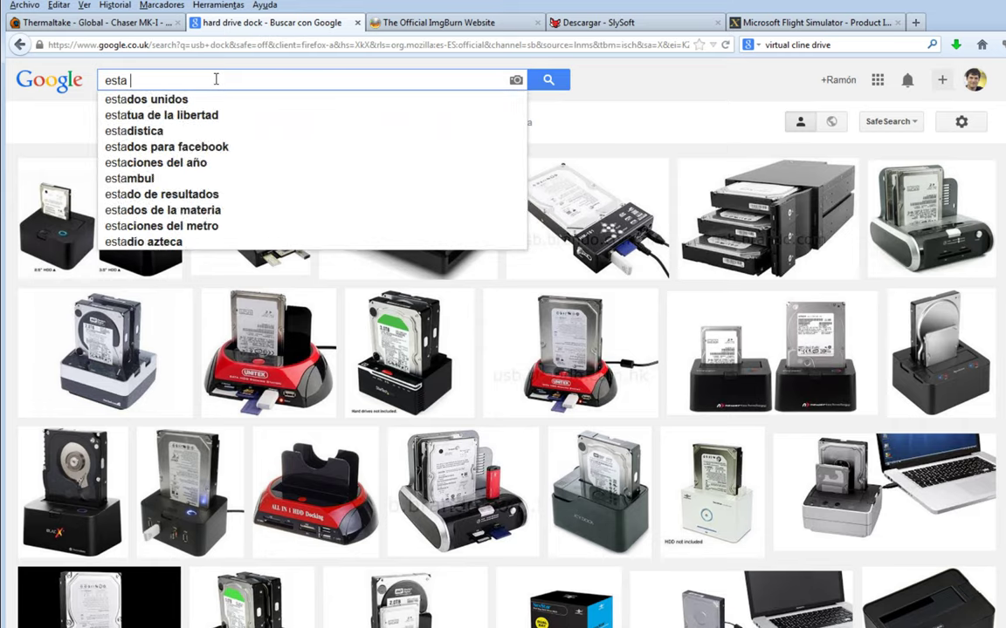
click(215, 69)
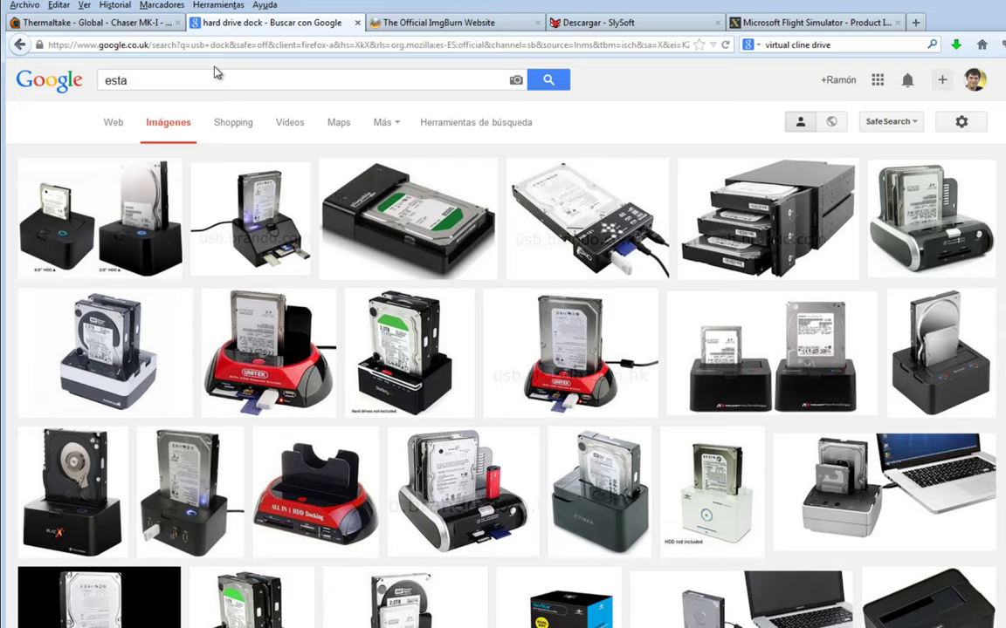
Extend the query to 'esta USB 3' and select the word 'esta'
click(218, 79)
text(USB2)
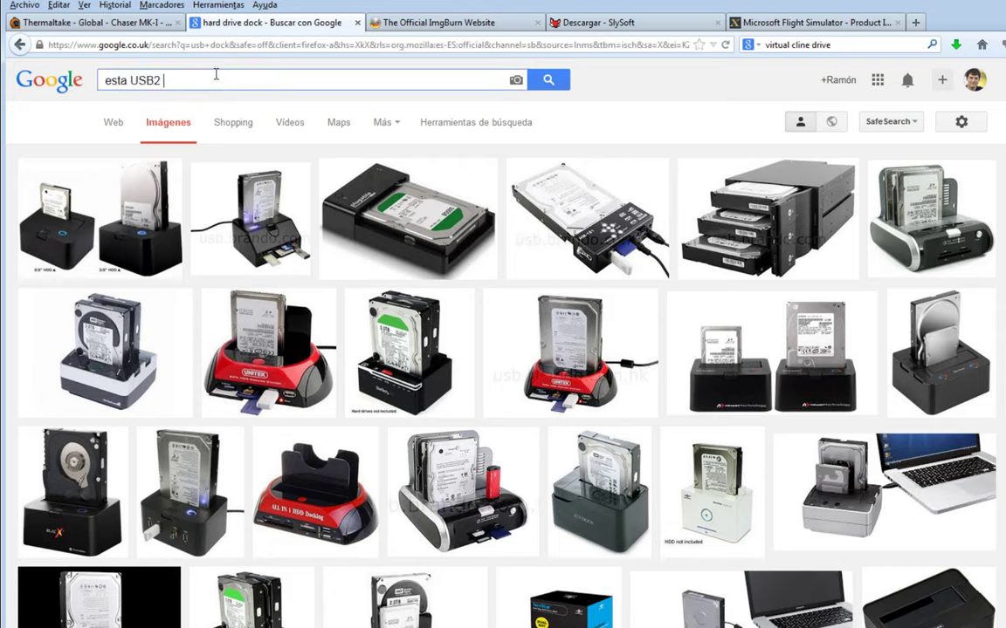
key(Left)
key(Left)
key(End)
key(shift+Left)
key(shift+Left)
text(3)
key(Home)
key(shift+Right)
key(shift+Right)
key(shift+Right)
key(shift+Right)
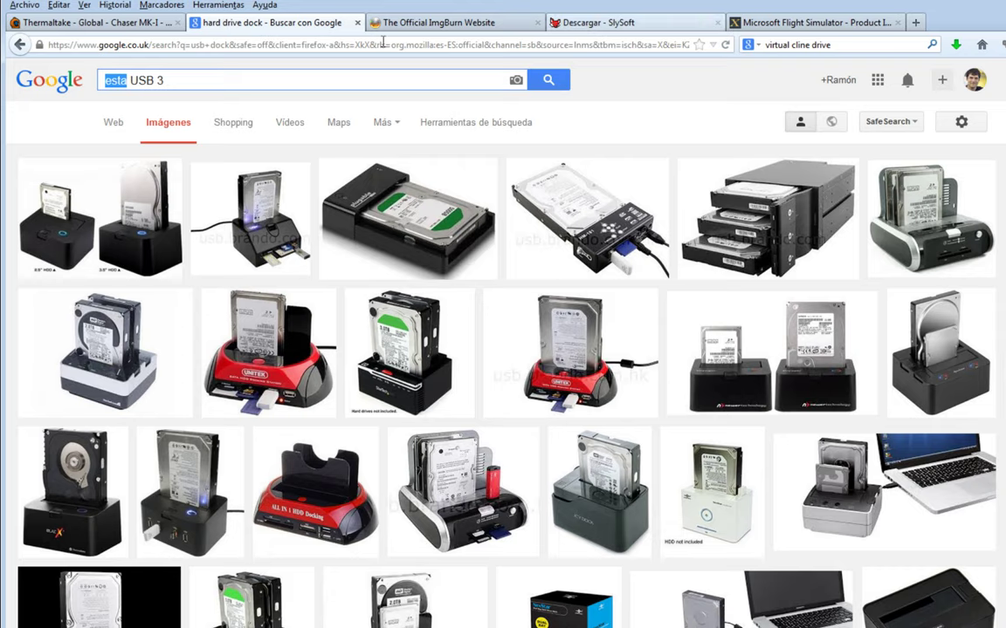
Return to the Thermaltake Chaser MK-I page, zoom into its port images, then zoom back out
click(98, 23)
scroll(352, 485, up, 5)
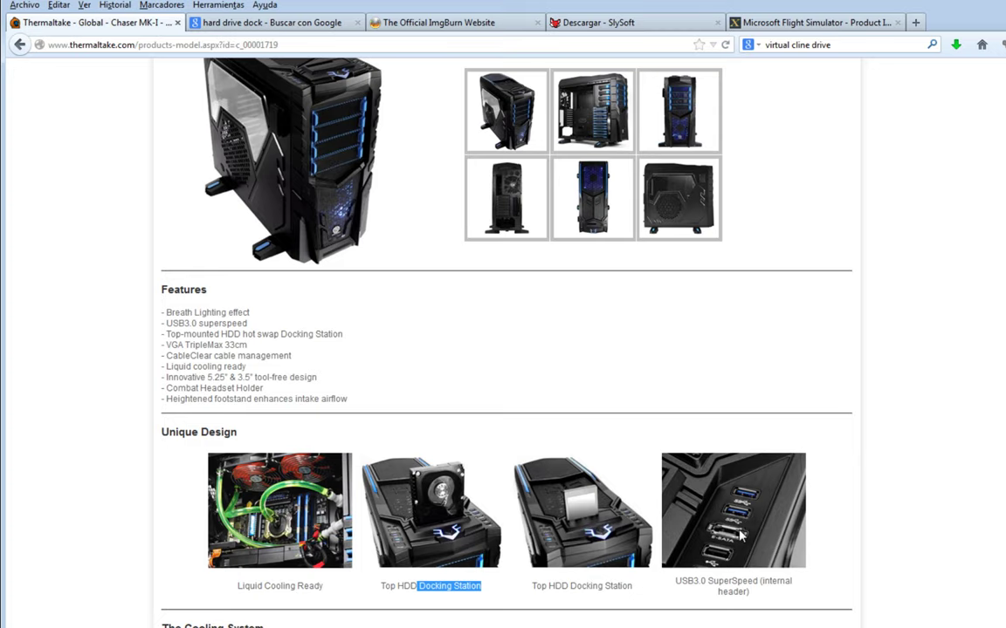
ctrl+scroll(761, 539, up, 5)
scroll(774, 548, down, 5)
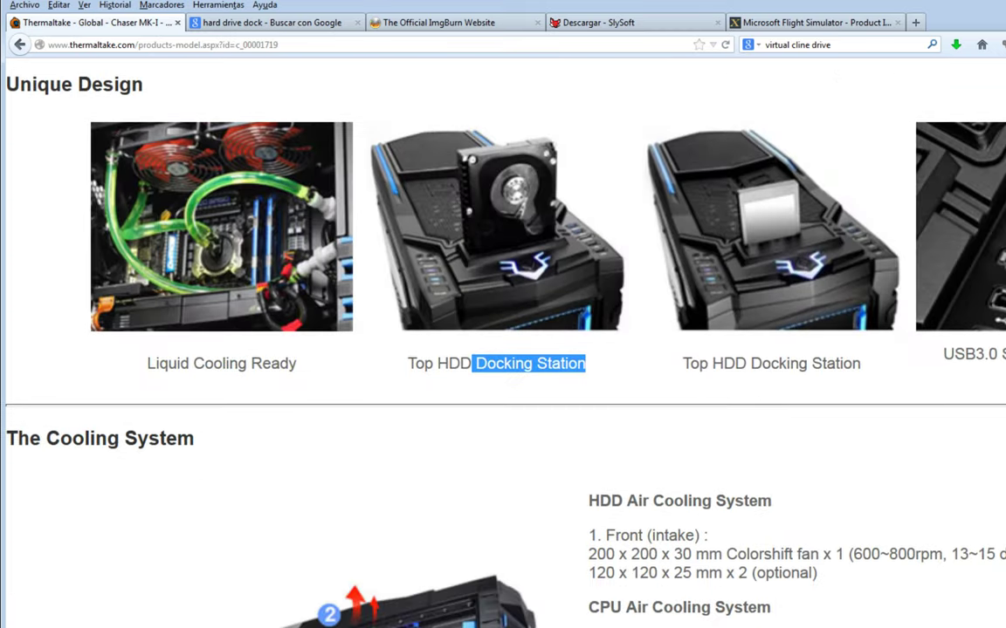
scroll(820, 218, right, 5)
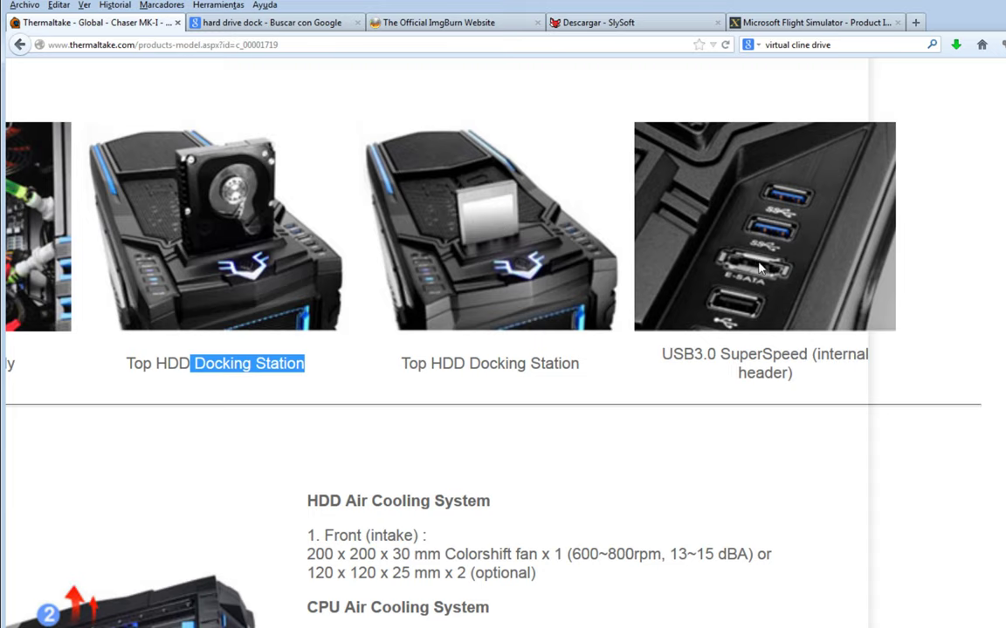
key(ctrl+minus)
key(ctrl+minus)
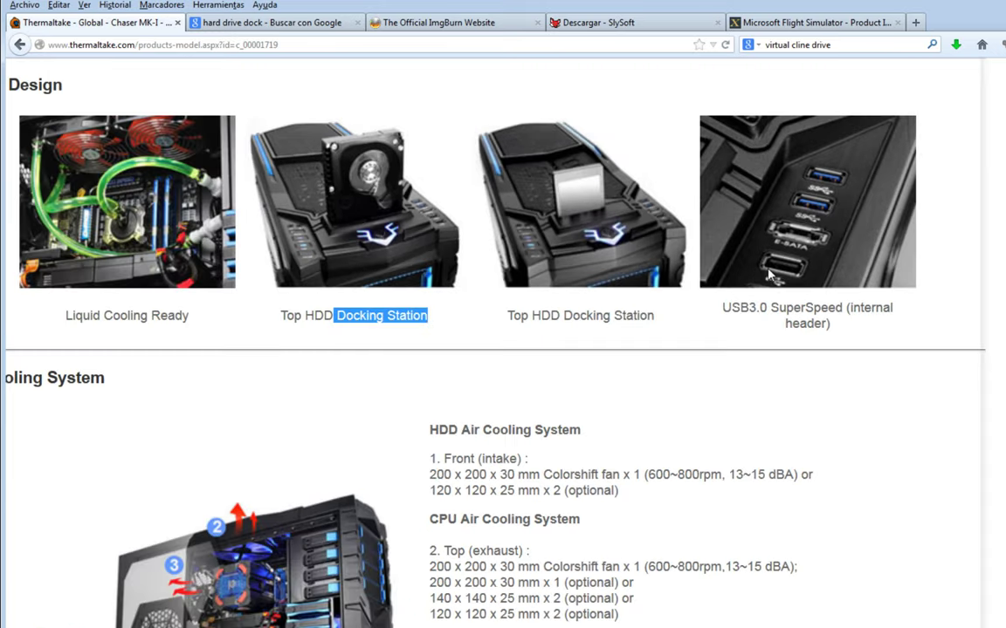
key(ctrl+minus)
key(ctrl+minus)
scroll(688, 297, up, 5)
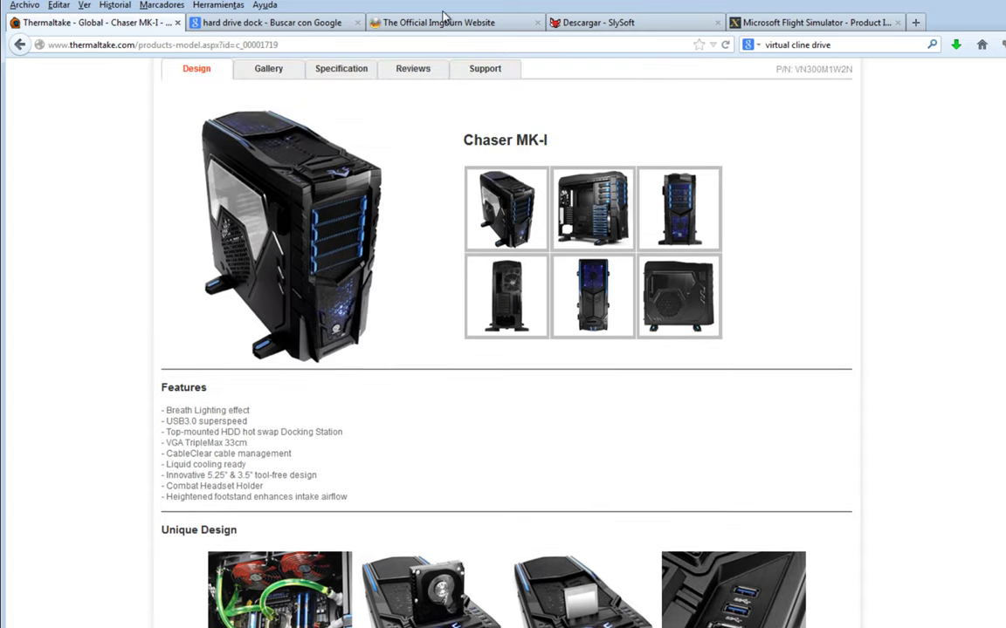
Correct the dock image search query to 'esata USB 3' and select its words
click(274, 23)
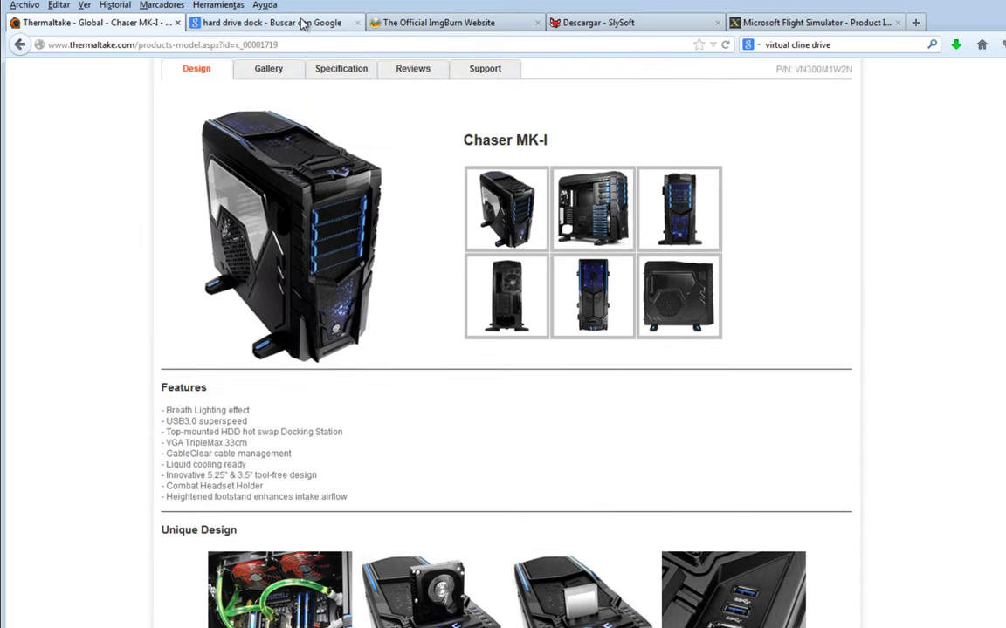
click(106, 79)
text(esta USB 3)
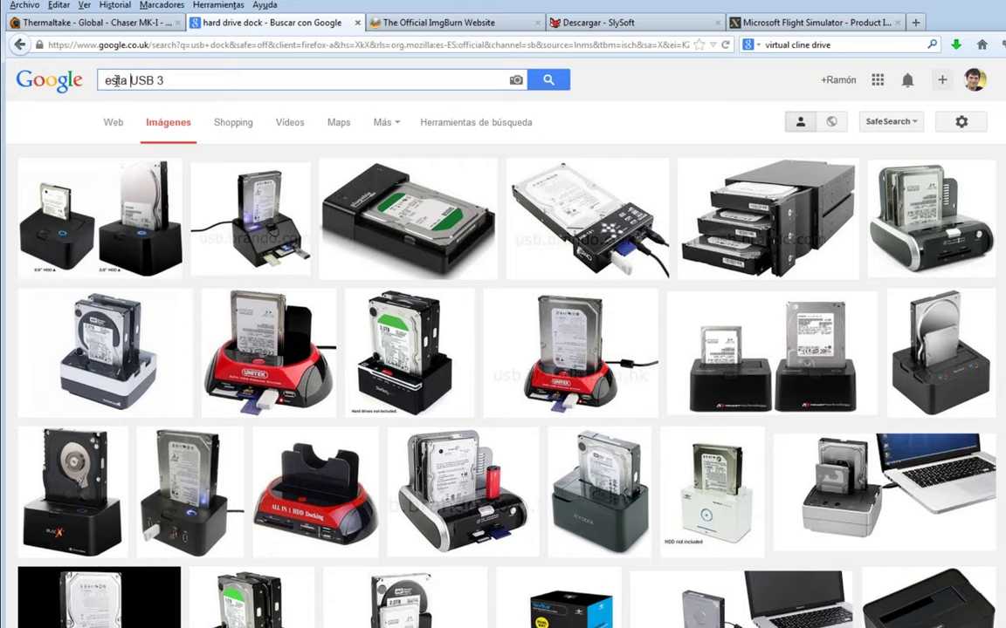
click(117, 79)
text(a)
key(BackSpace)
text(a)
drag(134, 80, 101, 79)
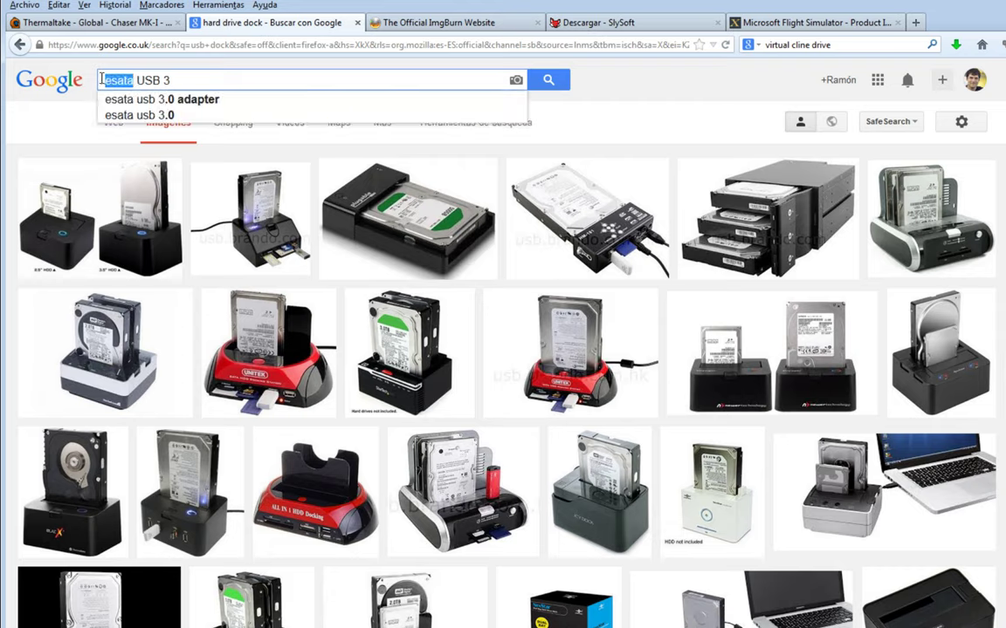
click(180, 81)
drag(170, 80, 140, 80)
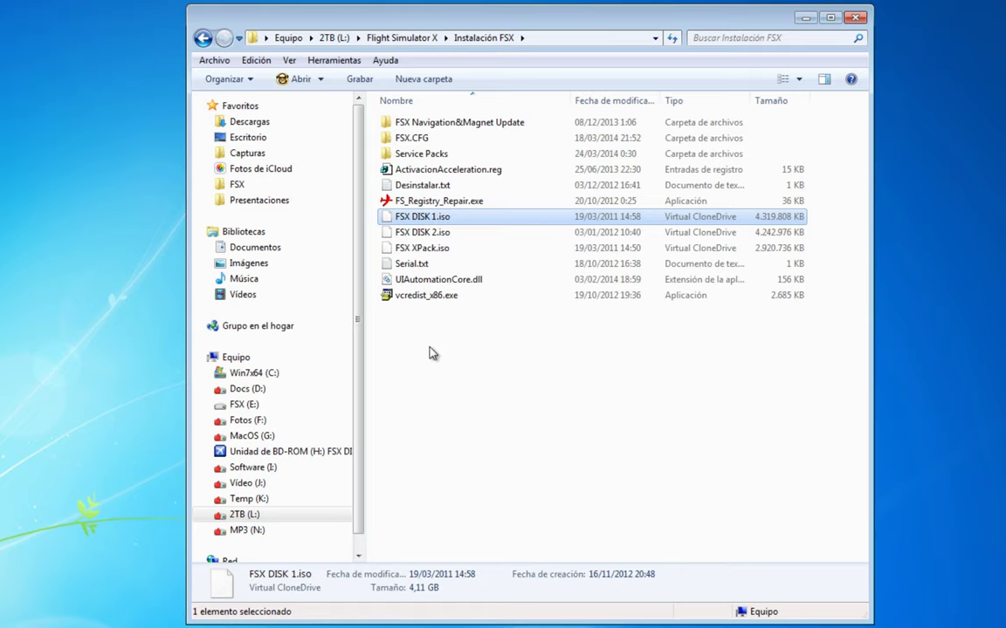
Open the mounted FSX DISK 1 drive (H:) and run DVDCheck.exe as administrator
click(320, 454)
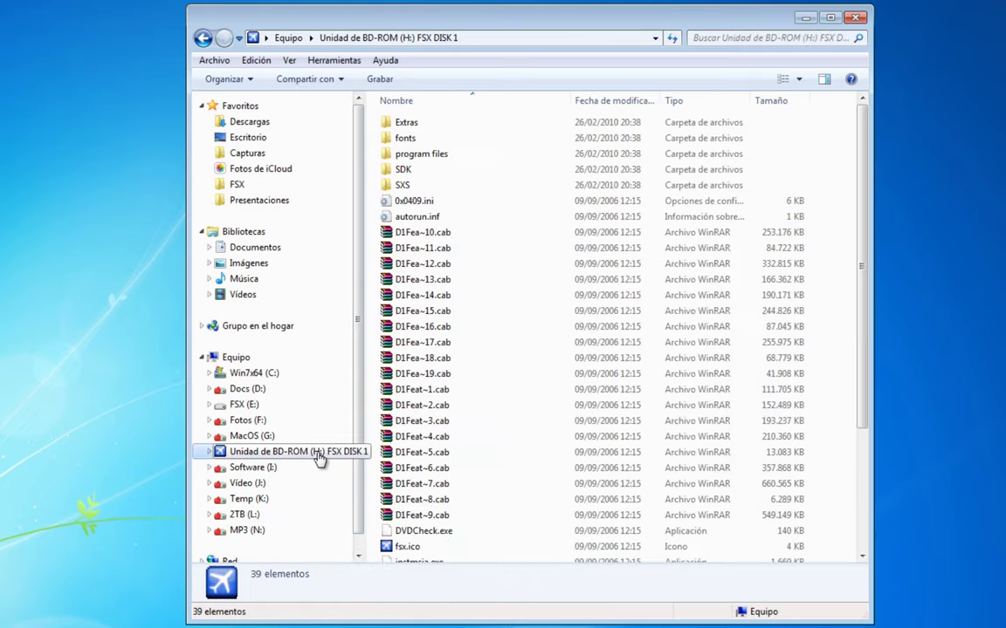
right_click(426, 530)
click(490, 561)
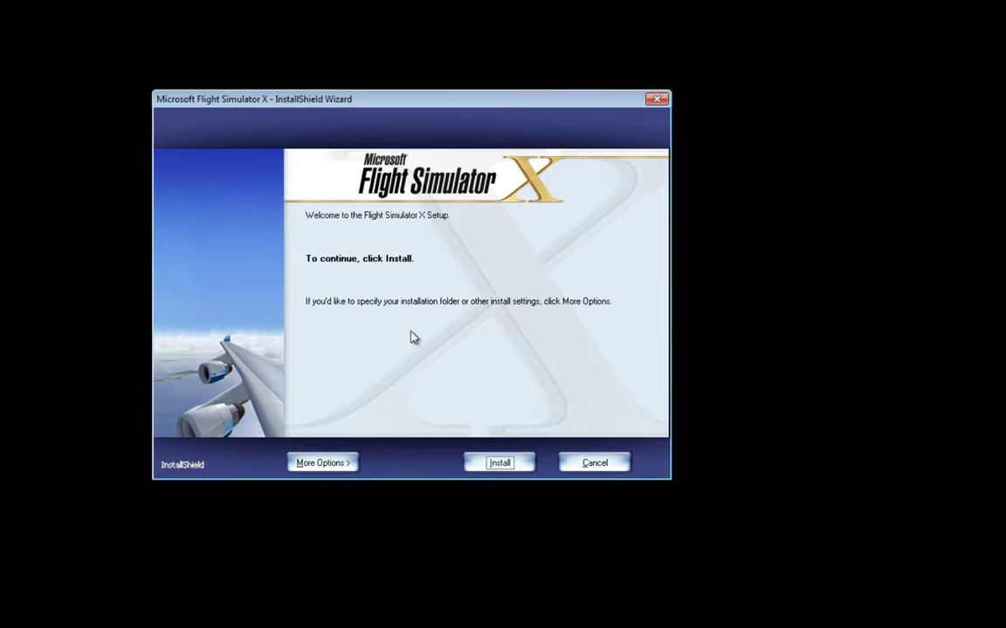
Install Flight Simulator X to c:\FSX without desktop shortcut, auto-launch or readme
click(336, 464)
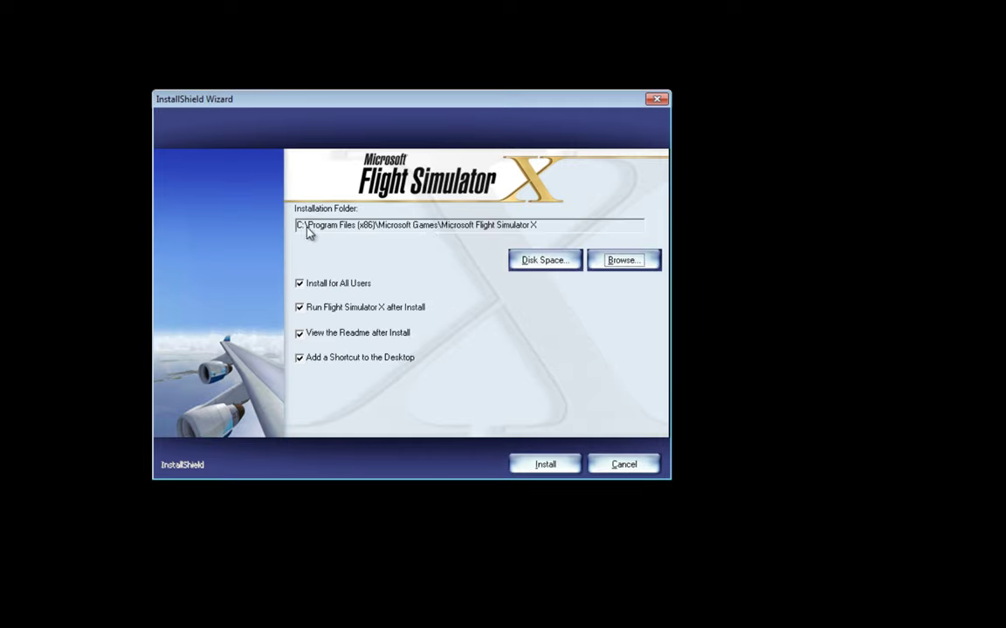
click(625, 264)
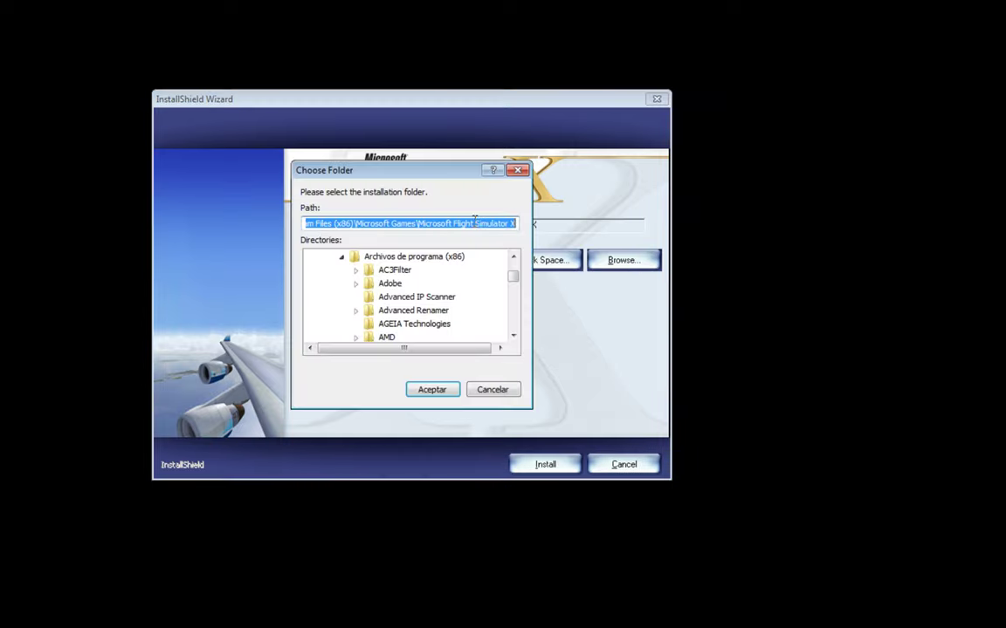
text(c:\FSX)
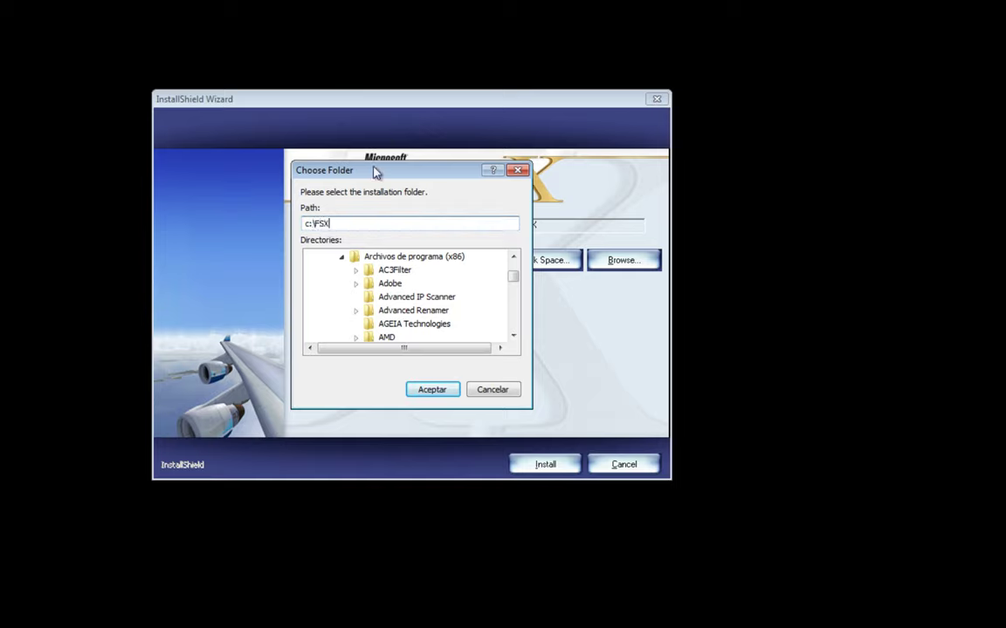
drag(330, 223, 302, 224)
click(431, 389)
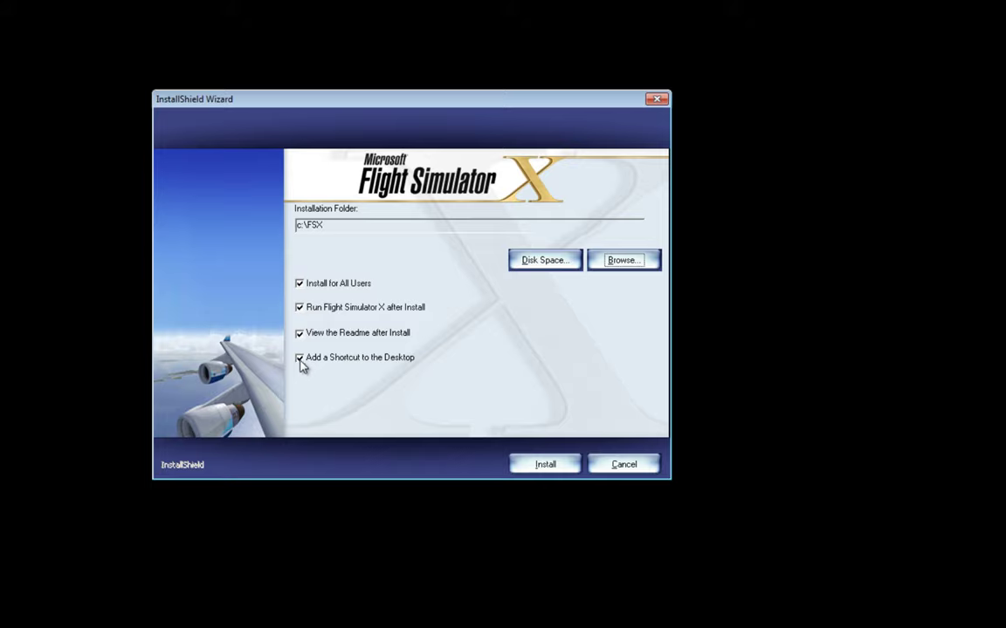
click(301, 359)
click(299, 307)
click(300, 334)
click(545, 464)
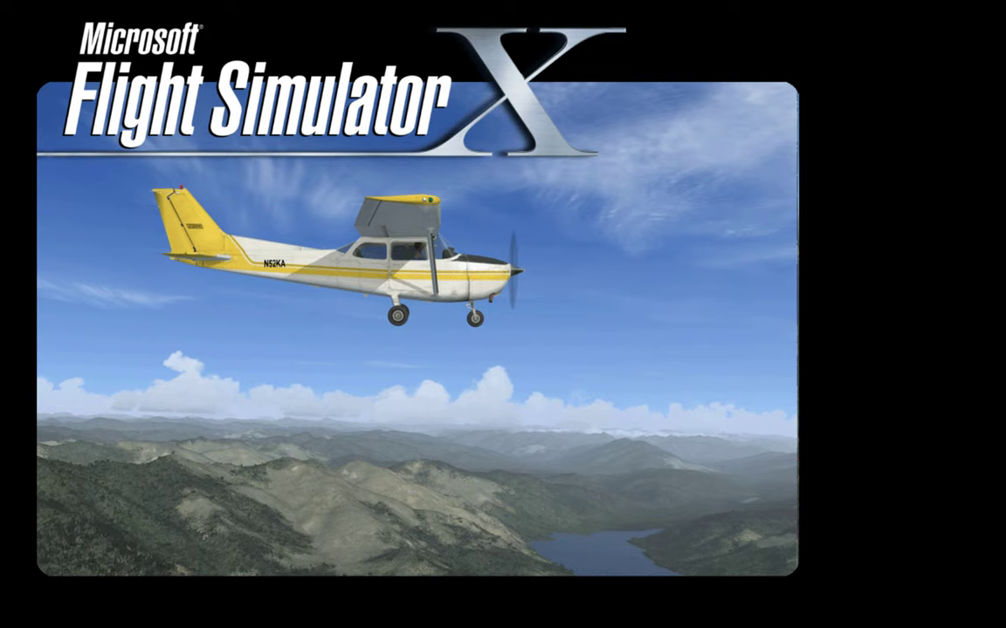
Open the Flight Simulator X folder on the 2TB (L:) drive
key(alt+Tab)
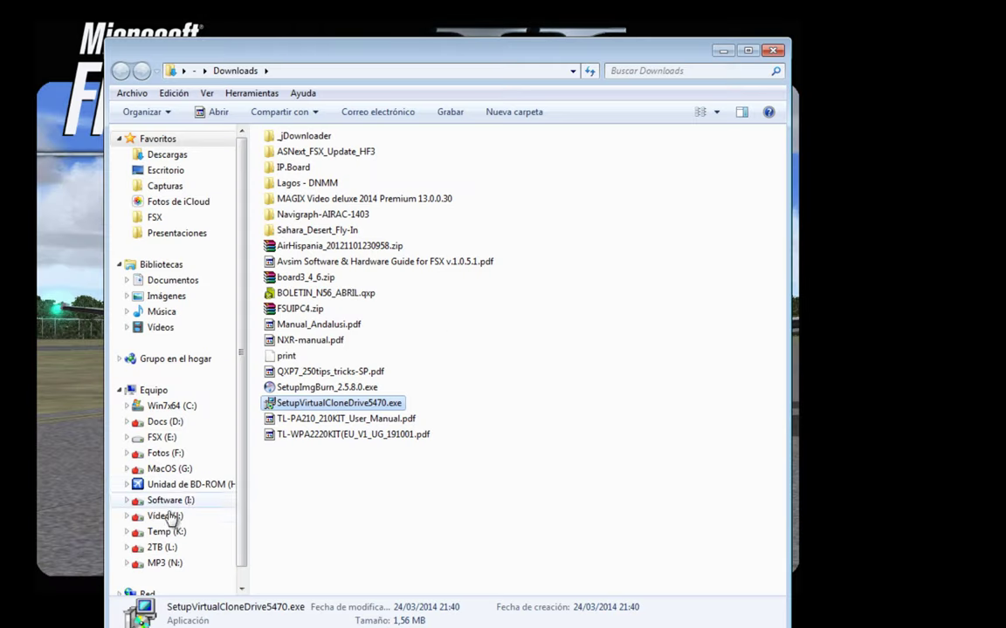
click(144, 547)
double_click(352, 316)
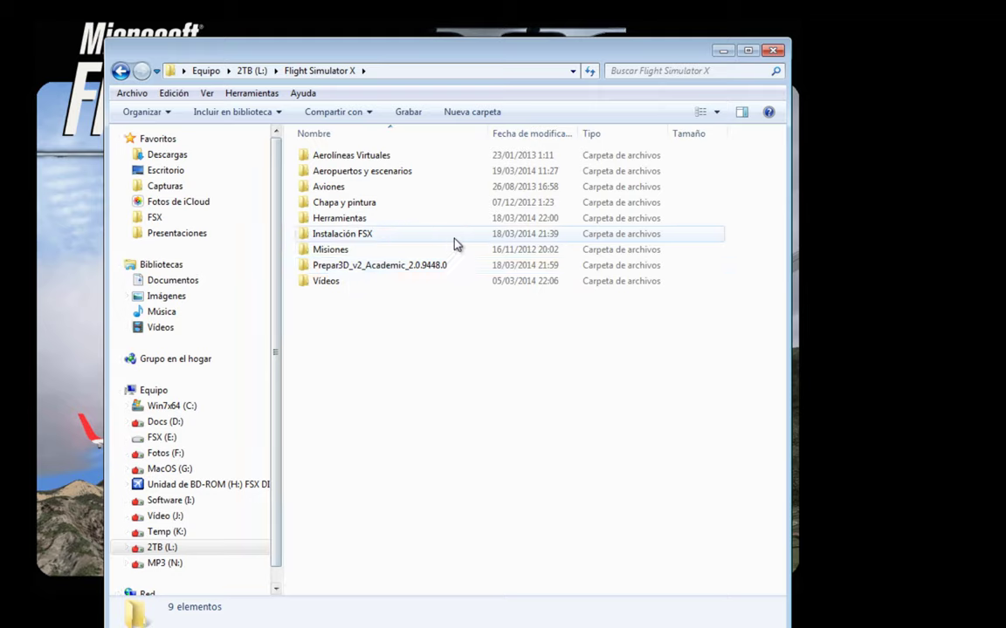
Browse Aerolíneas Virtuales and Aeropuertos y escenarios, including its Caribe, Atlántico and Índico folders
double_click(361, 157)
click(325, 72)
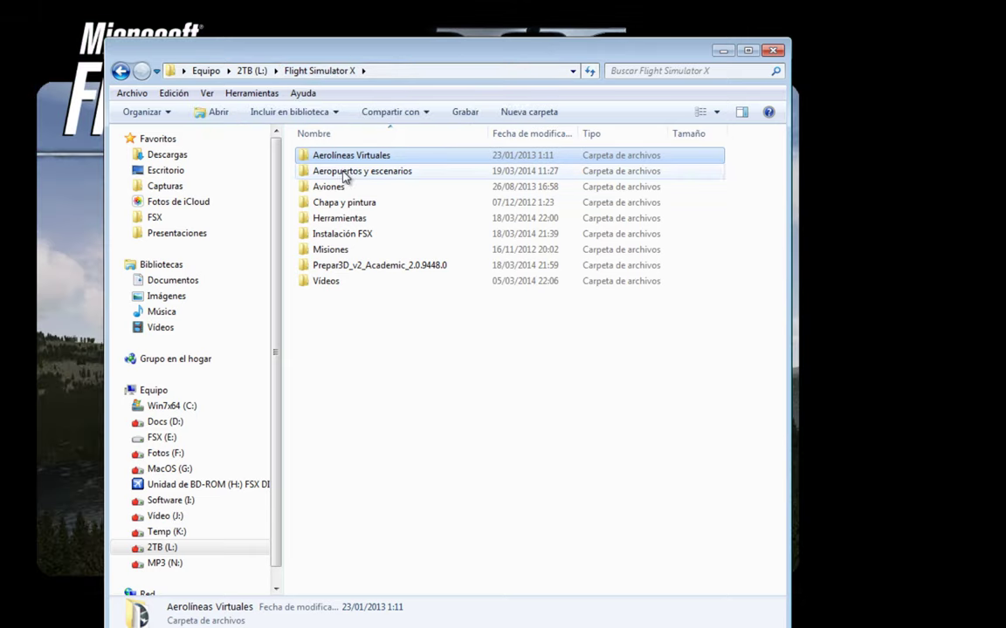
double_click(345, 173)
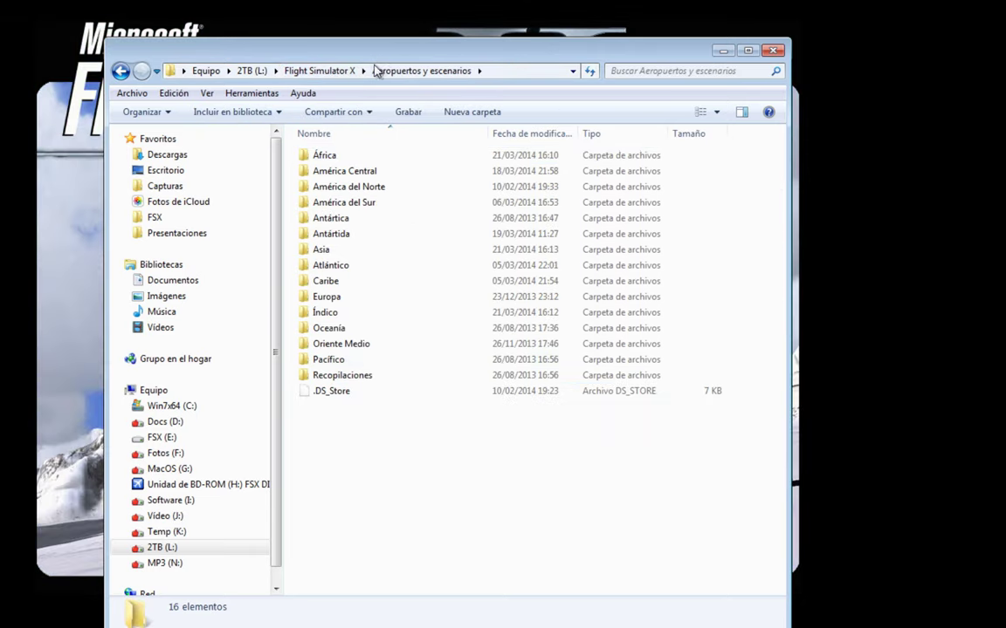
click(334, 78)
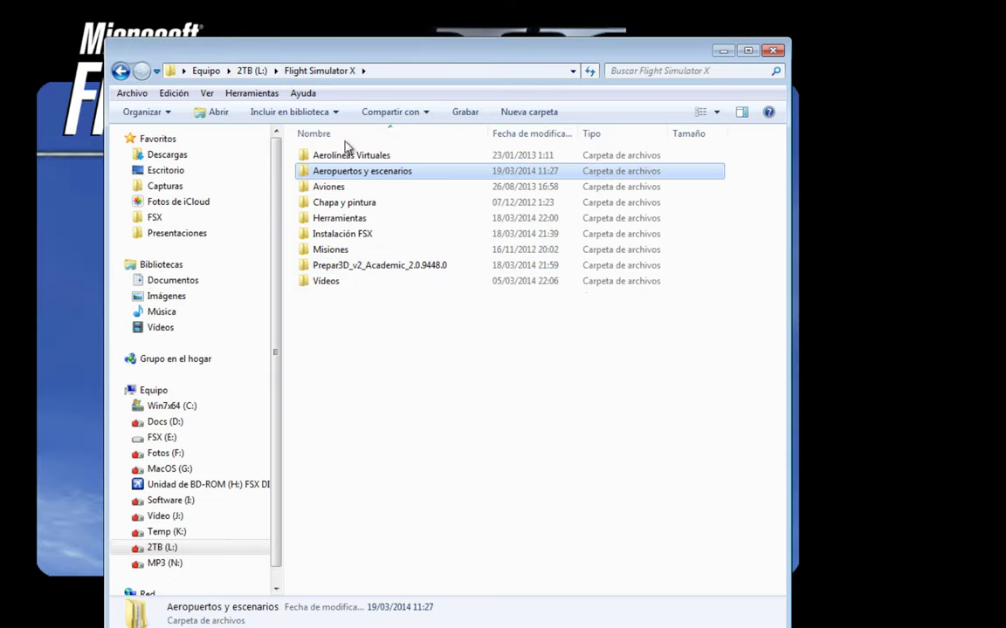
double_click(343, 157)
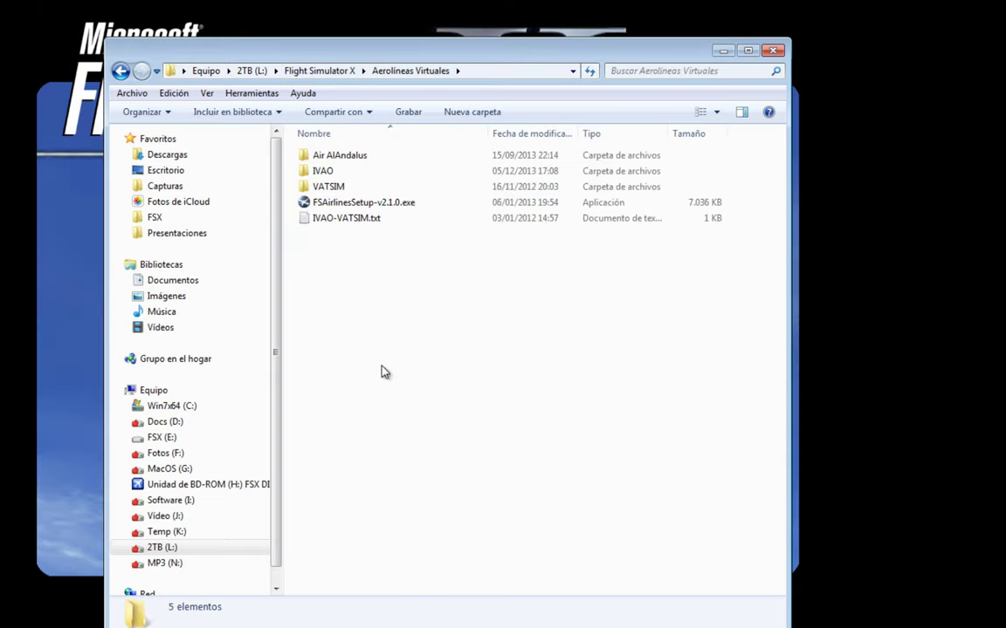
click(332, 70)
double_click(340, 172)
click(339, 279)
click(336, 267)
click(340, 314)
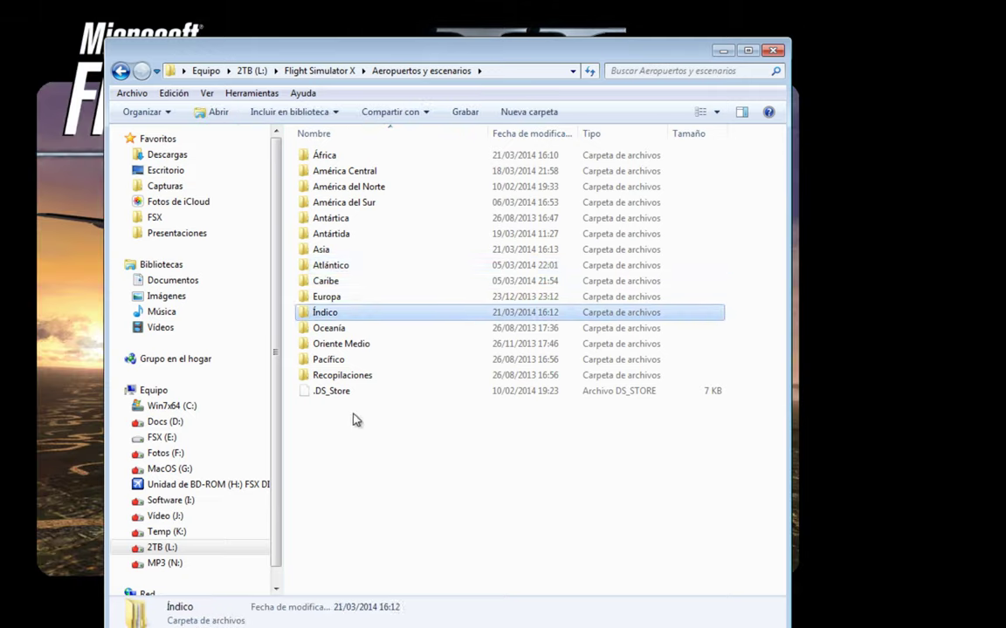
click(320, 71)
Look through Aviones, Chapa y pintura, Herramientas, Instalación FSX and Misiones, then select Prepar3D_v2_Academic_2.0.9448.0
double_click(336, 187)
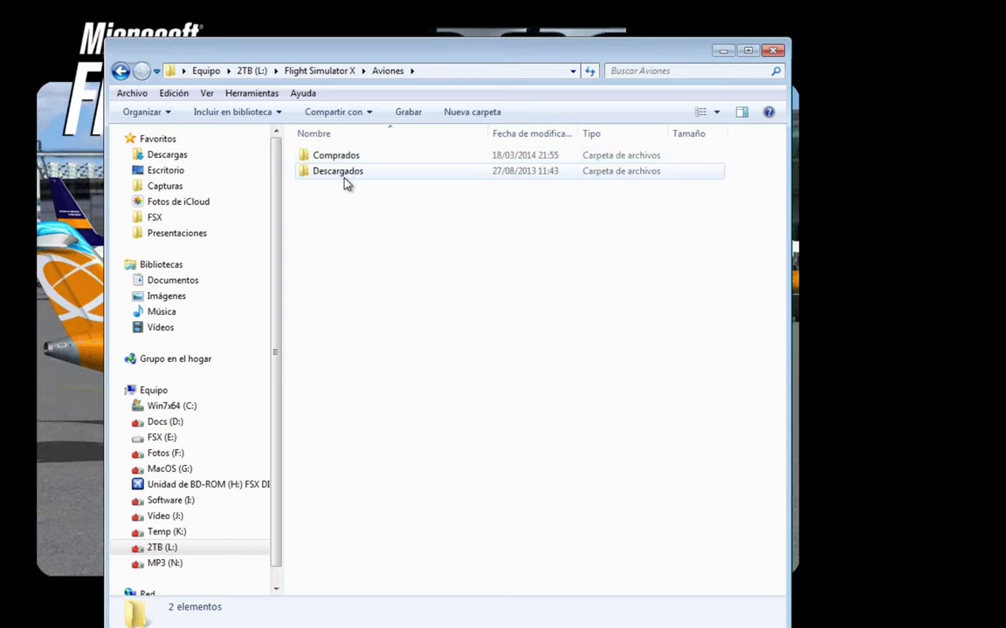
click(319, 71)
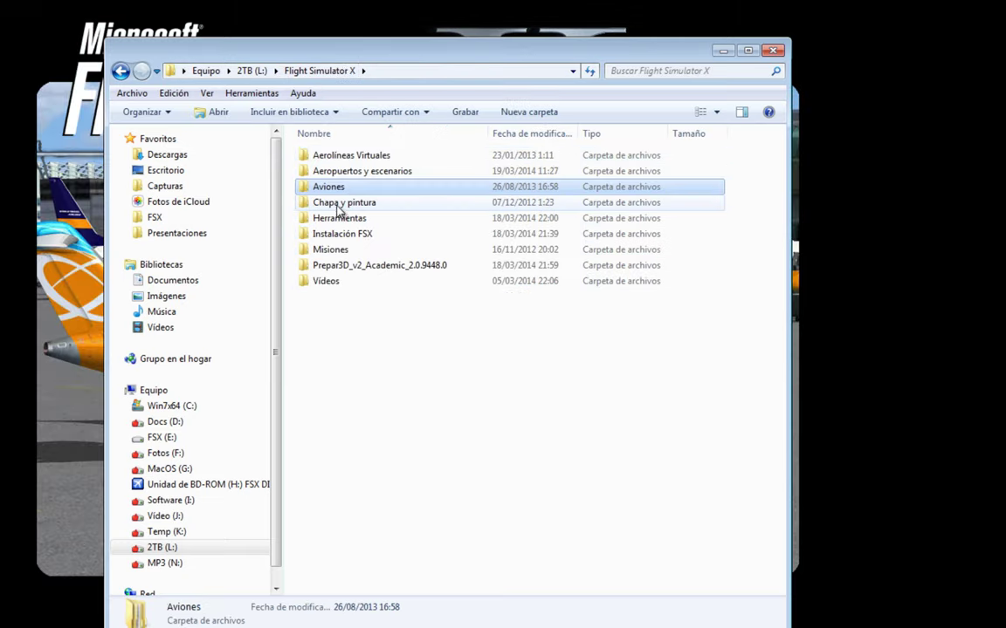
double_click(363, 206)
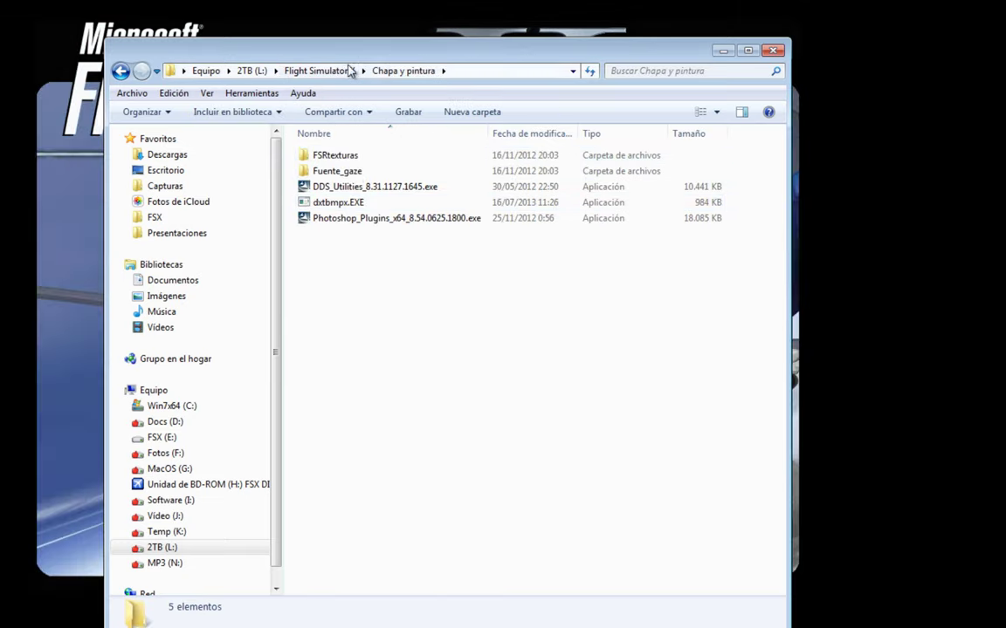
click(319, 73)
click(353, 222)
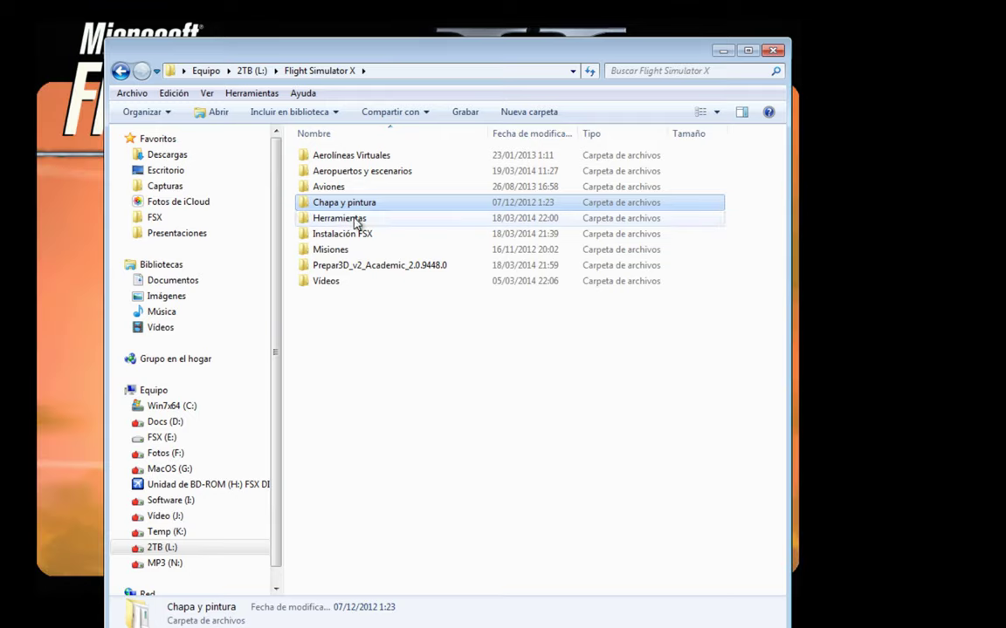
double_click(354, 222)
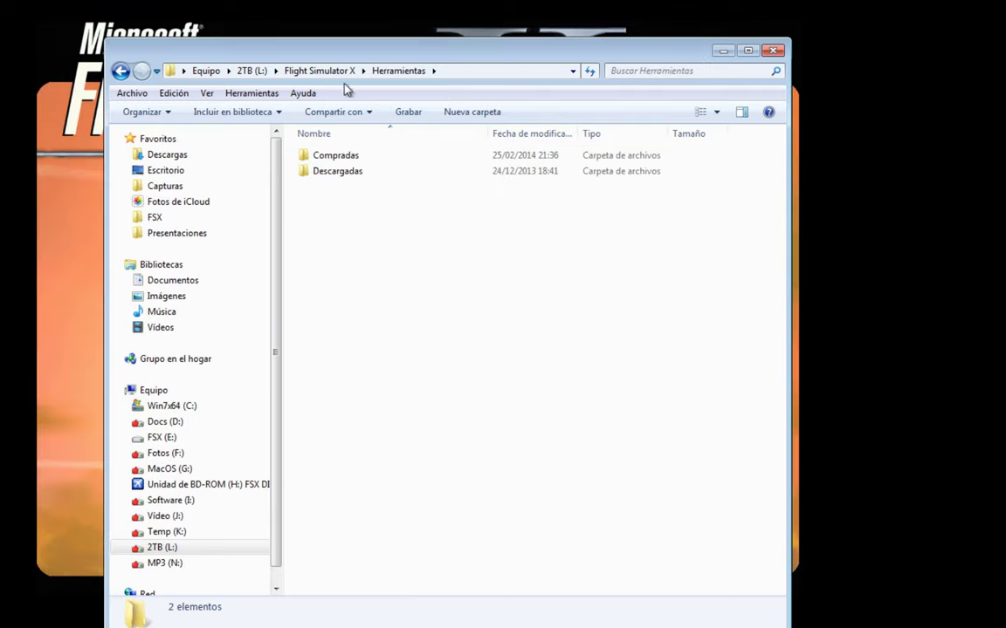
click(321, 71)
double_click(325, 234)
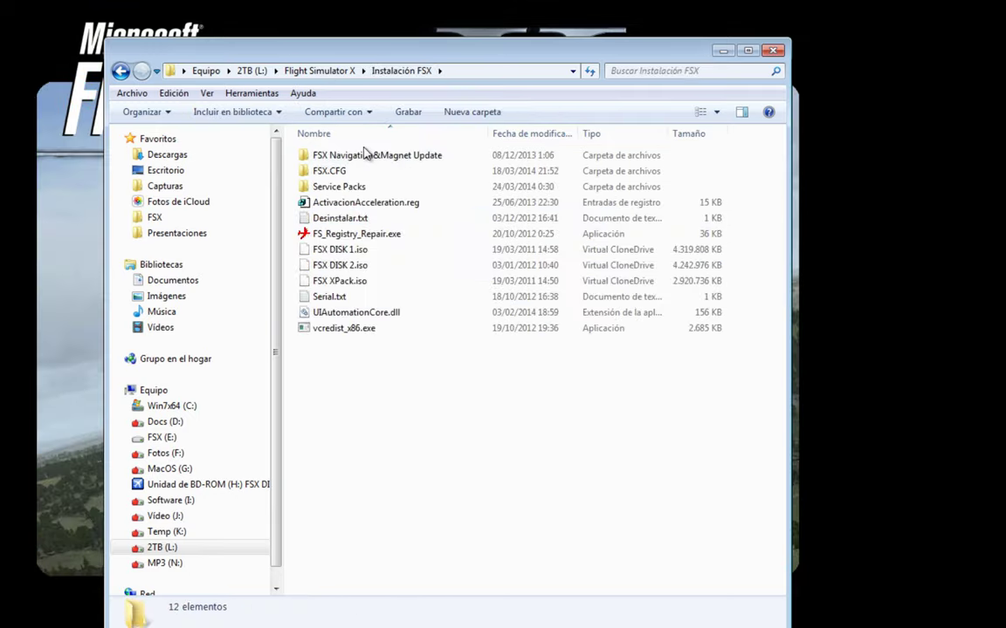
click(319, 71)
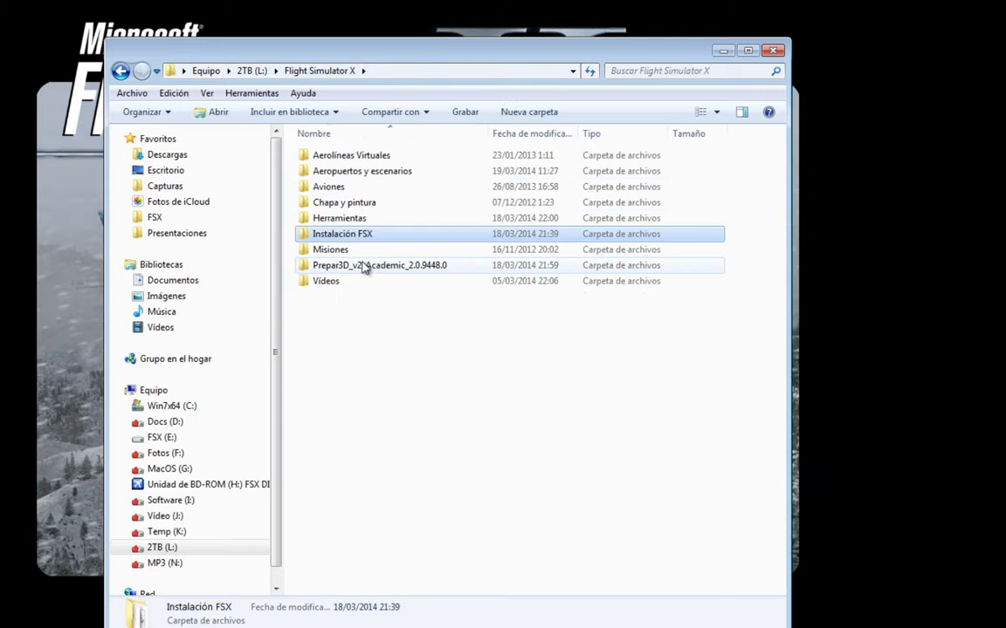
double_click(330, 250)
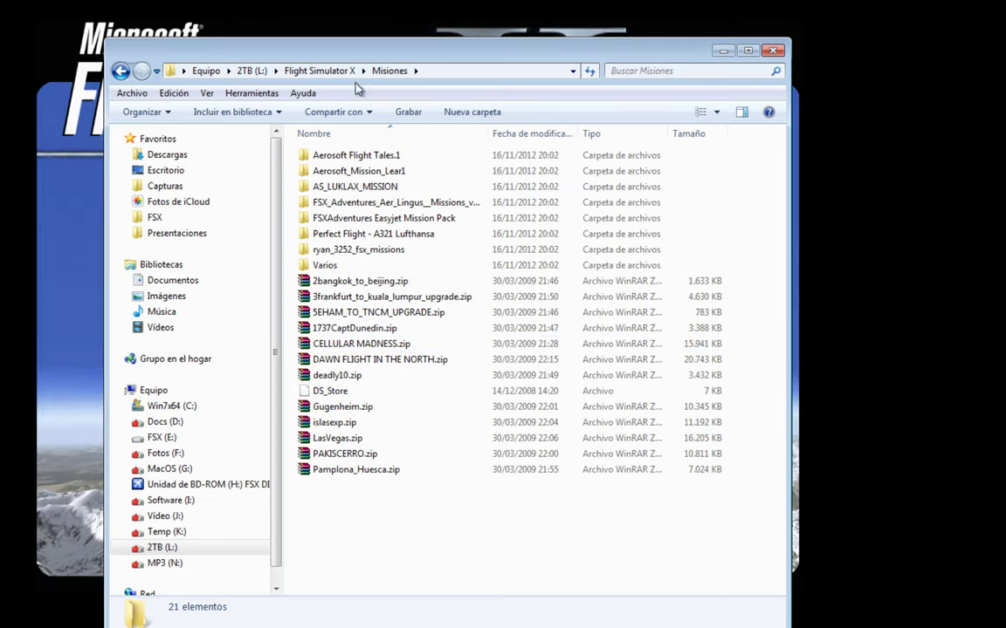
click(319, 70)
click(349, 266)
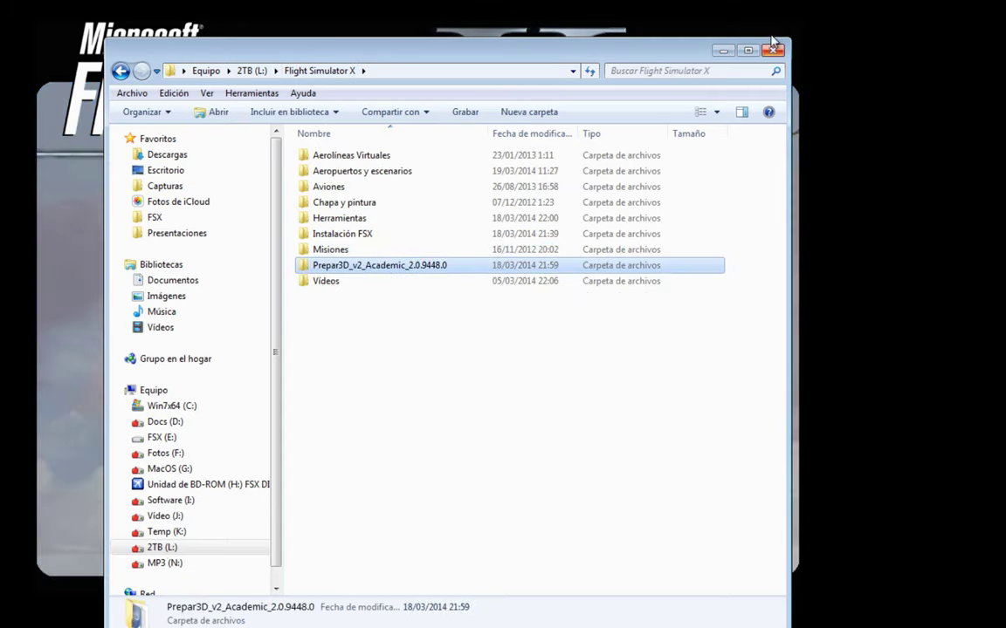
click(723, 51)
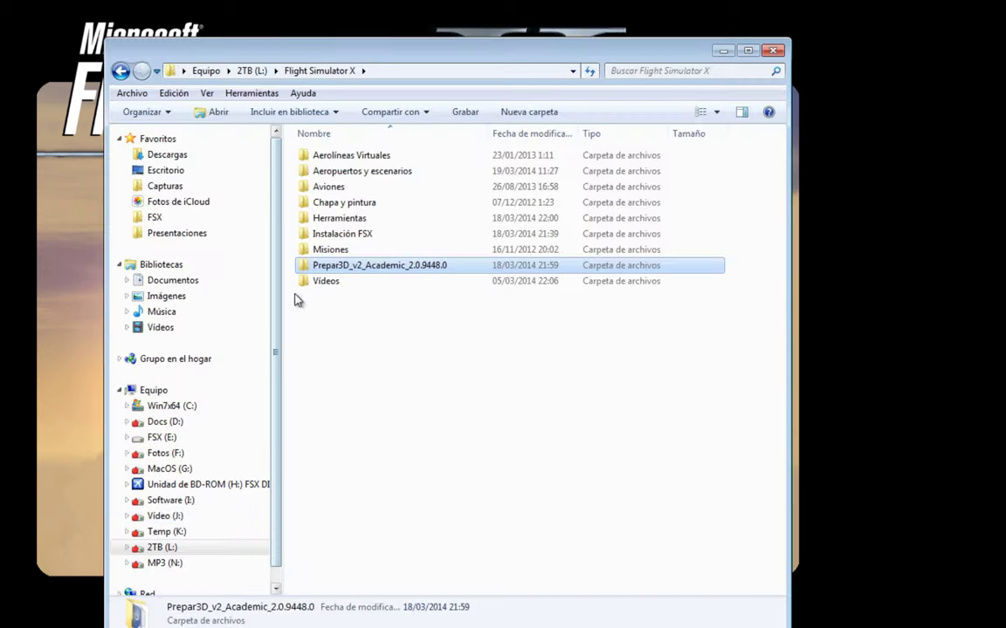
Mount FSX DISK 2.iso from the Instalación FSX folder and accept the Disk 2 prompt
double_click(359, 229)
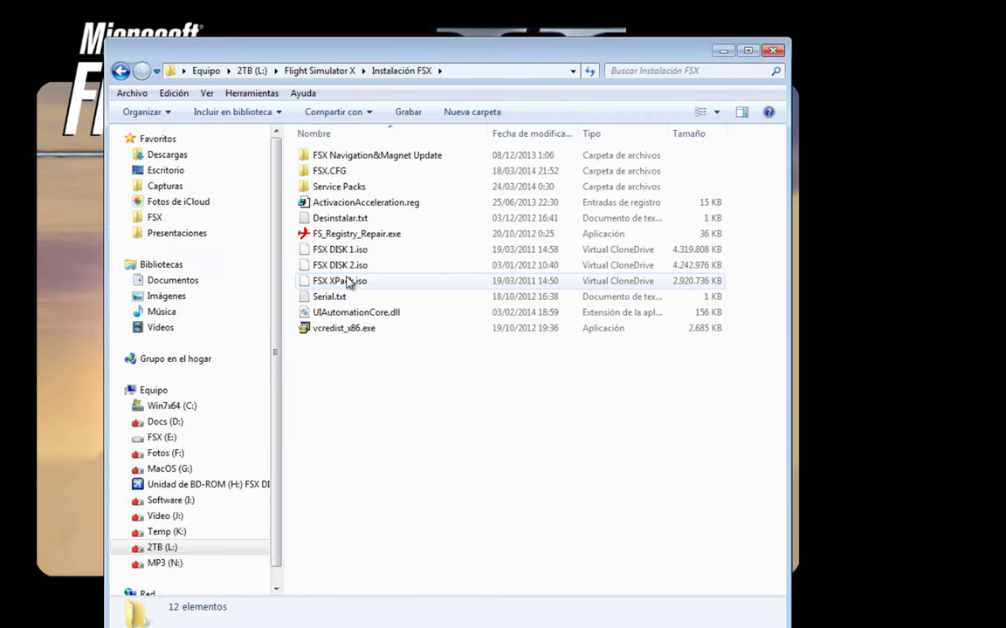
click(348, 267)
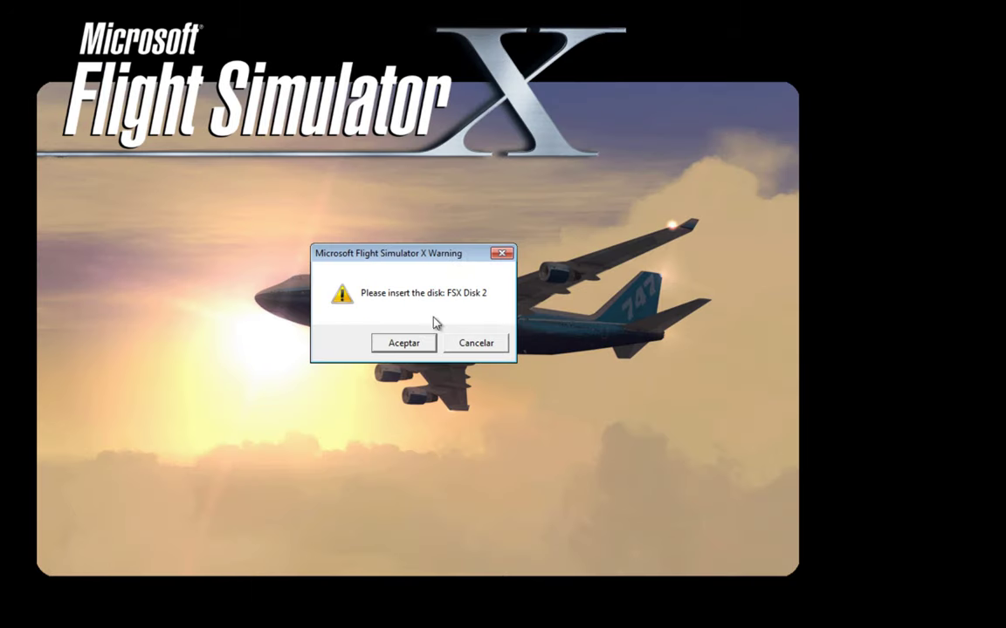
click(410, 346)
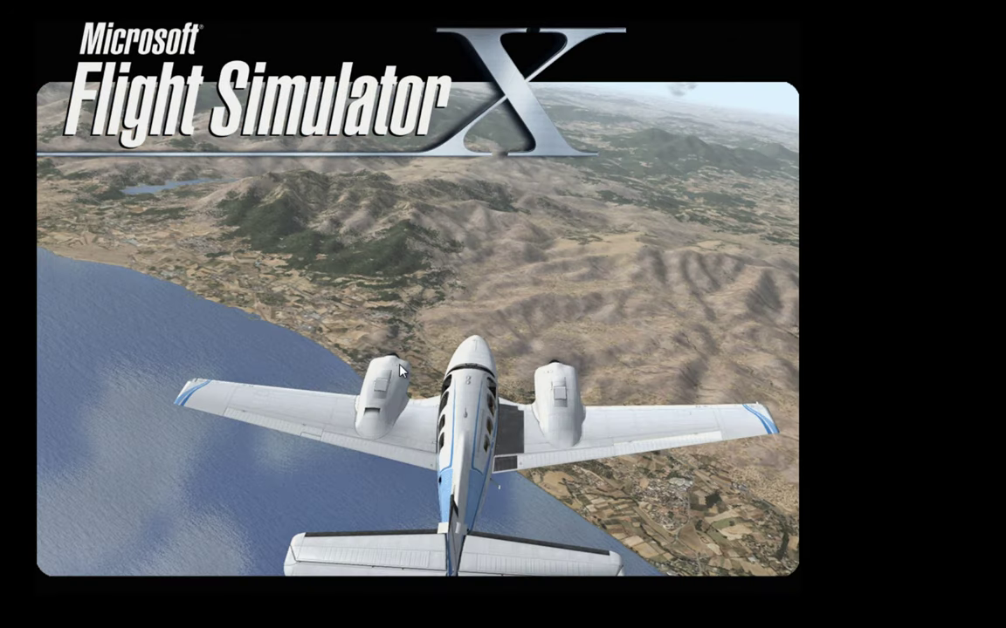
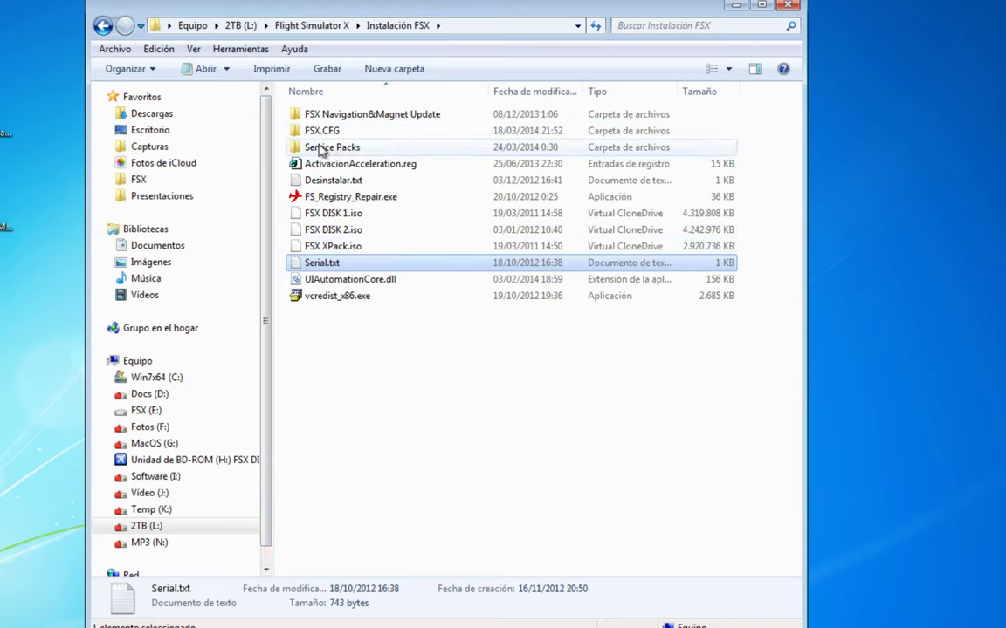
Browse the FSX XPack image into Service Packs > fsx_sp1_ENU to list the SP1 setup files
click(337, 246)
double_click(347, 147)
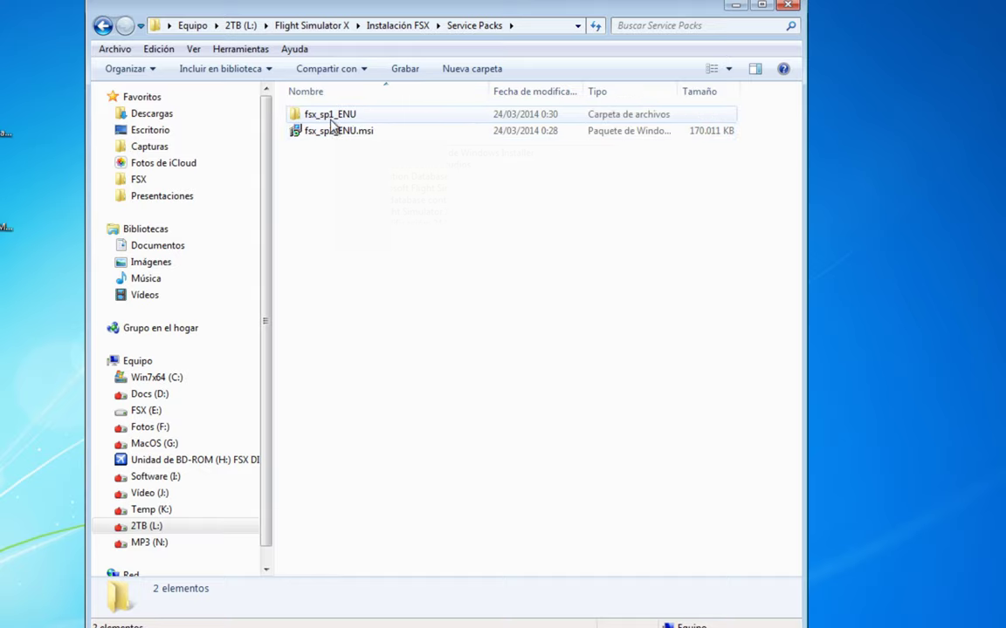
right_click(333, 122)
mouse_move(454, 316)
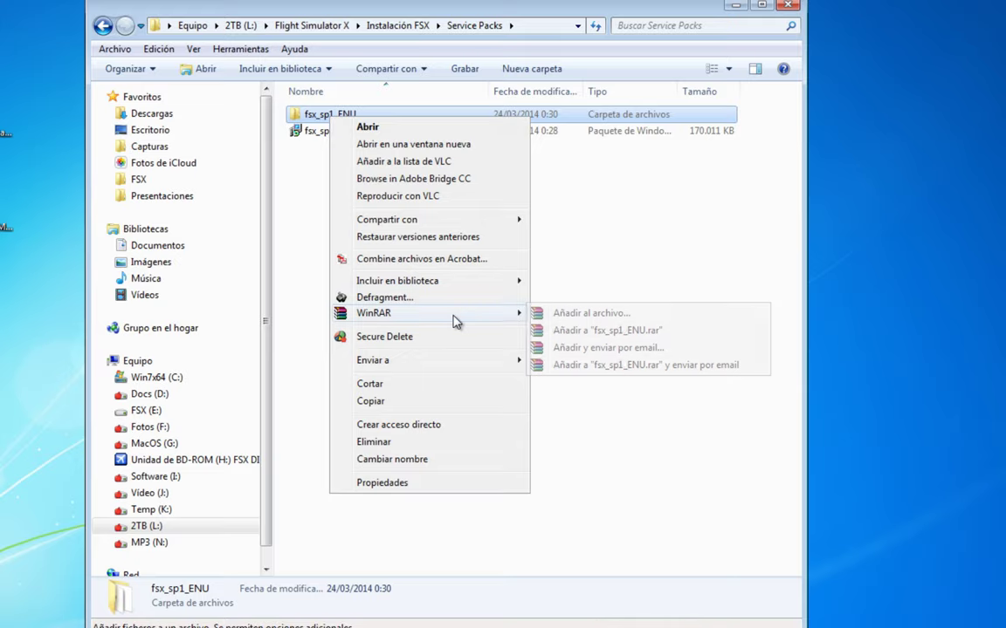
click(603, 223)
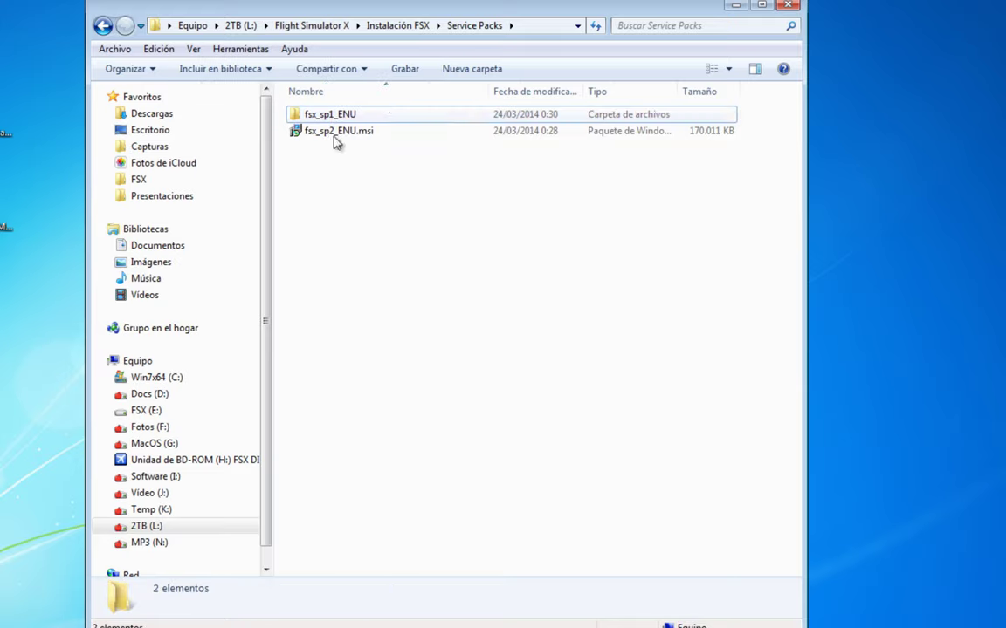
double_click(338, 120)
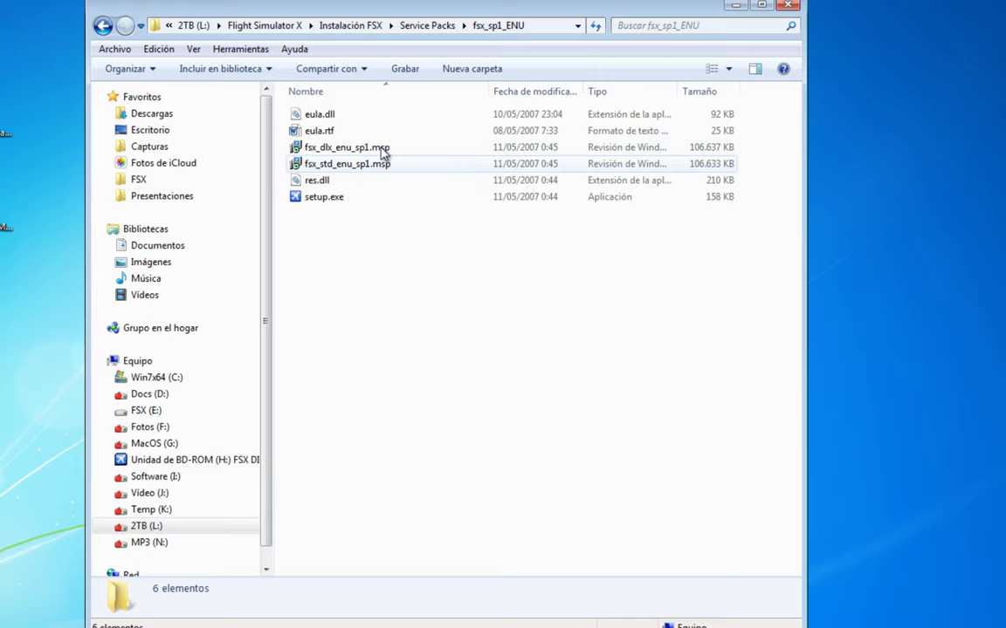
click(423, 25)
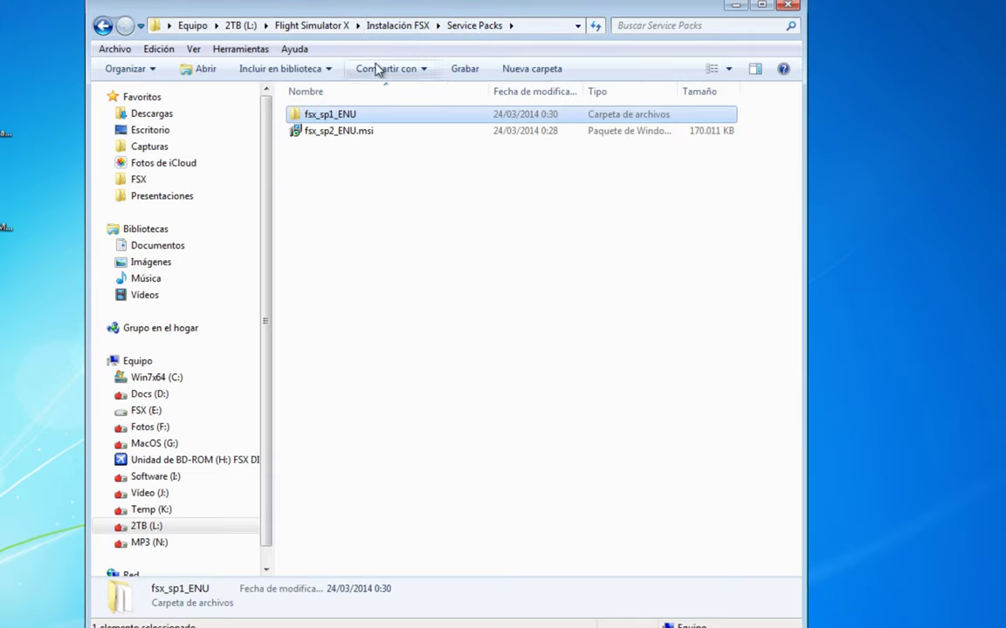
click(397, 26)
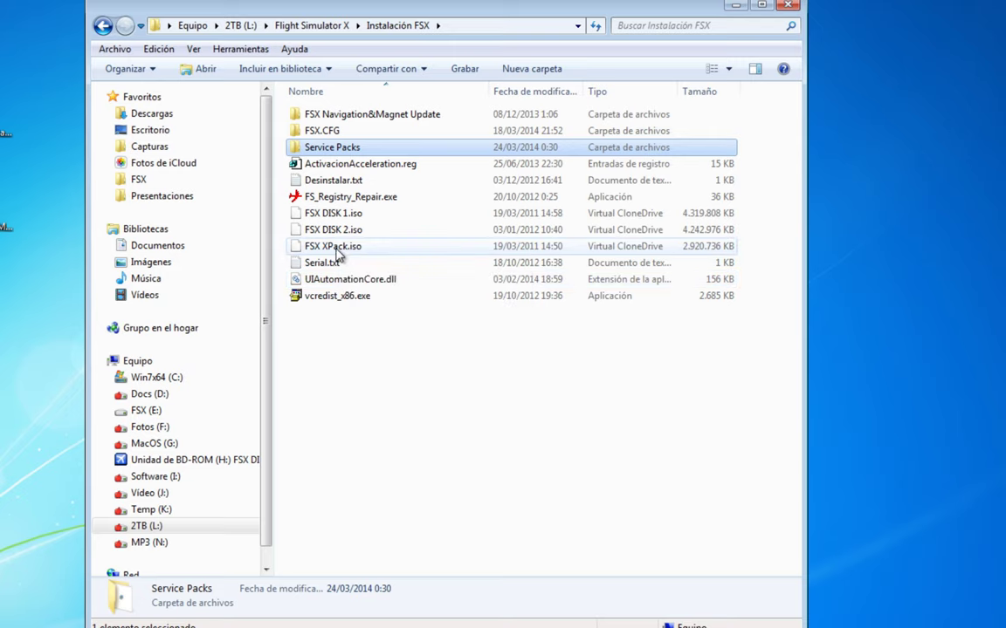
click(330, 250)
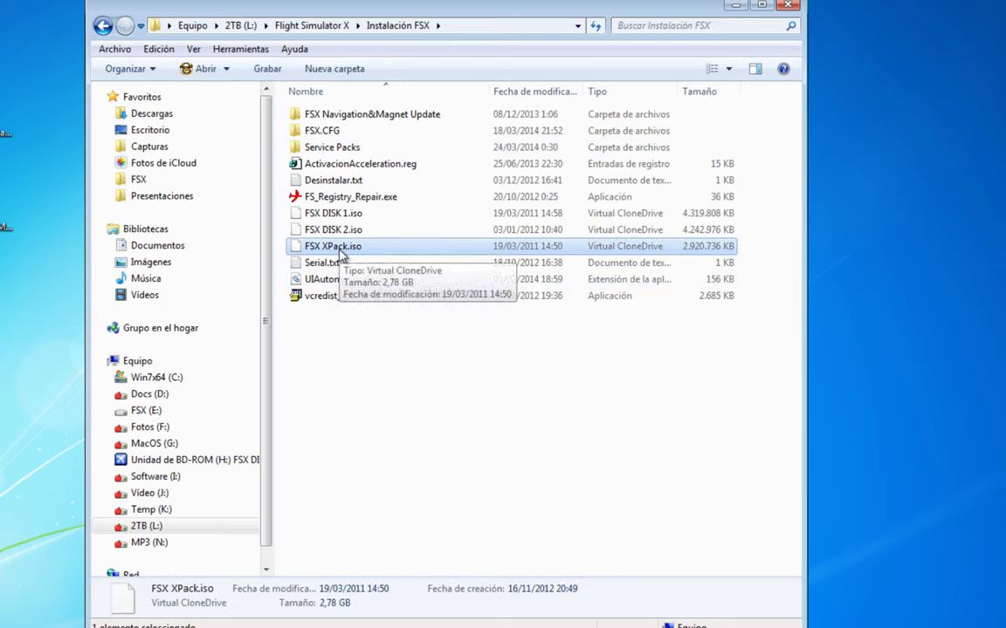
double_click(341, 151)
double_click(343, 114)
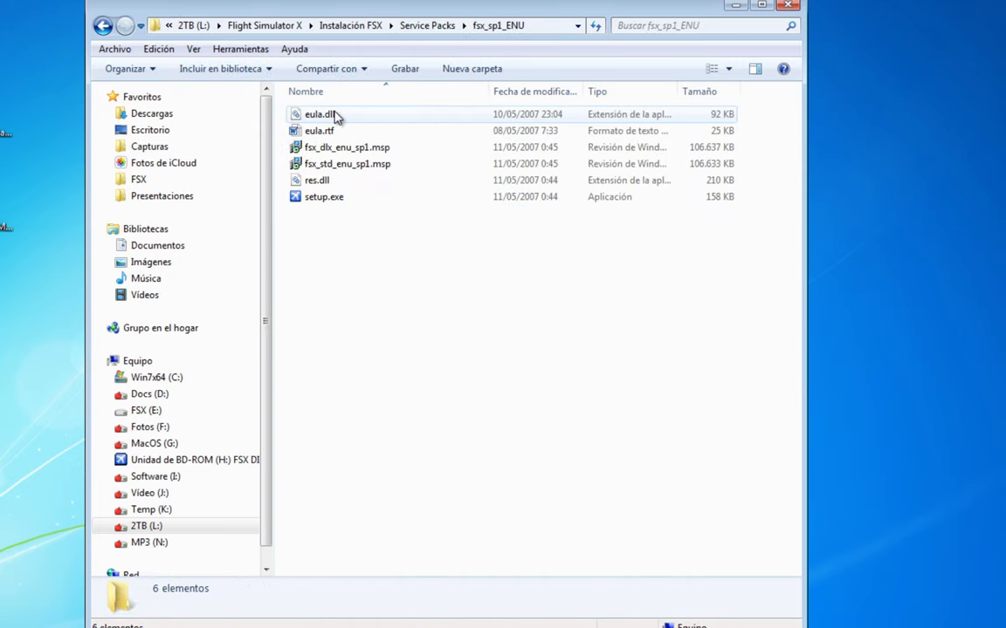
Run the SP1 setup.exe as administrator, accept the licence, and return to Service Packs
right_click(319, 197)
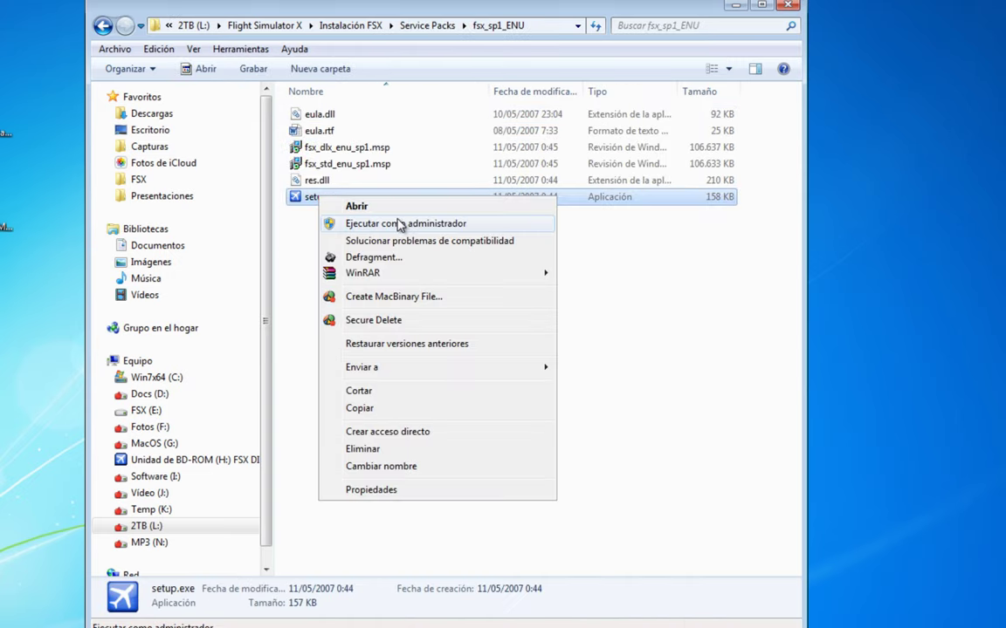
click(399, 225)
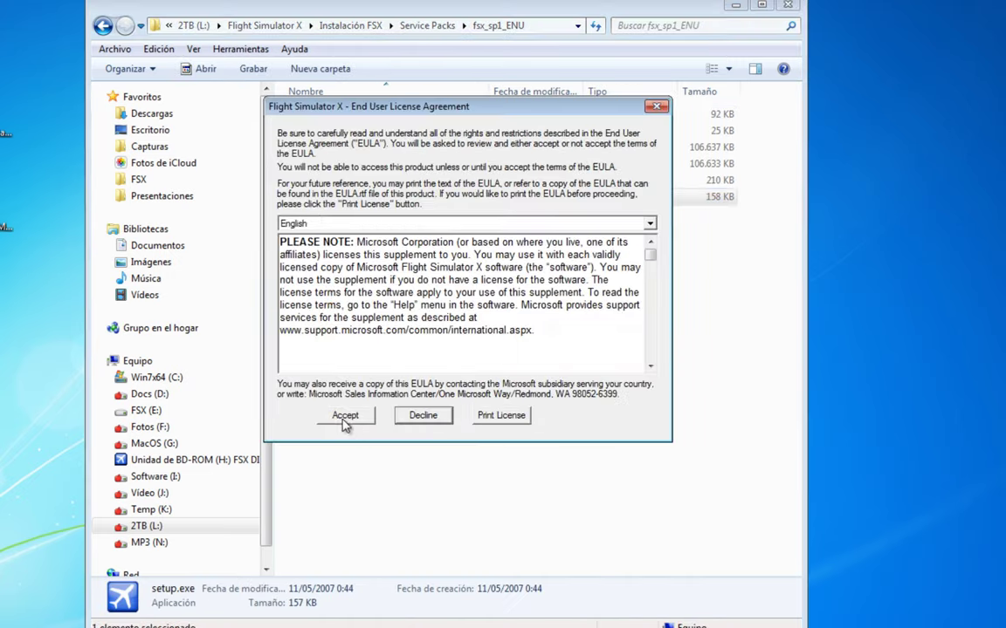
click(343, 415)
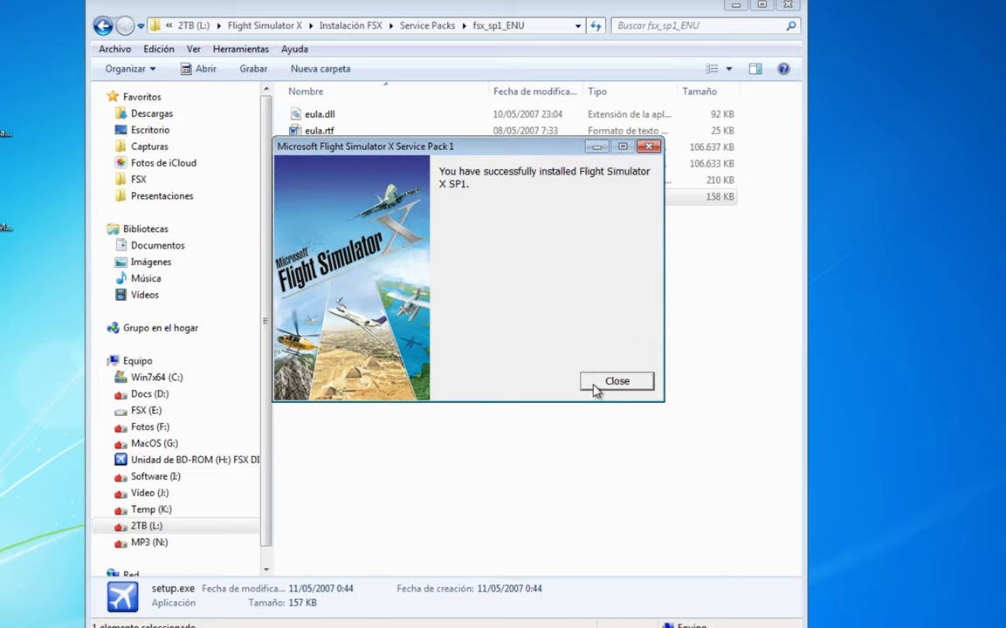
click(590, 384)
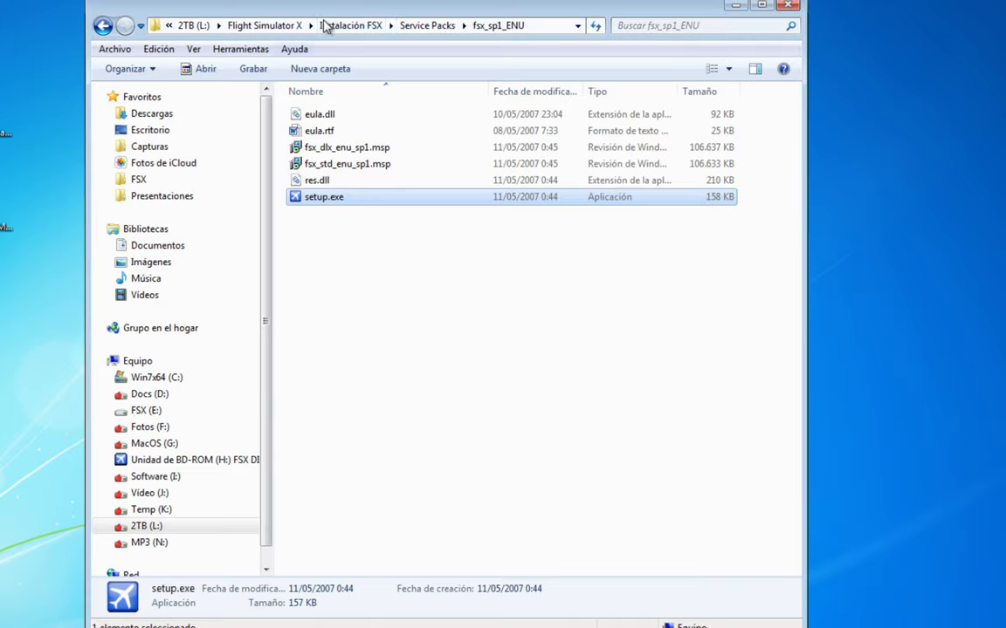
click(423, 27)
click(332, 131)
Install the fsx_sp2_ENU.msi package and go up to the Flight Simulator X folder
right_click(337, 131)
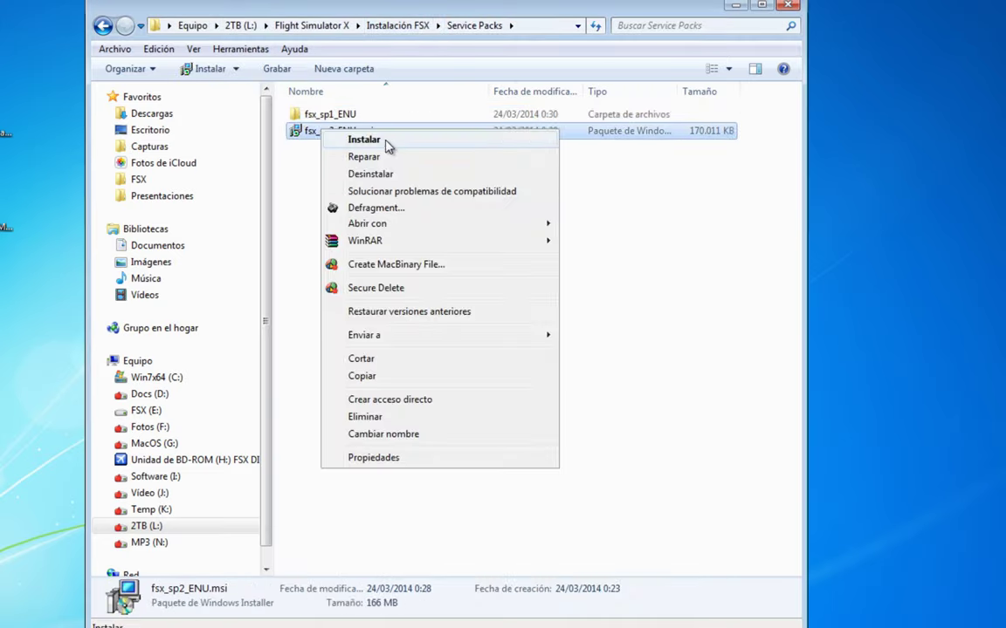
click(386, 145)
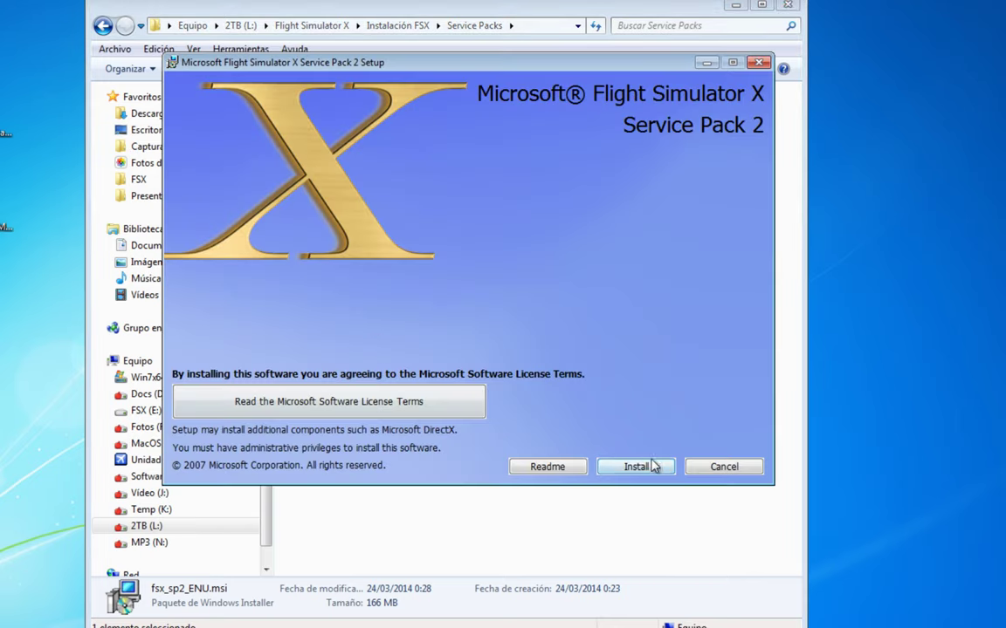
click(644, 467)
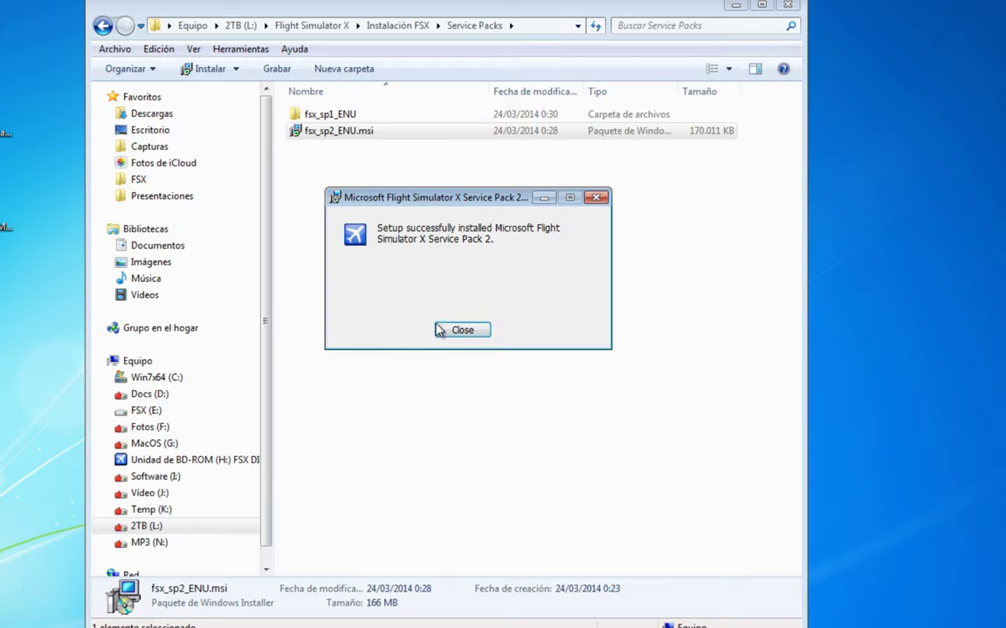
click(447, 329)
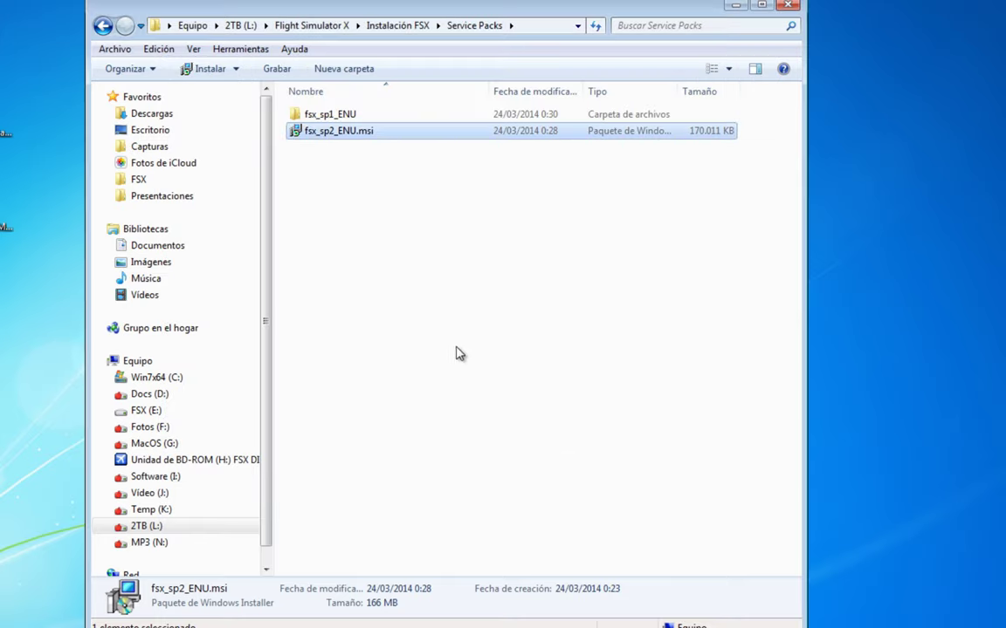
click(358, 153)
click(312, 25)
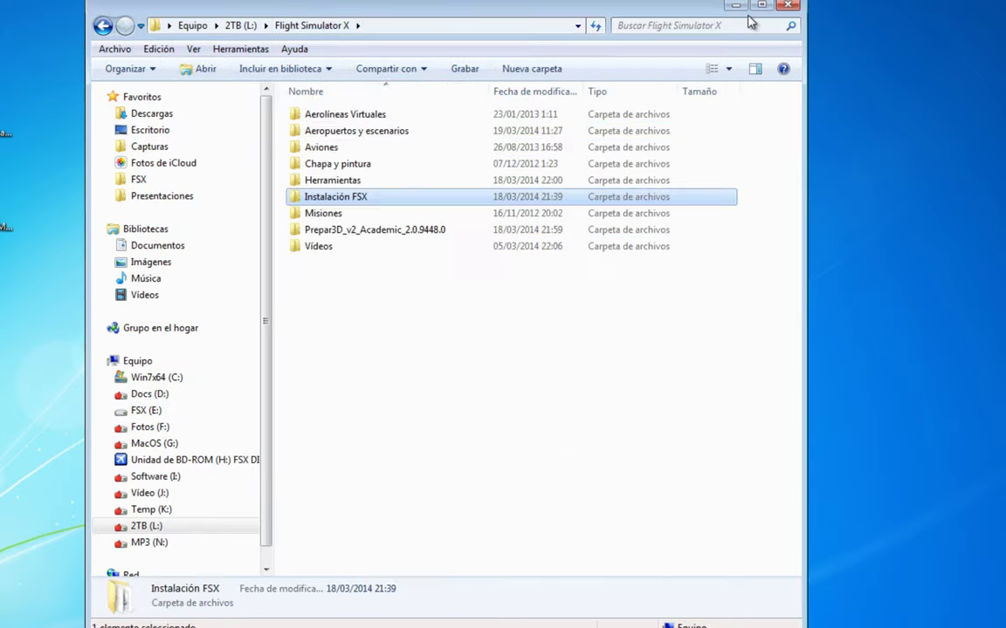
Delete the old Flight Simulator X and Virtual CloneDrive shortcuts from the desktop
click(737, 7)
right_click(196, 467)
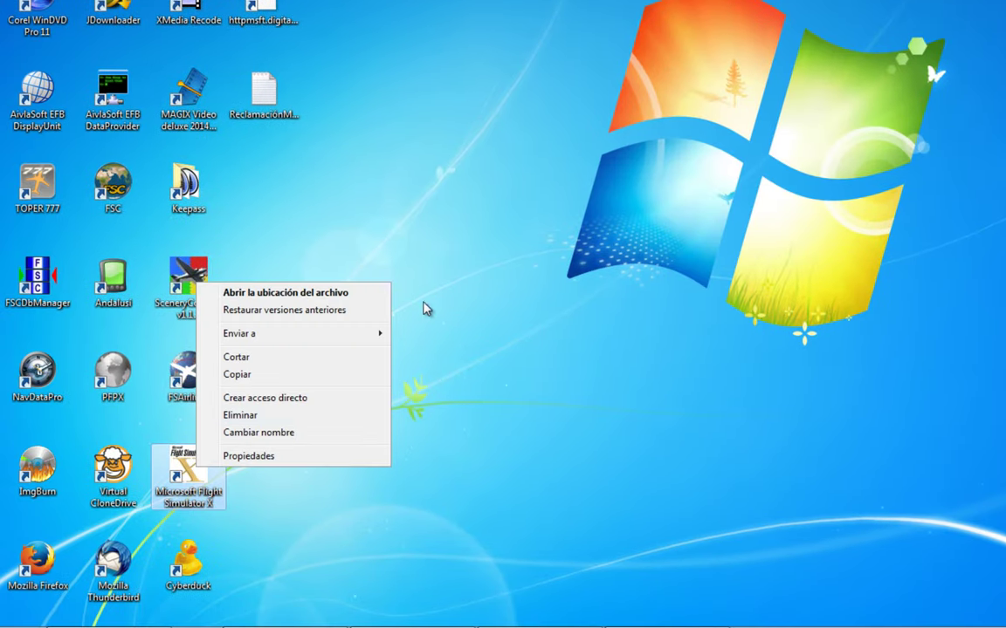
click(425, 309)
click(187, 471)
right_click(198, 472)
click(275, 426)
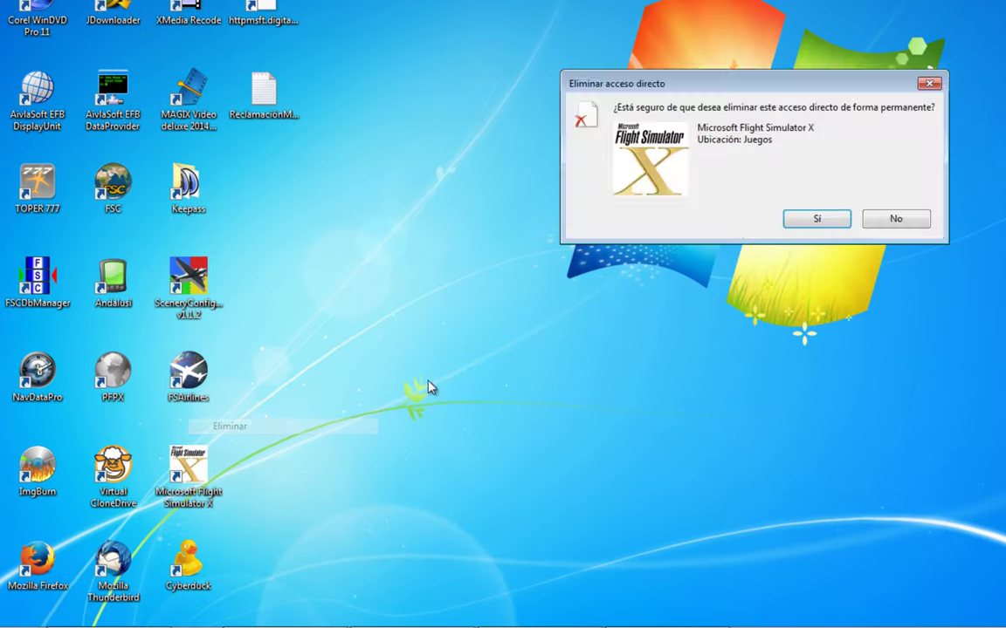
key(Return)
click(120, 463)
right_click(123, 460)
click(191, 423)
key(Return)
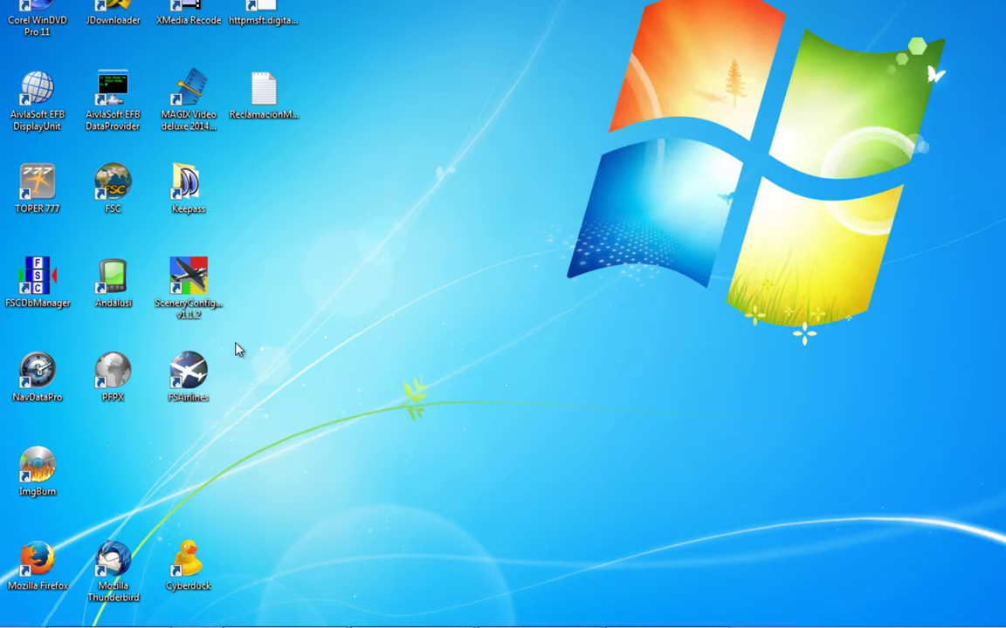
Create a desktop shortcut to FSX from Start > Juegos, renamed 'Microsoft Flight Simulator X'
key(super)
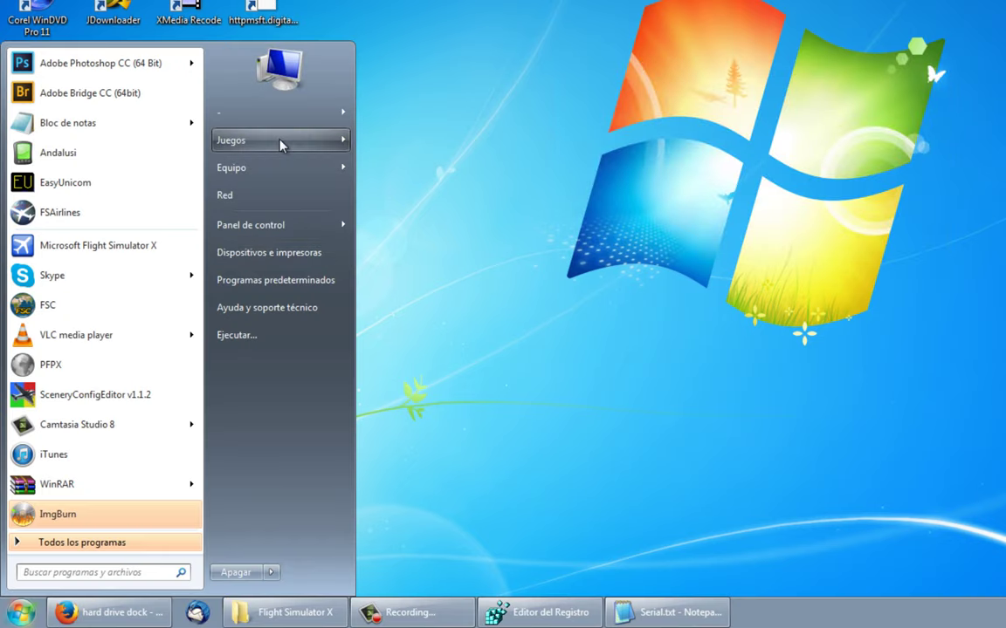
mouse_move(279, 145)
drag(404, 136, 520, 90)
click(532, 92)
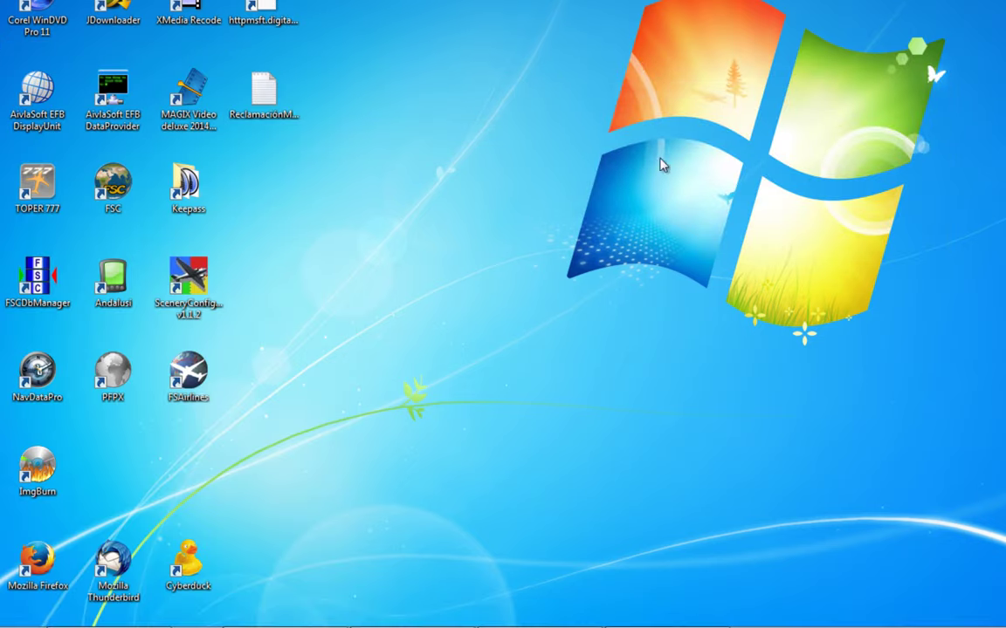
drag(441, 19, 179, 462)
key(F2)
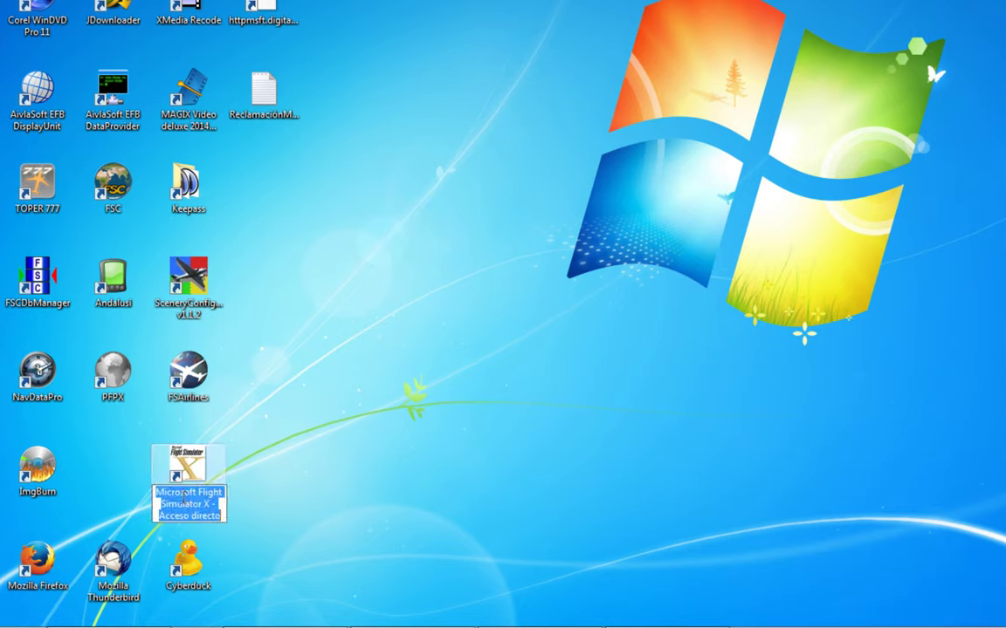
key(End)
key(BackSpace)
key(BackSpace)
key(BackSpace)
key(BackSpace)
key(BackSpace)
key(BackSpace)
key(BackSpace)
key(BackSpace)
key(BackSpace)
key(BackSpace)
key(BackSpace)
key(BackSpace)
key(BackSpace)
key(BackSpace)
key(BackSpace)
key(BackSpace)
key(BackSpace)
key(Return)
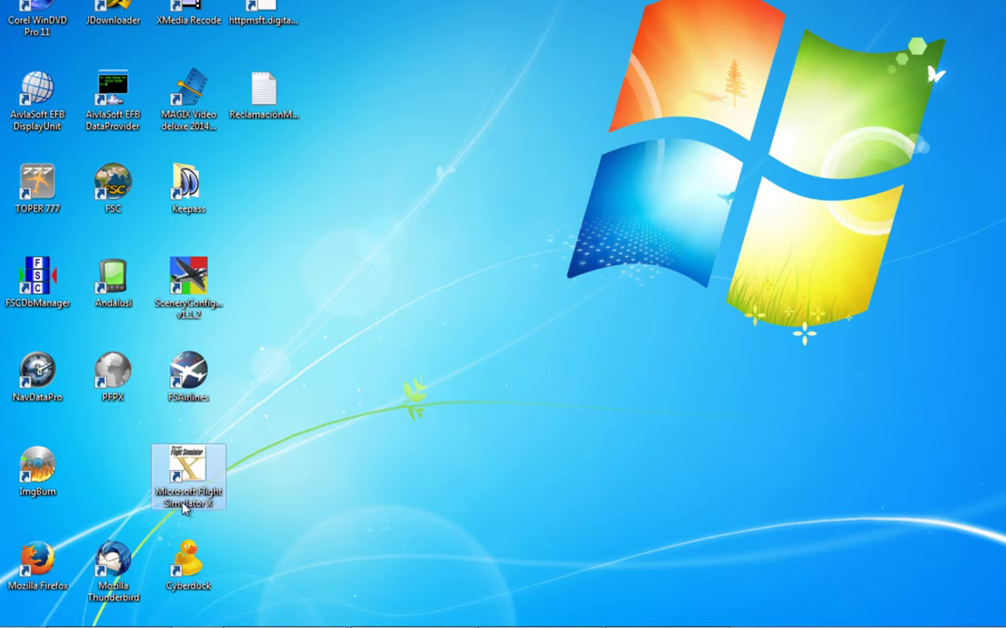
Delete the ImgBurn shortcut and launch Microsoft Flight Simulator X as administrator
right_click(35, 466)
click(159, 418)
key(Return)
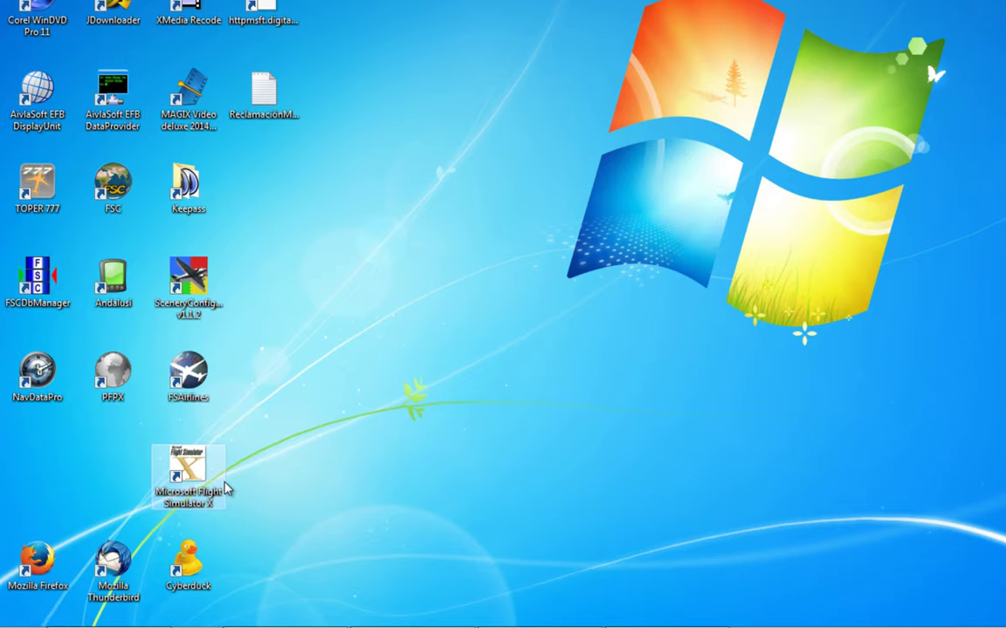
right_click(186, 467)
click(219, 239)
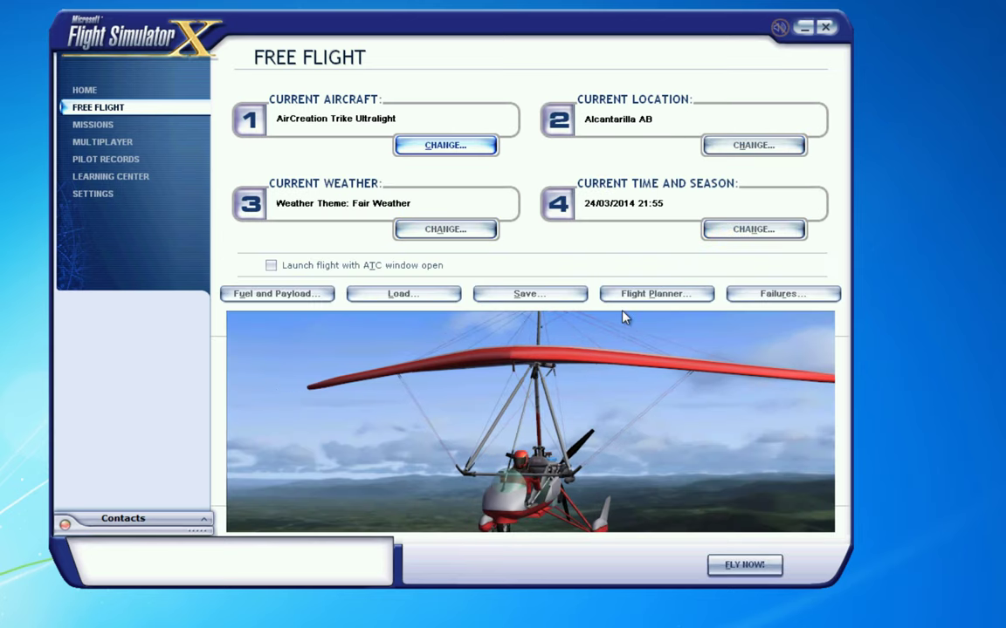
Start the Trike Ultralight free flight, then quit via Flights > Exit and confirm
click(744, 566)
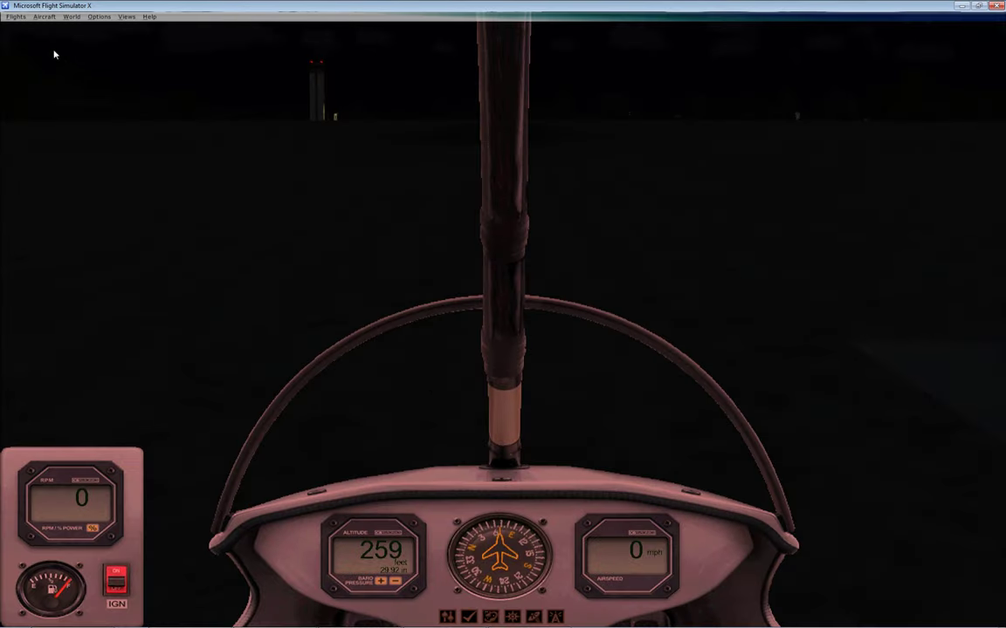
click(16, 16)
click(31, 102)
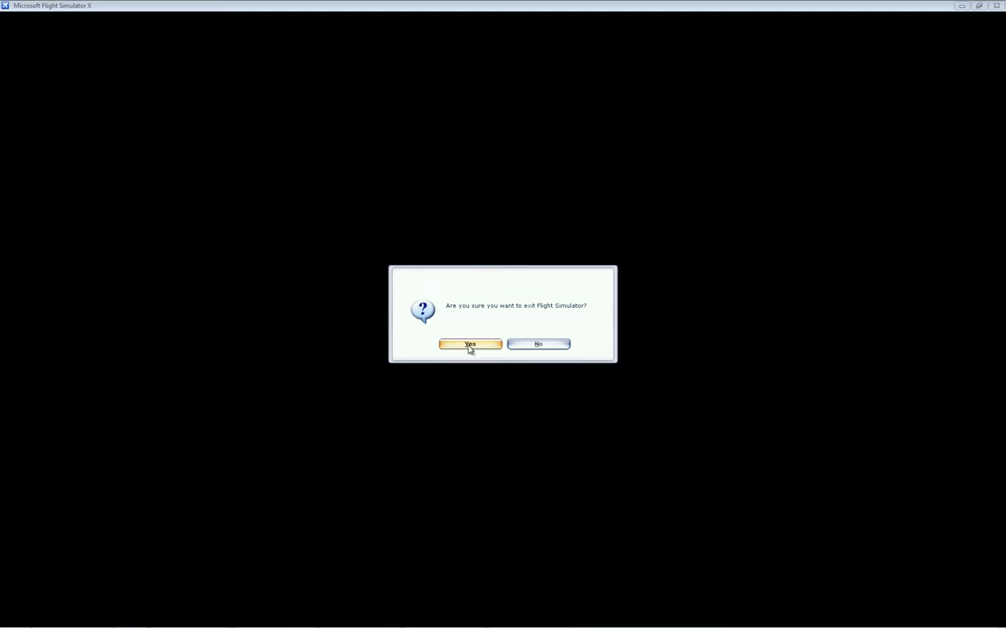
click(469, 346)
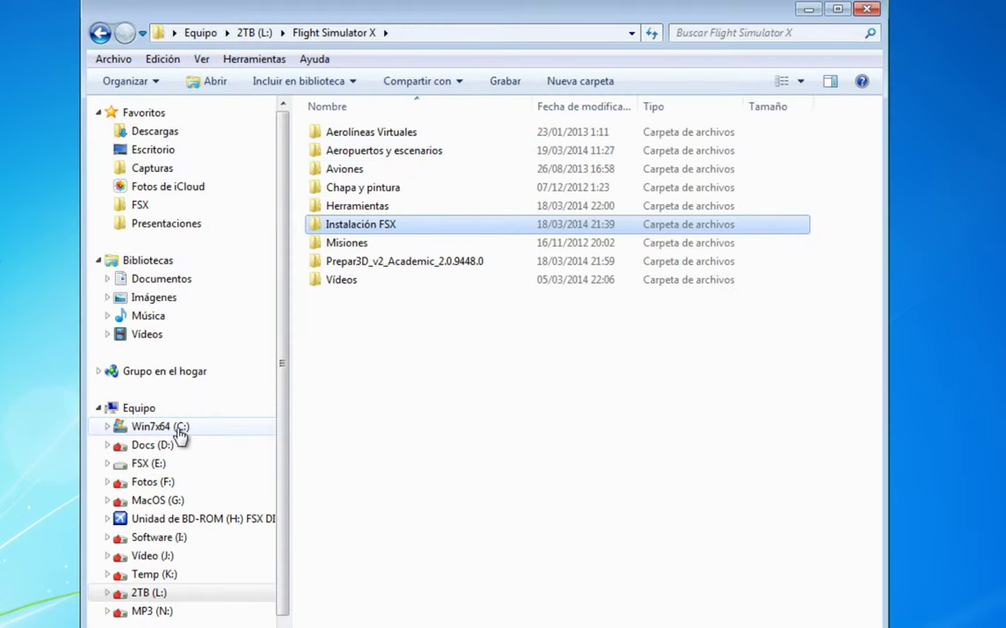
Open Instalación FSX > FSX.CFG and copy the Avsim Software & Hardware Guide PDF's file name
double_click(380, 225)
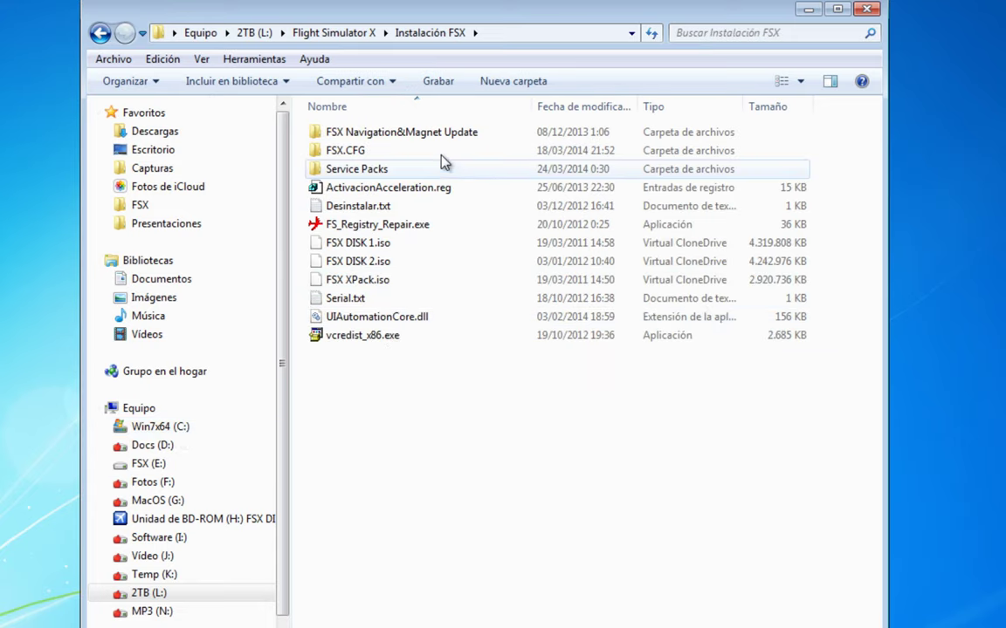
double_click(336, 154)
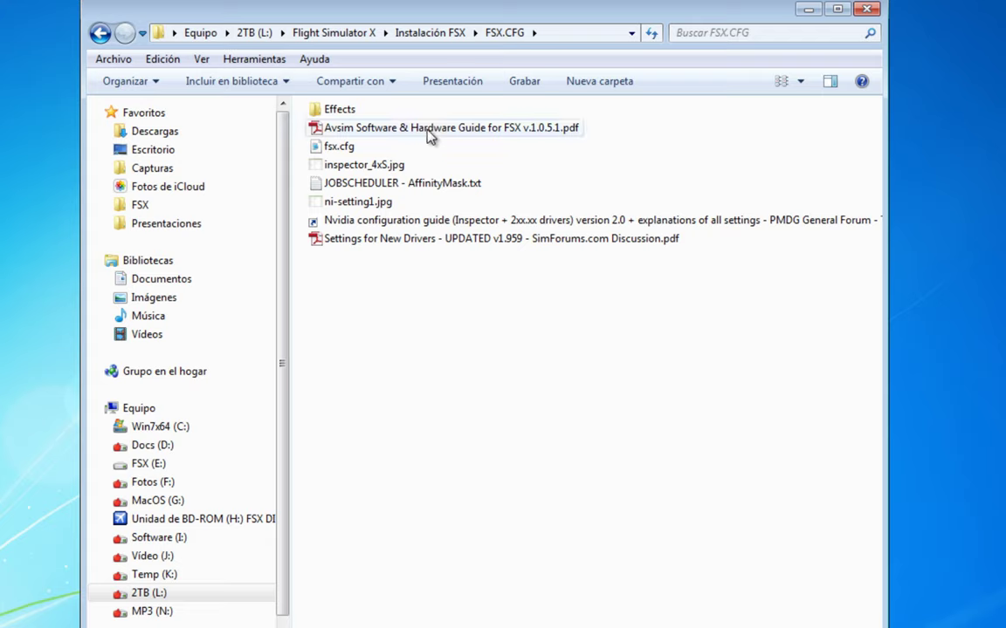
click(358, 131)
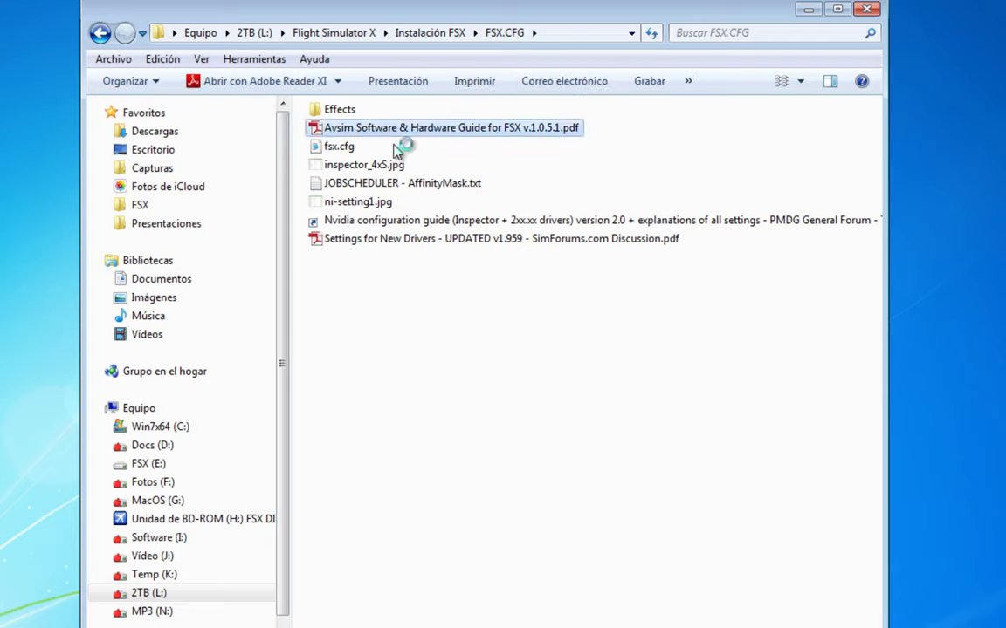
key(F1)
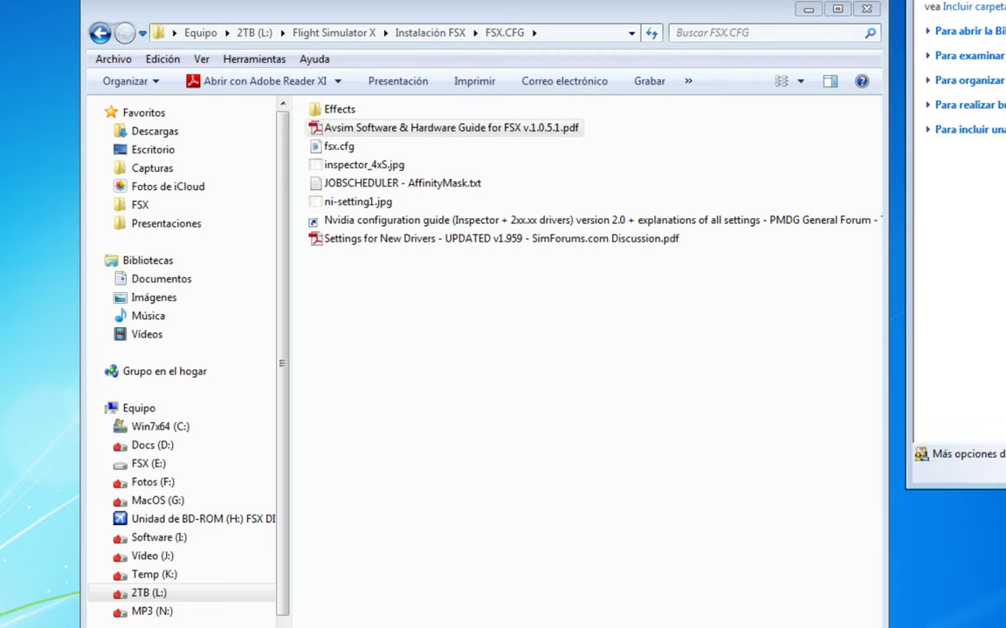
key(alt+F4)
key(F2)
key(ctrl+c)
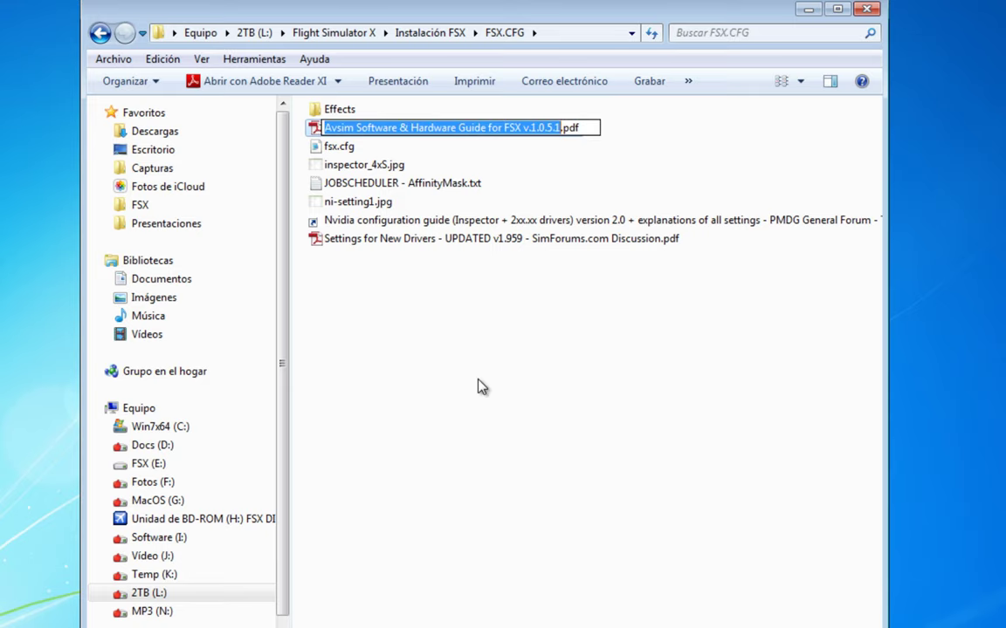
click(483, 387)
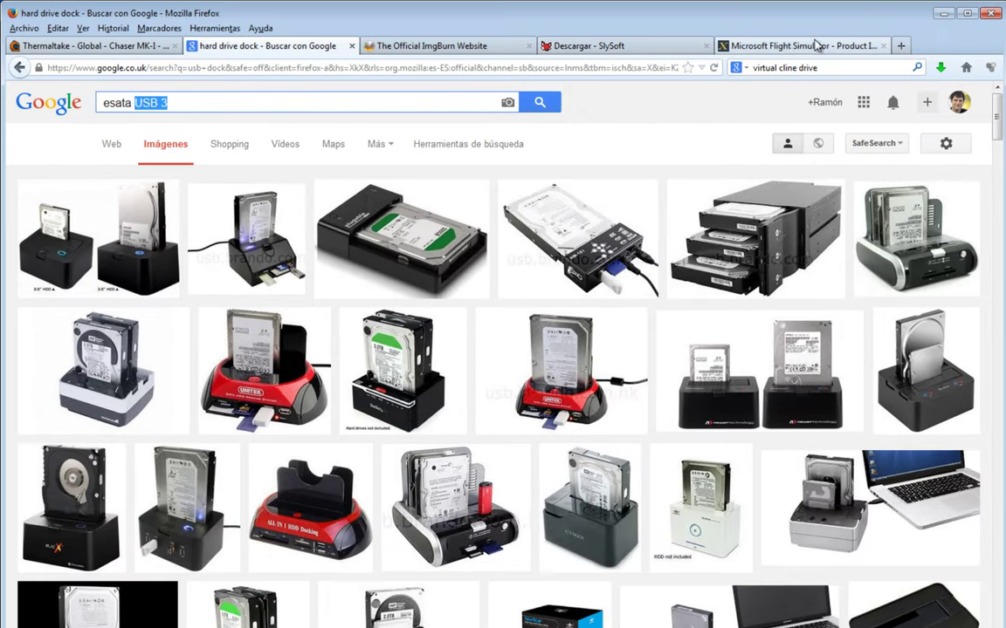
Web-search the copied Avsim guide name in a new Firefox tab
click(900, 45)
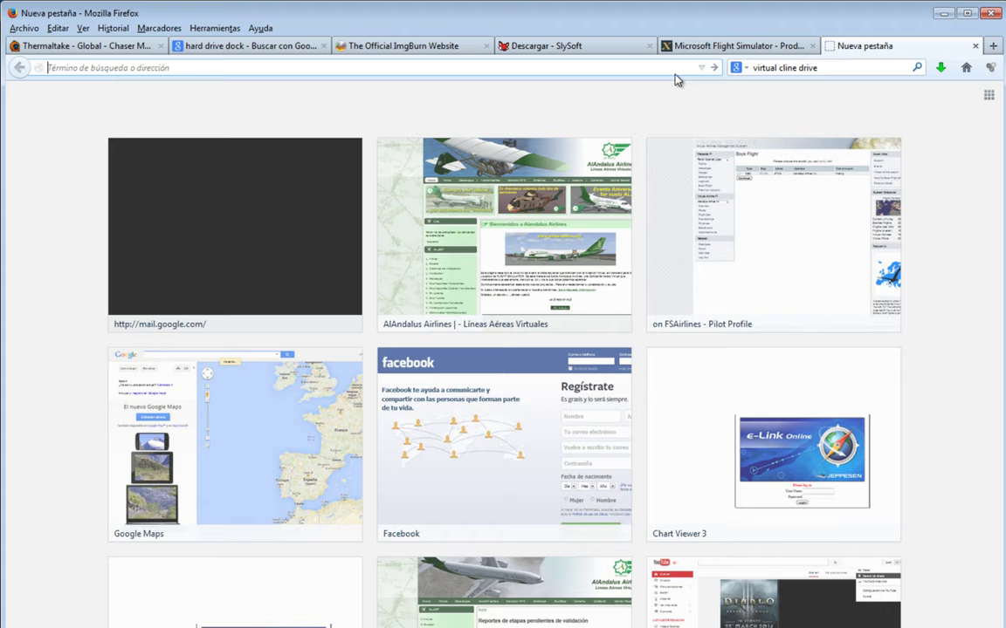
click(774, 67)
key(ctrl+v)
key(Return)
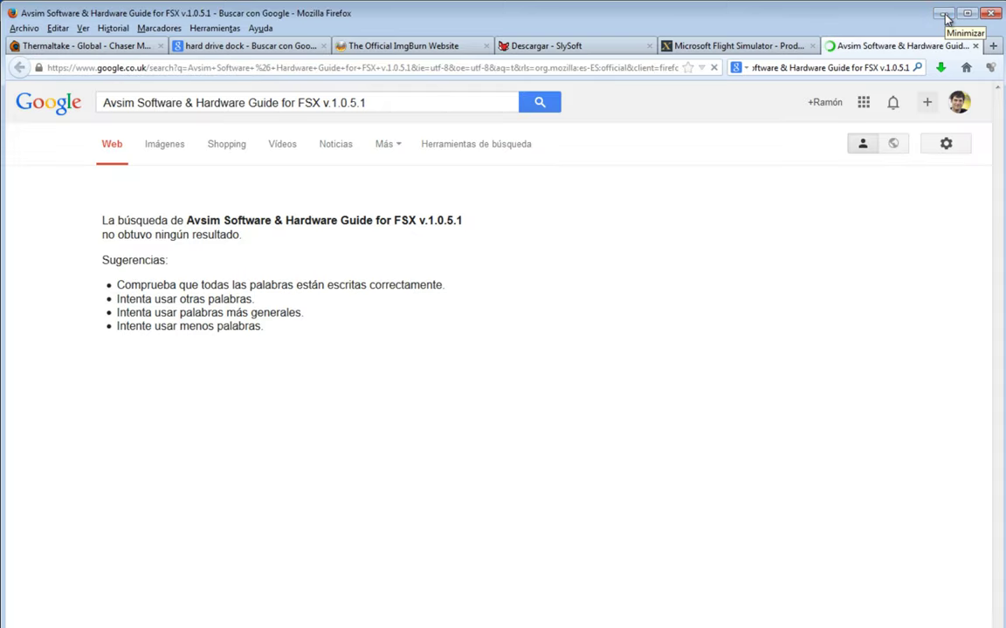
Type 'avsim soft' in the address bar and open the FSX Hardware & Software Guide suggestion
click(281, 69)
text(avsi)
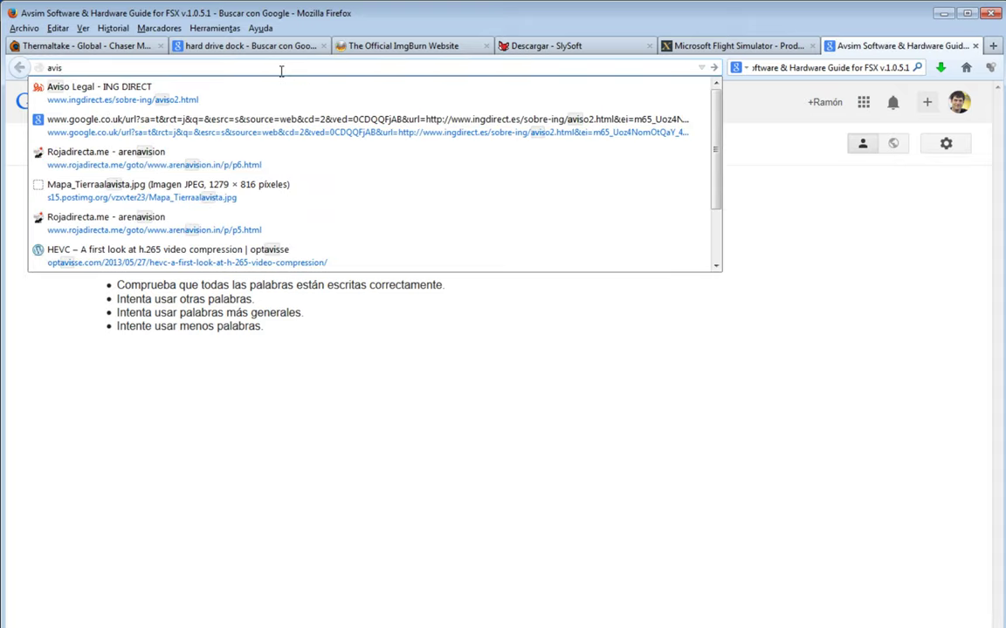
key(BackSpace)
text(sim.net/)
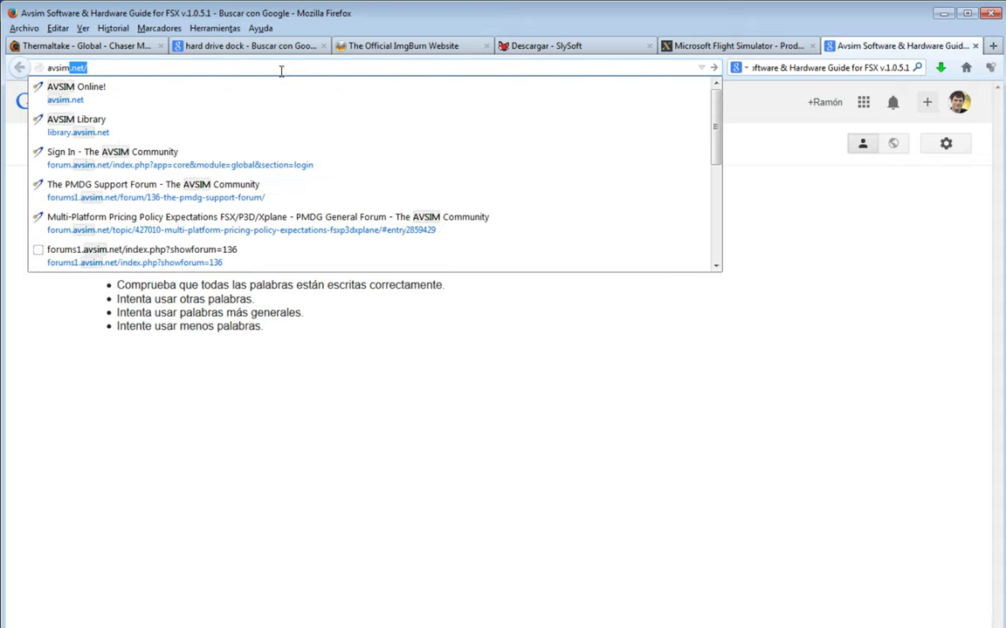
key(Right)
key(BackSpace)
key(ctrl+v)
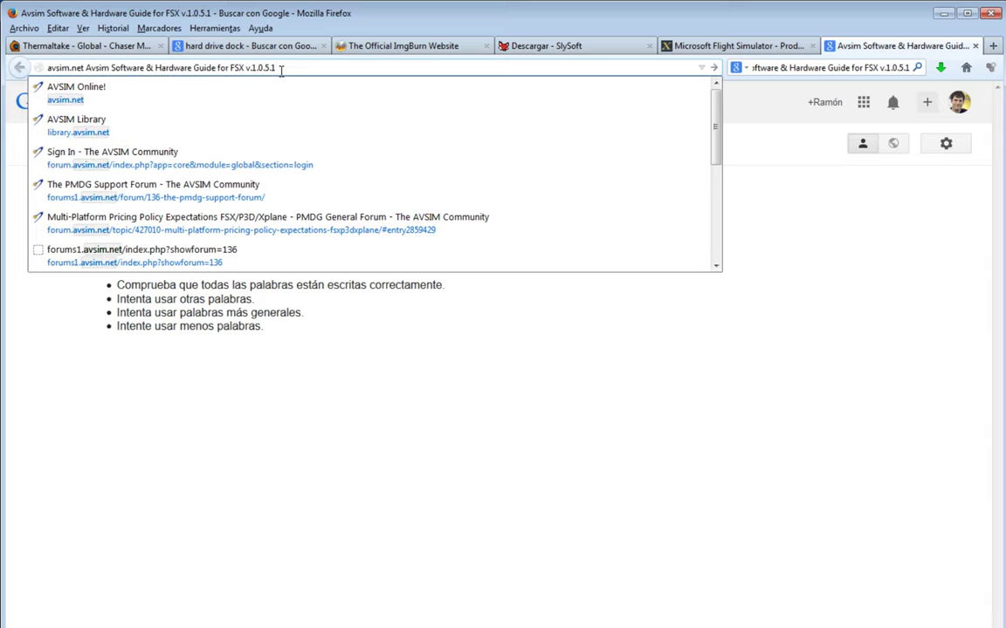
key(shift+Left)
key(shift+Left)
key(shift+Left)
key(shift+Left)
key(shift+Left)
key(shift+Left)
key(shift+Left)
key(shift+Left)
key(shift+Left)
key(shift+Left)
key(shift+Left)
key(shift+Left)
key(shift+Left)
key(shift+Left)
key(shift+Left)
key(shift+Left)
key(shift+Left)
key(shift+Left)
key(shift+Left)
key(shift+Left)
key(shift+Left)
key(shift+Left)
key(shift+Left)
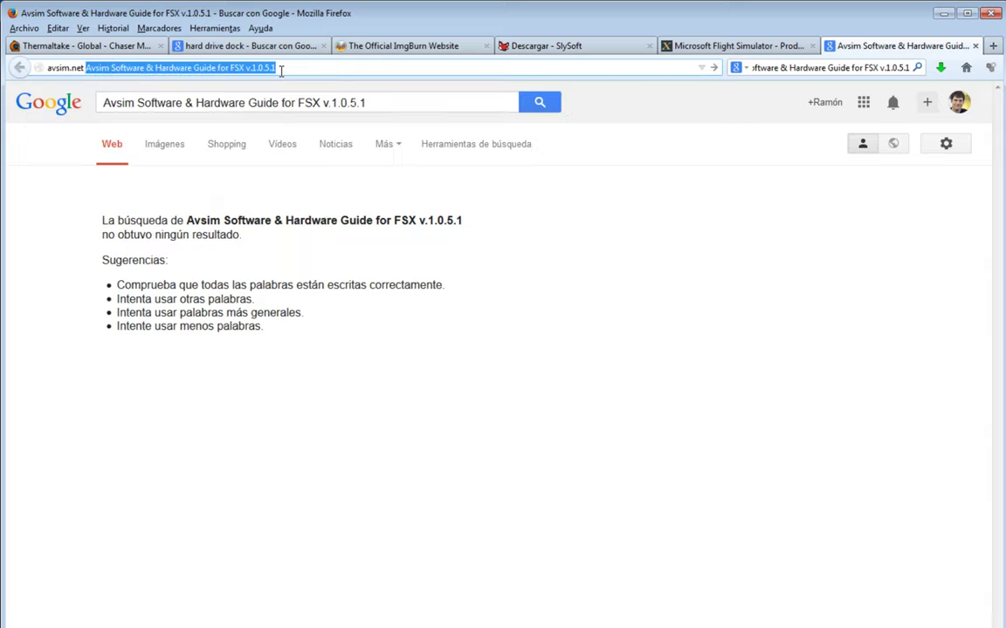
text(soft)
key(Down)
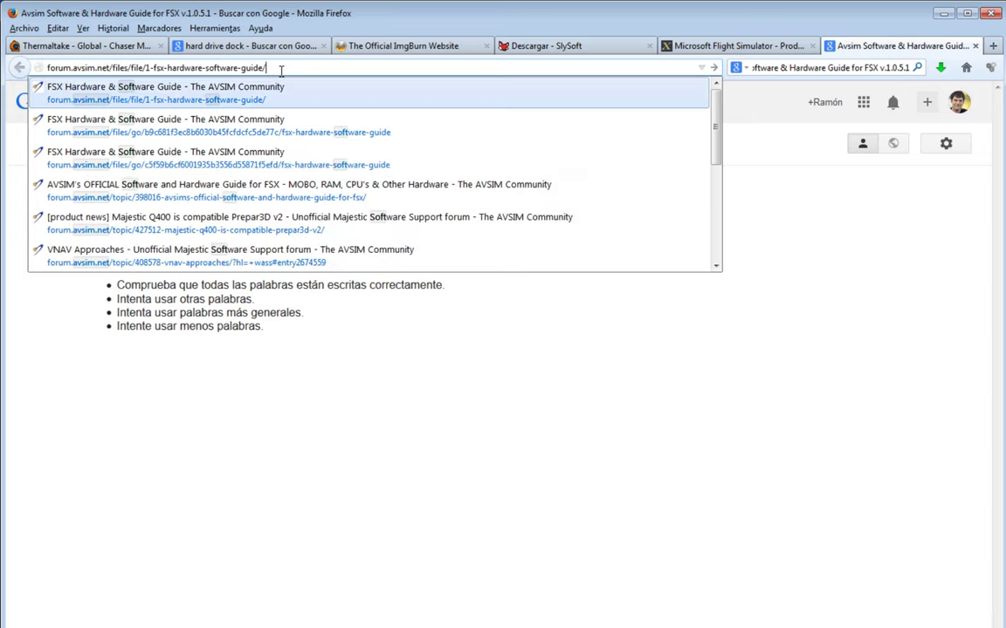
key(Return)
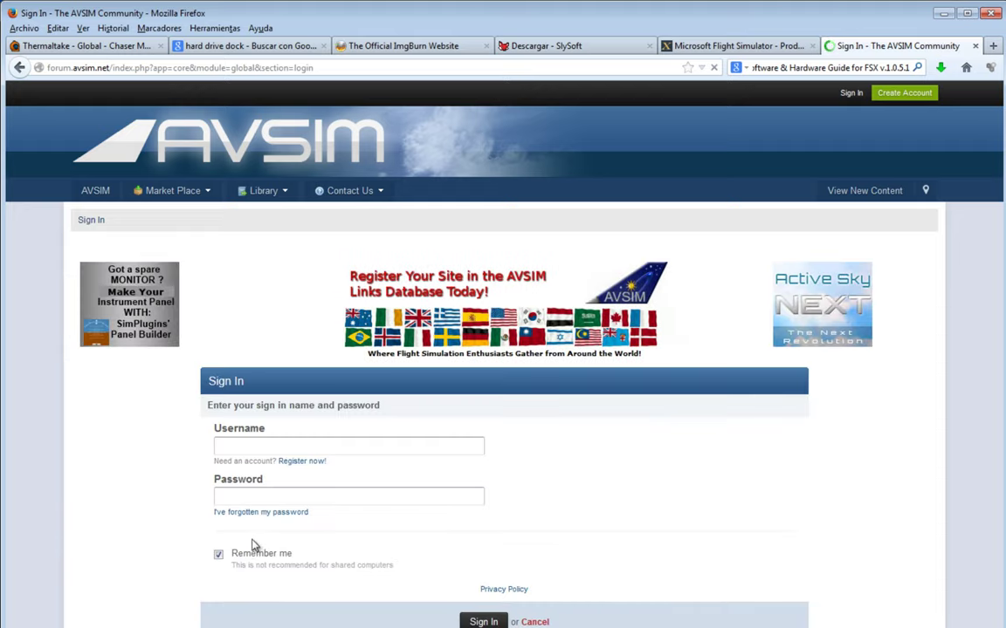
Sign in to AVSIM using the saved account credentials
click(316, 451)
click(321, 476)
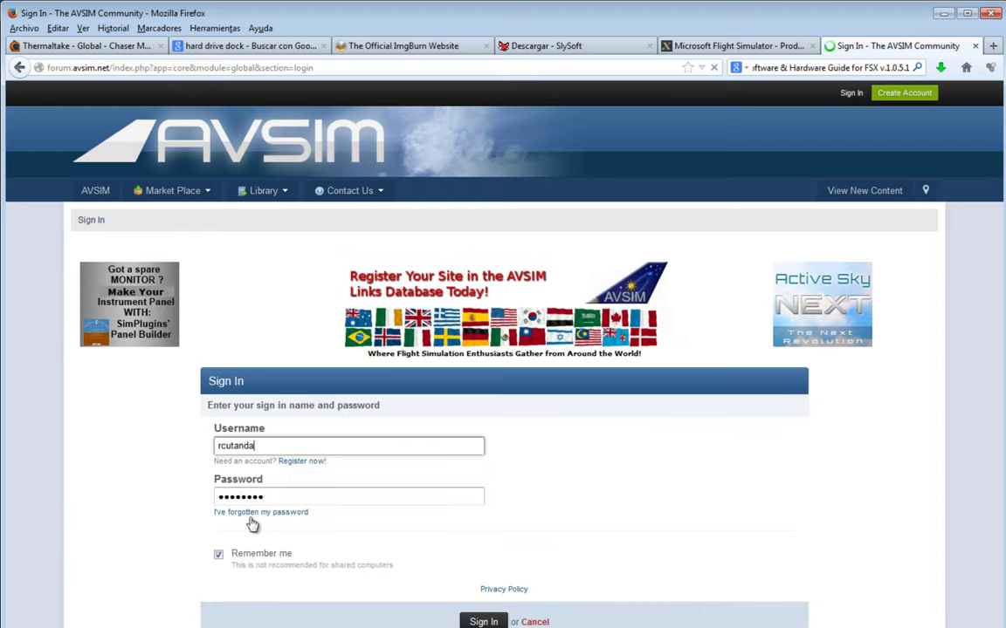
key(Return)
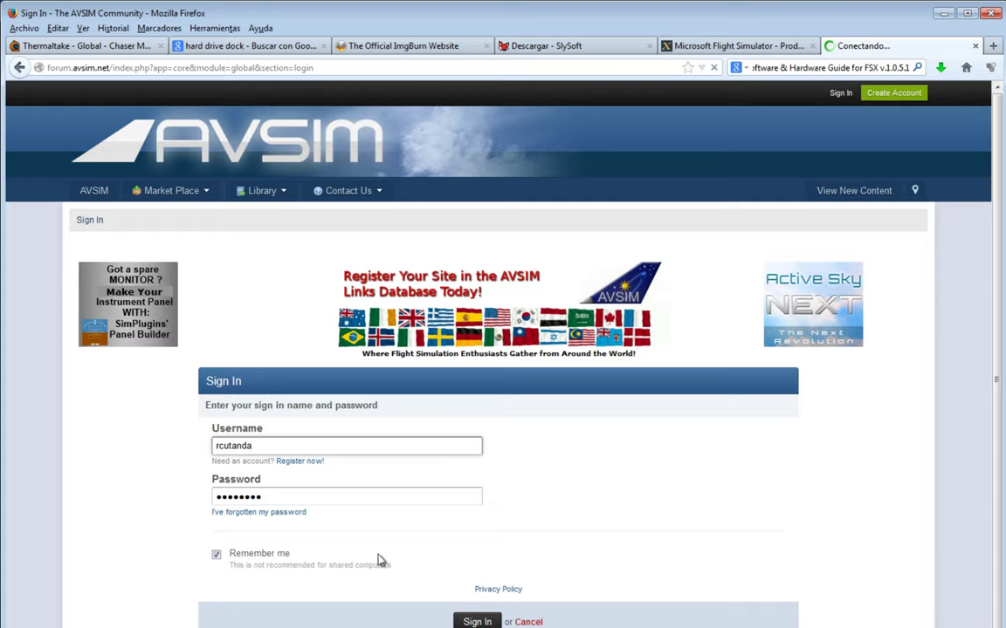
key(Return)
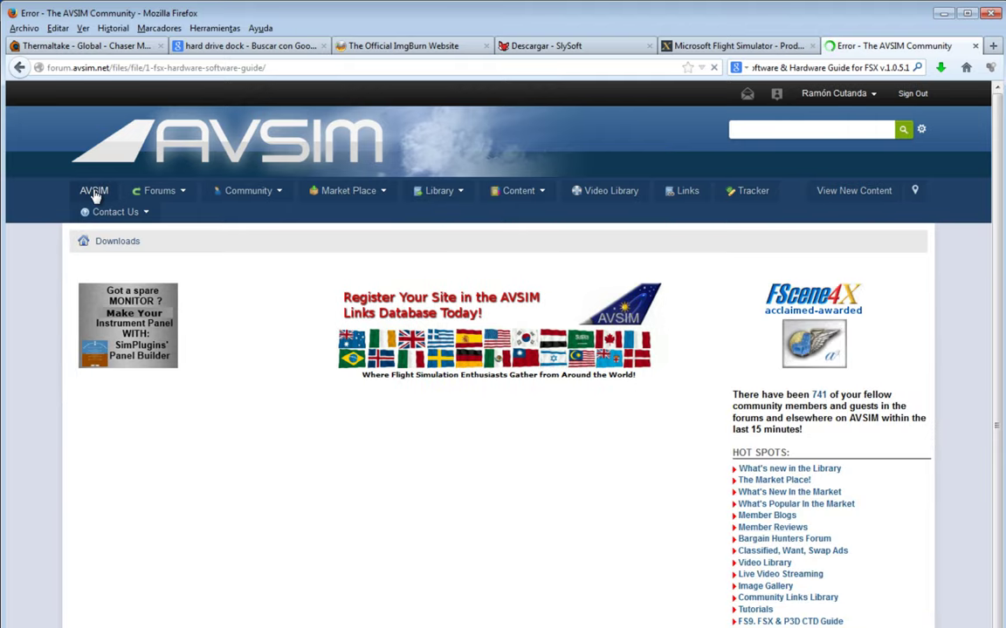
Go to the AVSIM front page and open AVSIM Publications under Hot Spots
click(94, 190)
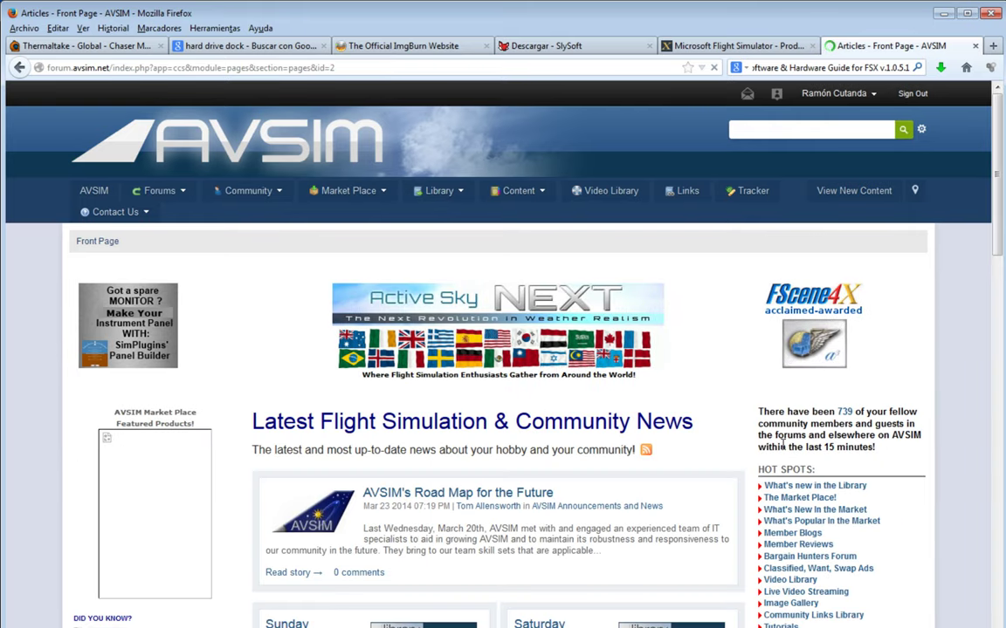
scroll(785, 454, down, 3)
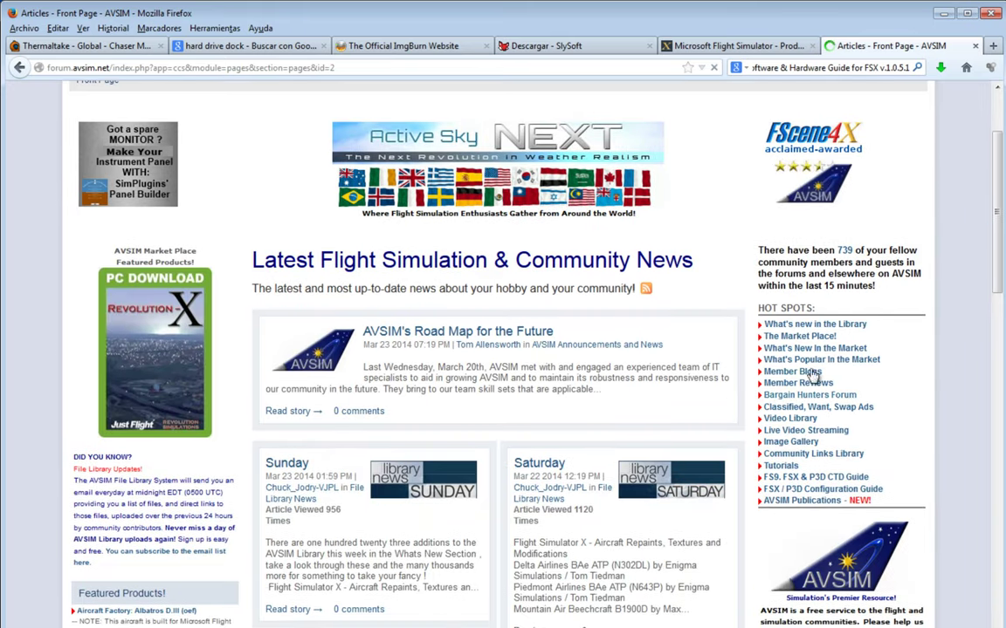
drag(762, 307, 758, 250)
click(786, 297)
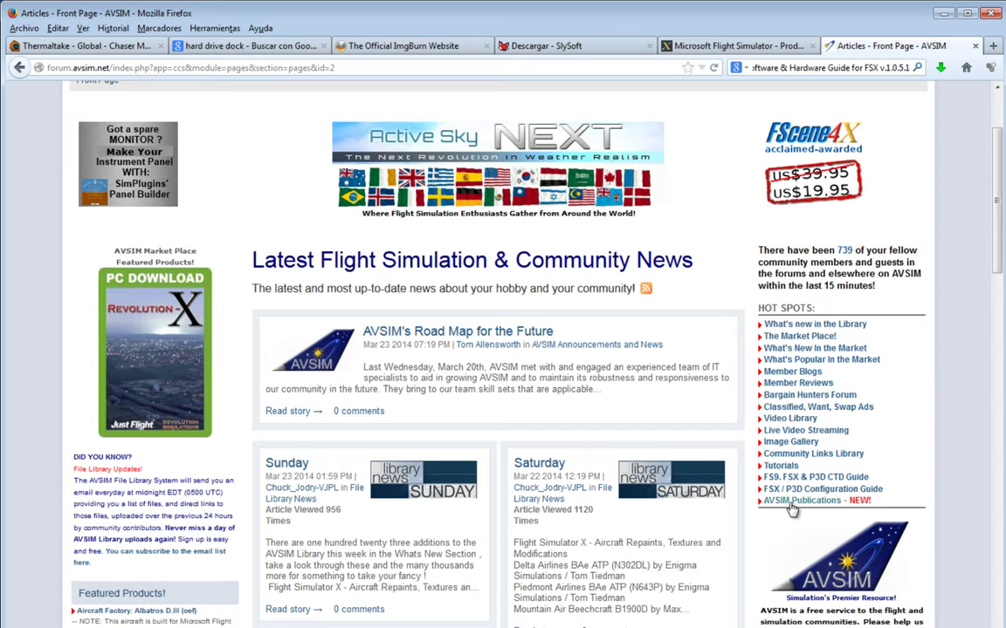
click(799, 504)
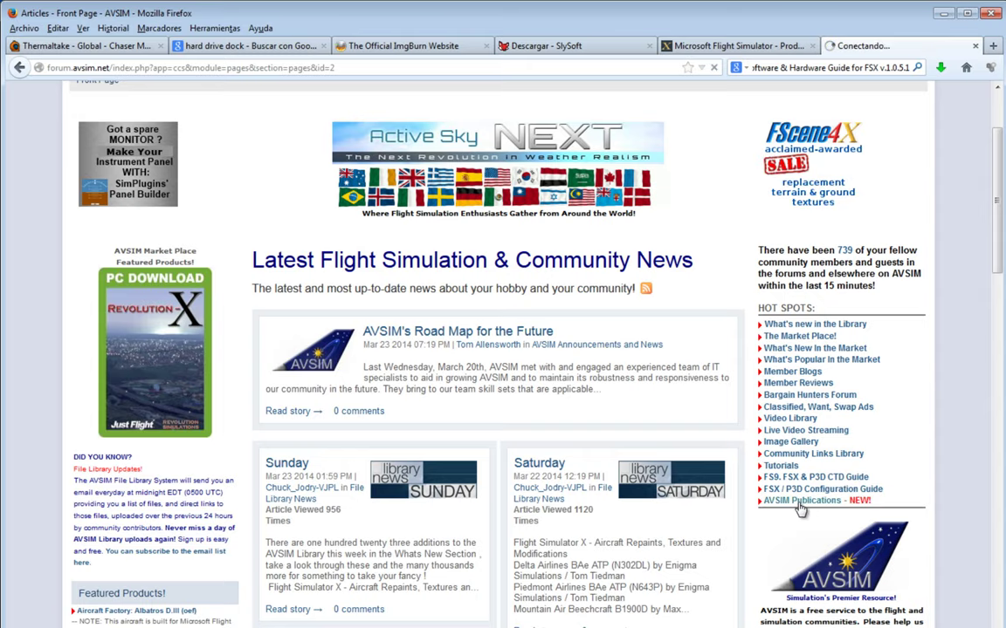
scroll(624, 417, up, 3)
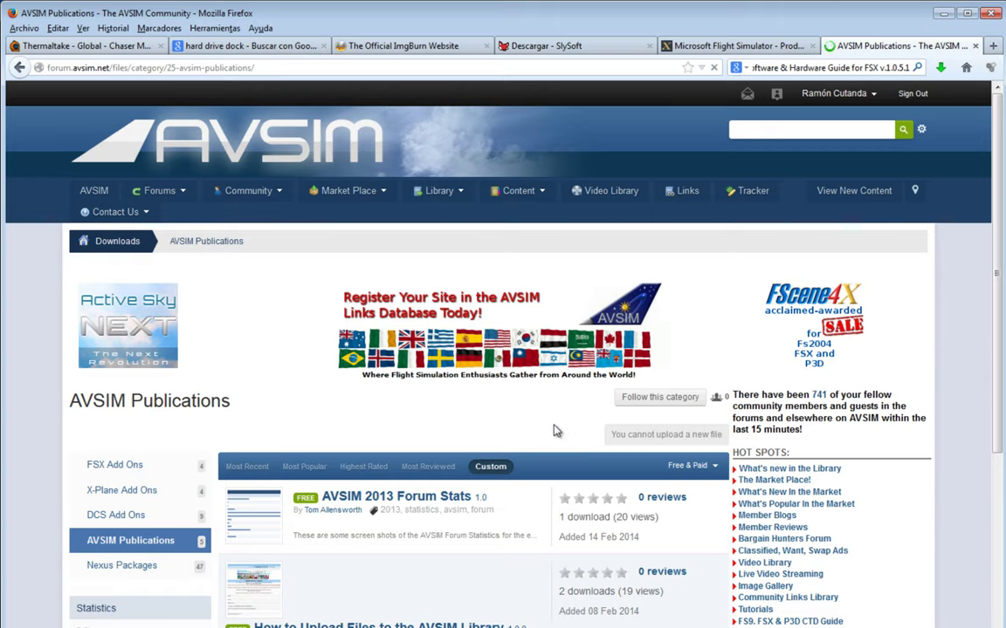
scroll(553, 431, down, 5)
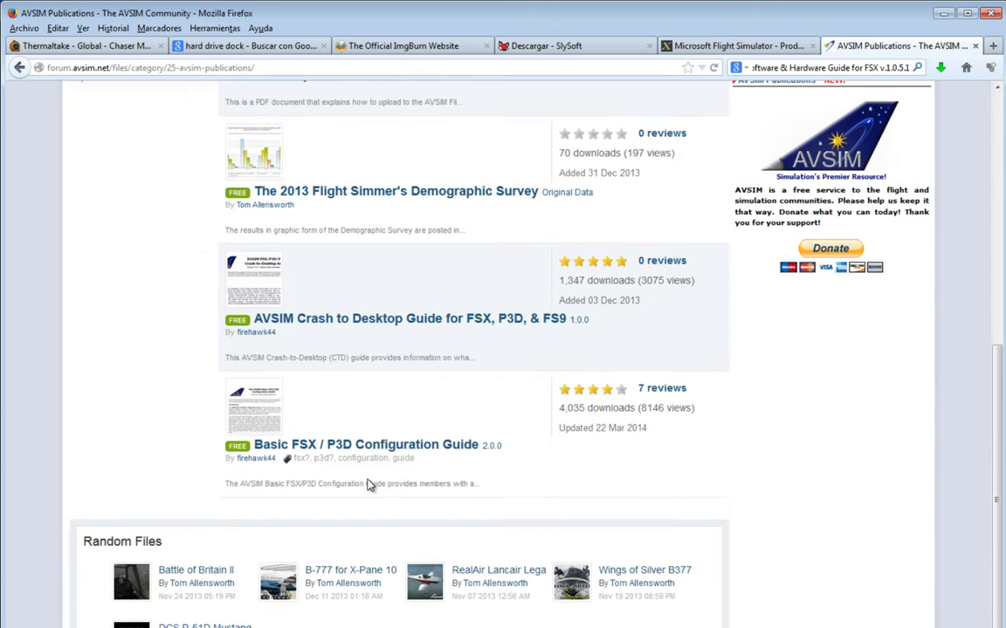
scroll(368, 485, up, 5)
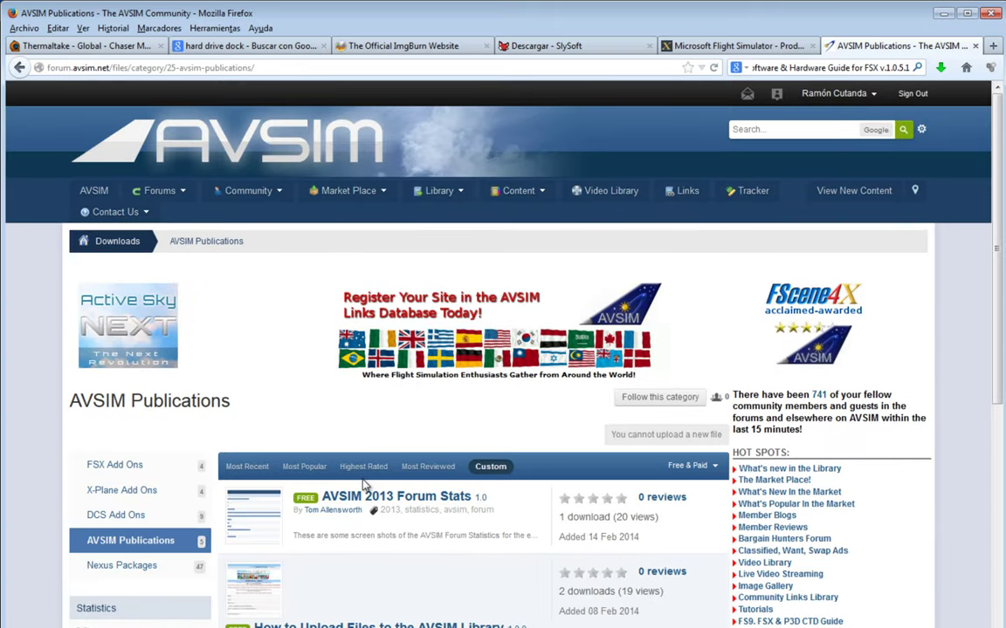
scroll(555, 462, down, 5)
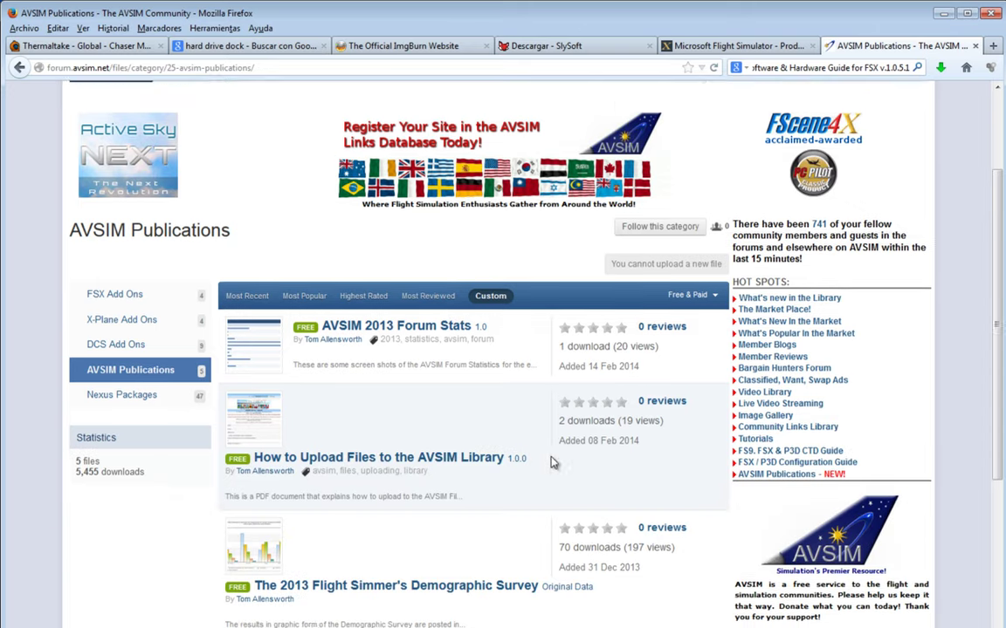
scroll(532, 466, up, 5)
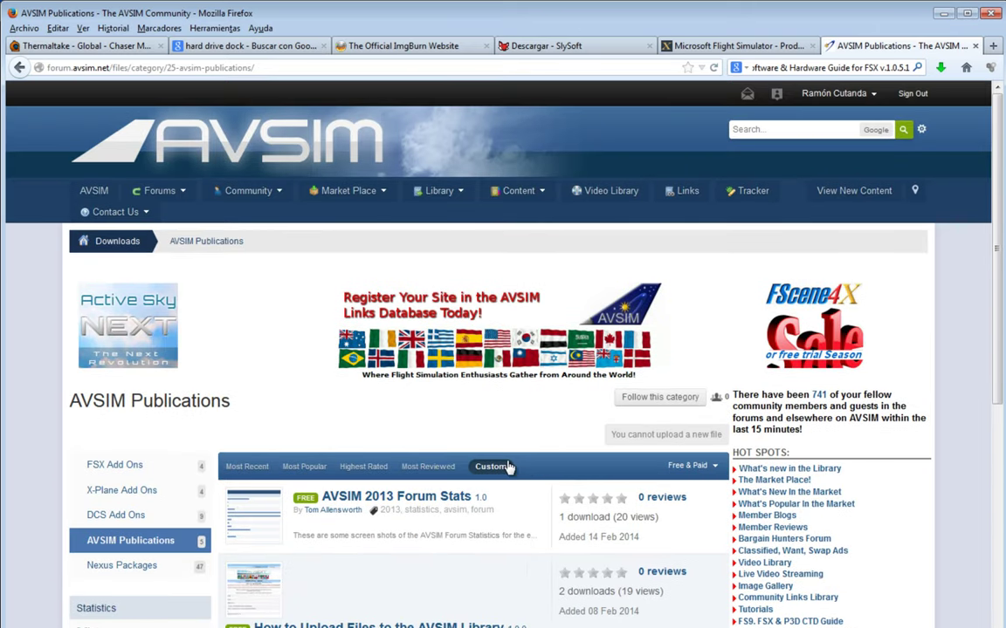
scroll(505, 468, down, 2)
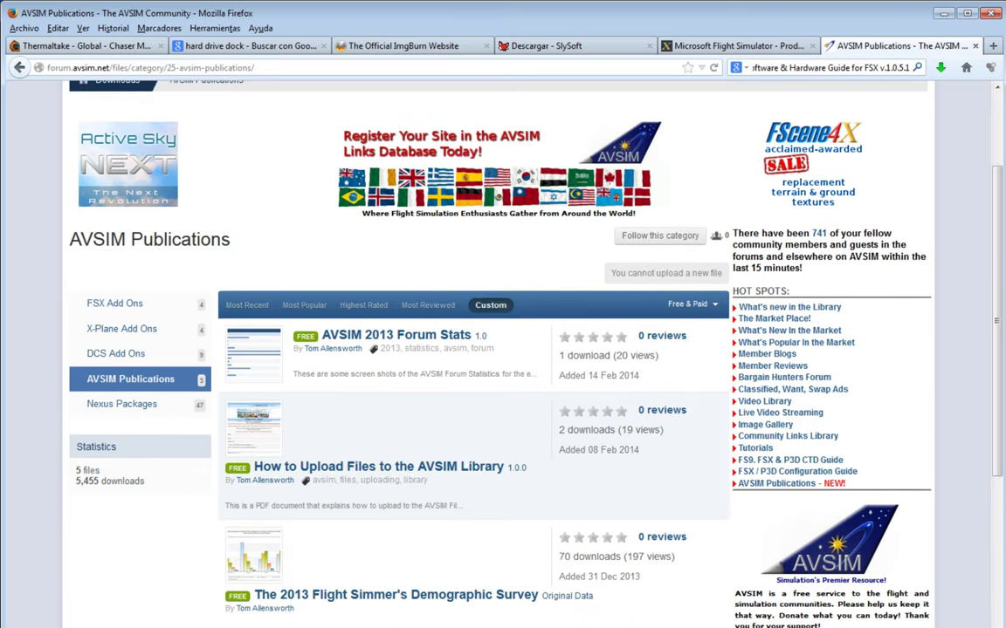
click(818, 69)
scroll(637, 228, up, 2)
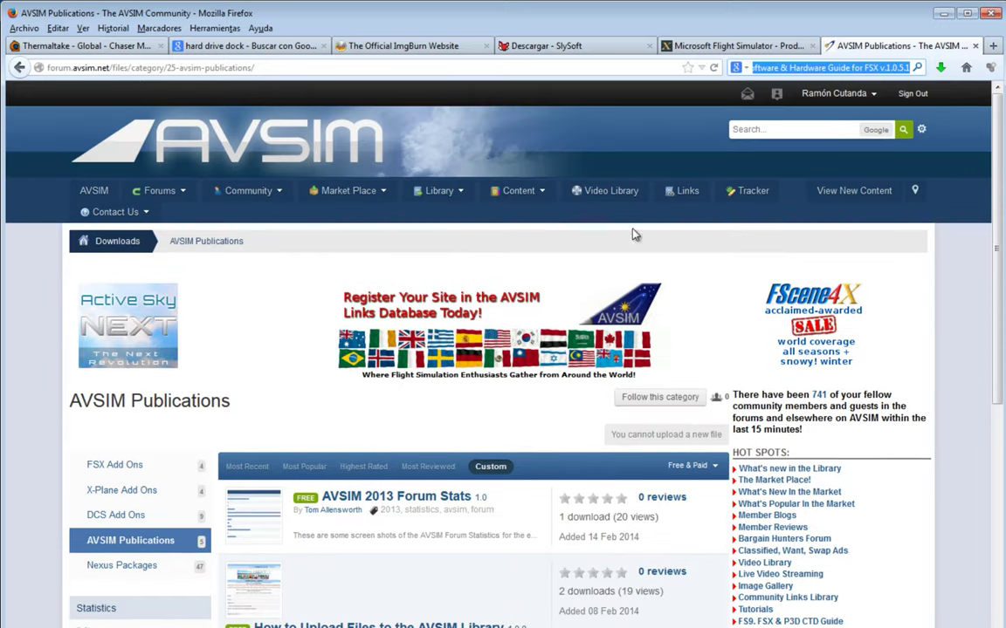
Search AVSIM for the guide name, then rerun without 'for FSX v.1.0.5.1'
click(746, 127)
text(Software & Hardware Guide for FSX v.1.0.5.1)
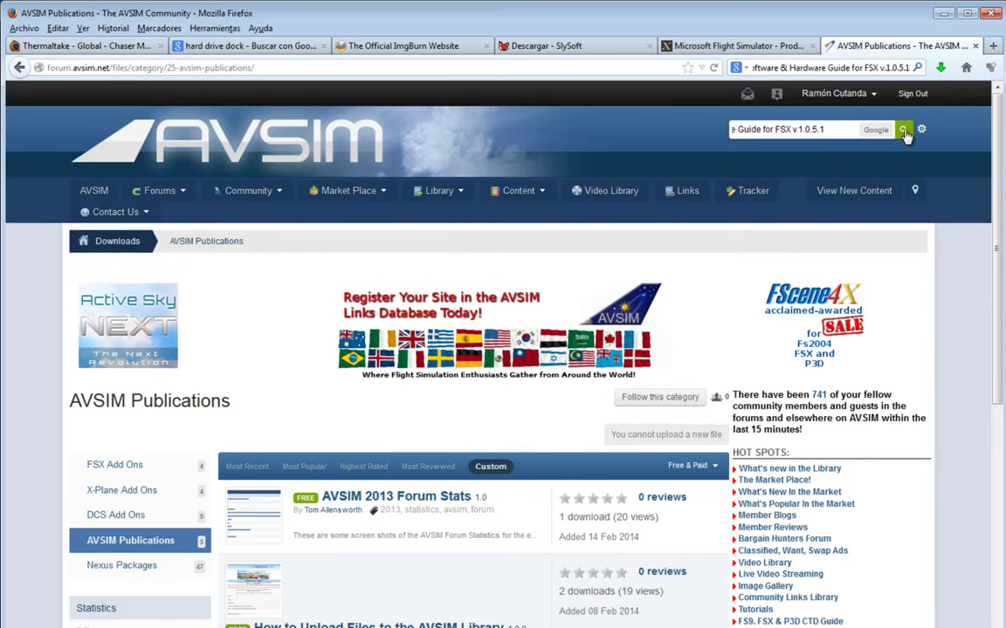
click(904, 131)
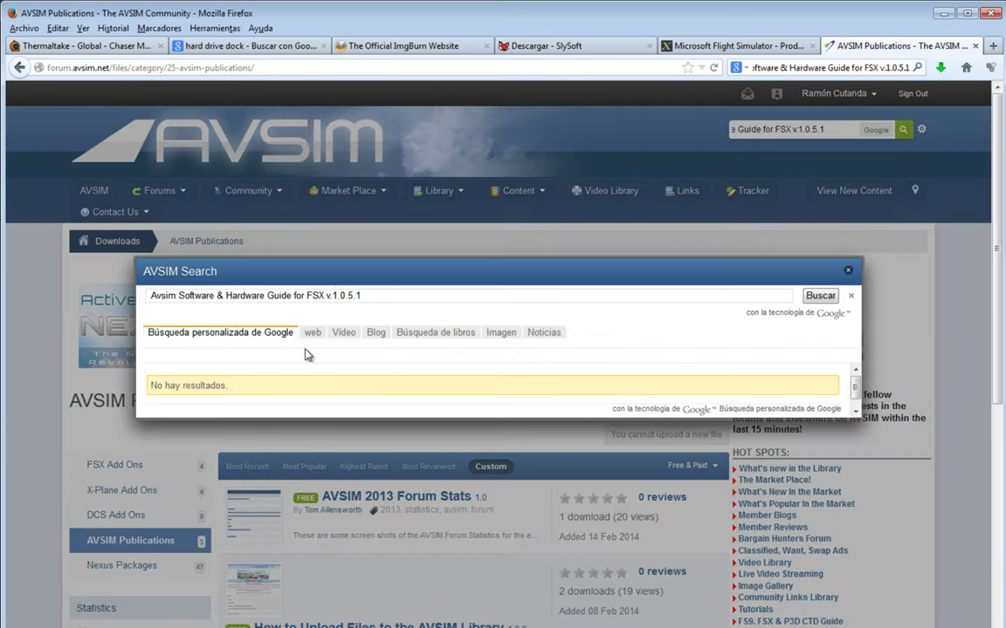
drag(295, 295, 536, 295)
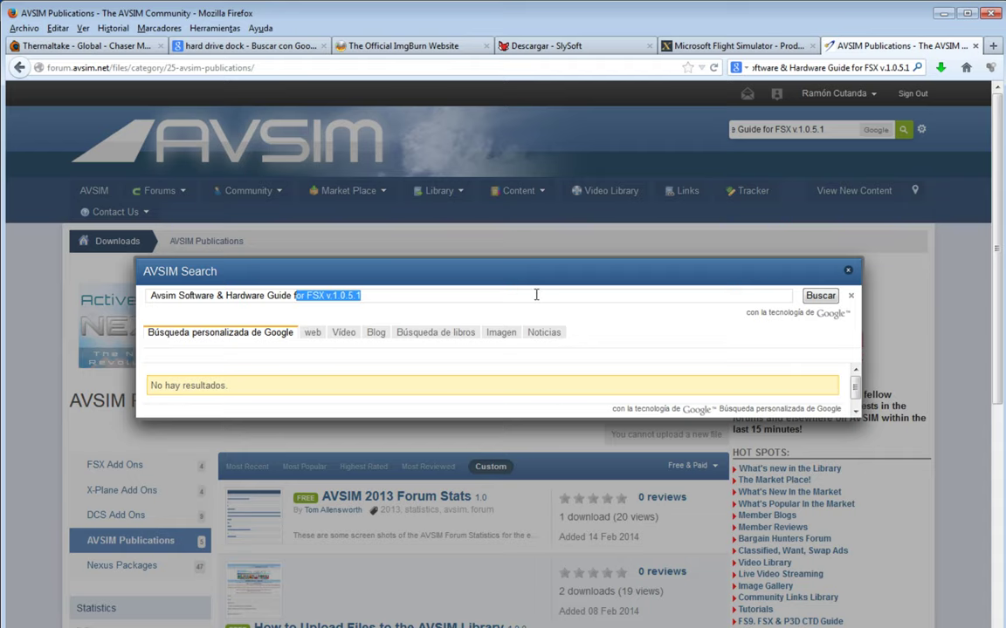
key(BackSpace)
key(Return)
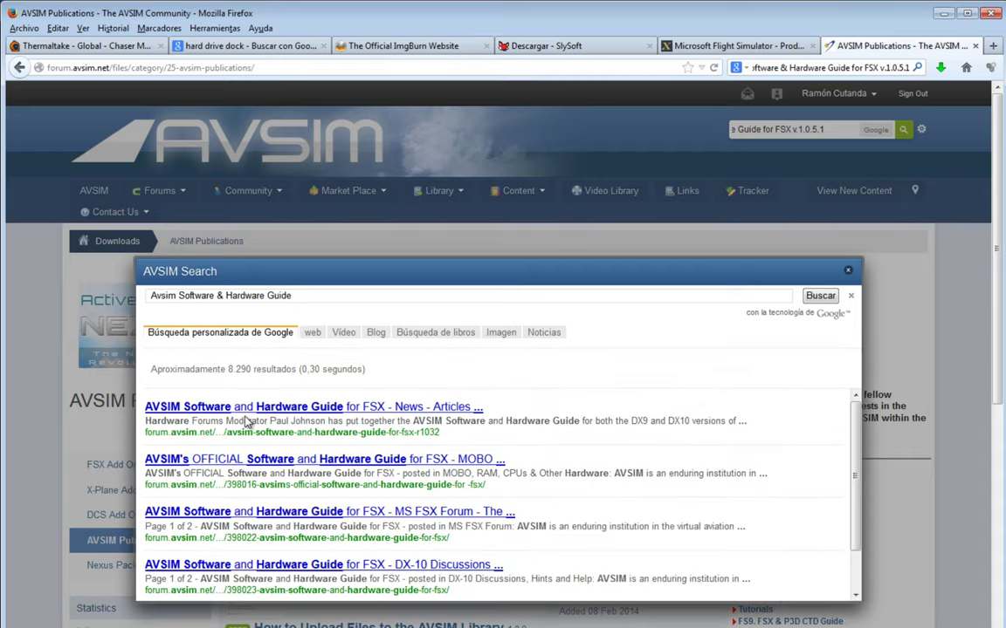
Open the Software and Hardware Guide article result in a new tab and switch to it
click(272, 413)
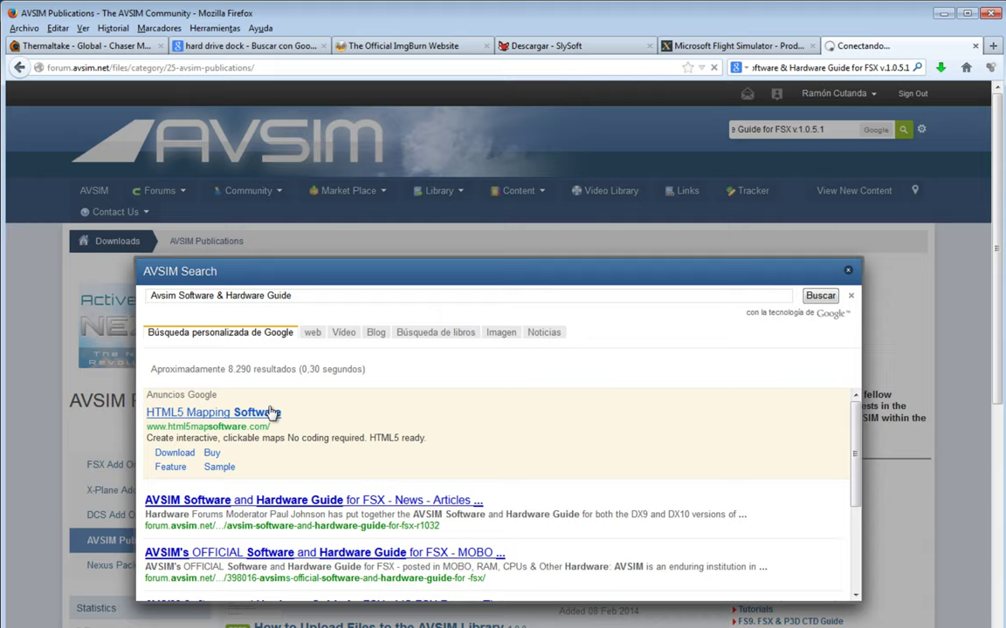
click(340, 509)
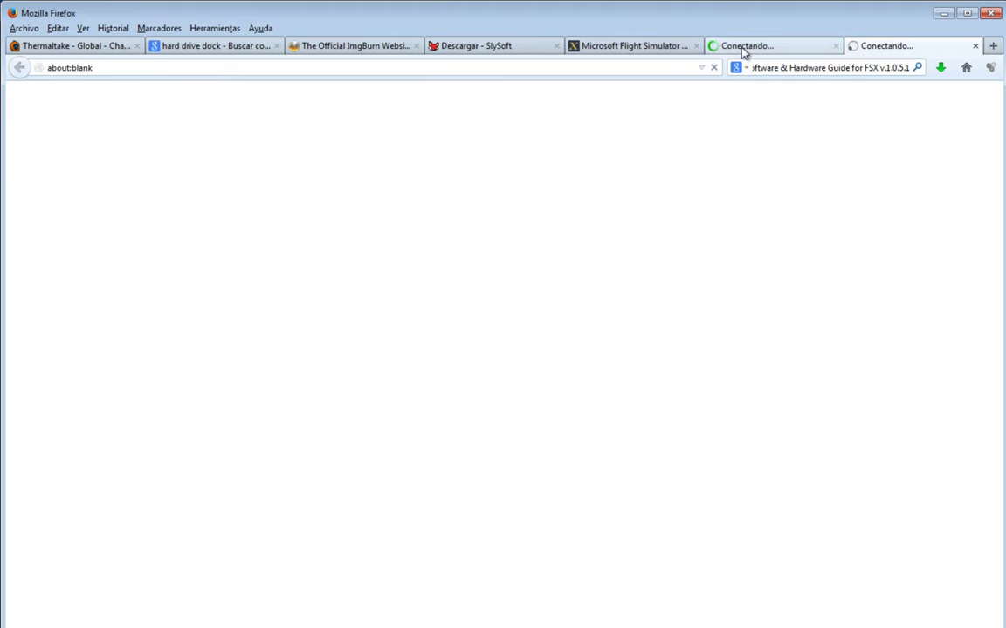
click(740, 49)
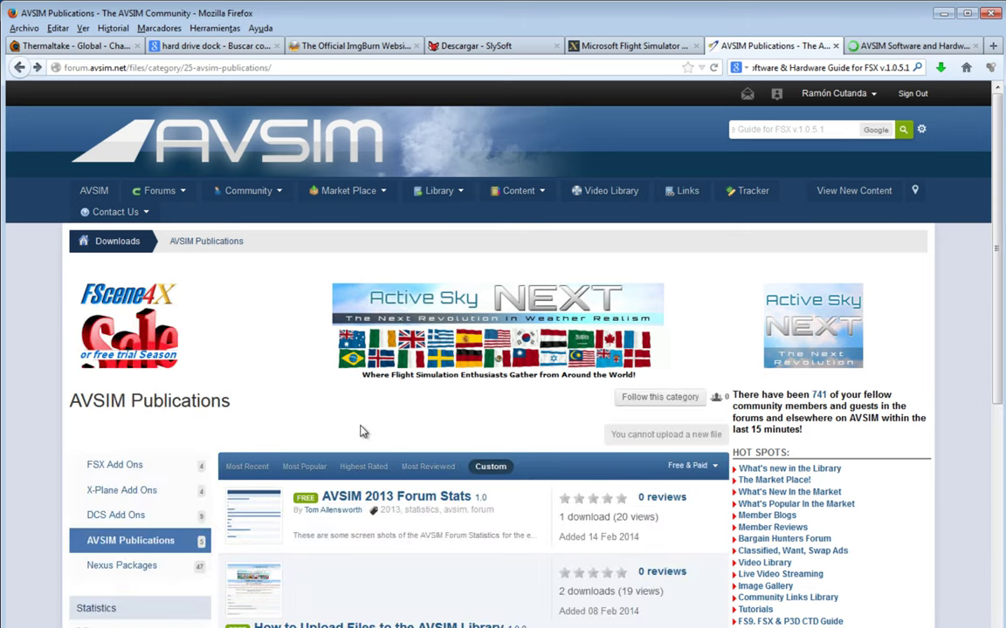
scroll(333, 437, down, 5)
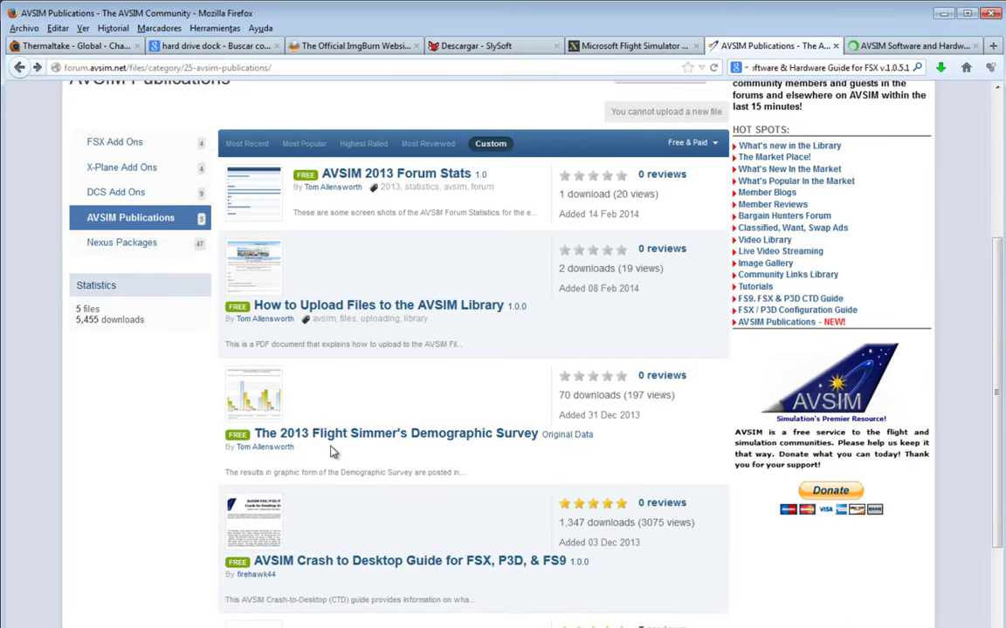
scroll(333, 451, down, 3)
click(884, 48)
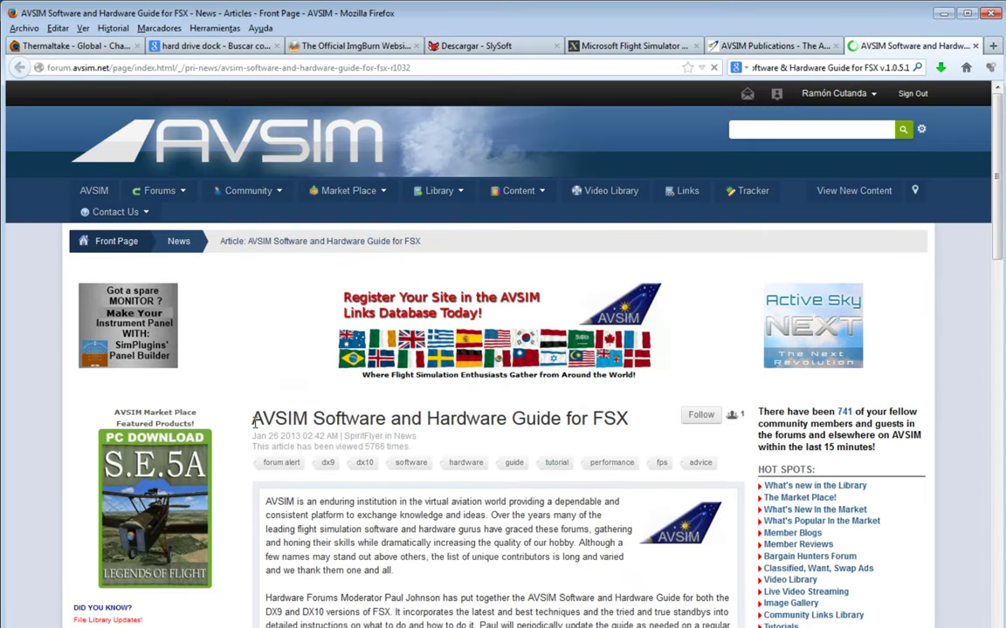
Select the heading 'AVSIM Software and Hardware Guide for FSX' on the article page
drag(254, 421, 628, 410)
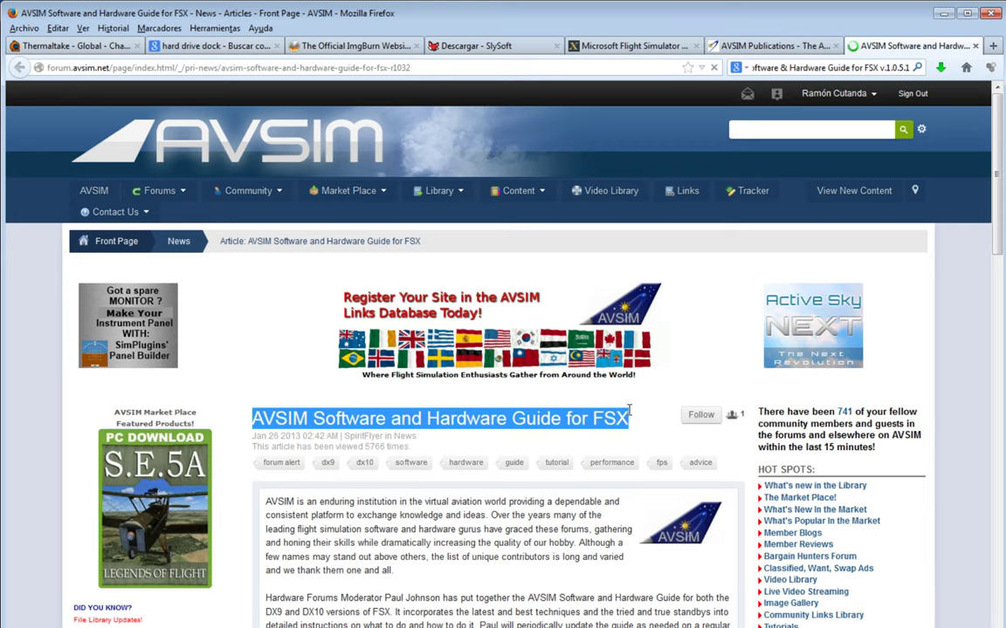
scroll(530, 421, down, 3)
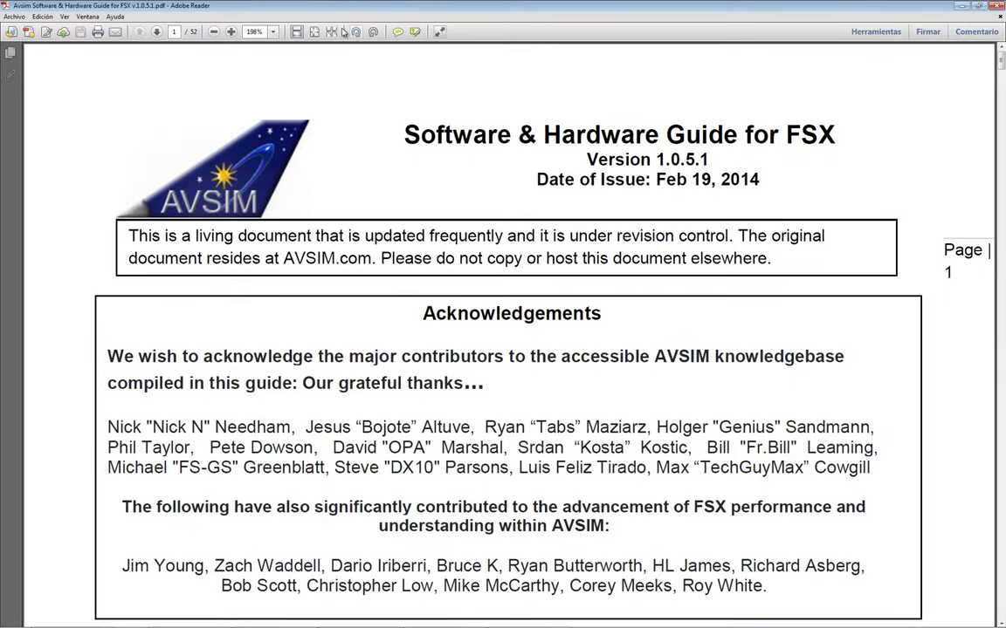
Show the guide as a two-page spread and jump to 'The FSX CFG File' section on pages 13–14
click(331, 33)
scroll(428, 282, down, 2)
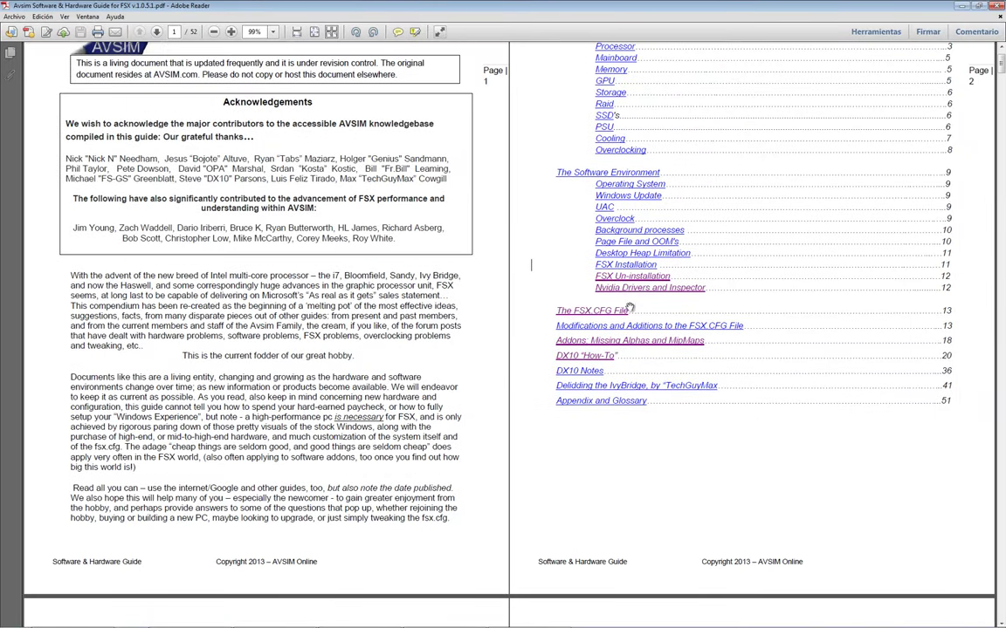
click(629, 309)
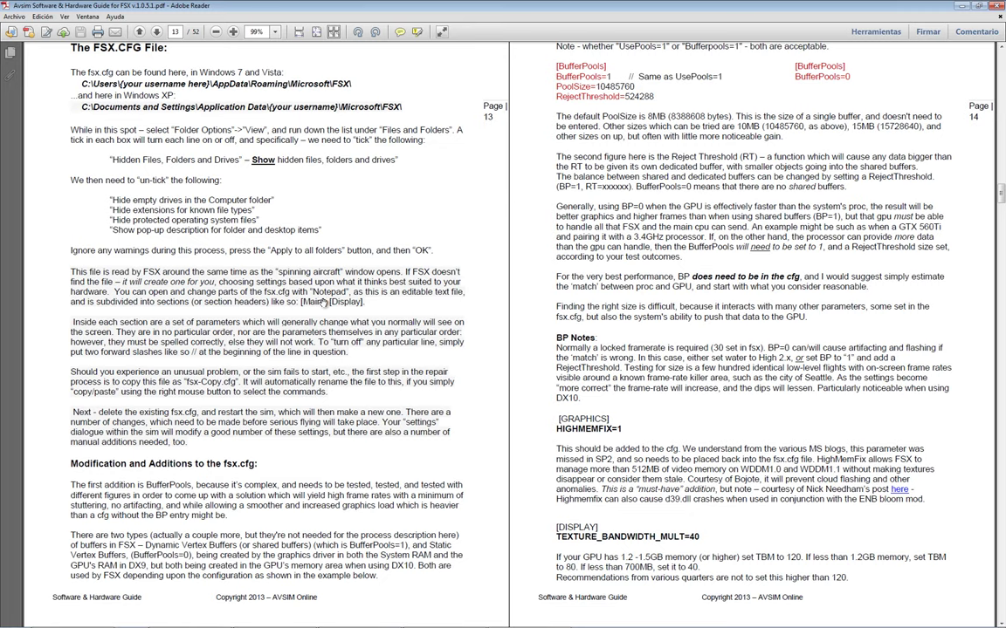
scroll(585, 183, up, 3)
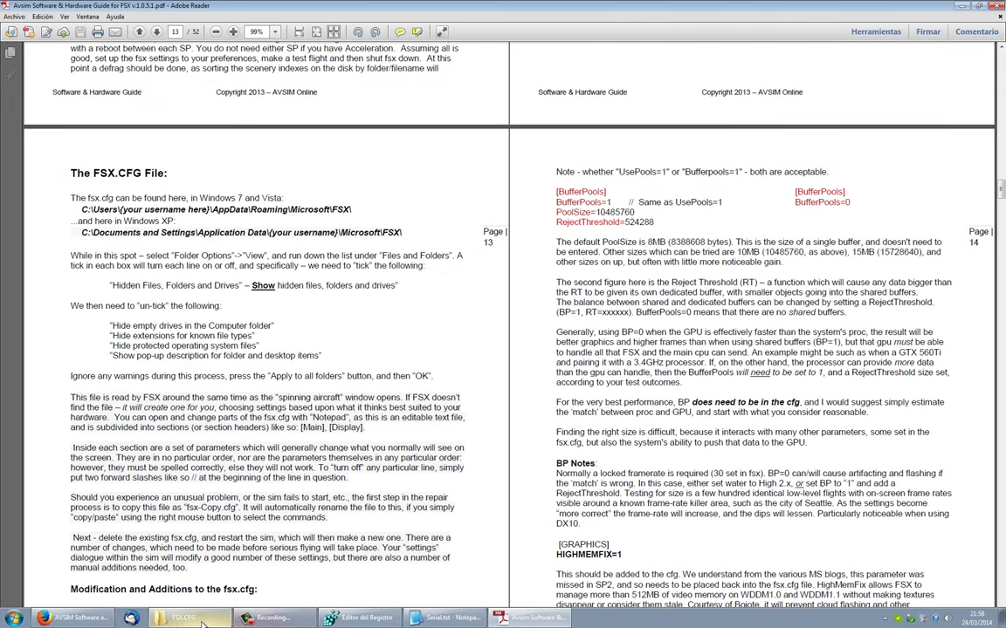
click(184, 618)
Browse from the C: drive through Usuarios into the user's profile folder and select AppData
click(295, 386)
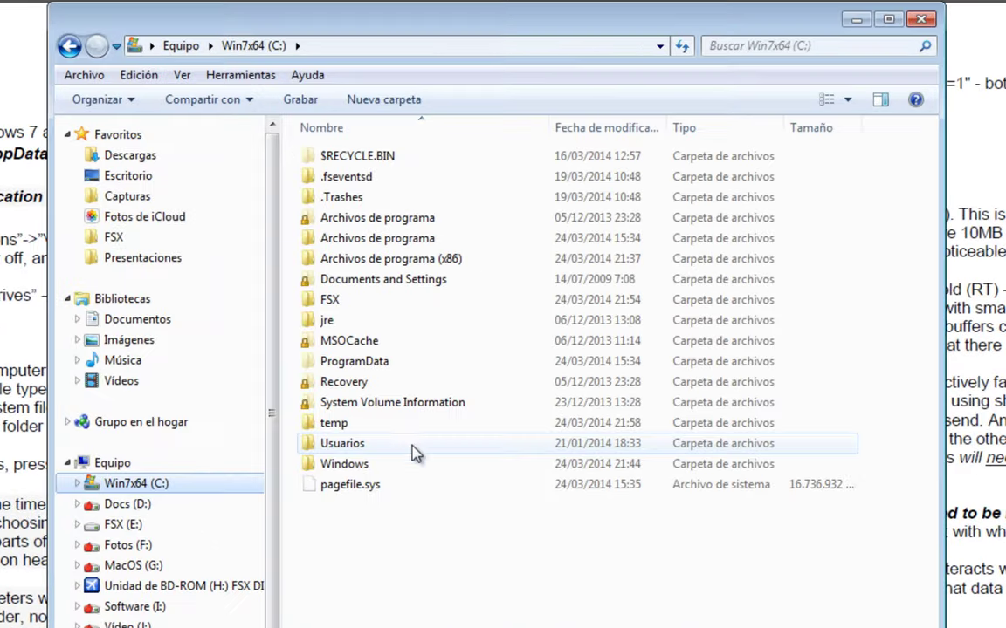
double_click(348, 447)
click(340, 161)
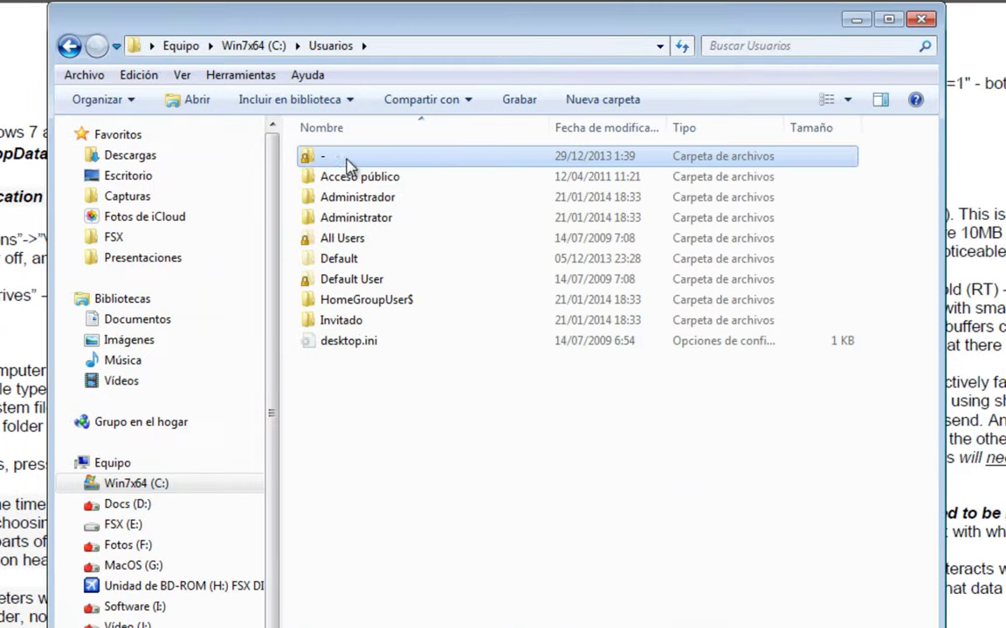
double_click(340, 160)
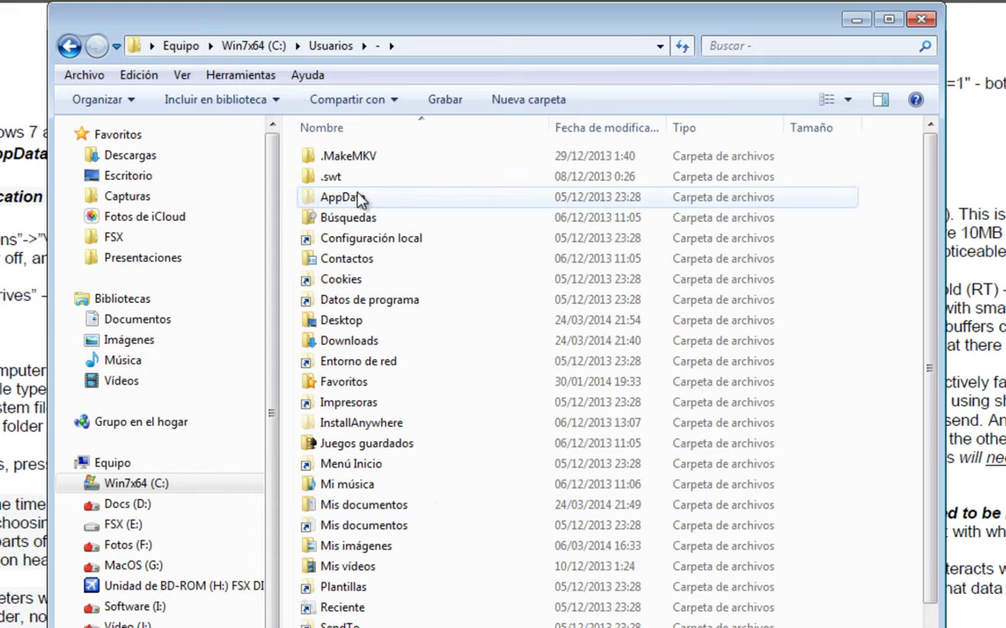
double_click(330, 197)
click(363, 46)
click(365, 49)
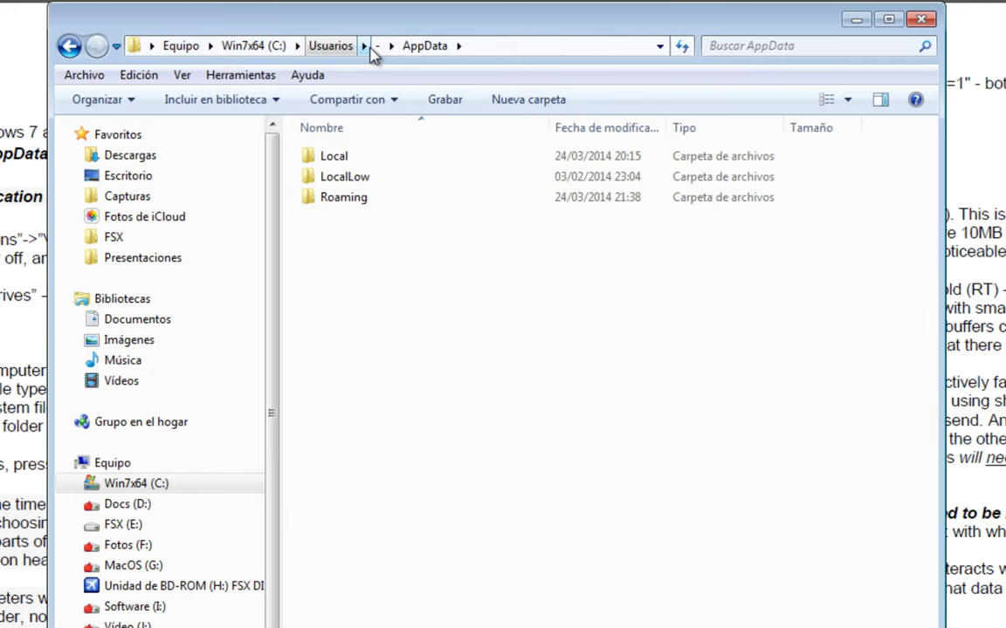
click(378, 49)
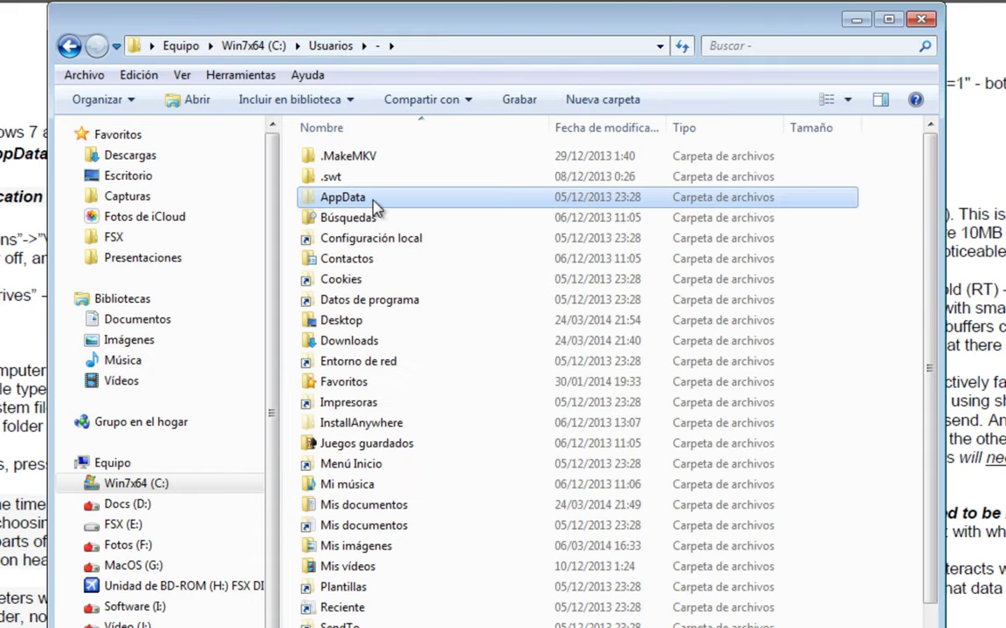
click(345, 197)
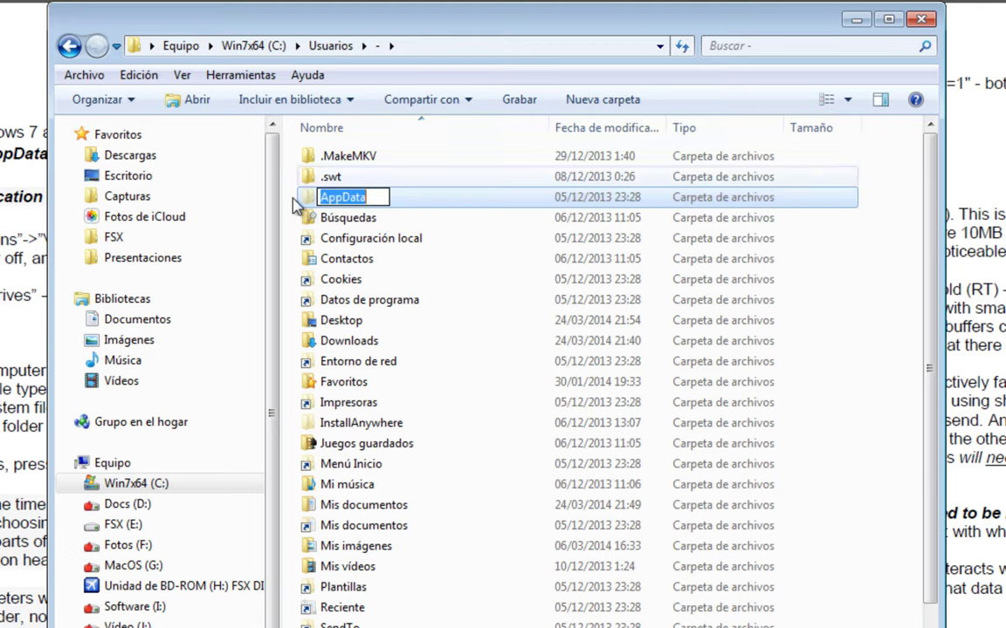
Confirm in Folder Options' View settings that hidden files are shown, cancel, and reselect AppData
click(72, 77)
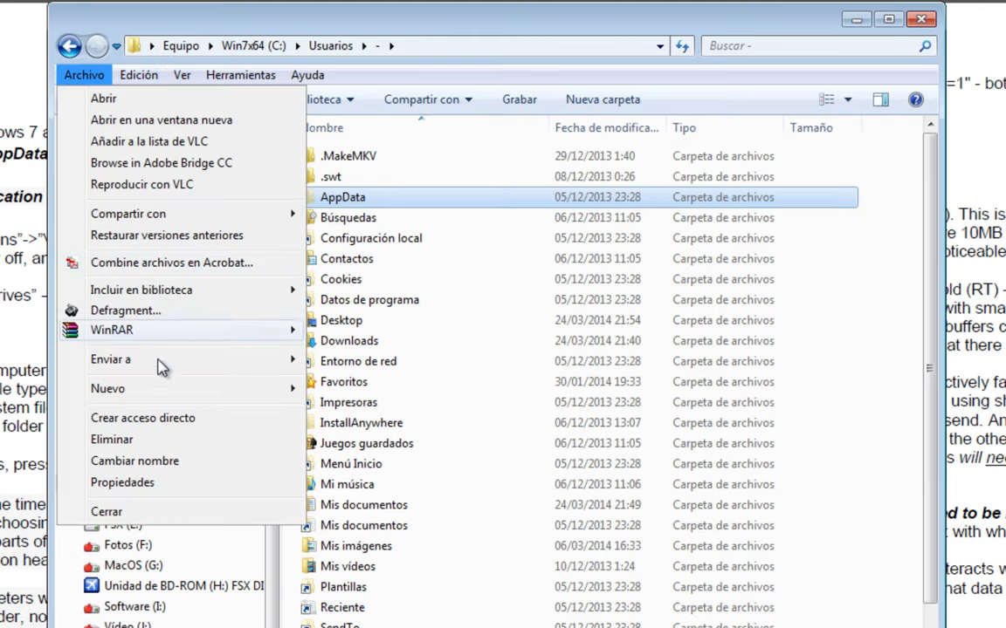
click(247, 75)
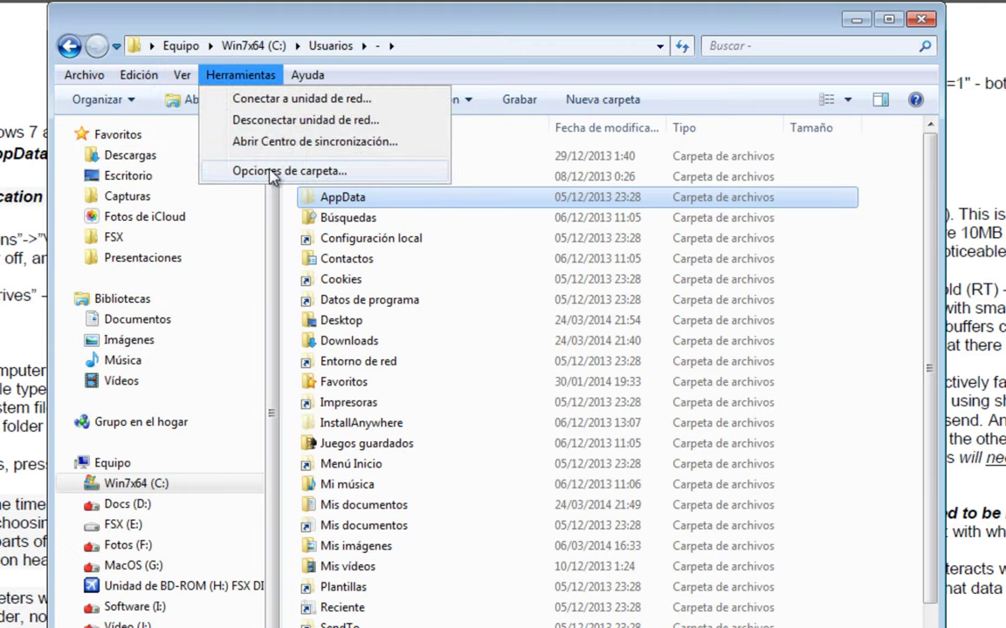
click(245, 173)
click(147, 128)
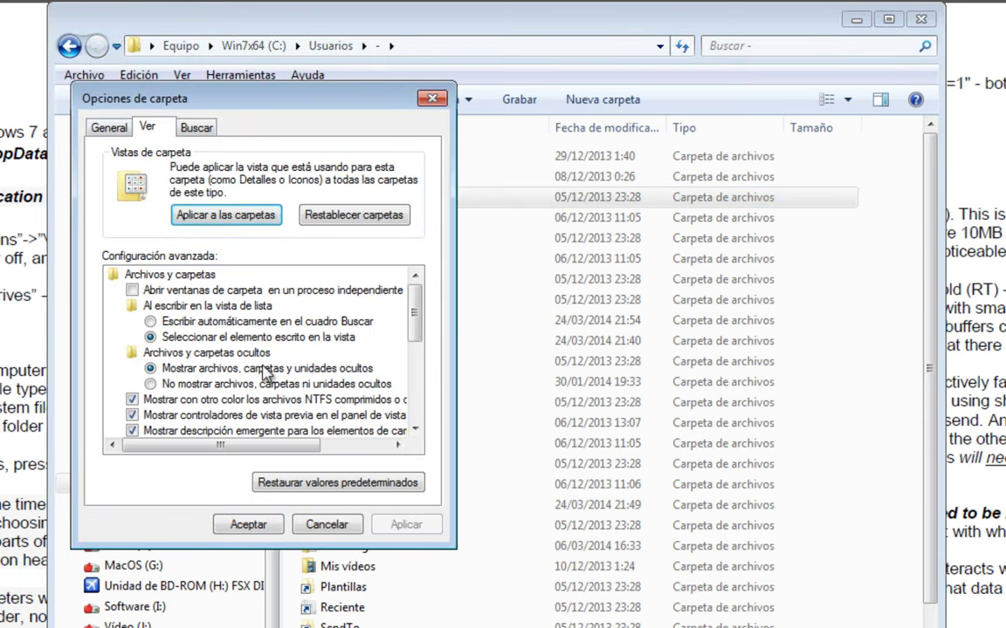
click(318, 524)
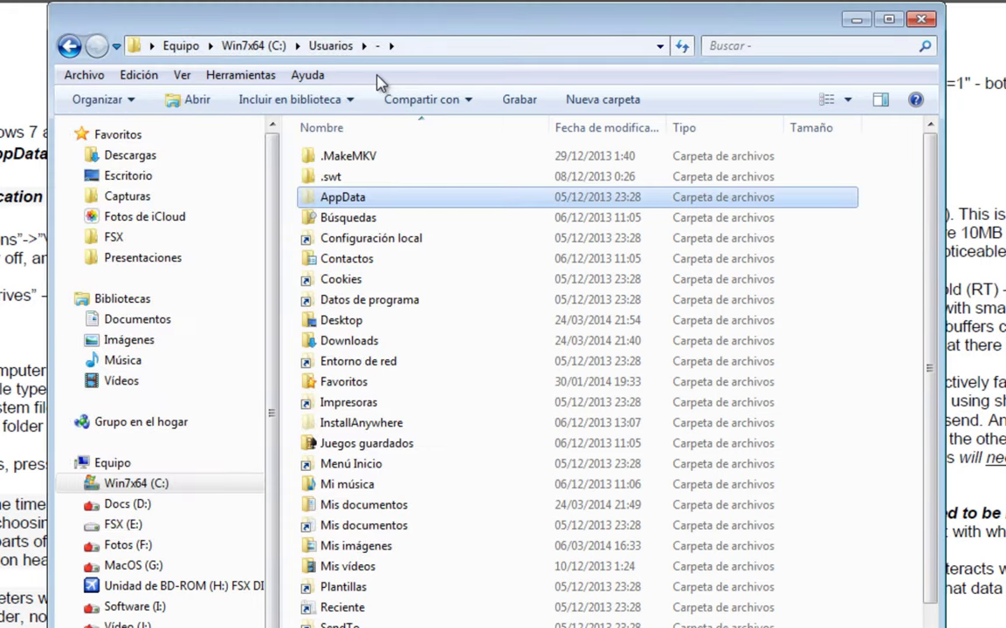
click(110, 103)
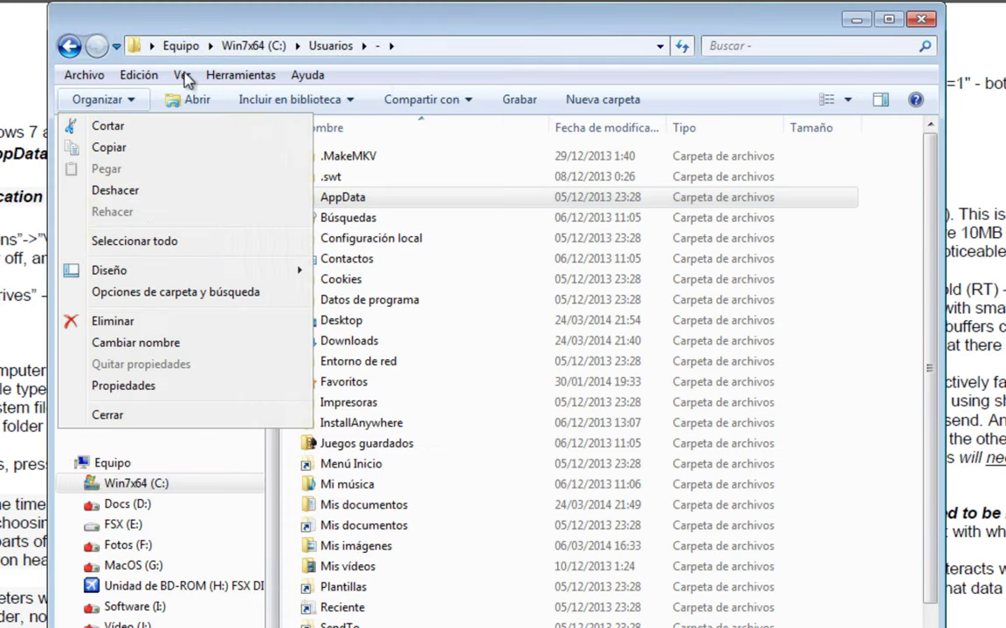
click(313, 78)
click(107, 98)
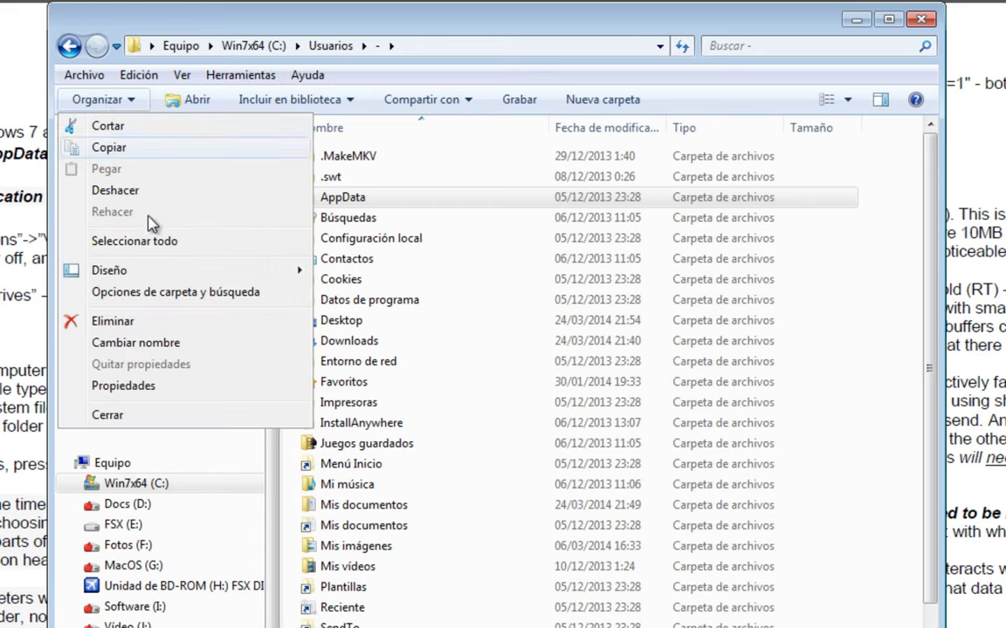
click(161, 298)
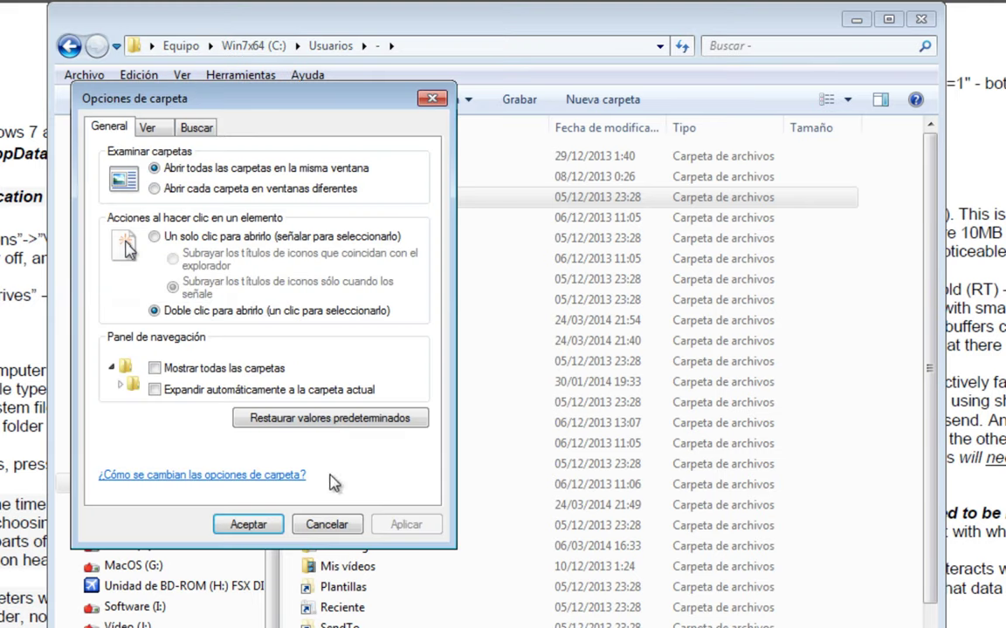
click(147, 127)
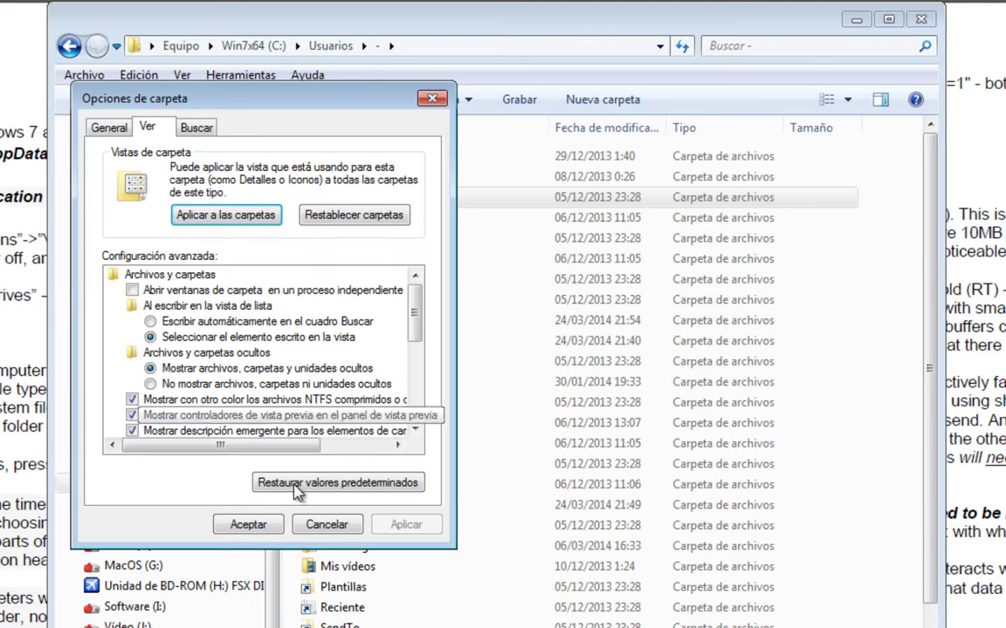
click(326, 524)
click(352, 201)
Open AppData\Roaming\Microsoft\FSX and select the fsx.CFG file
double_click(354, 201)
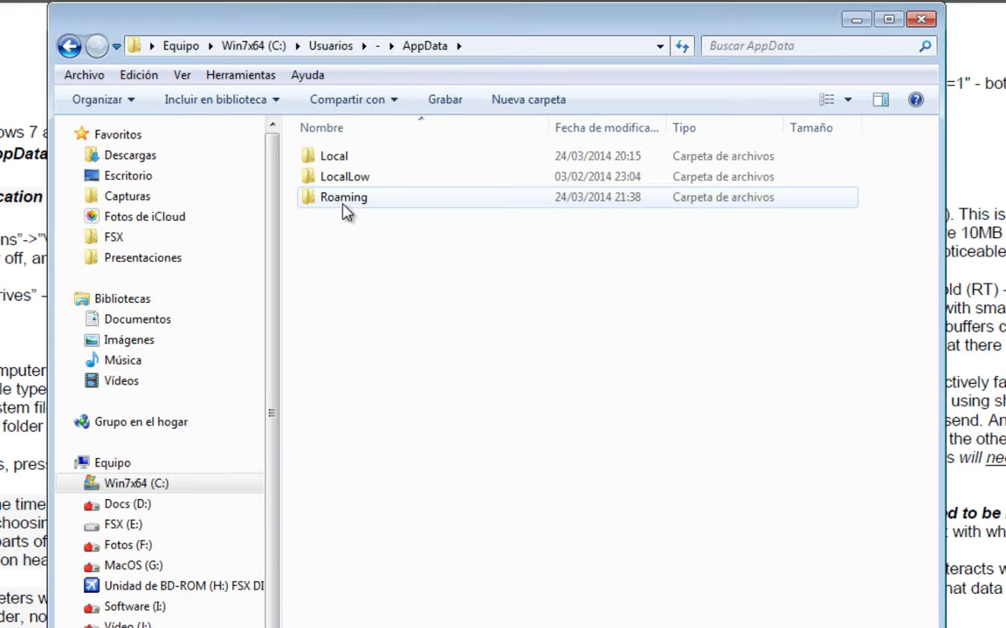
double_click(366, 202)
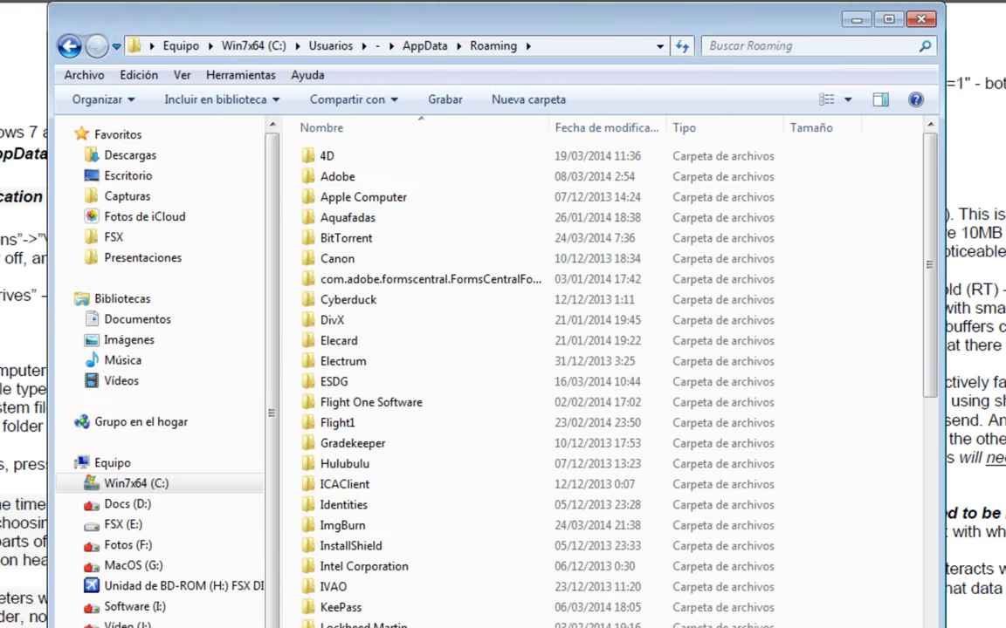
scroll(375, 534, down, 3)
double_click(362, 563)
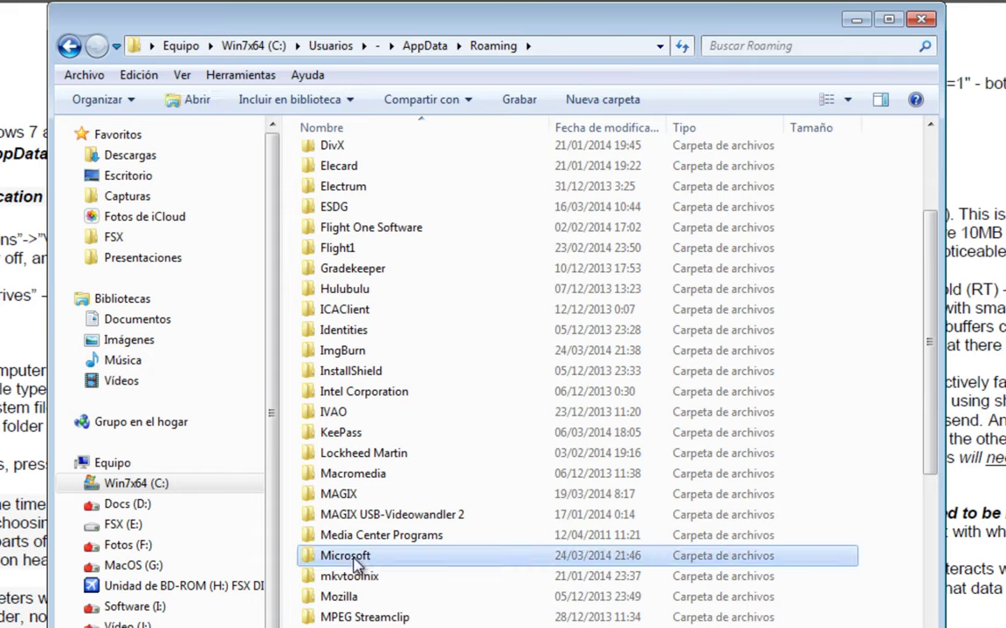
double_click(328, 301)
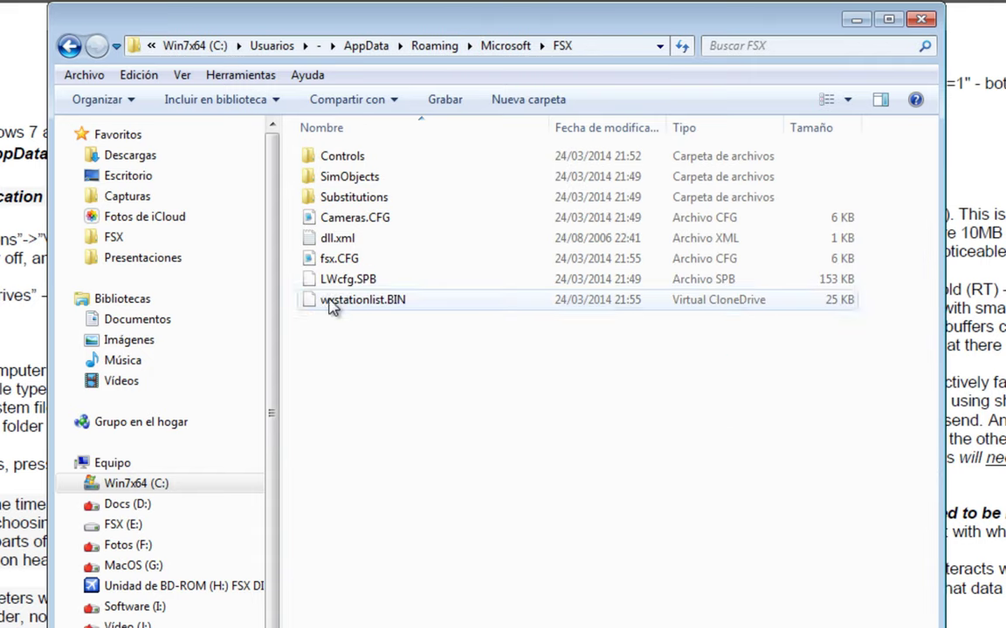
click(353, 261)
Open fsx.CFG in the editor and select the right-hand [BufferPools] heading in the guide
double_click(340, 261)
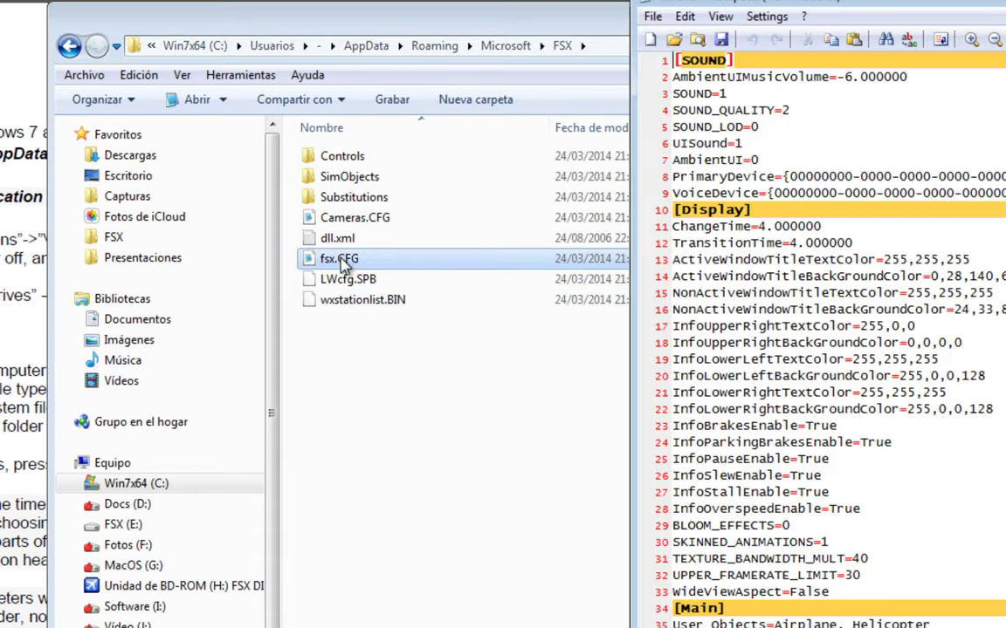
drag(982, 4, 67, 34)
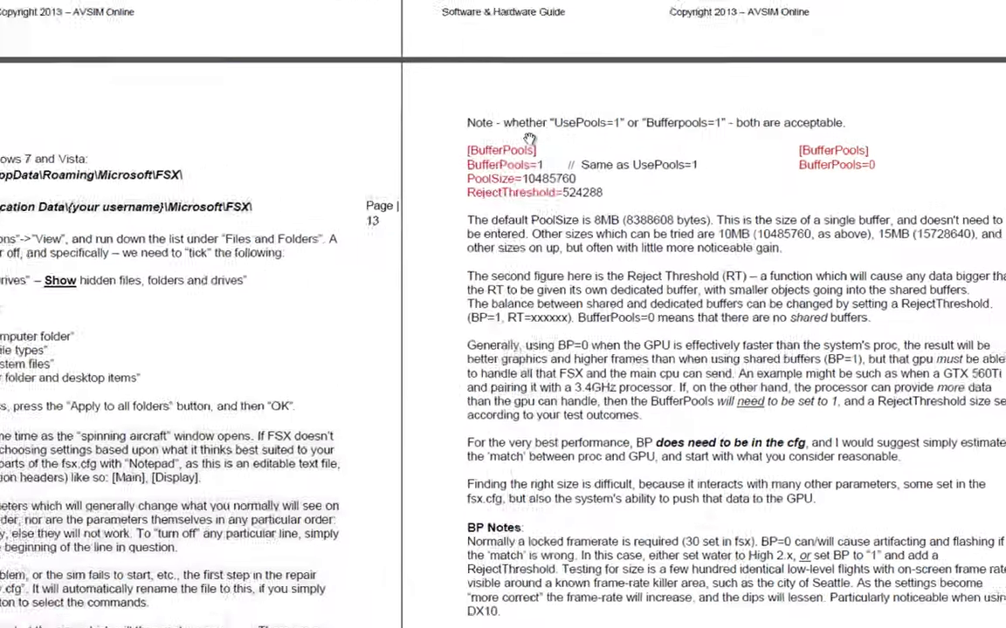
right_click(529, 139)
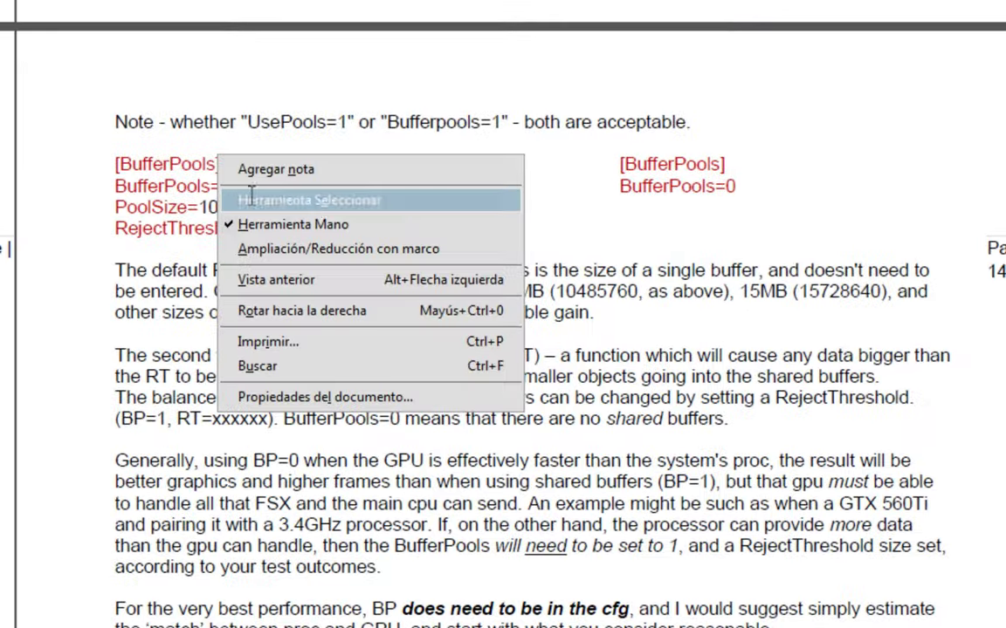
click(522, 180)
drag(615, 163, 729, 164)
key(ctrl+c)
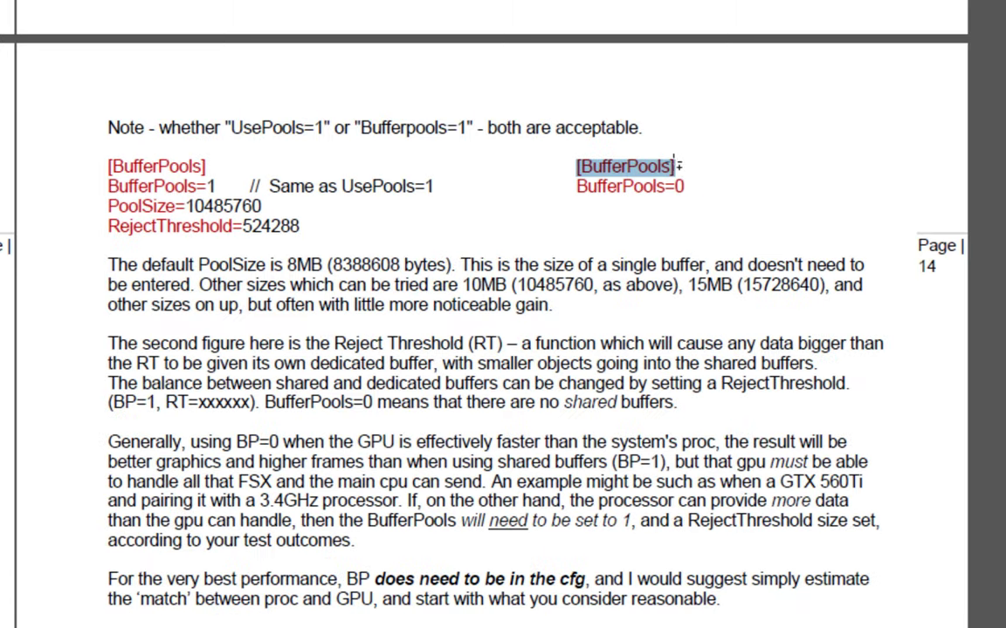
Copy the [BufferPools] heading and paste it on a new first line above [SOUND] in fsx.CFG
right_click(556, 149)
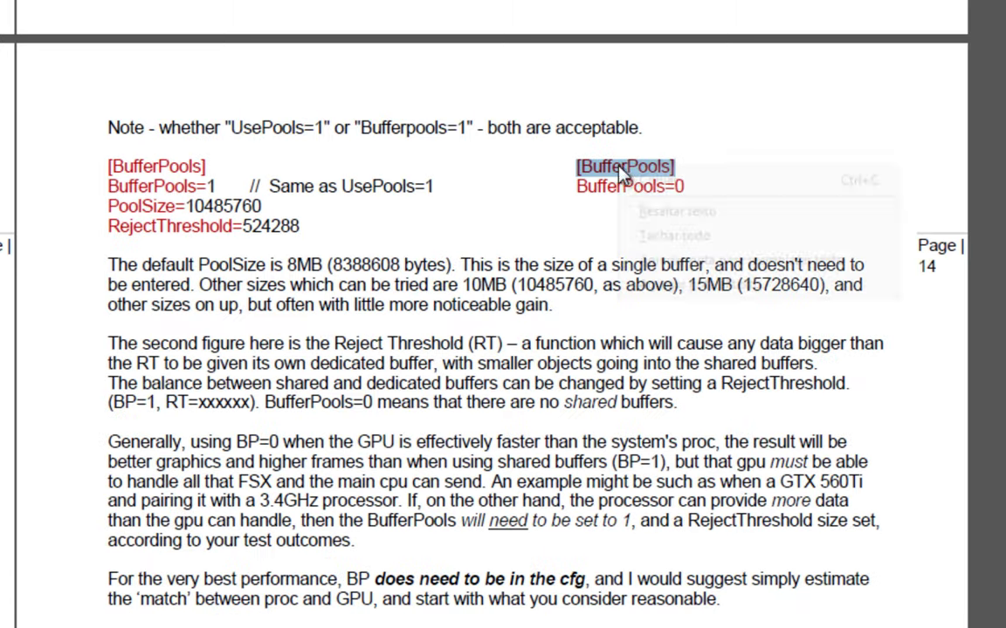
click(603, 172)
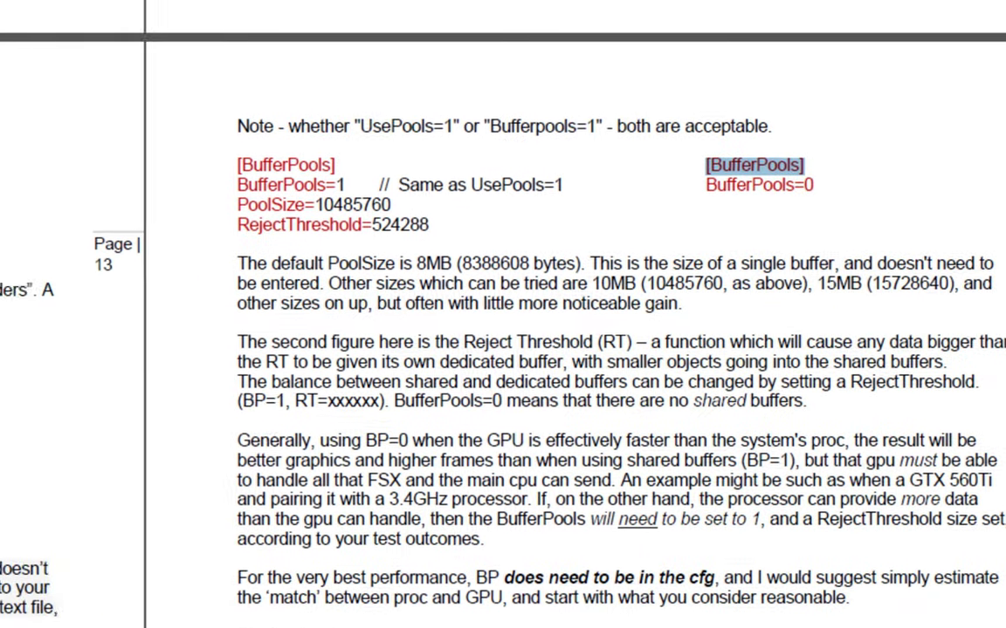
key(alt+Tab)
drag(436, 59, 589, 34)
click(593, 128)
key(ctrl+Home)
key(Return)
key(Return)
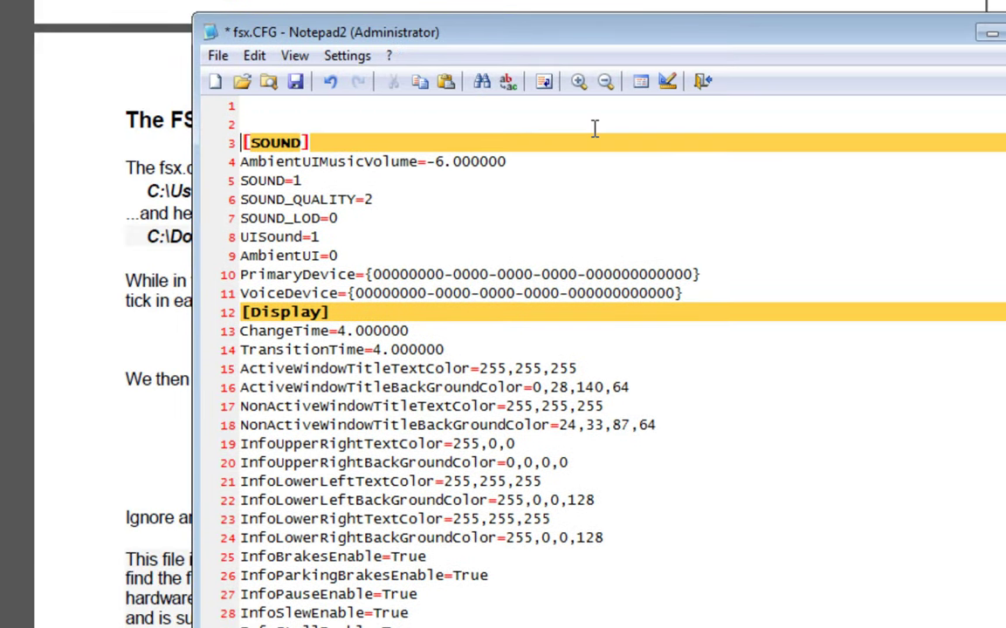
key(Up)
key(Up)
key(ctrl+v)
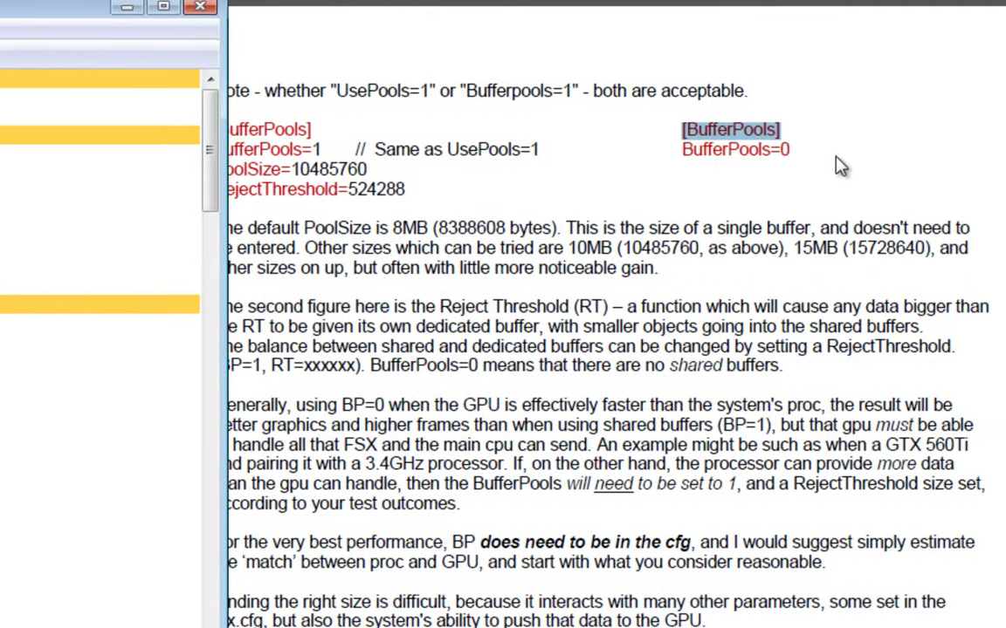
Copy BufferPools=0 from the guide and paste it under the [BufferPools] heading
click(706, 144)
drag(683, 149, 788, 146)
key(ctrl+c)
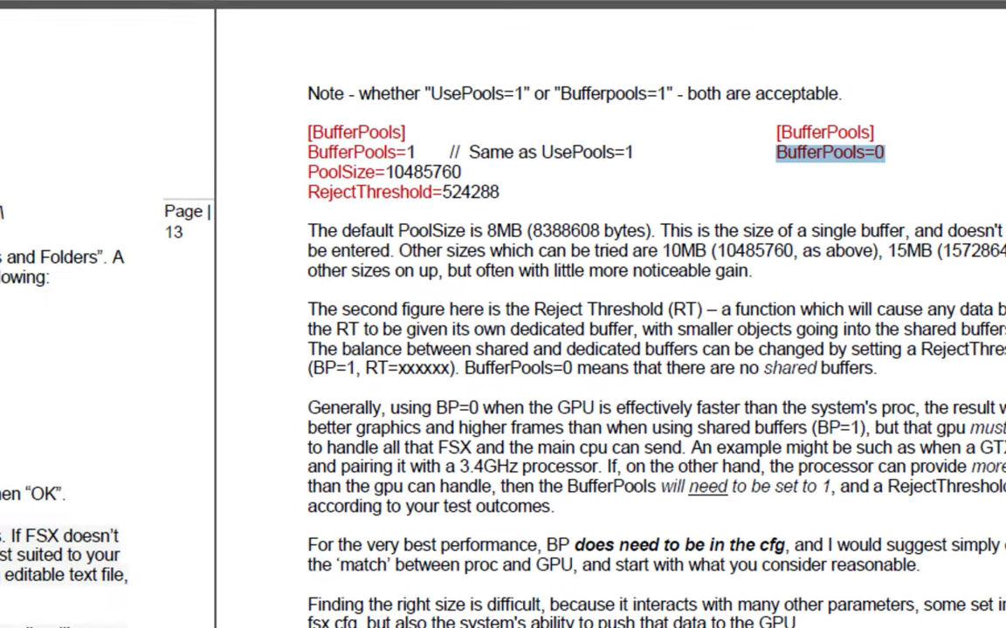
key(alt+Tab)
key(ctrl+v)
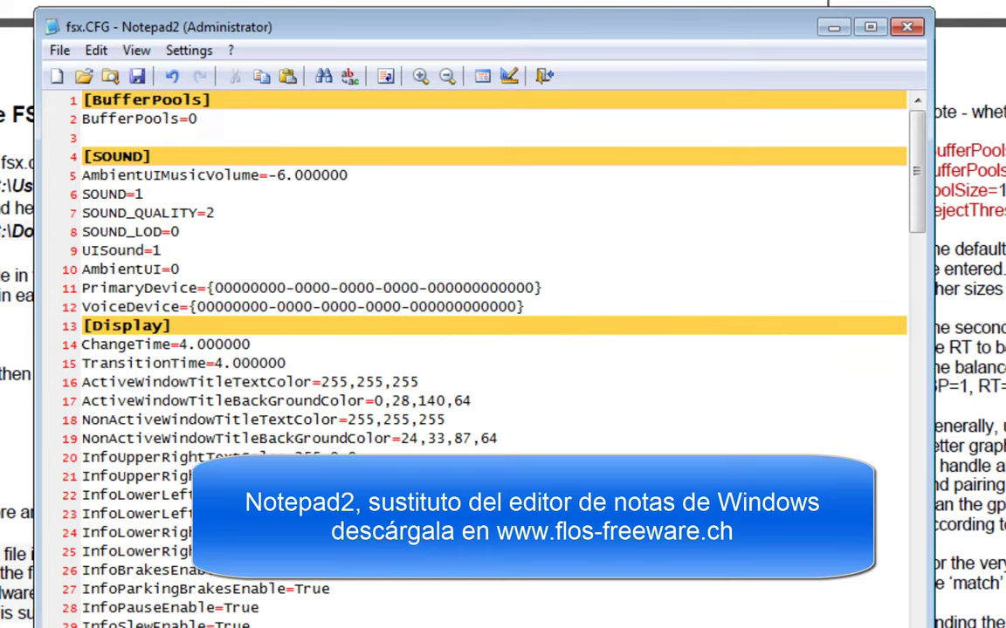
key(alt+Tab)
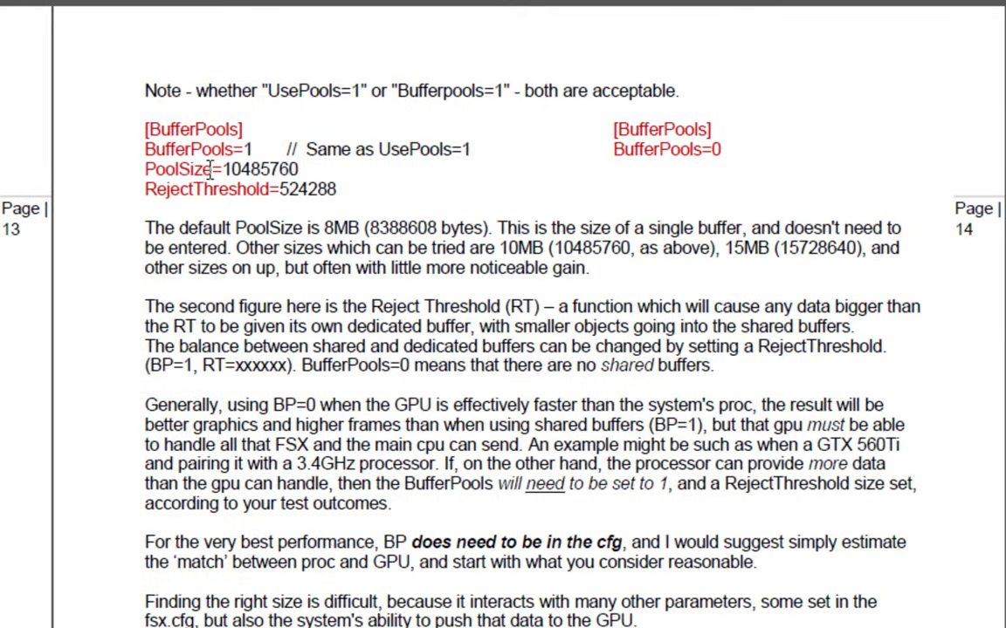
Copy [GRAPHICS] from the guide and search fsx.CFG to locate that section
drag(221, 169, 353, 166)
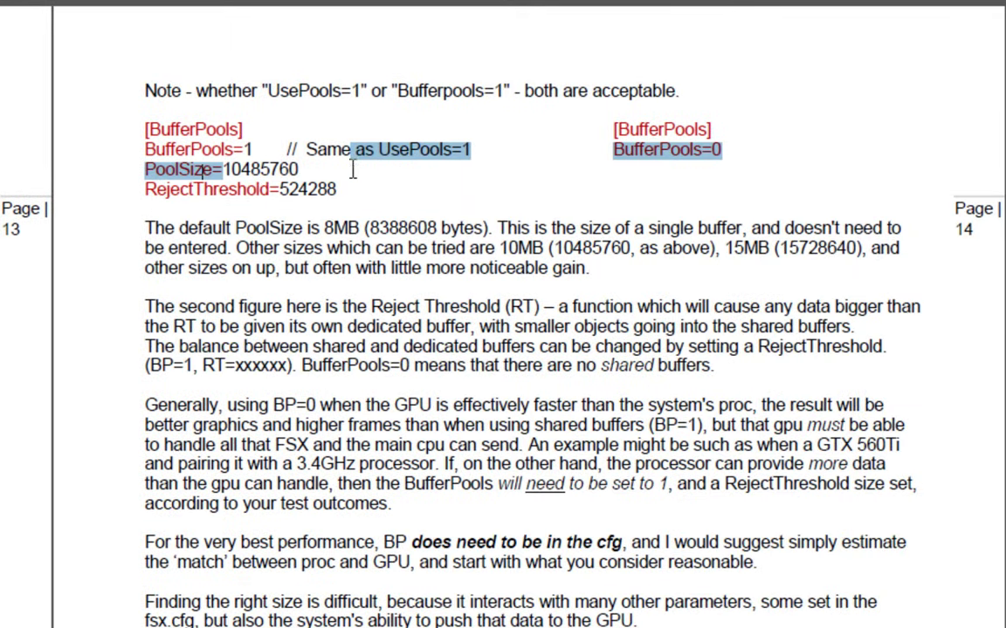
click(337, 190)
scroll(276, 251, down, 3)
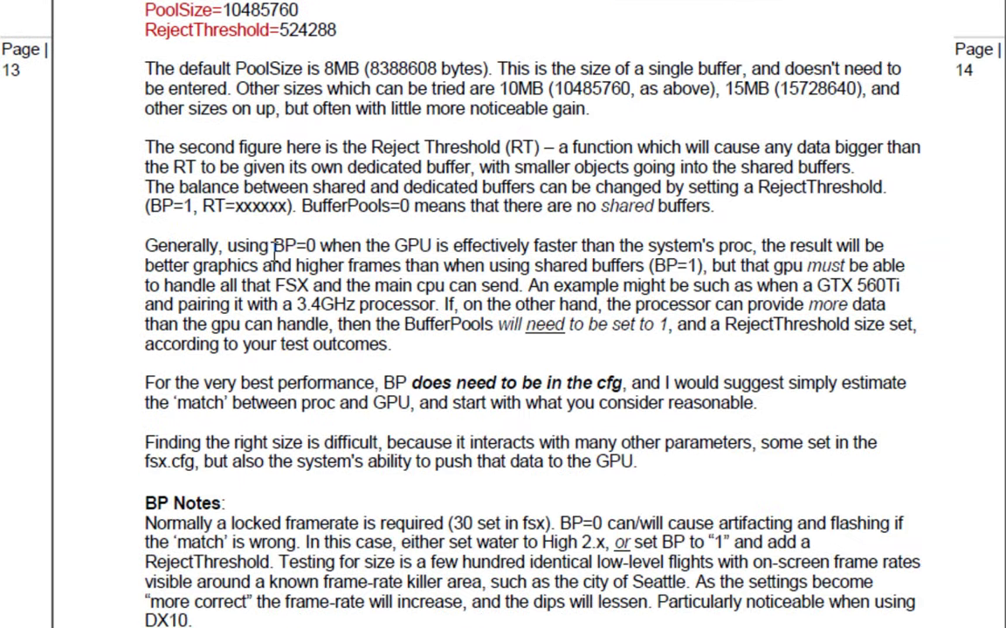
scroll(276, 251, down, 7)
drag(142, 291, 281, 294)
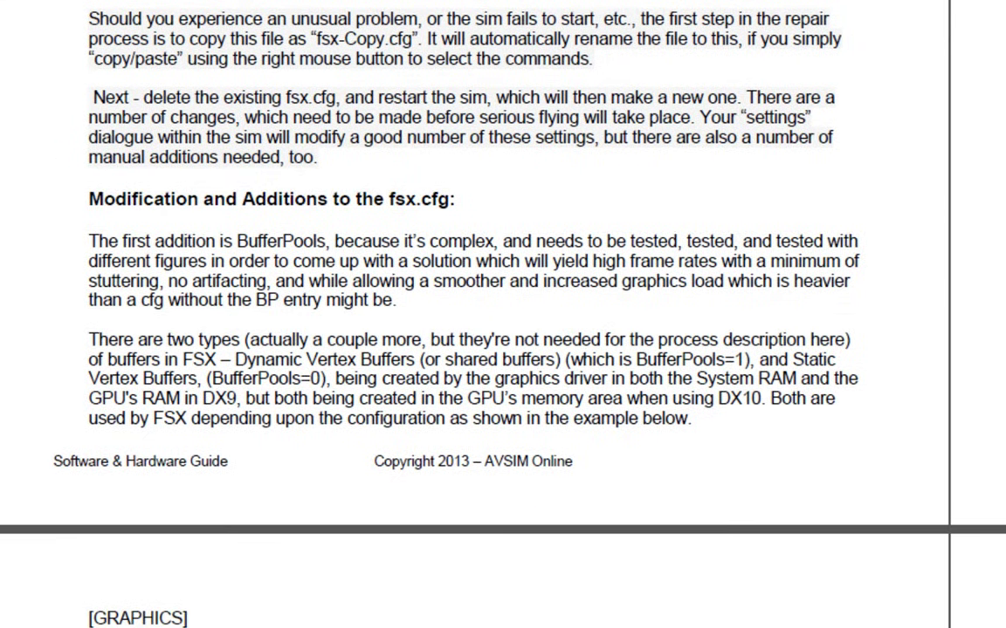
key(alt+Tab)
key(ctrl+f)
text([GRAPHICS])
key(Return)
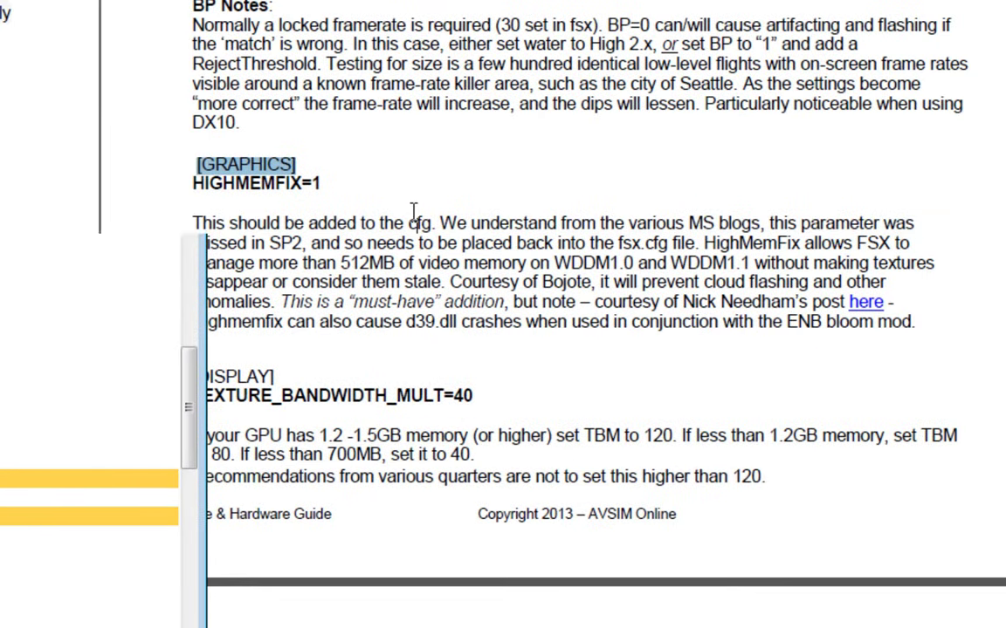
Copy HIGHMEMFIX=1 from the guide and paste it on a new line under [GRAPHICS]
click(803, 152)
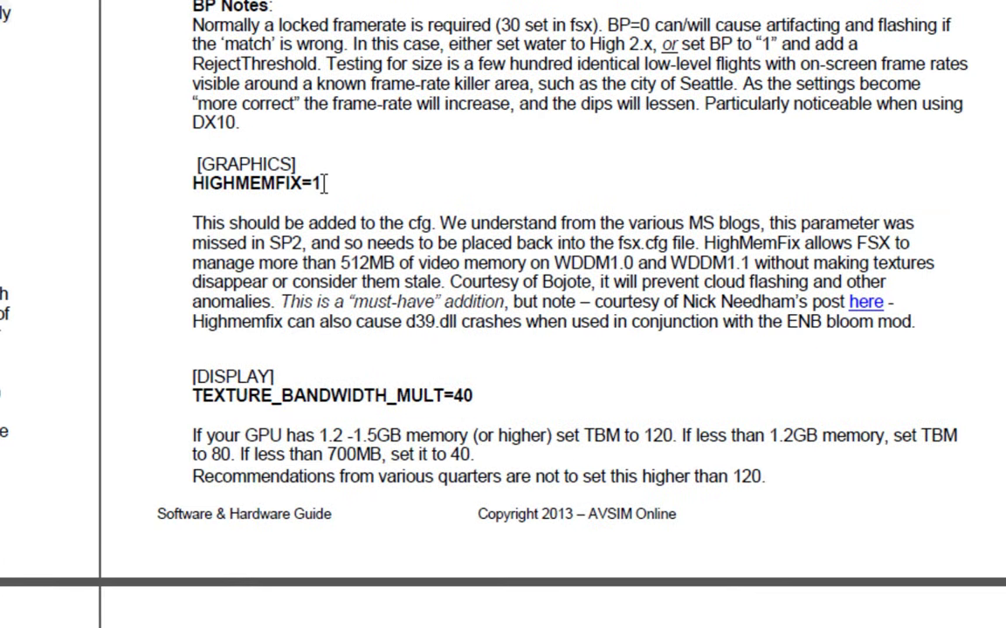
drag(803, 153, 690, 150)
drag(210, 183, 191, 183)
key(ctrl+c)
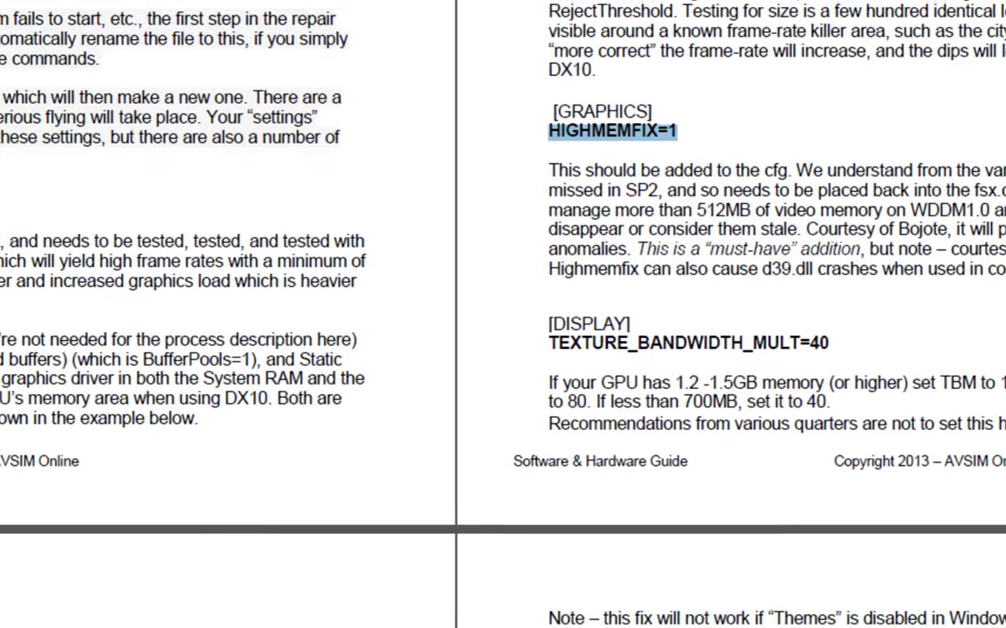
key(alt+Tab)
key(End)
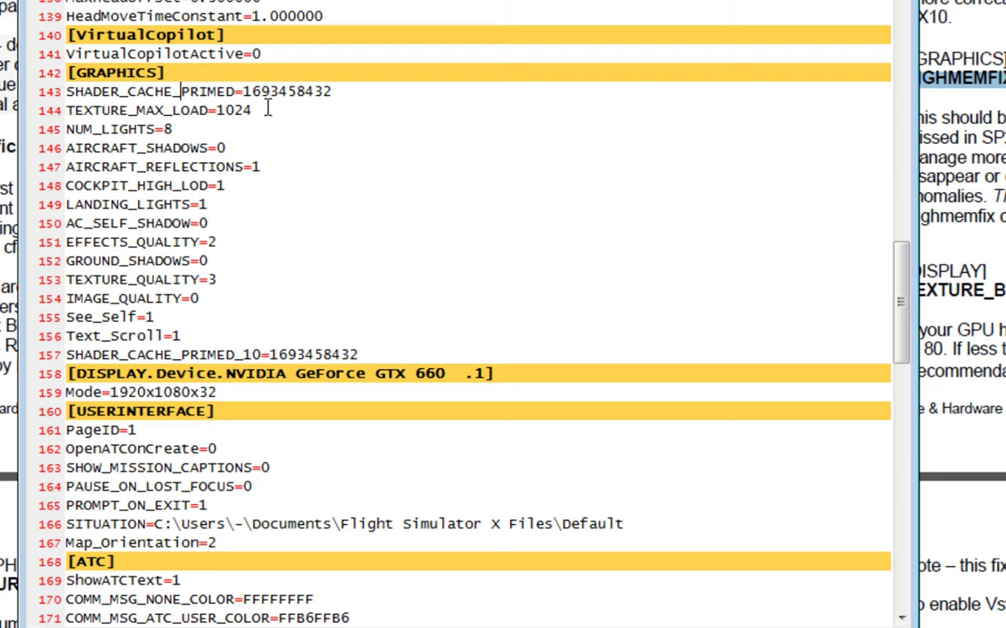
key(Return)
key(ctrl+v)
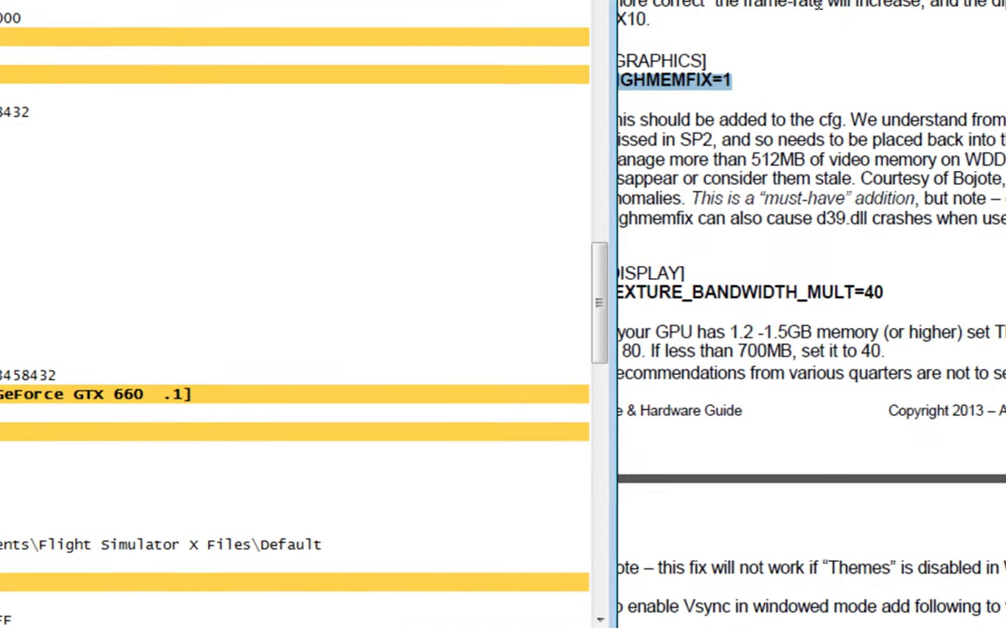
key(alt+Tab)
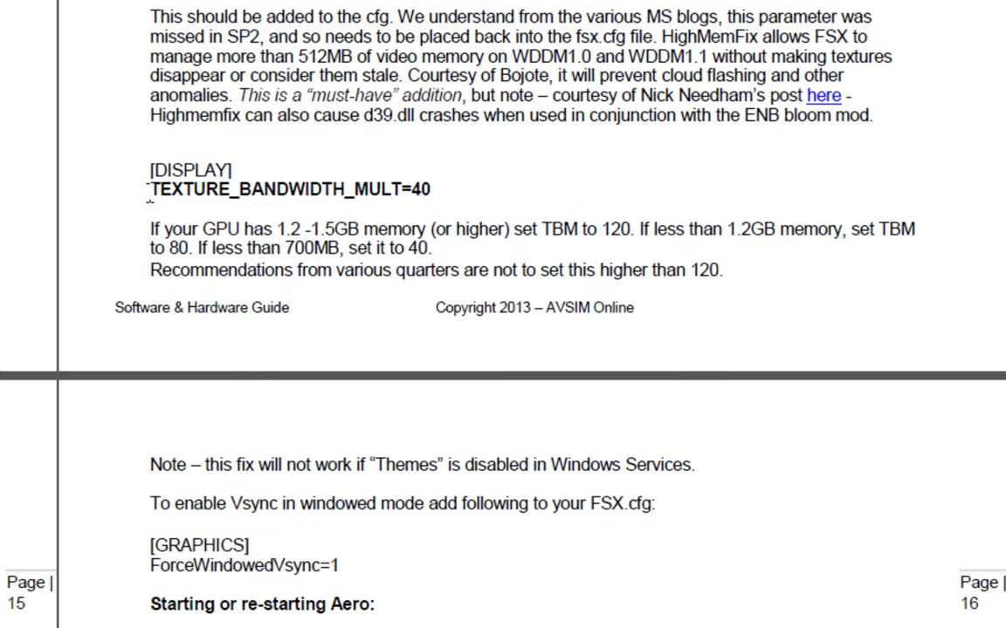
Find TEXTURE_BANDWIDTH_MULT in fsx.CFG and change its value from 40 to 80
drag(145, 190, 401, 193)
key(ctrl+c)
key(alt+Tab)
key(ctrl+f)
key(ctrl+v)
click(756, 312)
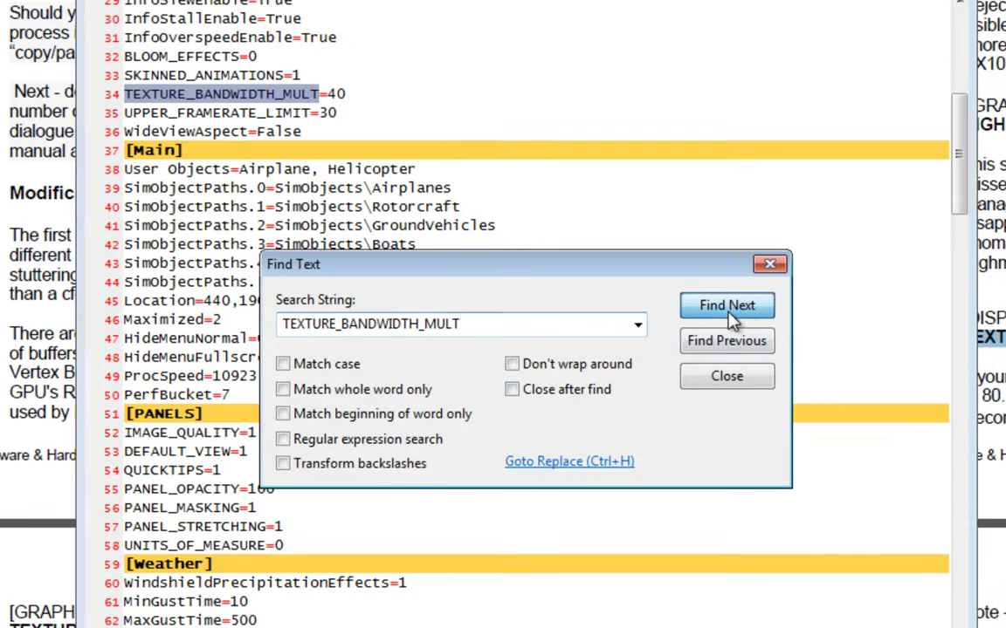
key(Escape)
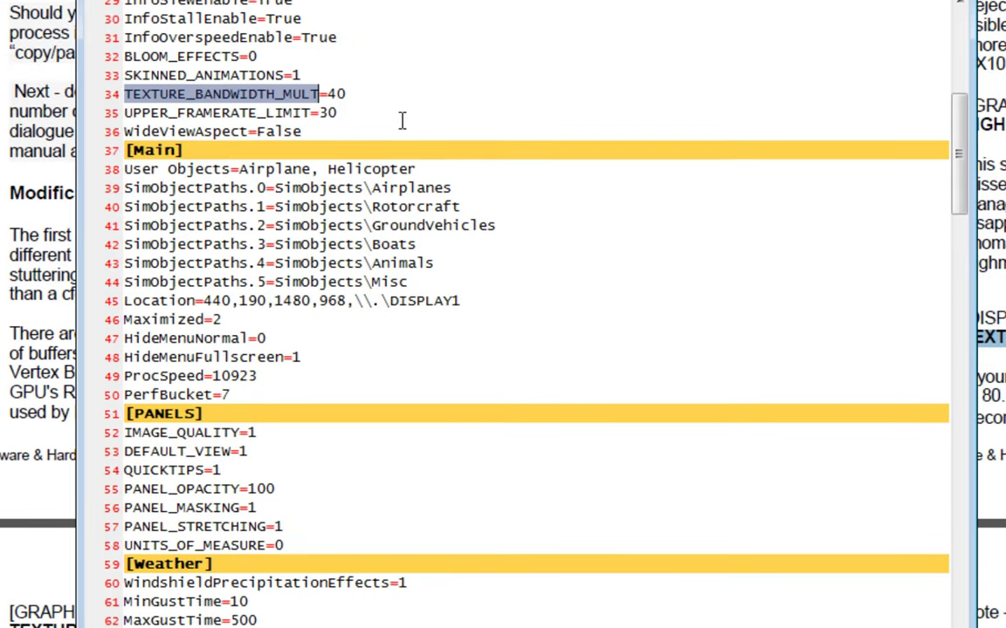
click(363, 96)
key(shift+Left)
key(shift+Left)
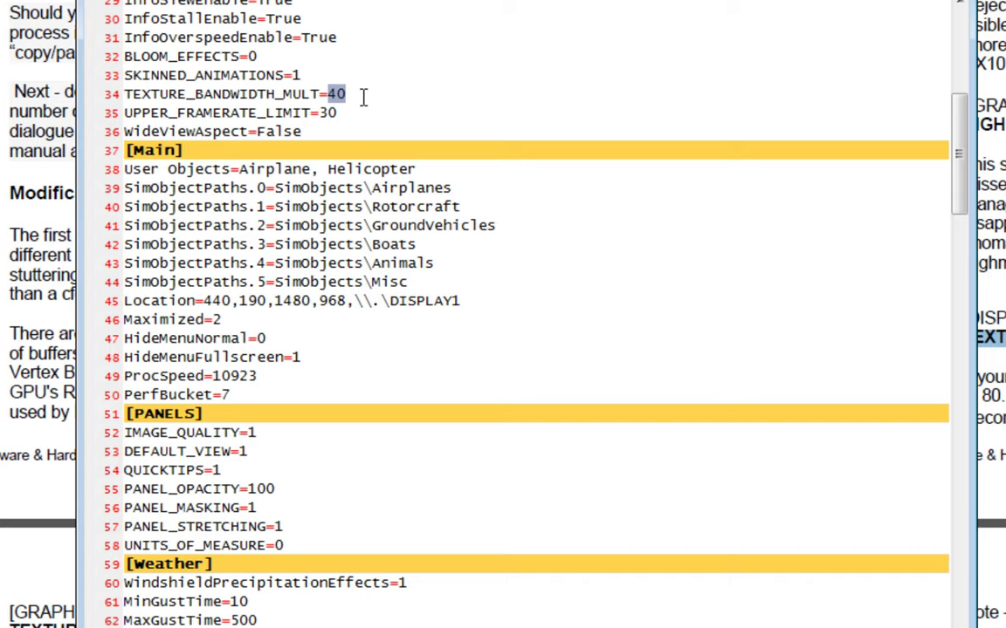
text(80)
Find TEXTURE_MAX_LOAD on line 145 and change its value from 1024 to 2048
key(alt+F4)
scroll(881, 284, down, 8)
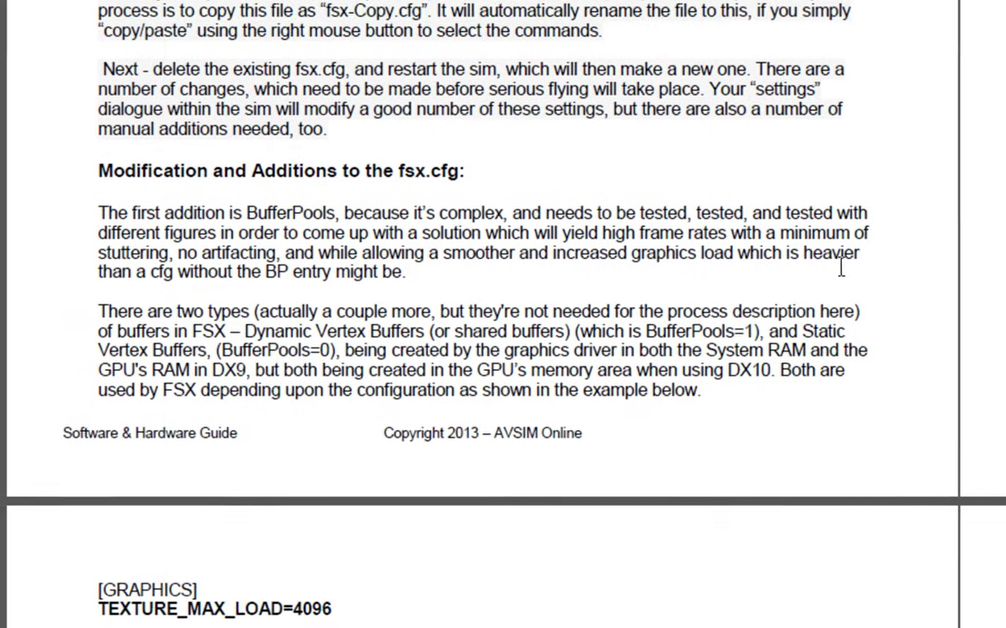
drag(137, 225, 326, 227)
key(ctrl+c)
key(alt+Tab)
key(ctrl+f)
key(ctrl+v)
click(927, 272)
scroll(430, 436, down, 5)
click(402, 364)
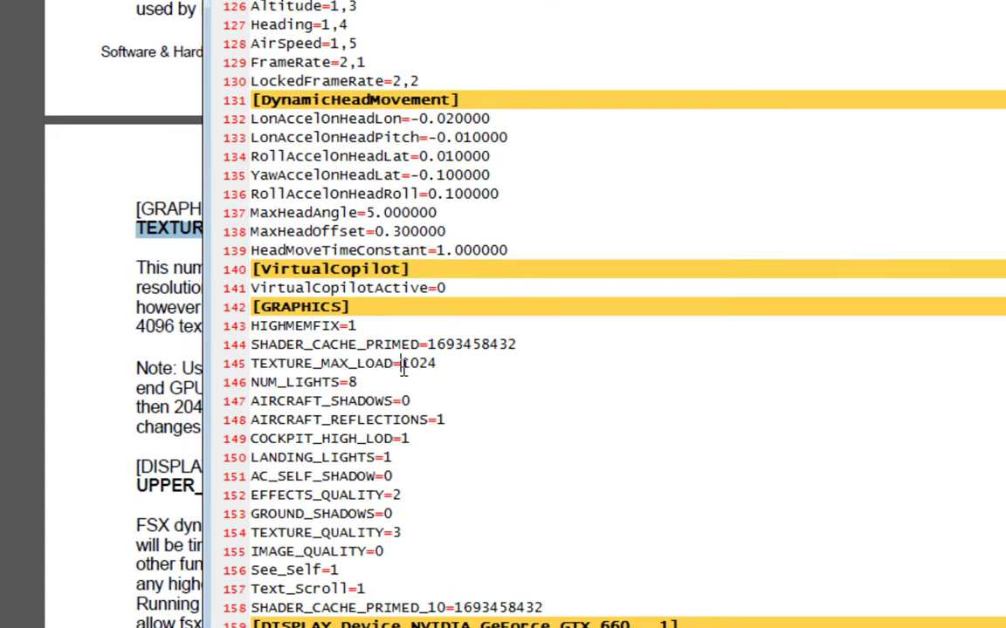
key(shift+End)
text(2048)
Search fsx.CFG for UPPER_FRAMERATE_LIMIT, already set to 30 on line 35
click(138, 247)
scroll(138, 247, down, 3)
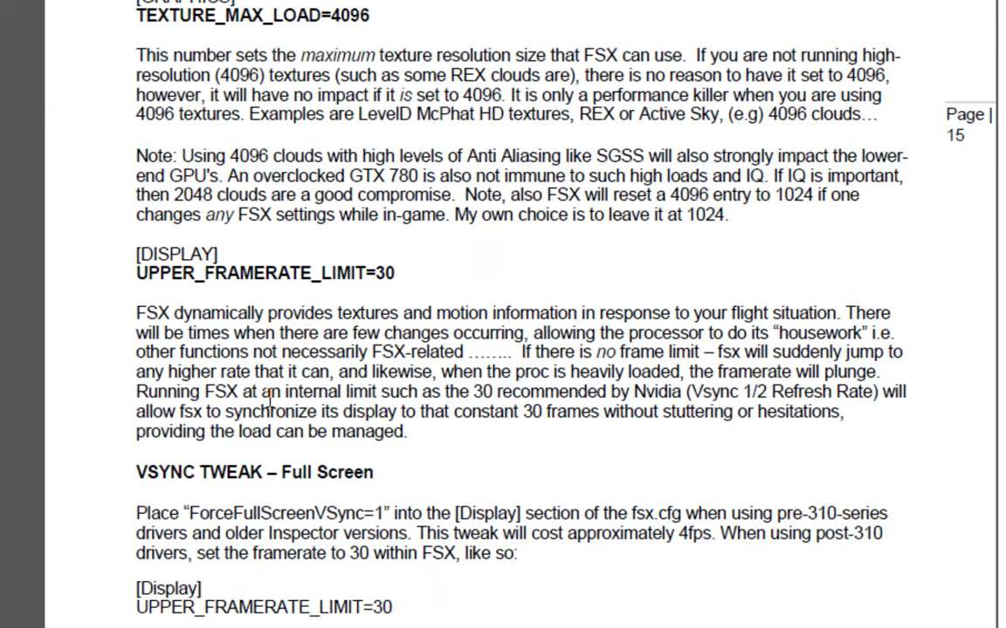
drag(137, 273, 370, 271)
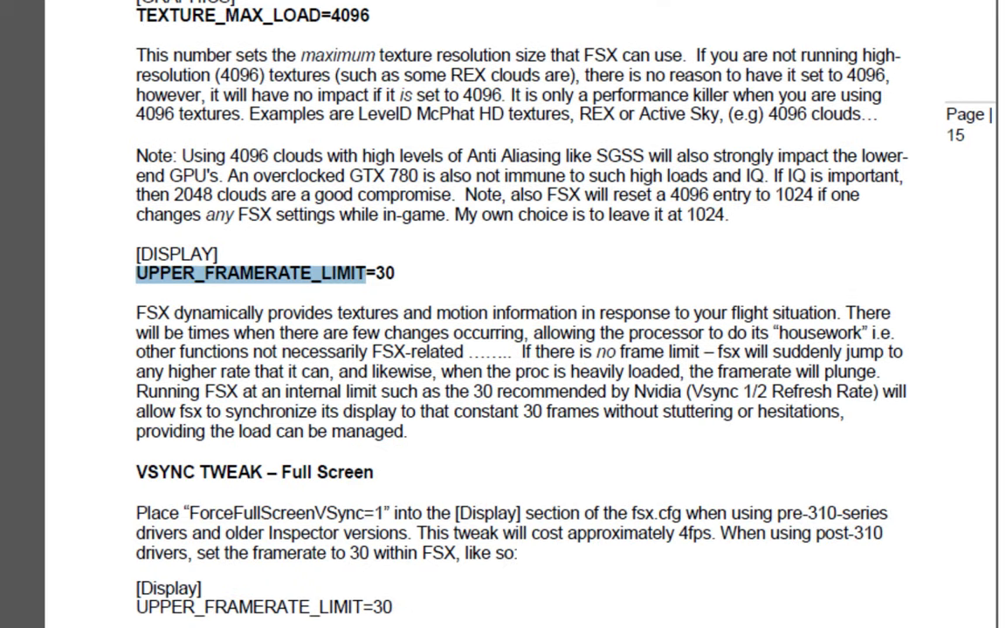
key(ctrl+c)
key(alt+Tab)
key(ctrl+f)
key(ctrl+v)
key(Return)
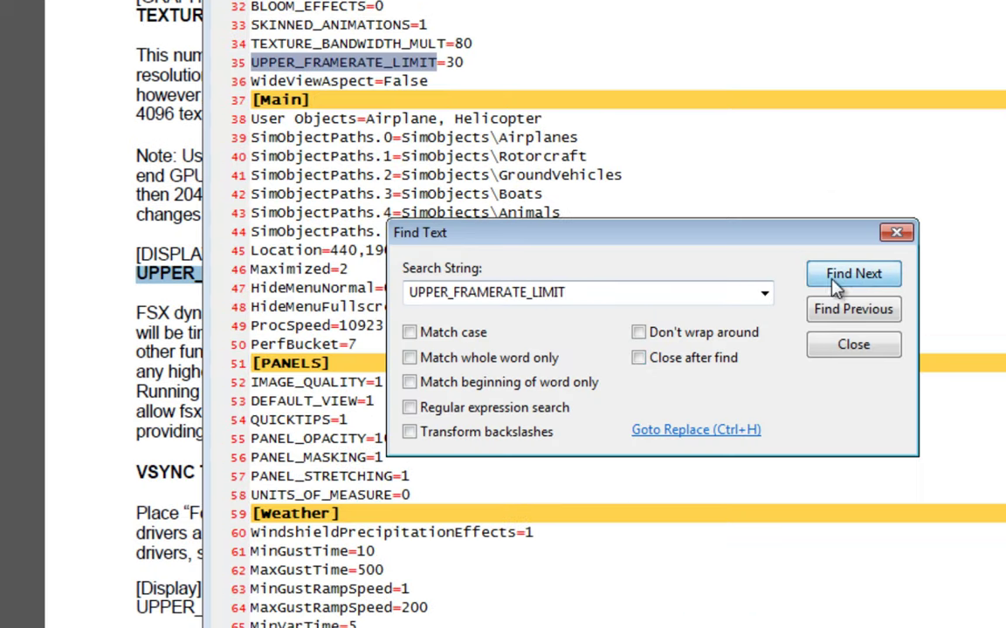
key(Escape)
Scroll the guide to the 'VSYNC TWEAK – Full Screen' heading and select it
click(72, 233)
scroll(303, 243, down, 2)
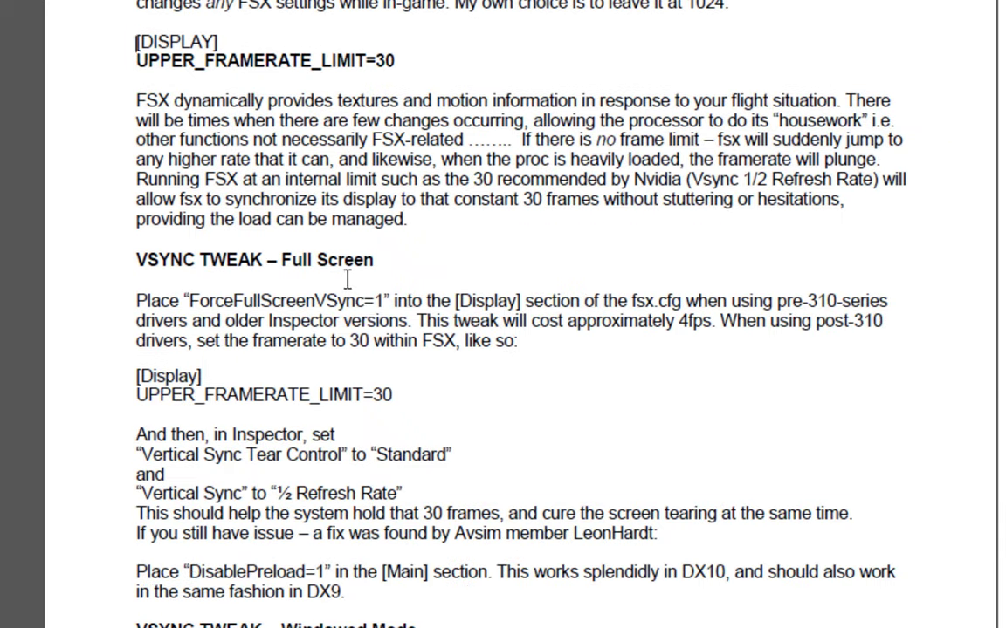
scroll(368, 306, down, 2)
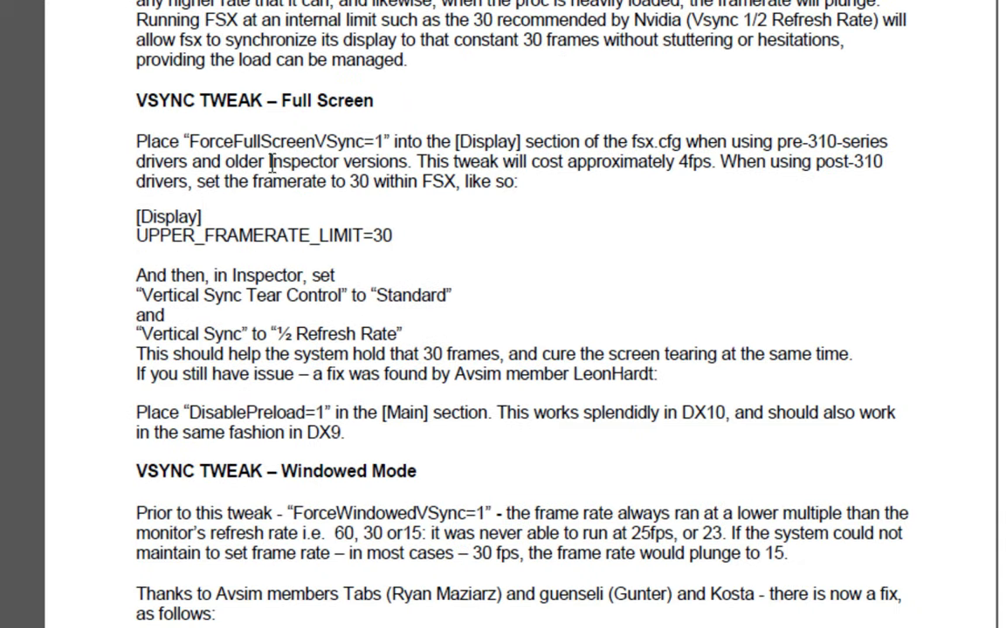
drag(133, 105, 375, 101)
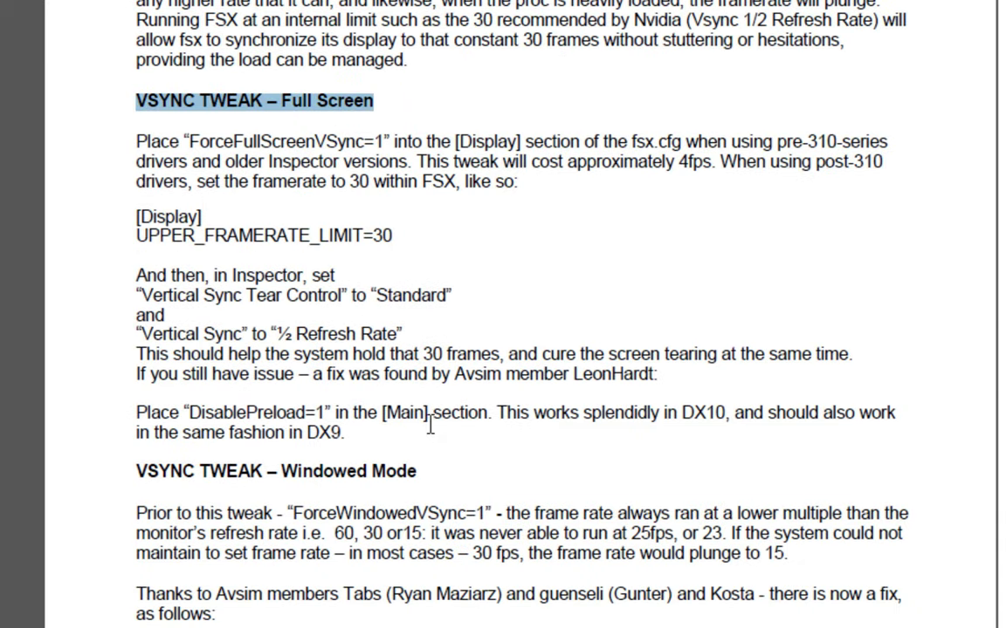
Copy [TERRAIN] from the guide and search fsx.CFG to jump to that section at line 193
scroll(426, 429, up, 5)
scroll(426, 429, right, 1)
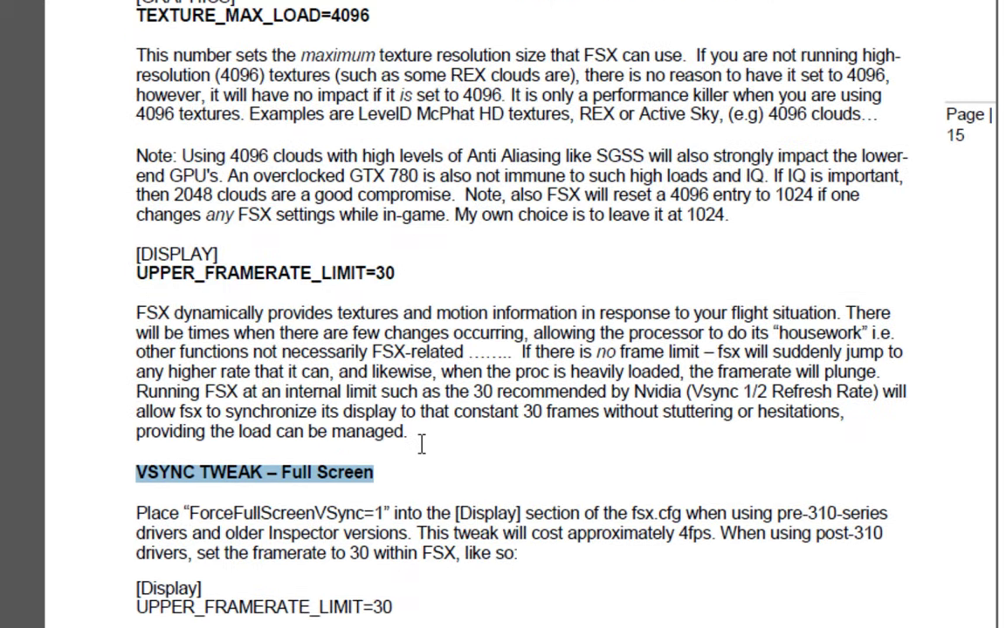
scroll(463, 356, right, 9)
scroll(257, 79, down, 6)
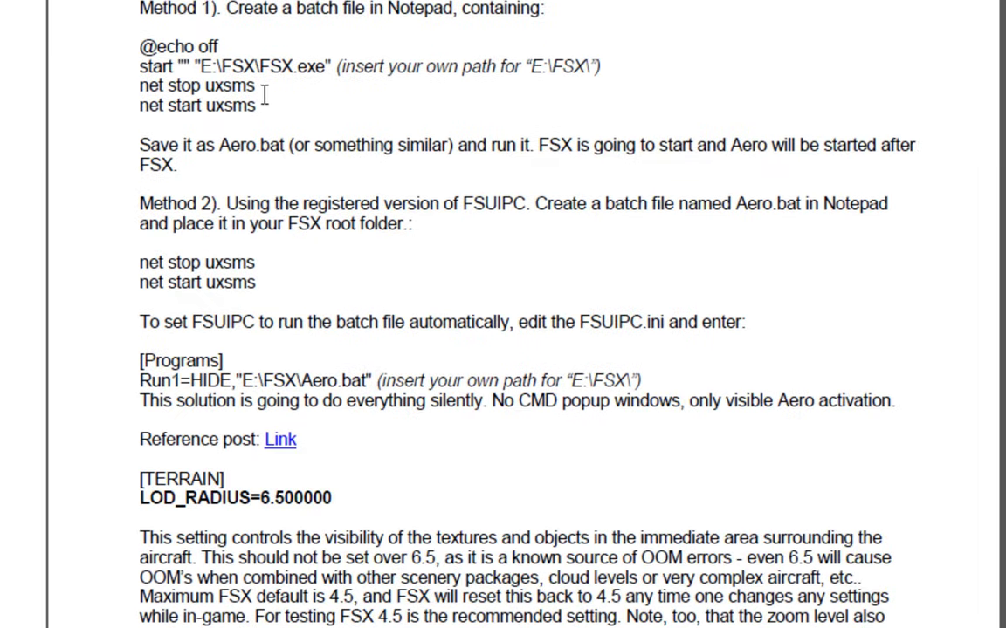
scroll(192, 17, down, 1)
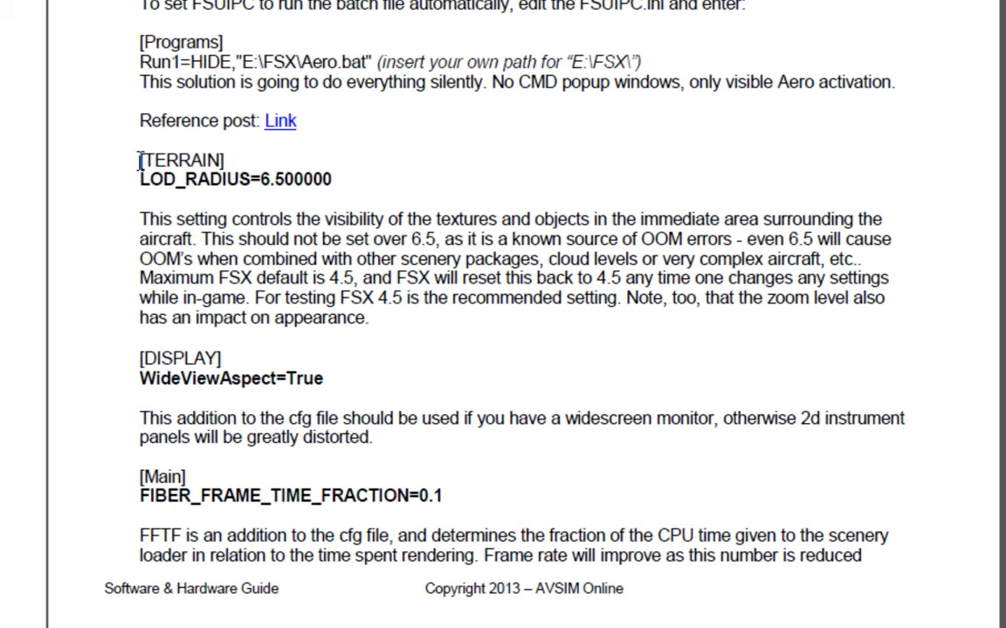
drag(129, 159, 236, 161)
scroll(236, 160, left, 8)
key(alt+Tab)
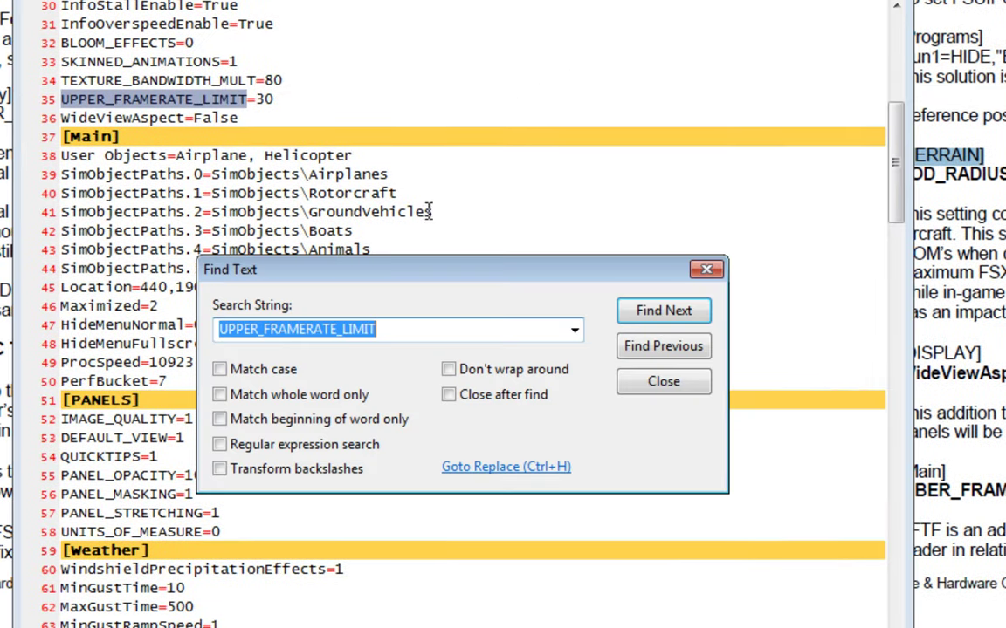
key(ctrl+v)
click(661, 312)
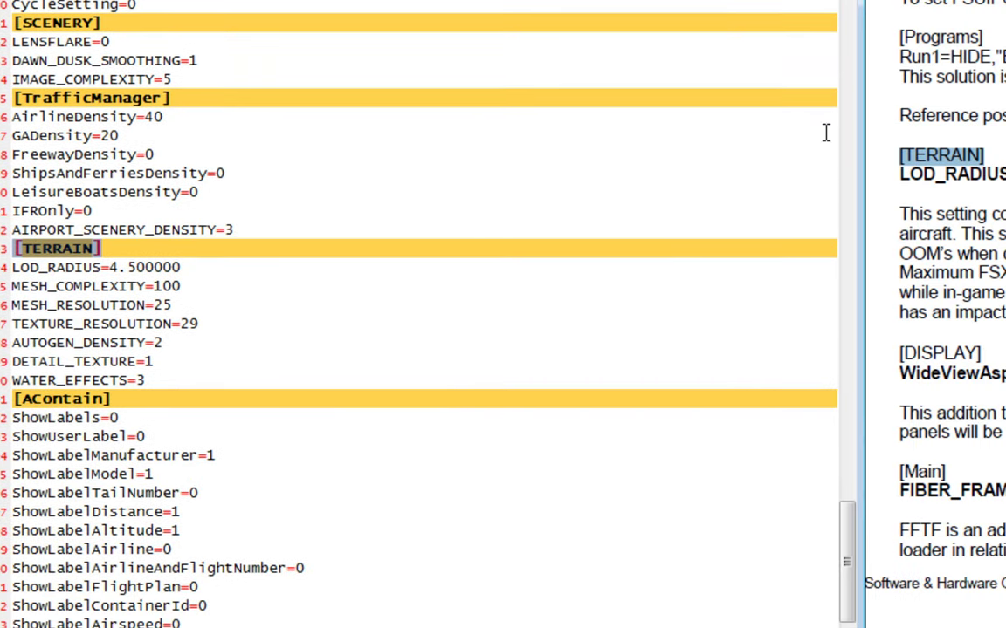
Raise LOD_RADIUS under [TERRAIN] from 4.500000 to 5.500000
click(118, 267)
key(shift+Left)
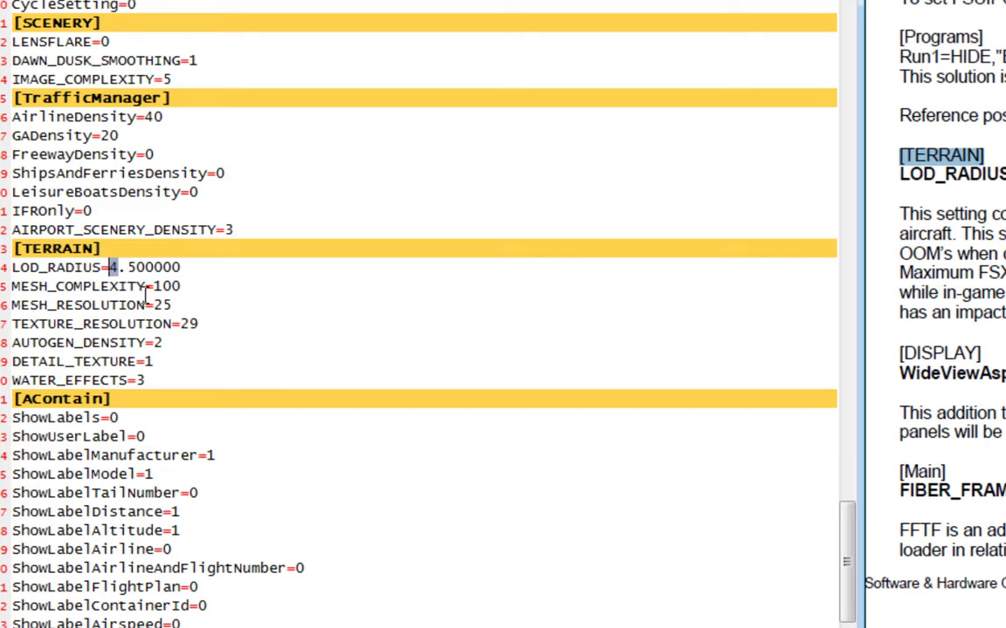
text(5)
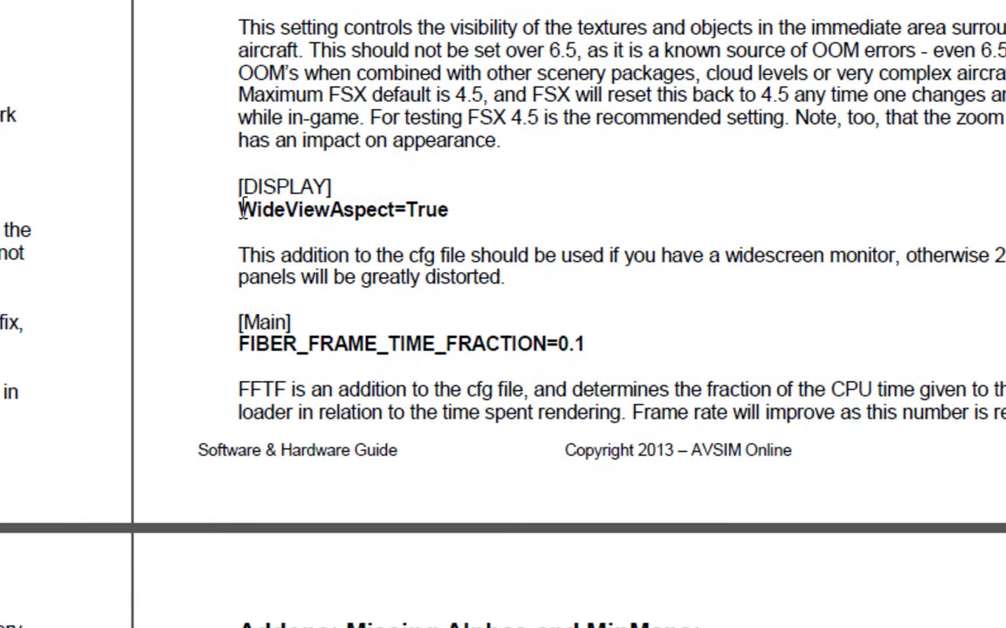
Find WideViewAspect in fsx.CFG and change its value from False to True
drag(239, 209, 395, 214)
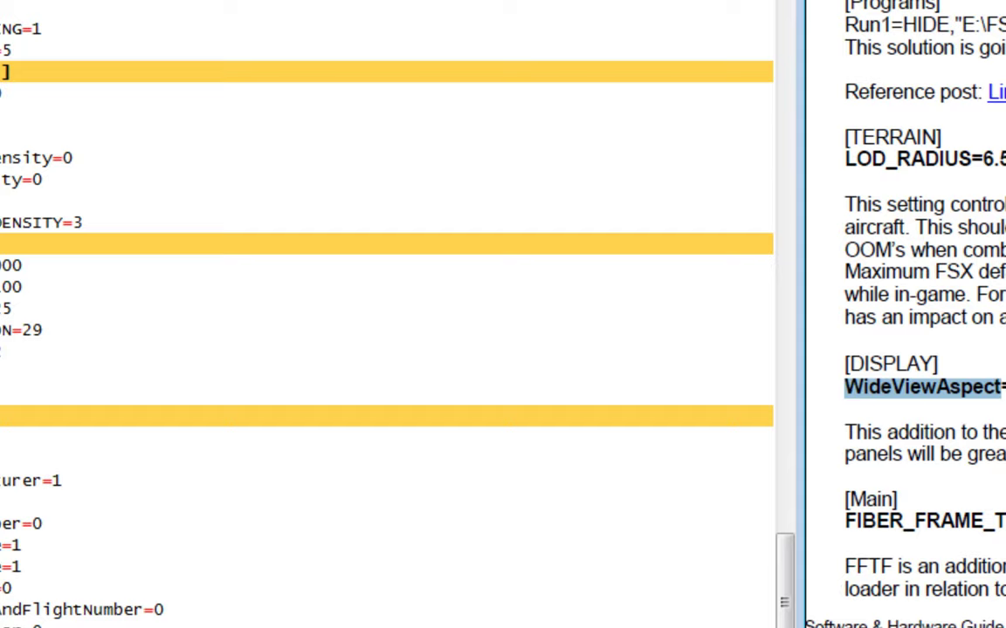
key(ctrl+f)
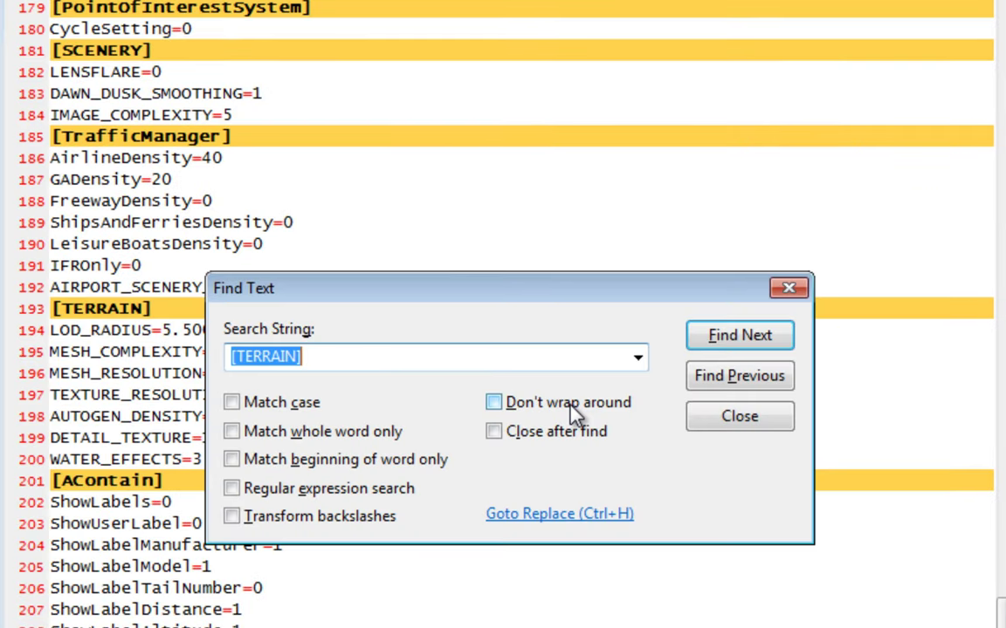
key(ctrl+v)
click(781, 334)
key(Escape)
click(249, 95)
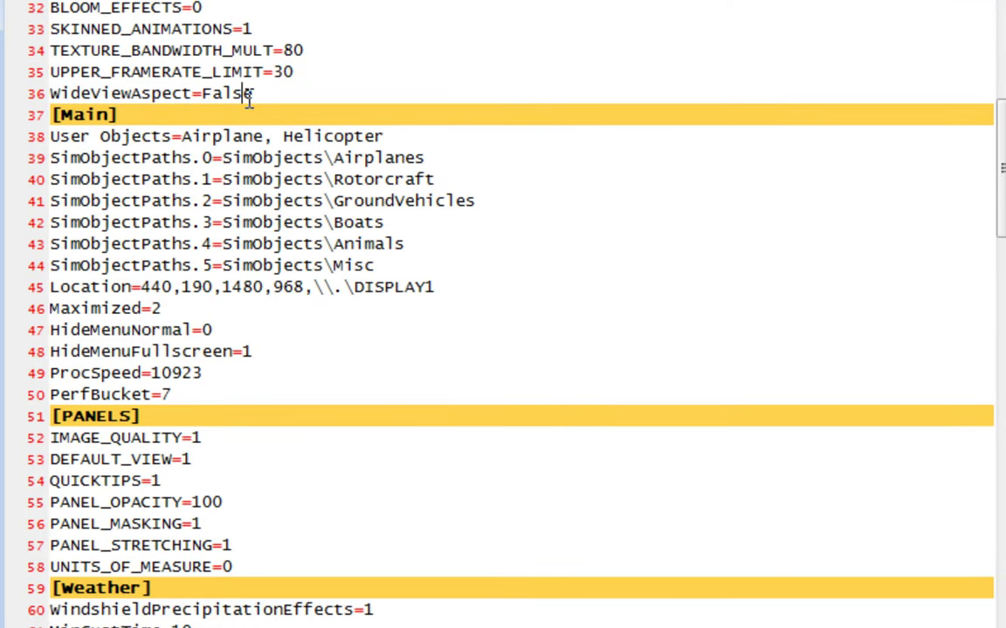
key(Left)
key(Left)
key(Left)
key(Left)
key(Left)
key(shift+End)
text(True)
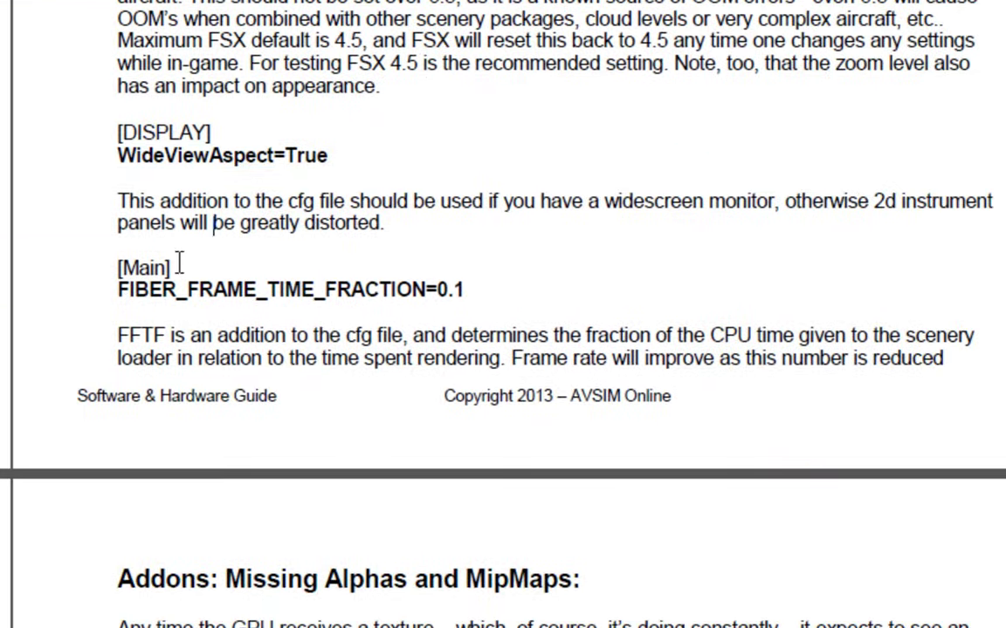
Copy FIBER_FRAME_TIME_FRACTION=0.1 from the guide and paste it on a new line under [Main]
drag(114, 276, 171, 271)
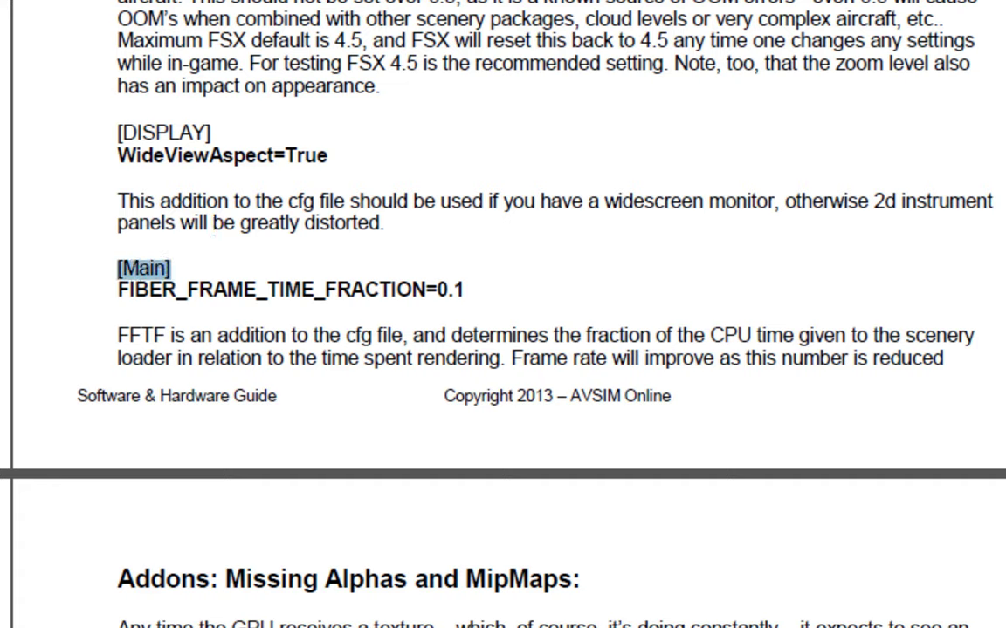
key(alt+Tab)
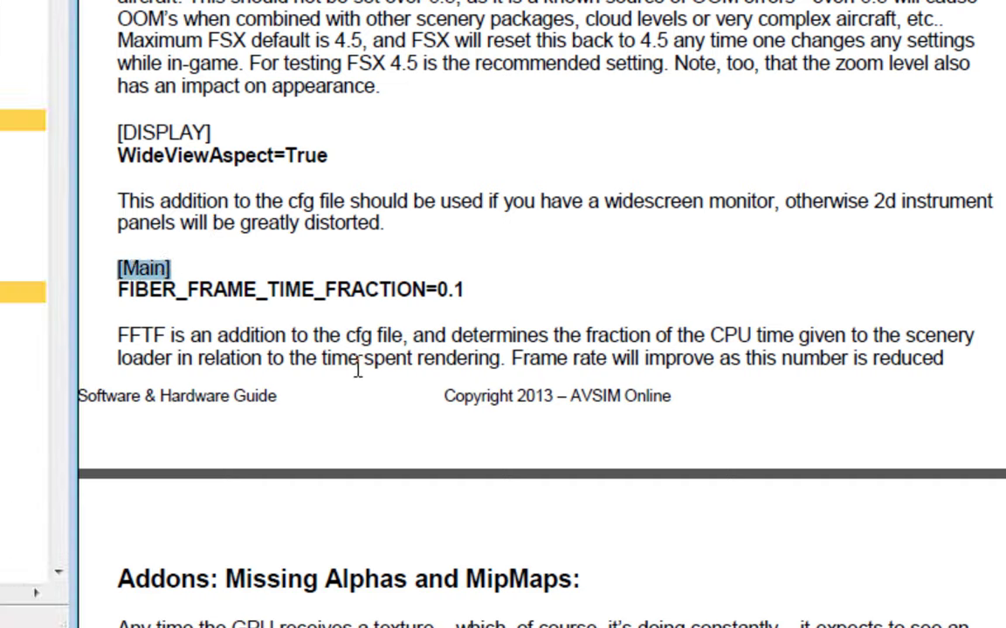
click(331, 360)
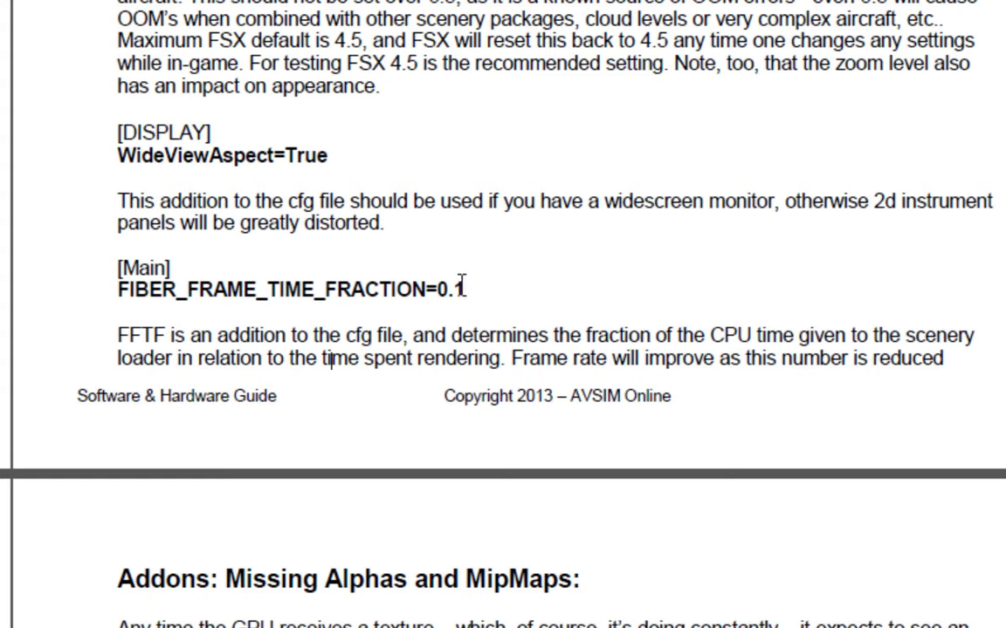
drag(464, 288, 103, 288)
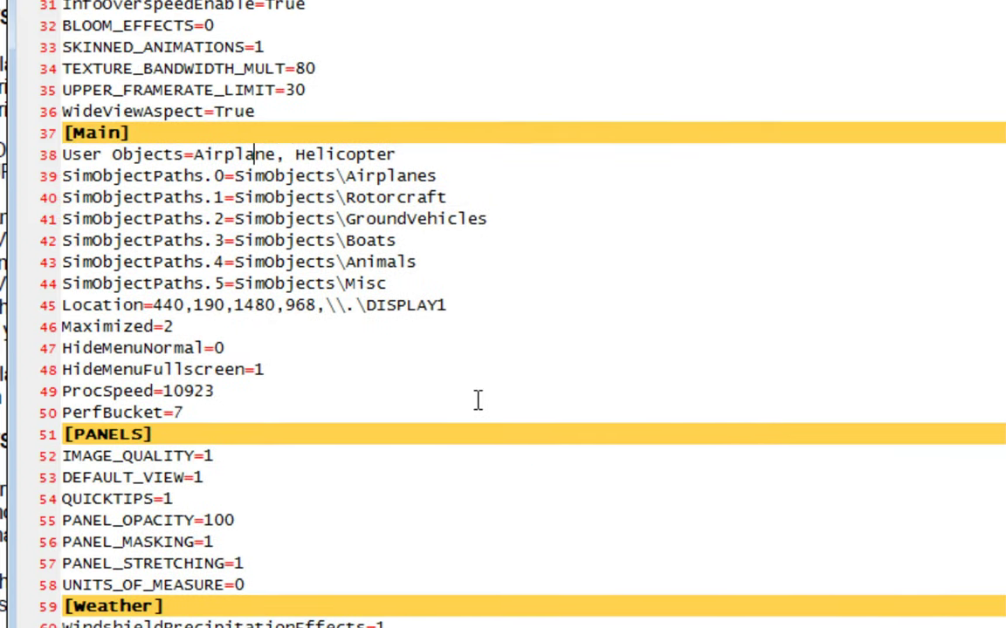
key(Home)
key(Return)
key(Up)
key(ctrl+v)
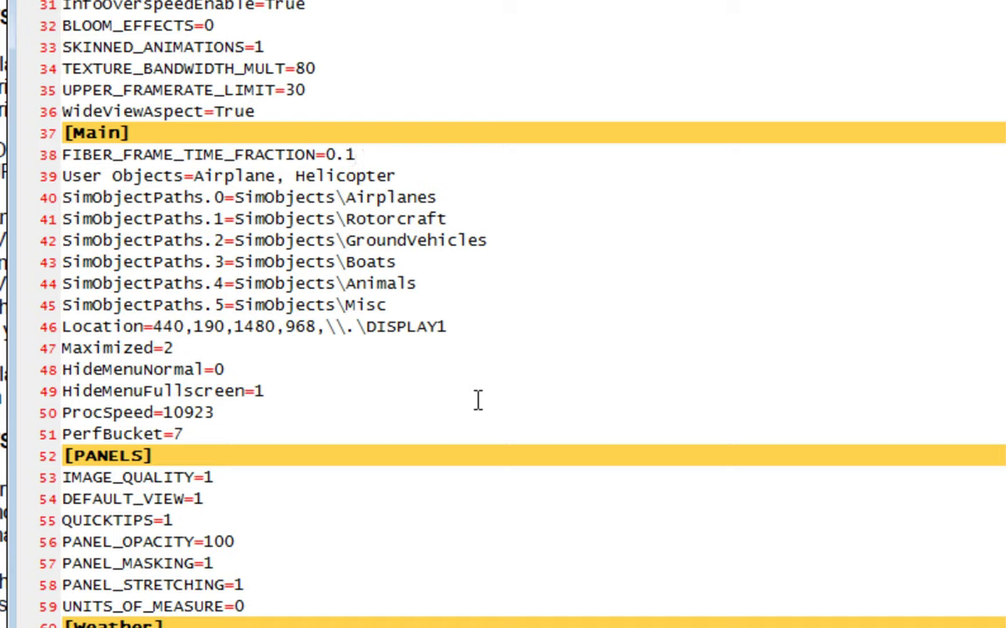
Change the FIBER_FRAME_TIME_FRACTION value to 0.40, trying 0.33 and 0.20 along the way
key(shift+Left)
text(33)
key(shift+Left)
key(shift+Left)
text(2)
text(0)
key(shift+Left)
key(shift+Left)
text(40)
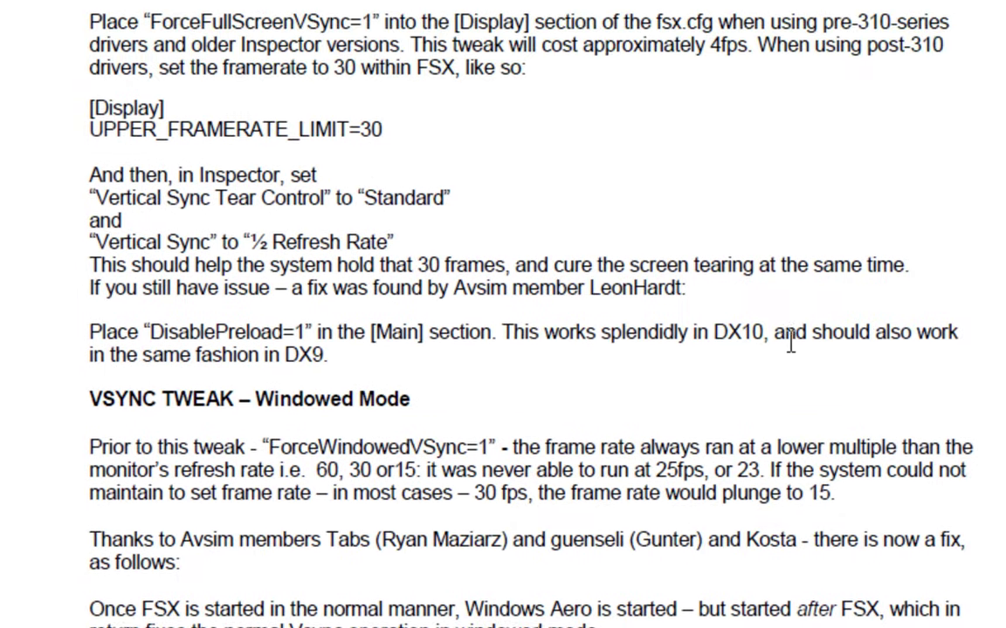
scroll(741, 367, down, 5)
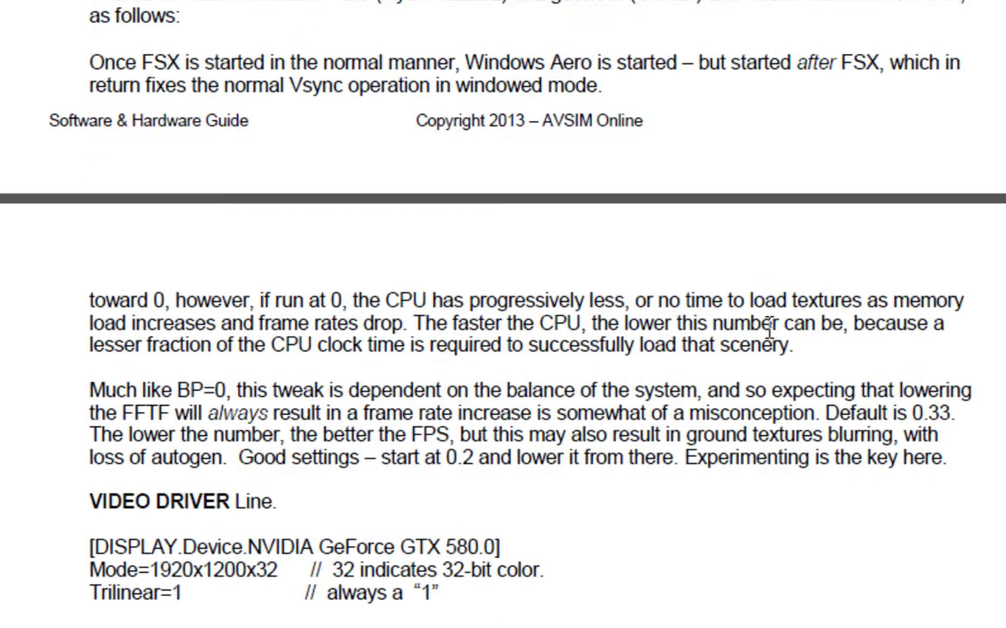
Select the file name fx_skidmark.fx in the guide's Skidmark Tweak
scroll(774, 336, down, 3)
scroll(716, 332, down, 7)
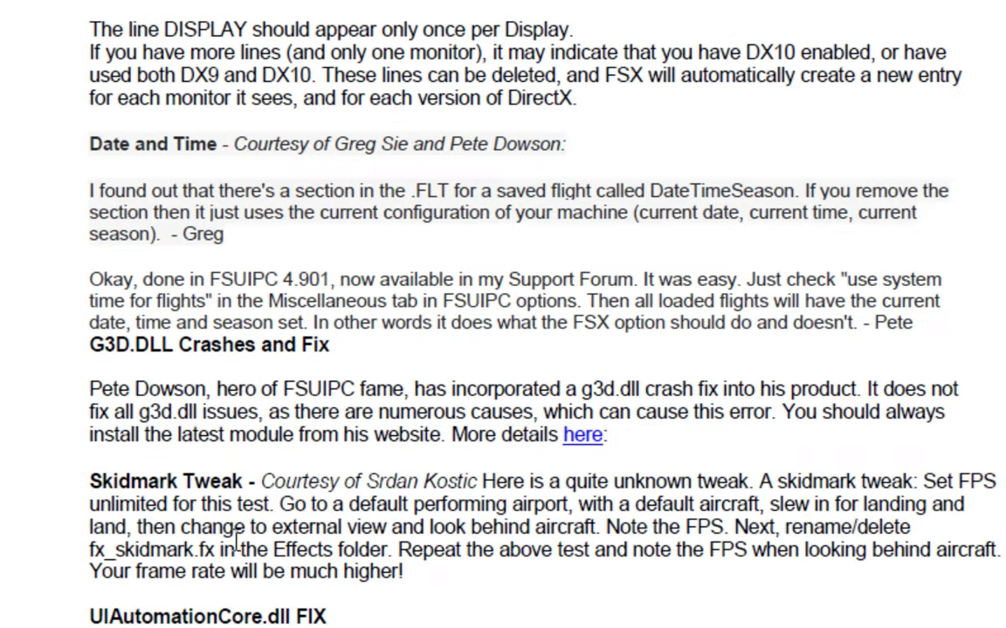
drag(215, 549, 74, 550)
key(ctrl+c)
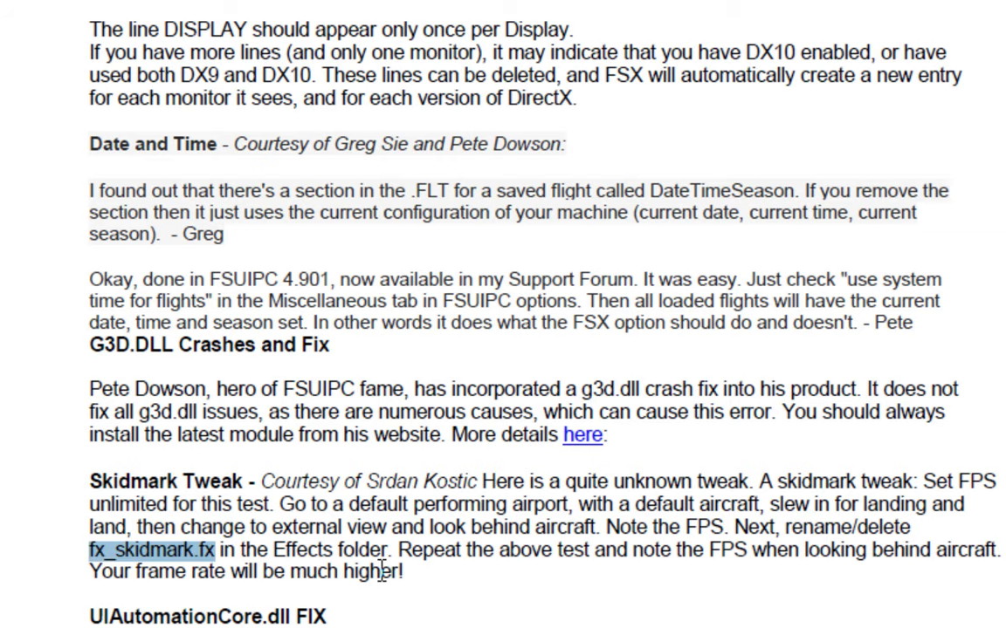
scroll(183, 539, down, 1)
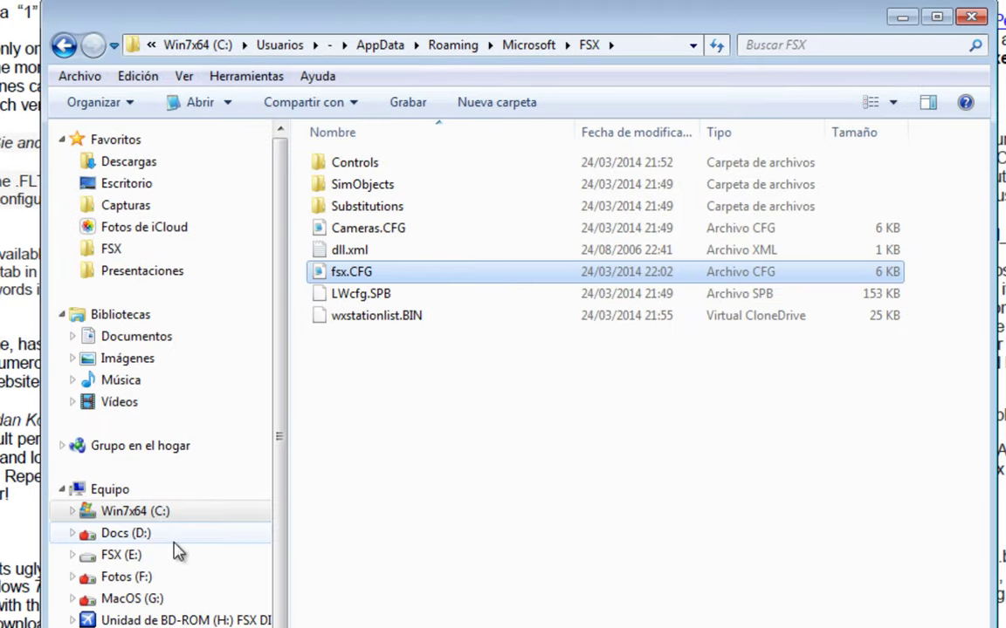
Open the C:\FSX\Effects folder in Windows Explorer
click(186, 512)
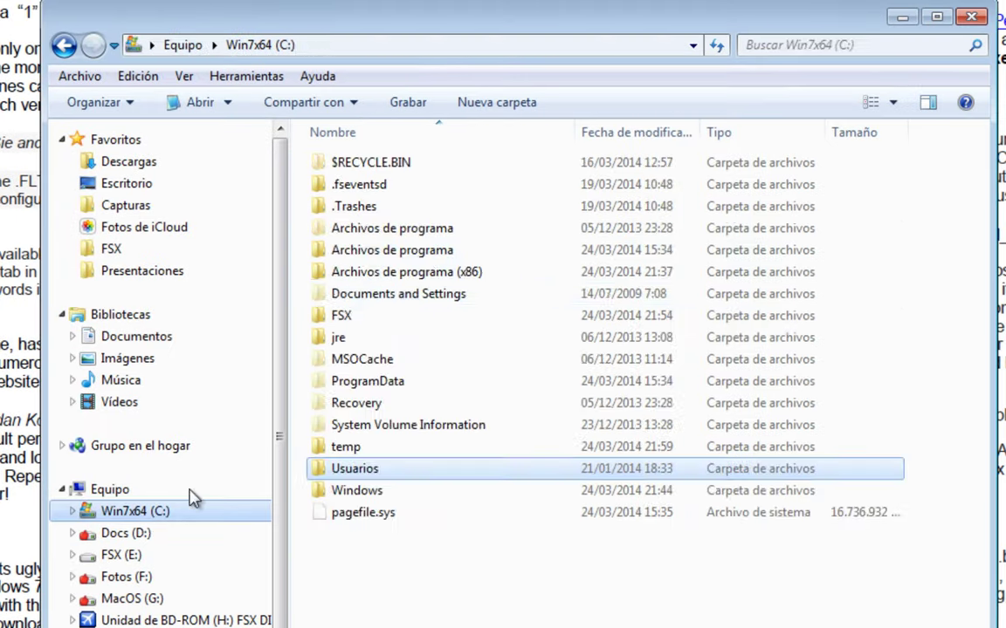
double_click(352, 319)
double_click(356, 297)
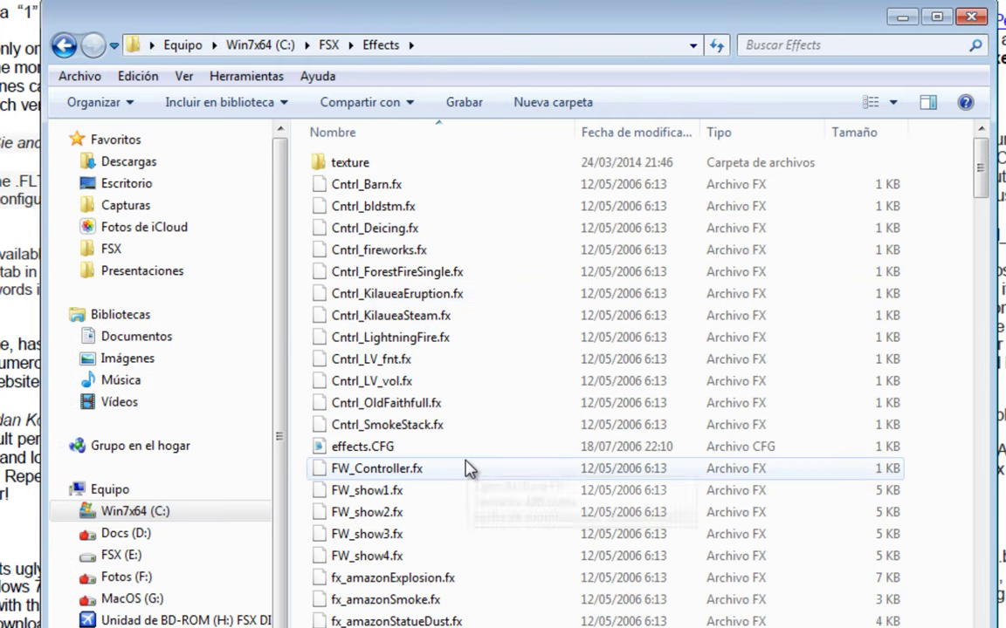
Search the Effects folder for fx_skidmark.fx and back it up into fx_skidmark.rar
click(783, 45)
key(ctrl+v)
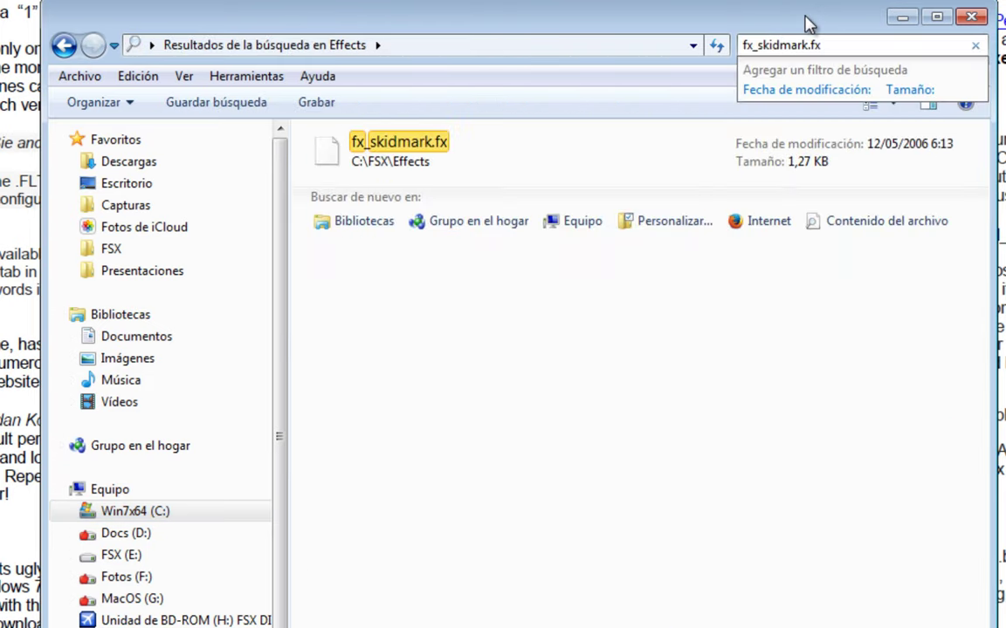
right_click(384, 175)
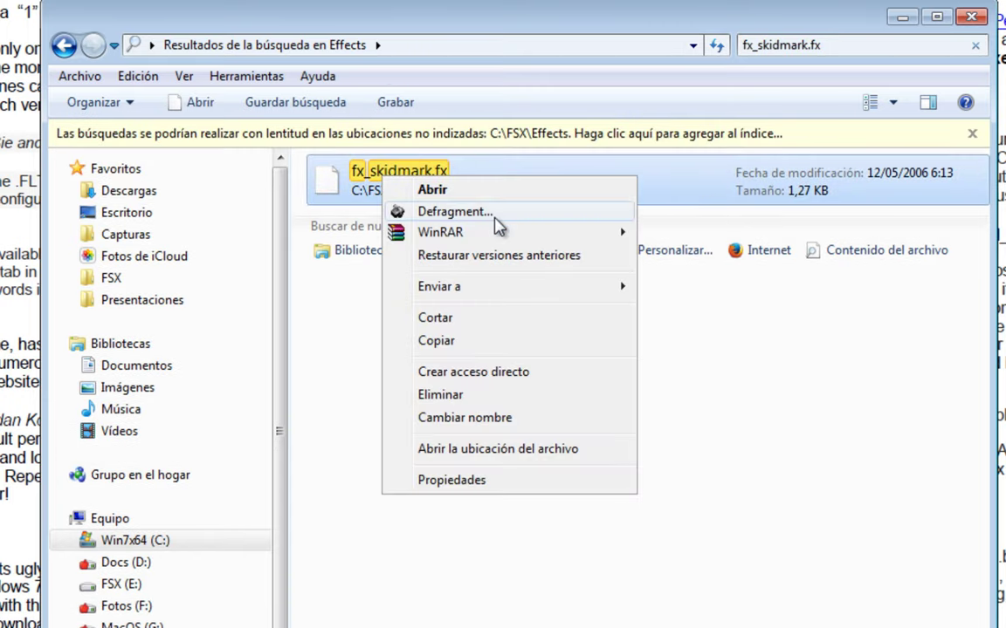
right_click(430, 187)
mouse_move(646, 241)
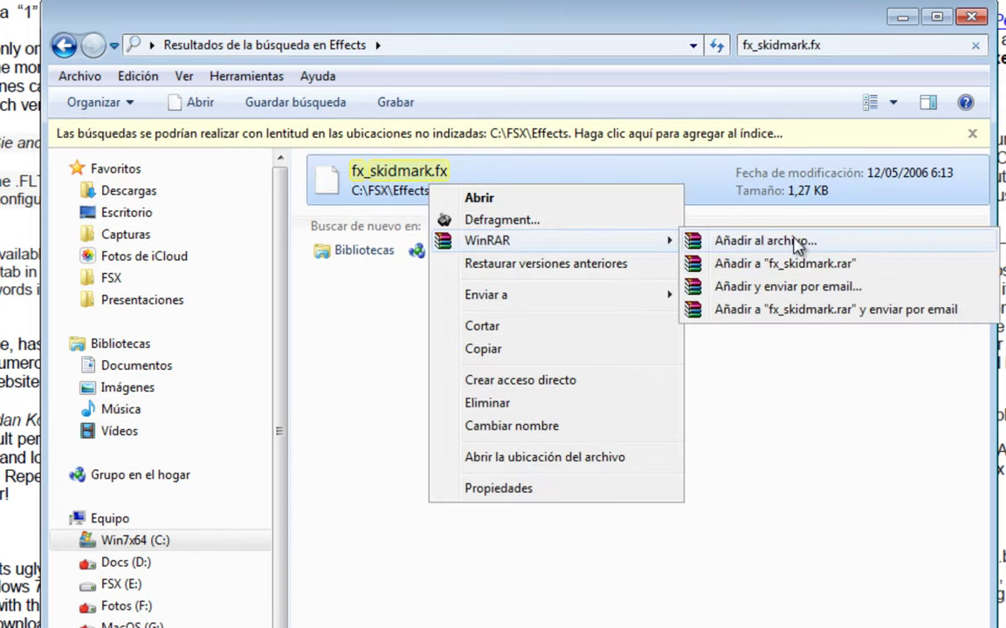
click(785, 264)
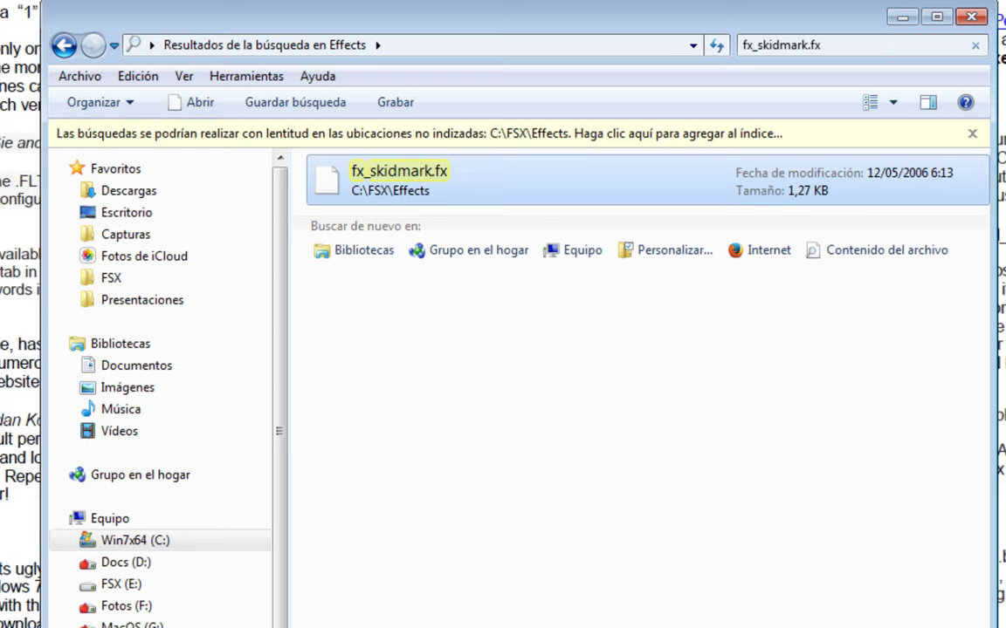
Delete fx_skidmark.fx to the Recycle Bin
right_click(433, 180)
click(482, 392)
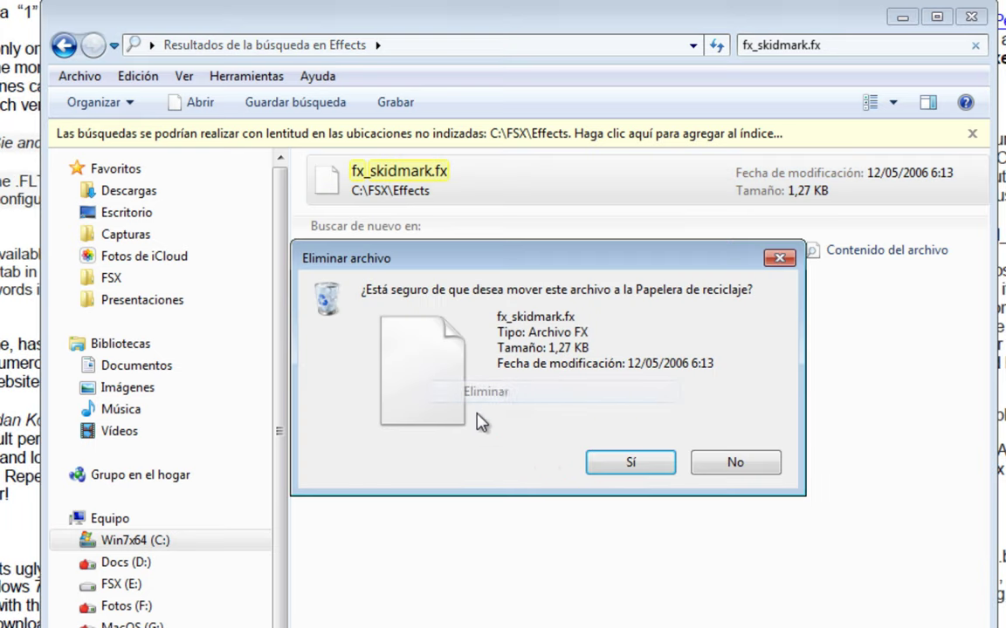
click(632, 464)
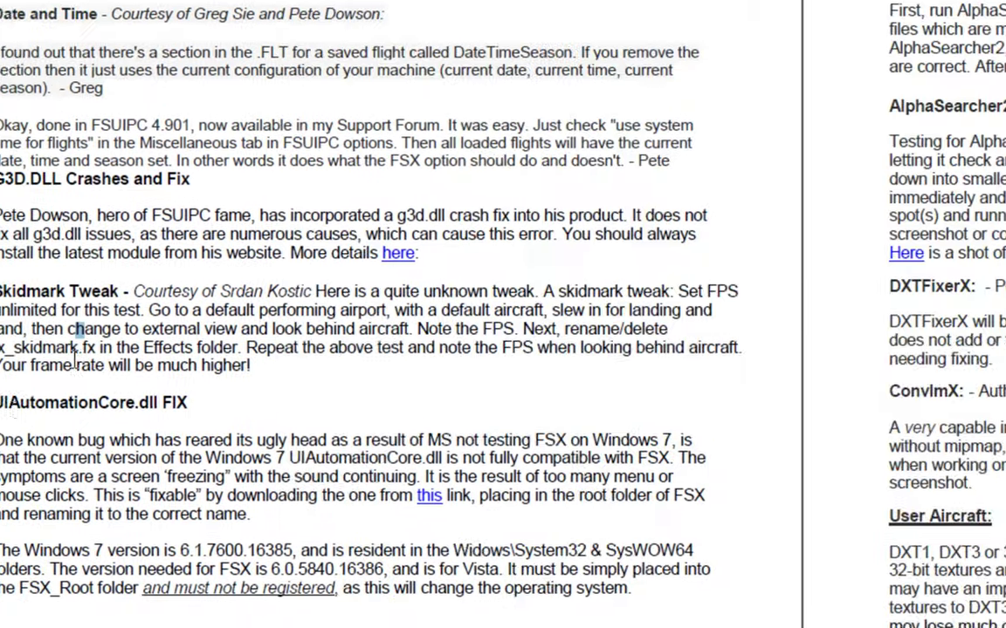
Select UIAutomationCore.dll in the guide's section heading
click(1, 403)
shift+click(164, 405)
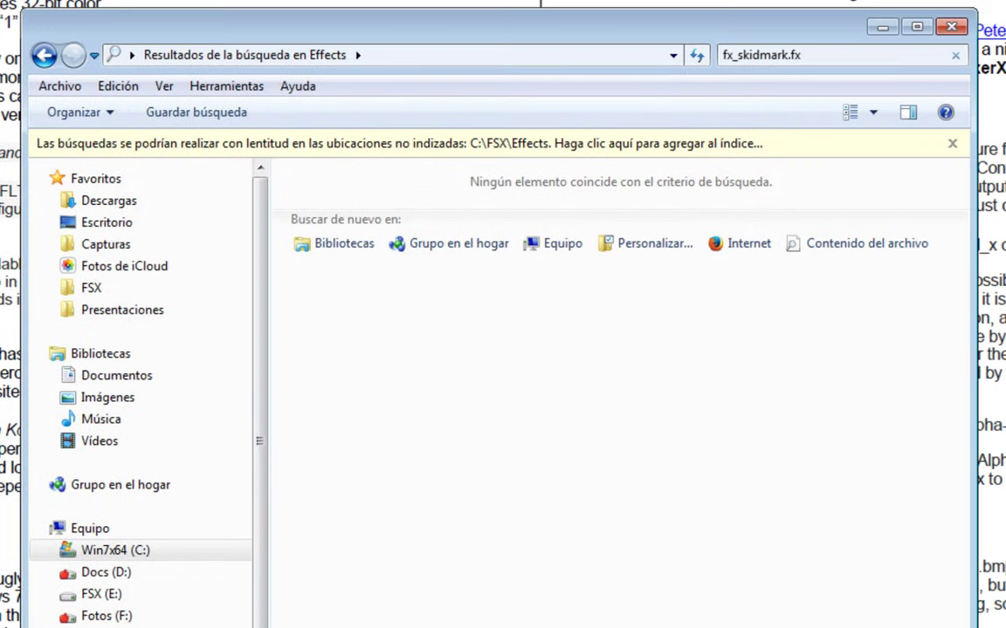
Cut UIAutomationCore.dll from L:\Flight Simulator X\Instalación FSX
click(952, 144)
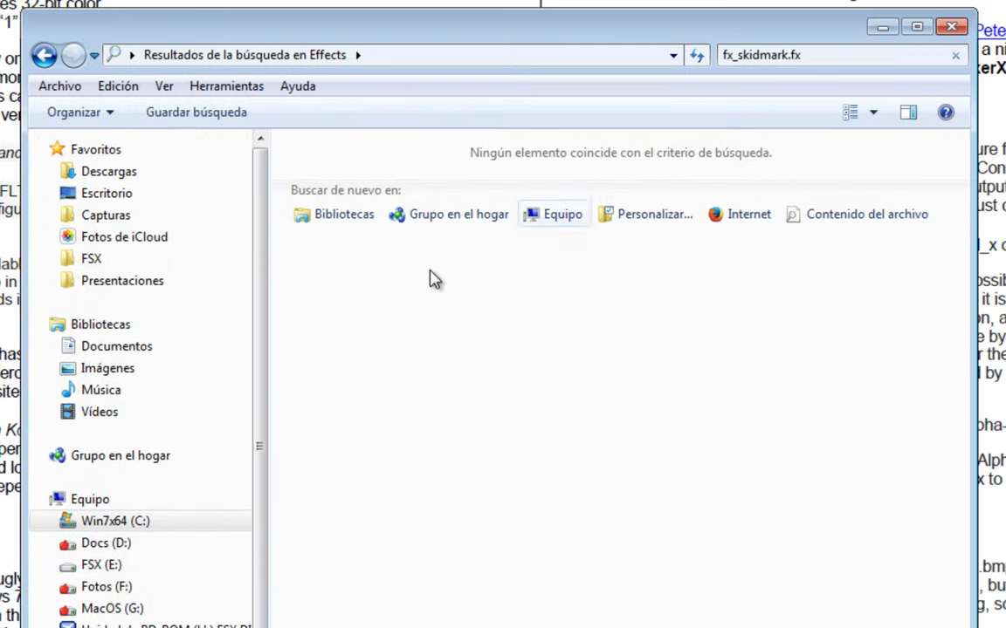
click(141, 524)
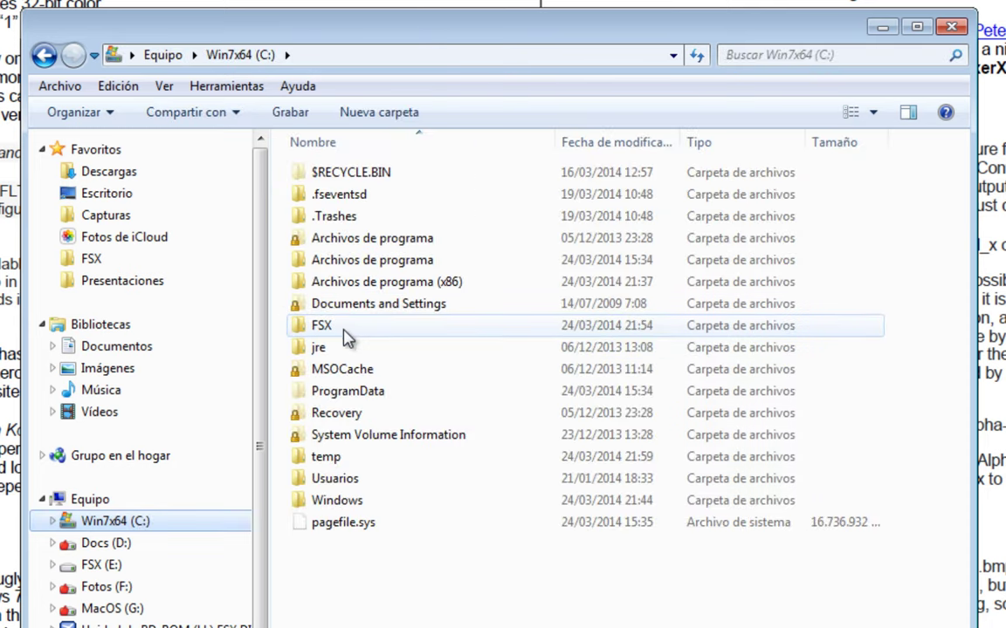
click(105, 627)
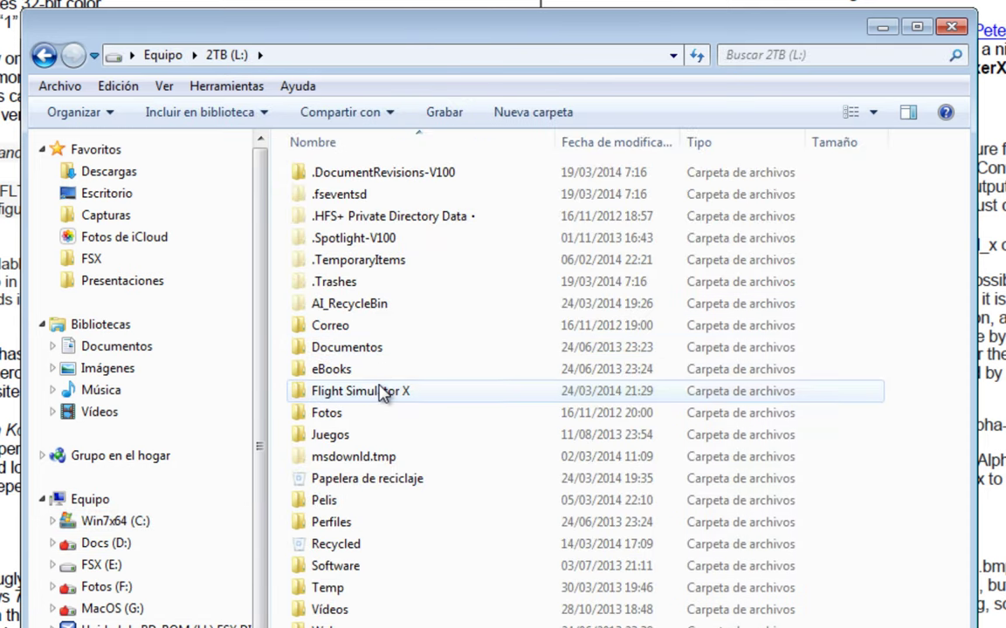
double_click(381, 390)
double_click(365, 285)
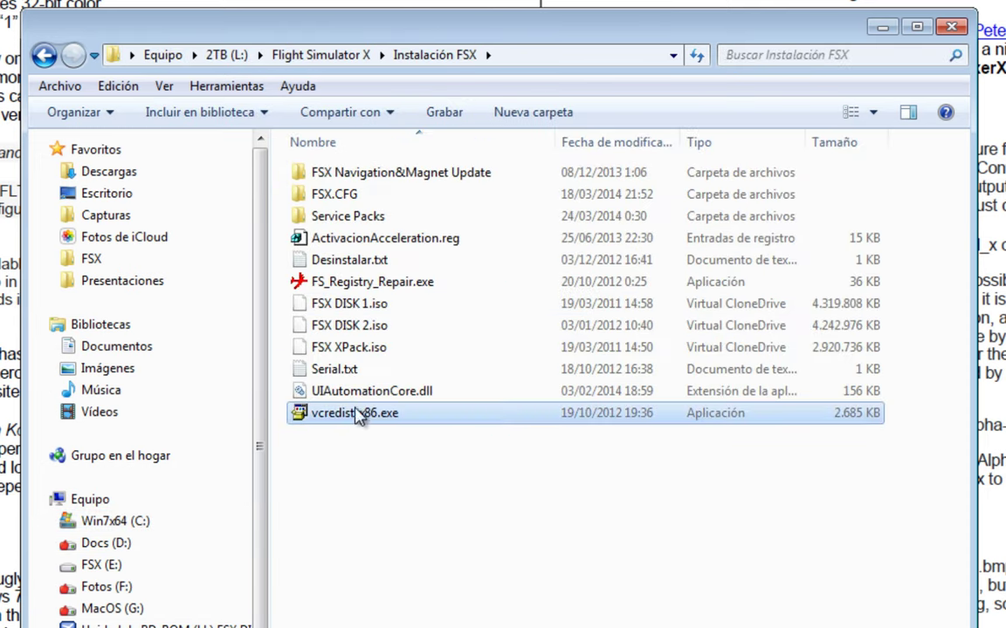
click(407, 394)
right_click(328, 400)
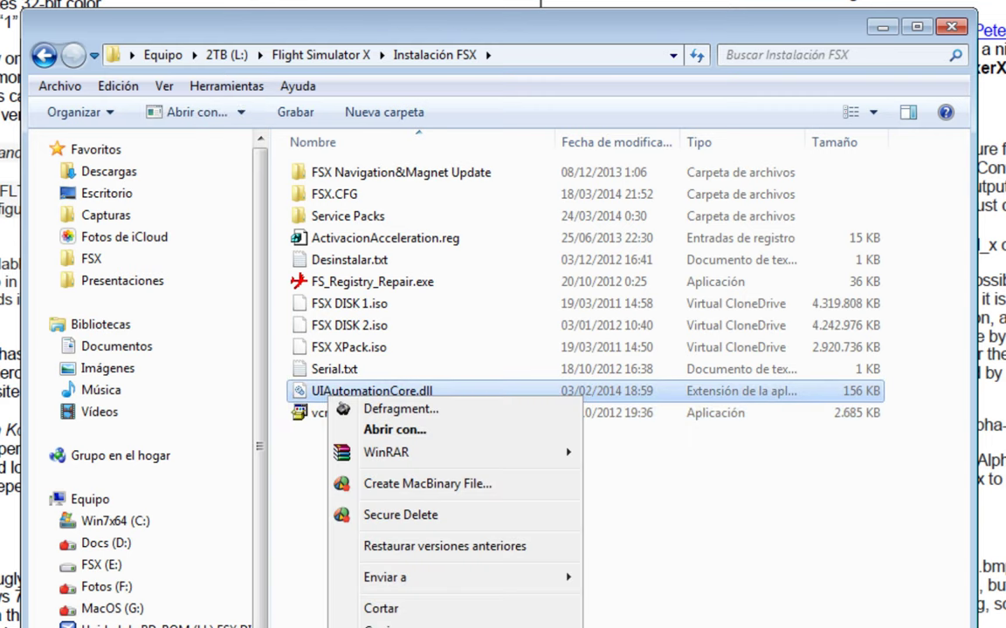
click(381, 608)
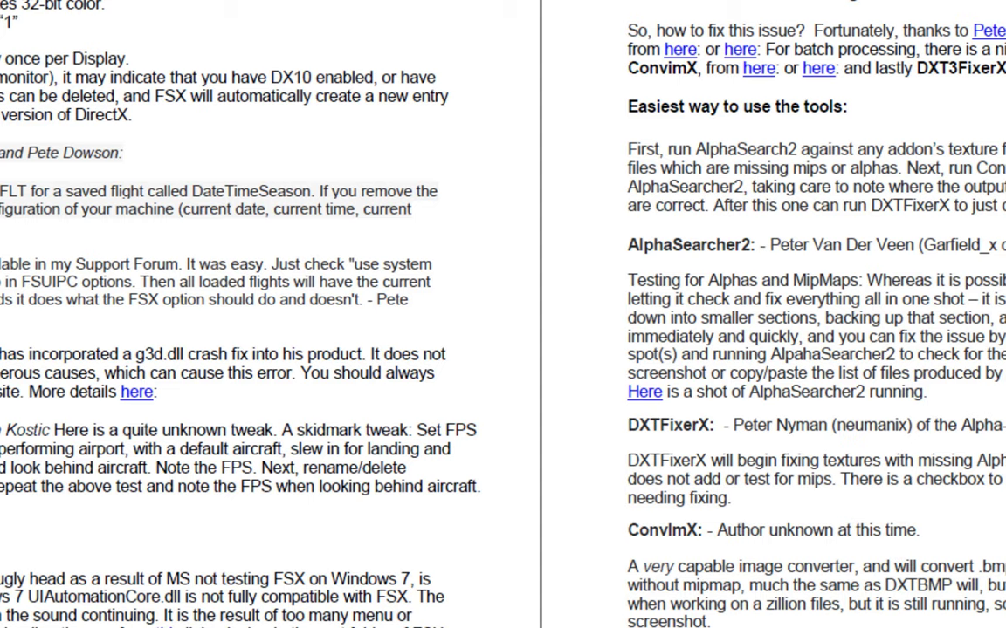
Paste UIAutomationCore.dll into C:\FSX from a second Explorer window
key(alt+Tab)
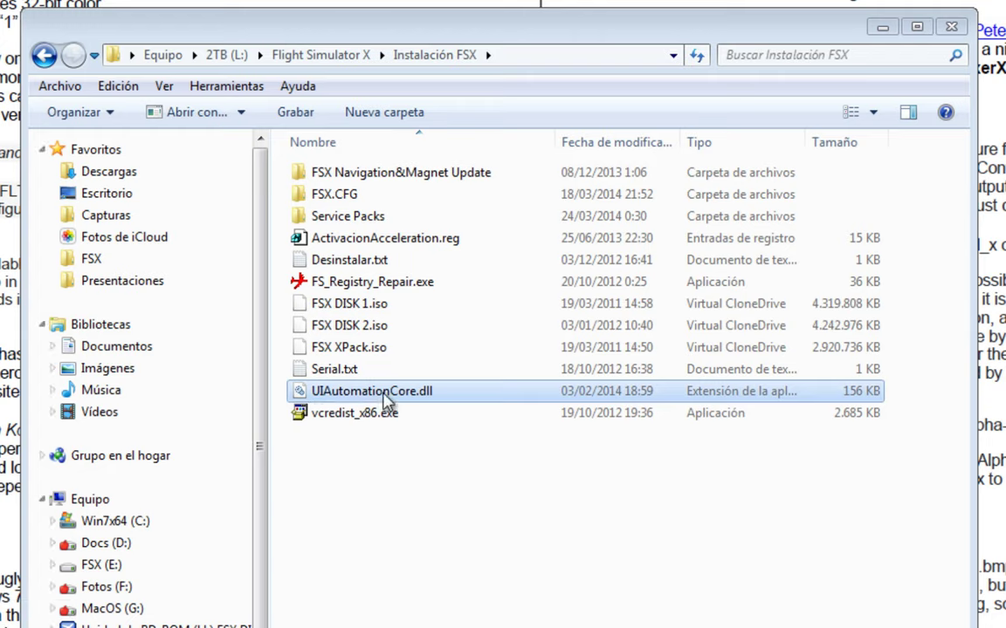
key(super+e)
double_click(404, 229)
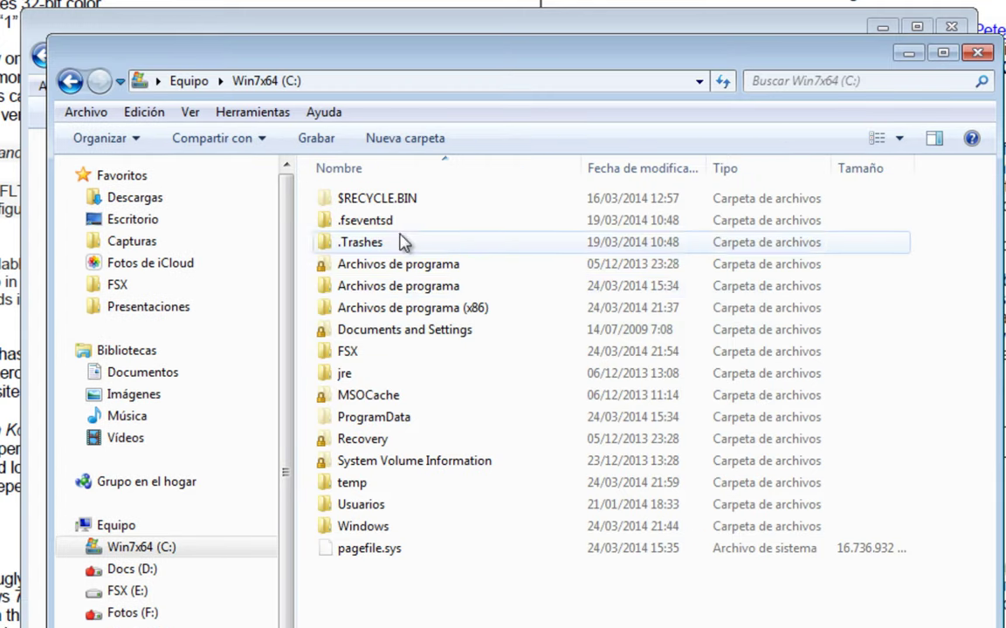
double_click(358, 353)
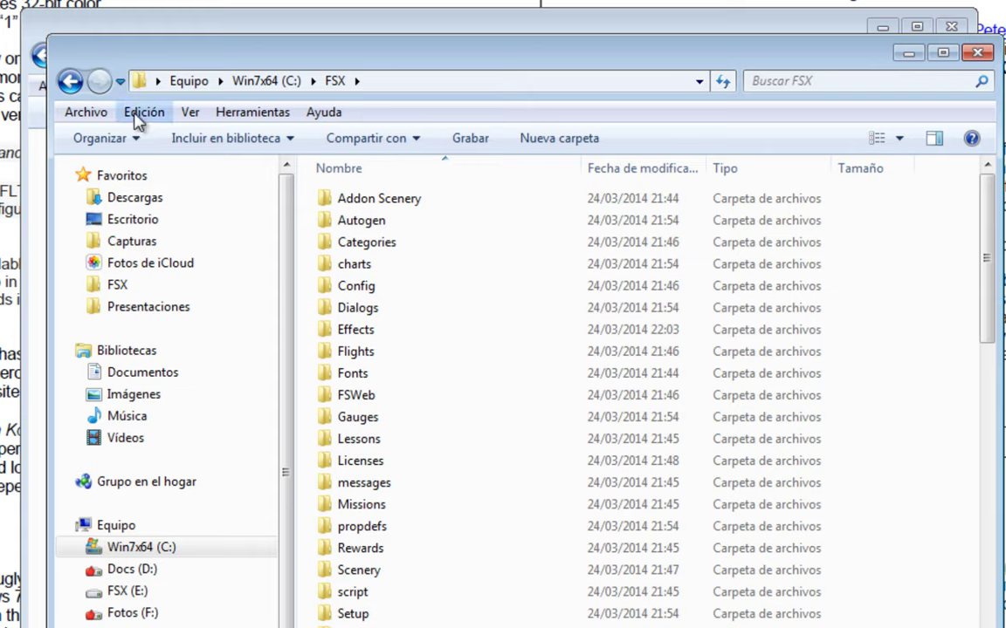
click(143, 111)
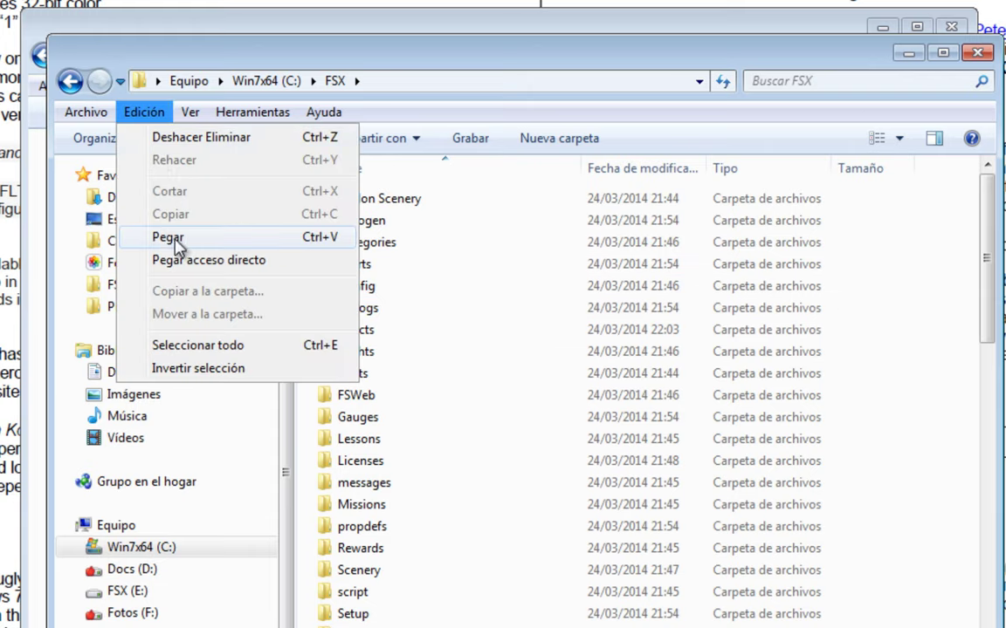
click(201, 237)
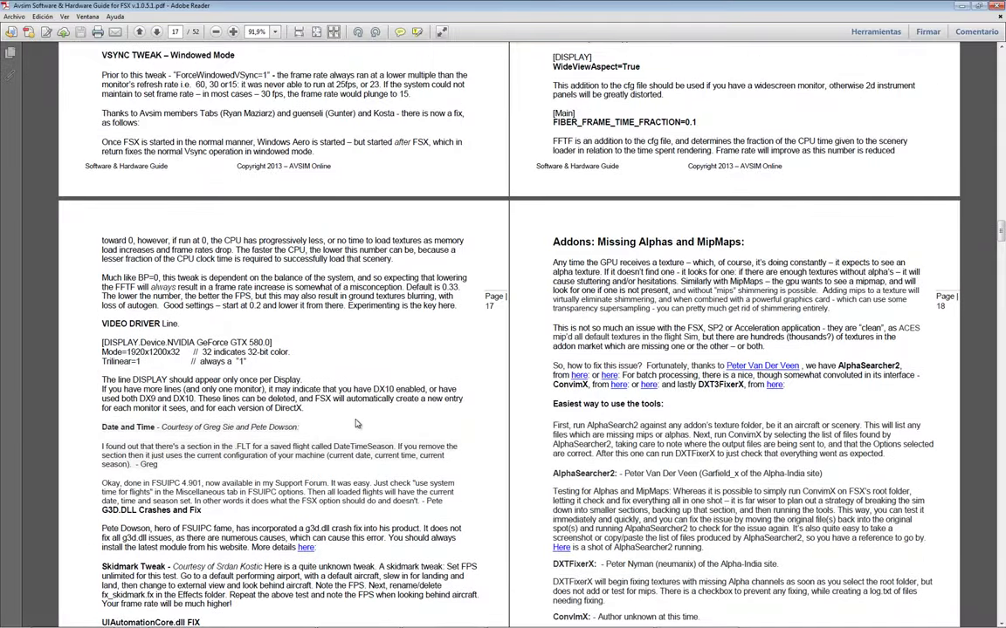
Scroll the guide past the UIAutomationCore.dll fix and bring the Instalación FSX window forward
scroll(322, 384, down, 10)
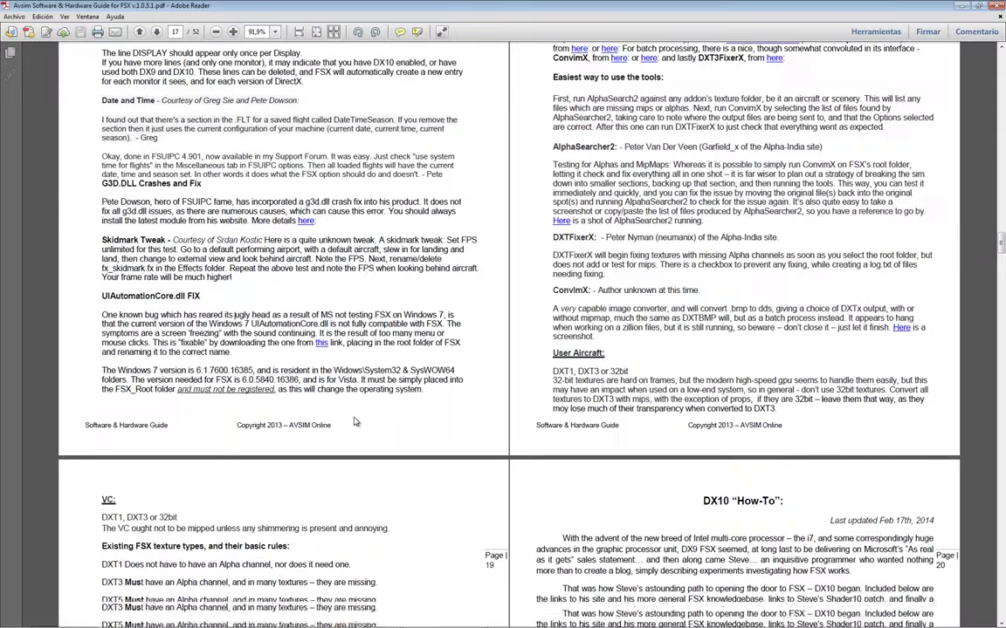
scroll(353, 416, down, 3)
scroll(352, 416, up, 3)
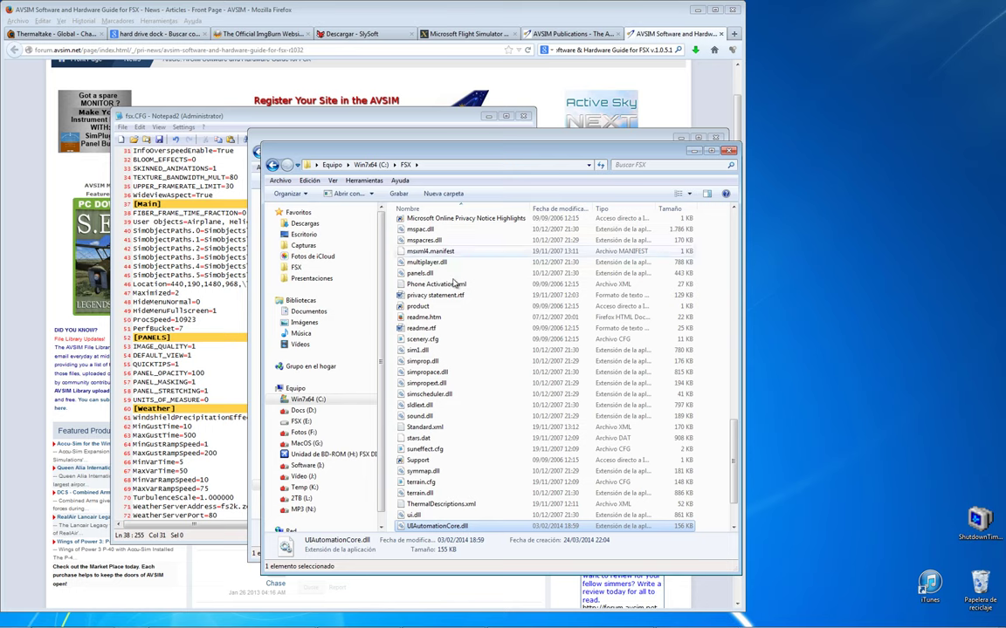
click(371, 112)
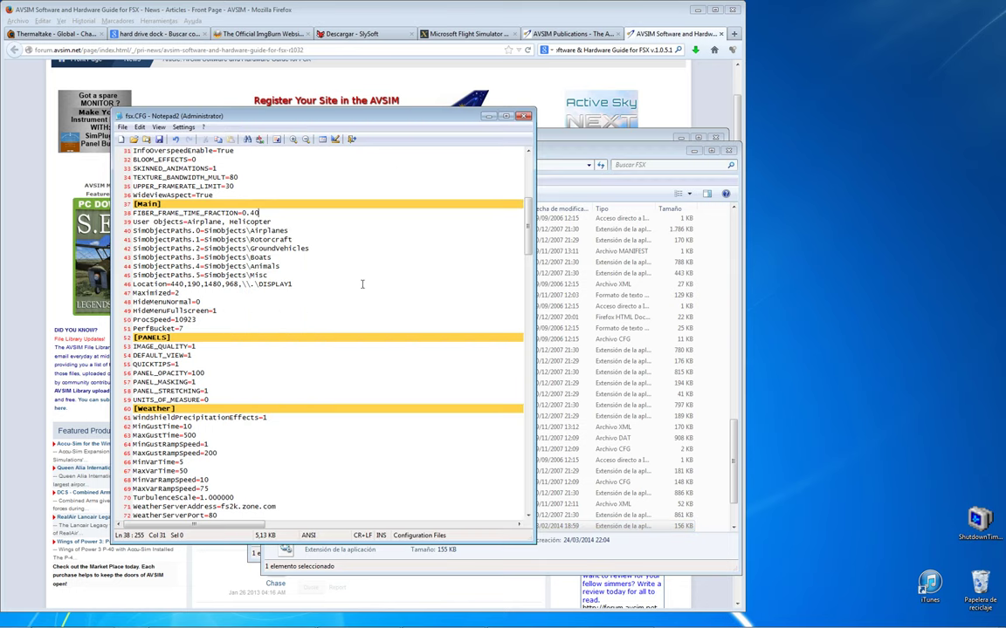
mouse_move(342, 621)
click(185, 618)
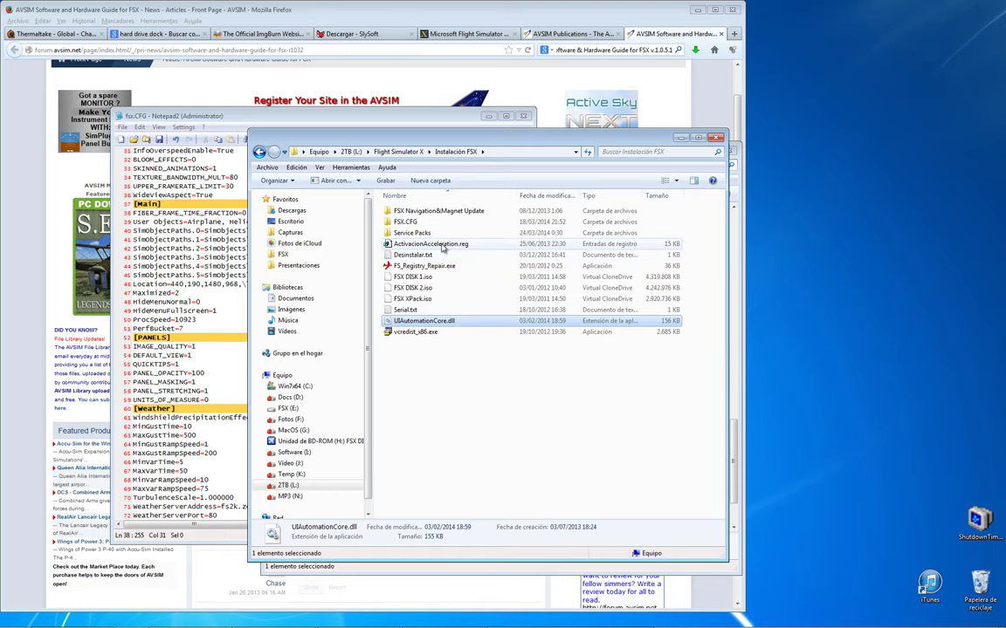
View the inspector_4xS.jpg screenshot from the FSX.CFG folder in a smaller window
double_click(421, 227)
double_click(403, 211)
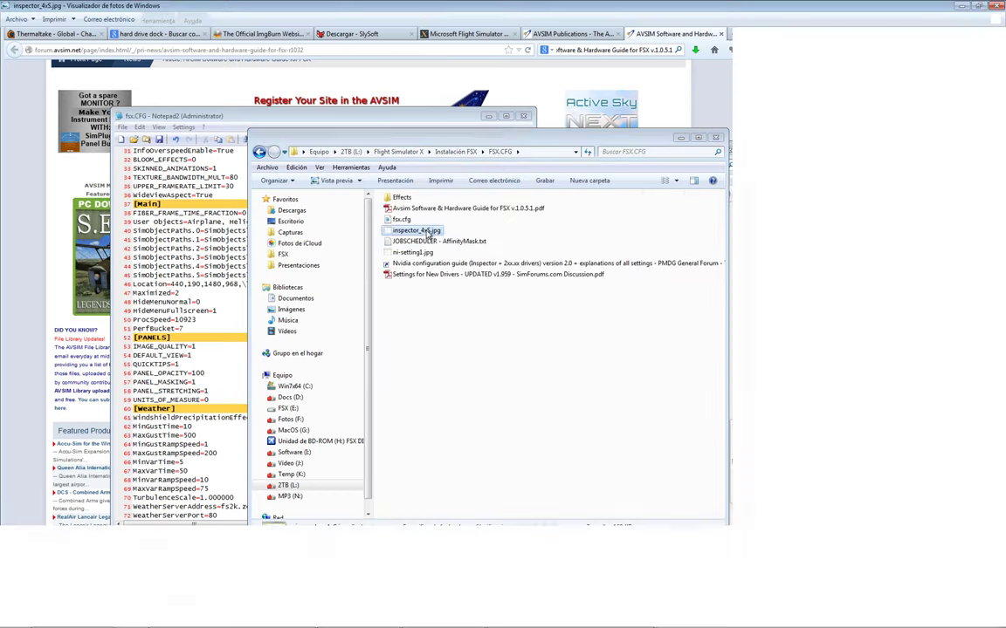
drag(667, 17, 512, 149)
Launch nvidiaInspector.exe from E:\FSX_Addons\nvidiaInspector
mouse_move(331, 625)
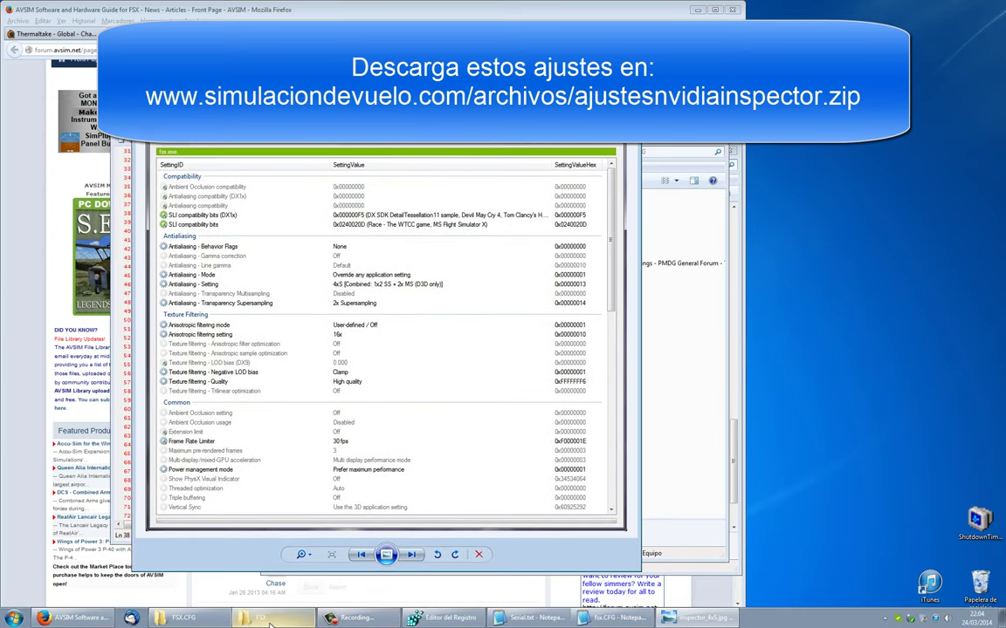
click(221, 619)
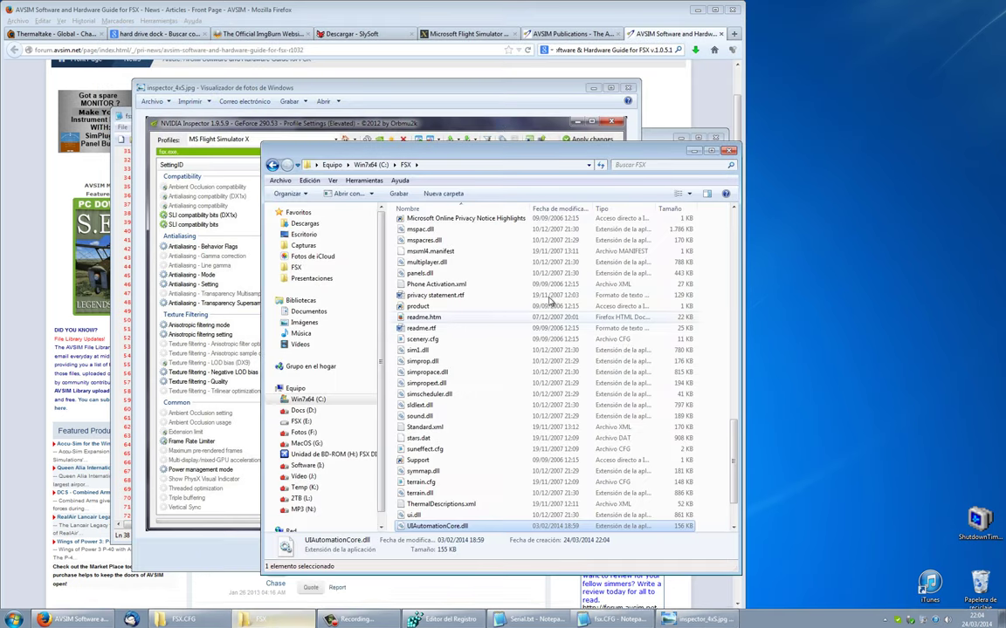
drag(446, 150, 632, 117)
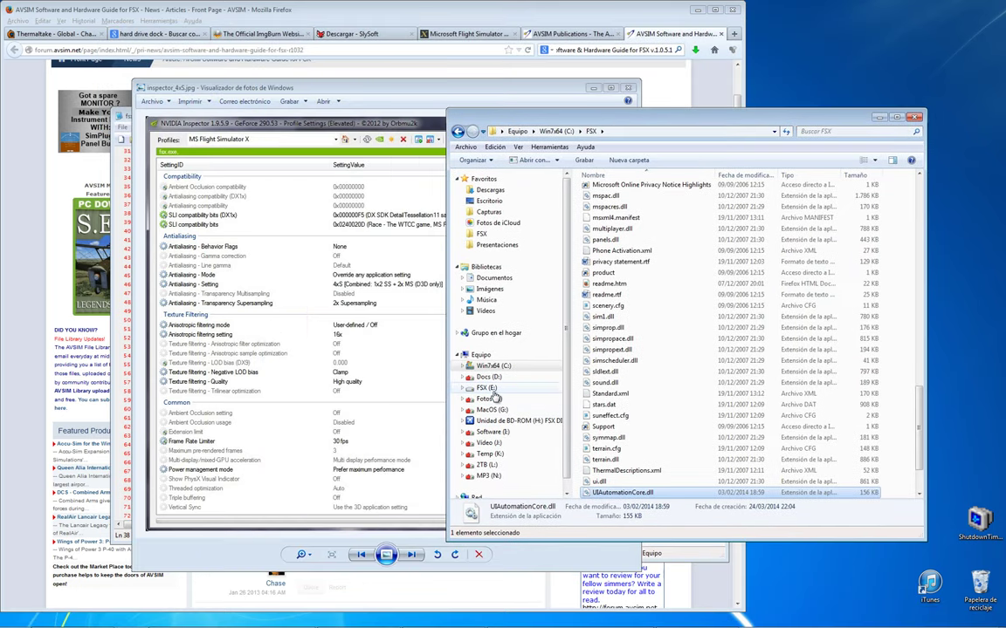
click(485, 387)
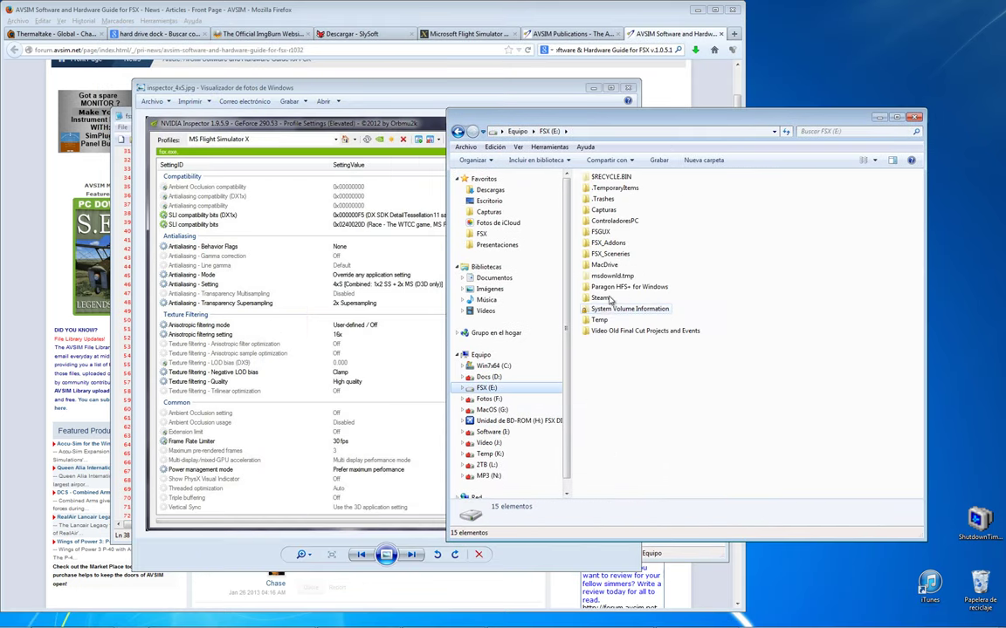
double_click(609, 243)
scroll(617, 367, down, 1)
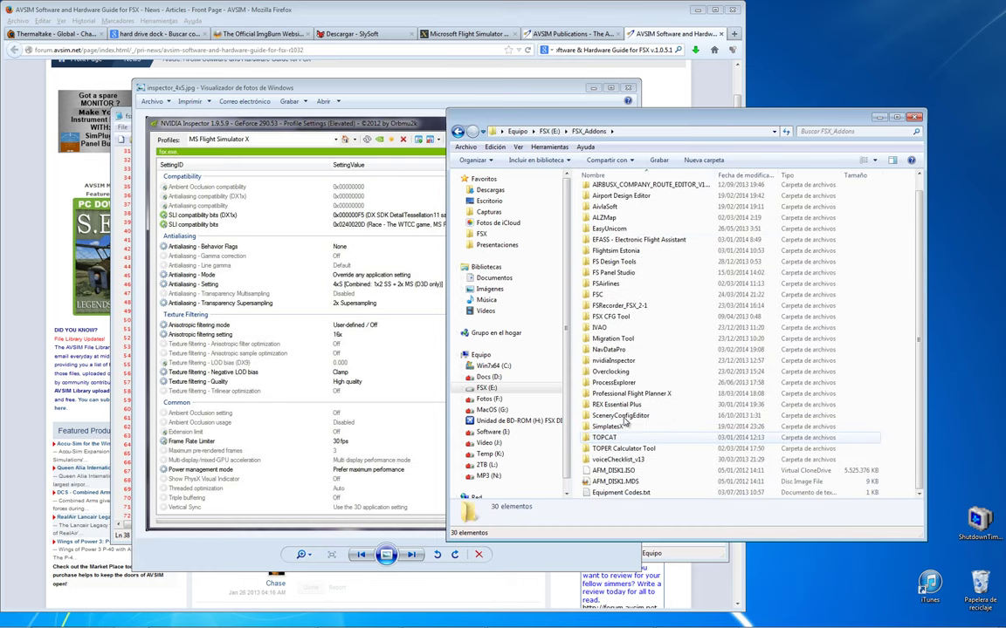
double_click(613, 360)
double_click(624, 212)
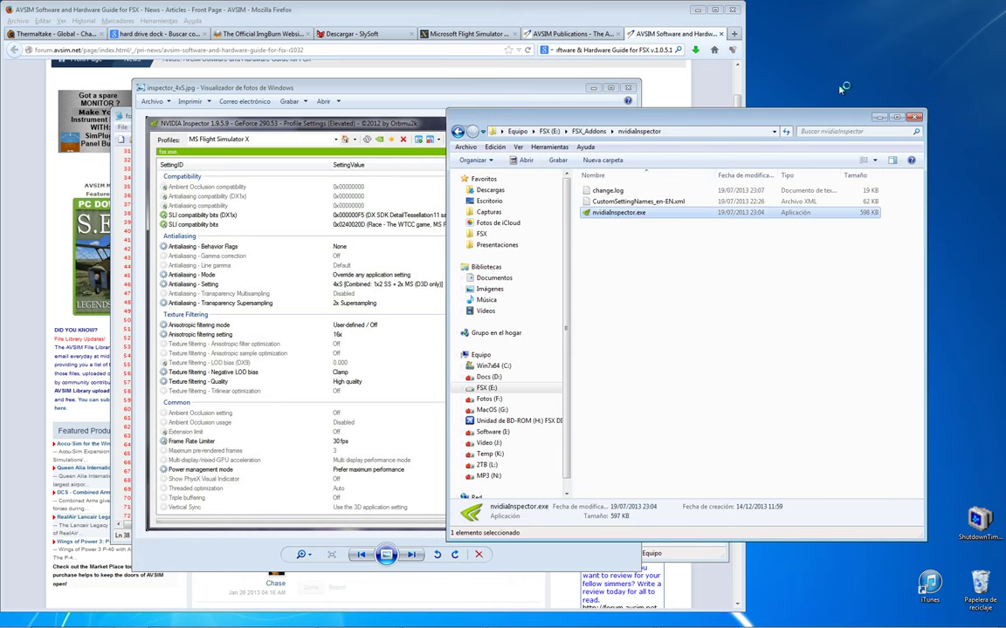
Open NVIDIA Inspector's driver profile settings beside the reference screenshot
click(879, 117)
drag(515, 187, 737, 172)
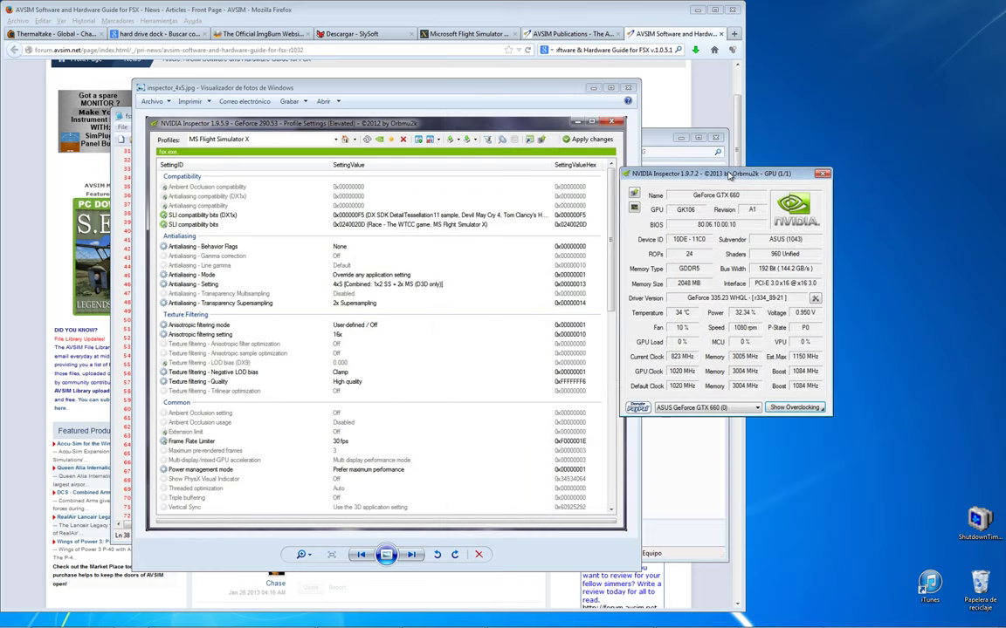
click(814, 301)
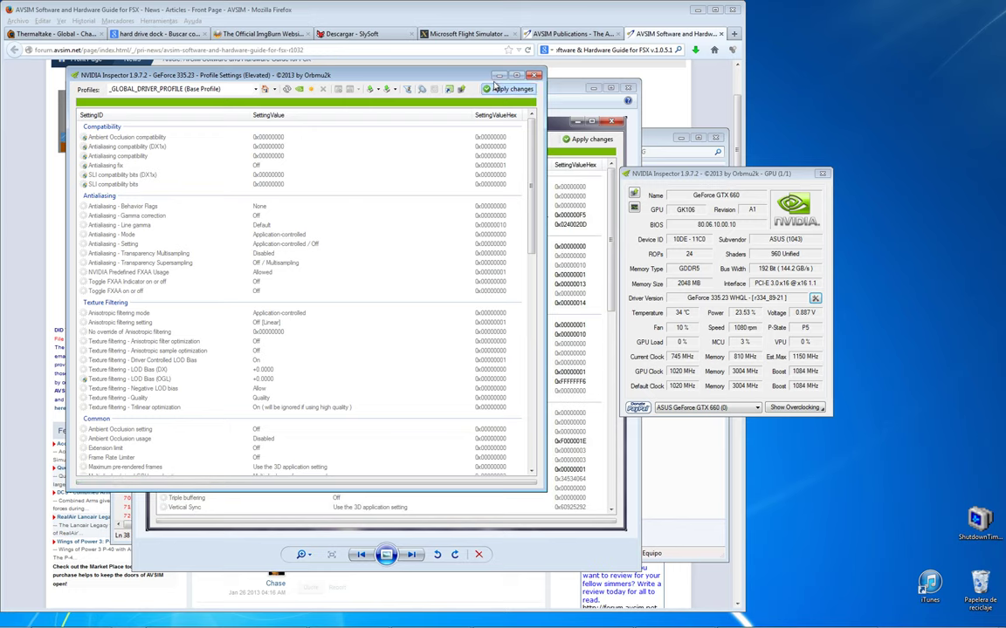
drag(93, 69, 575, 103)
drag(480, 92, 351, 93)
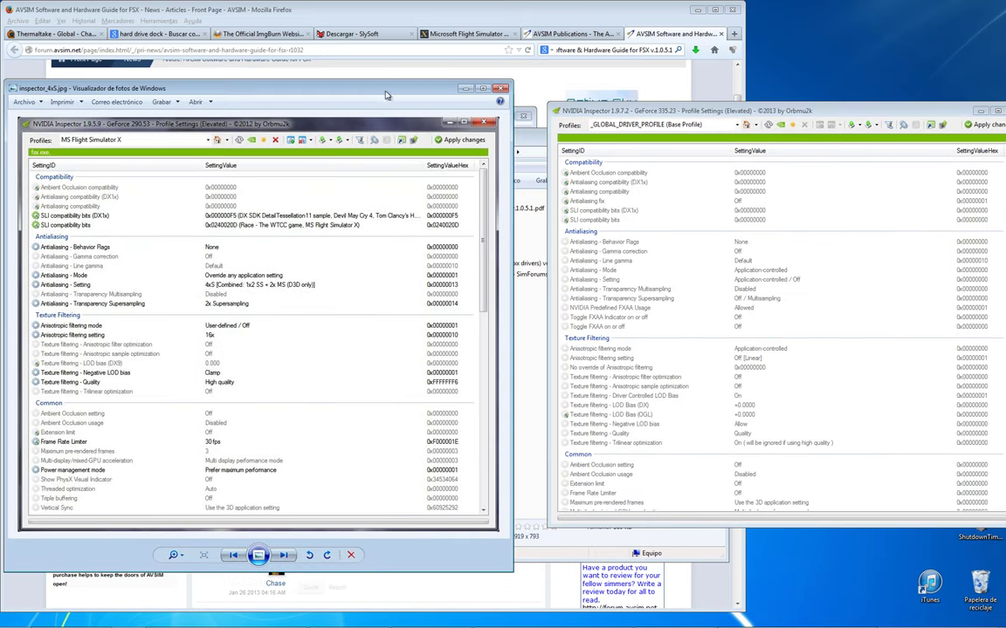
drag(671, 111, 613, 106)
Load the MS Flight Simulator X profile
click(588, 120)
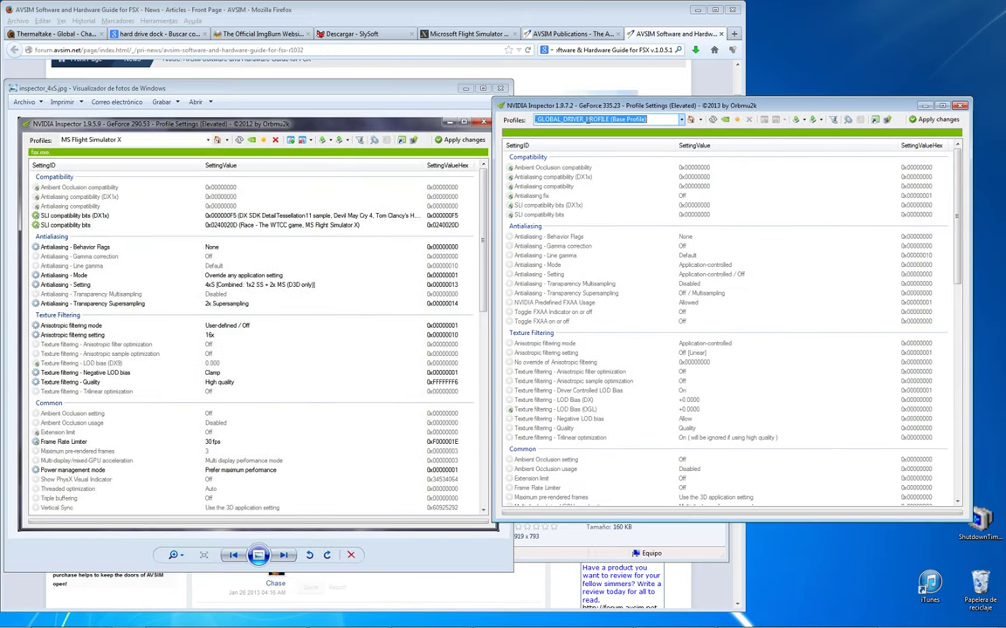
text(MS Flight Simulator X)
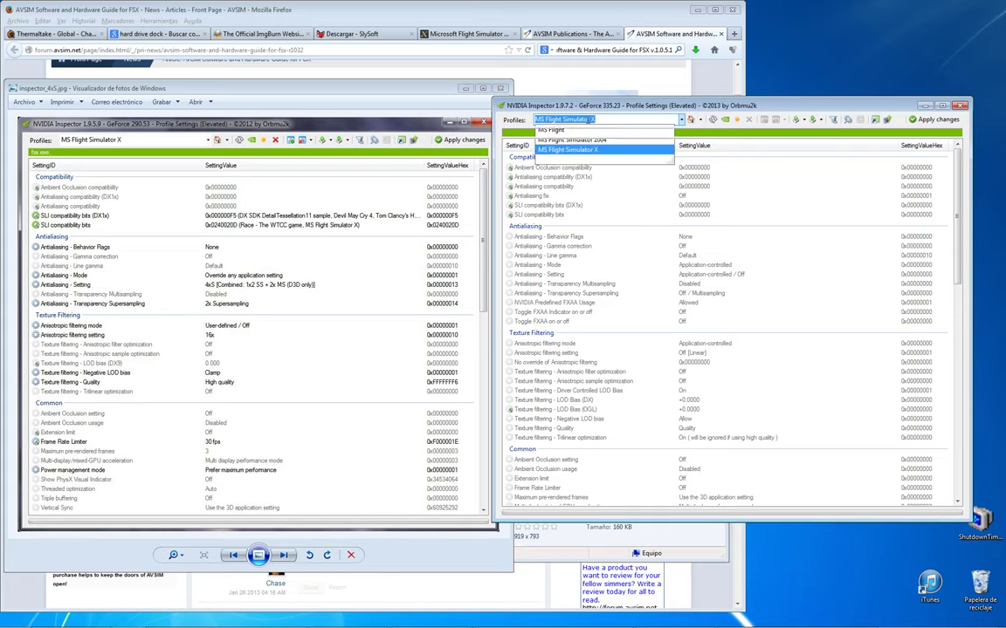
key(Return)
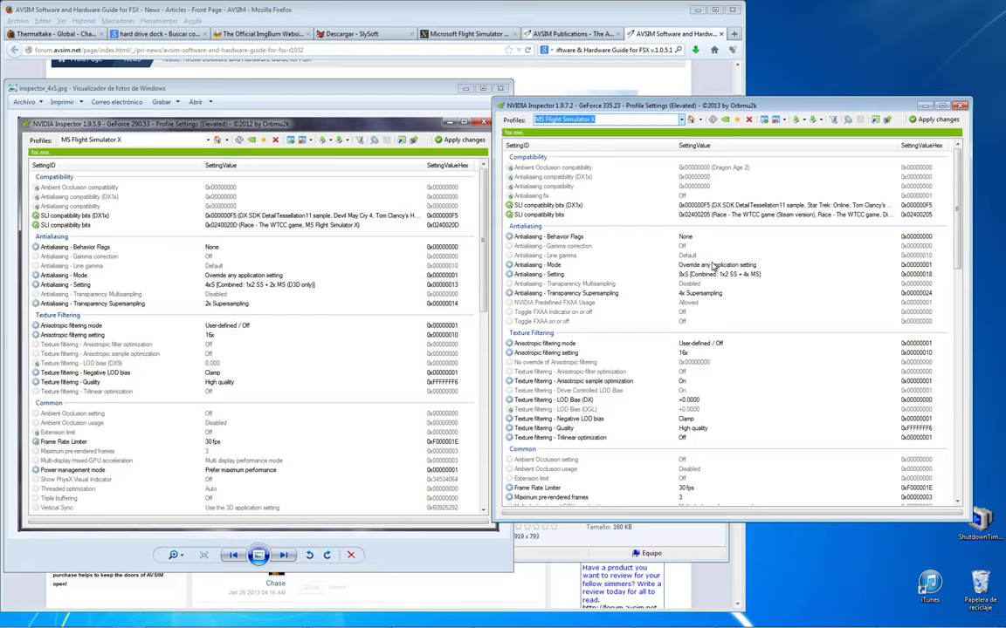
click(267, 618)
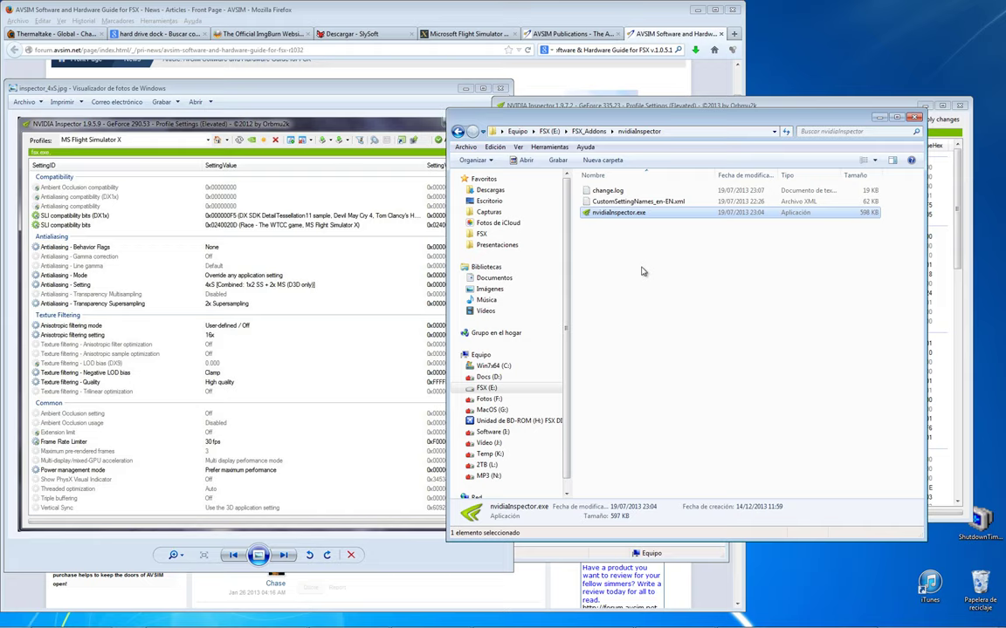
Run the 335.23 driver installer from I:\PC\Controladores as administrator
click(638, 340)
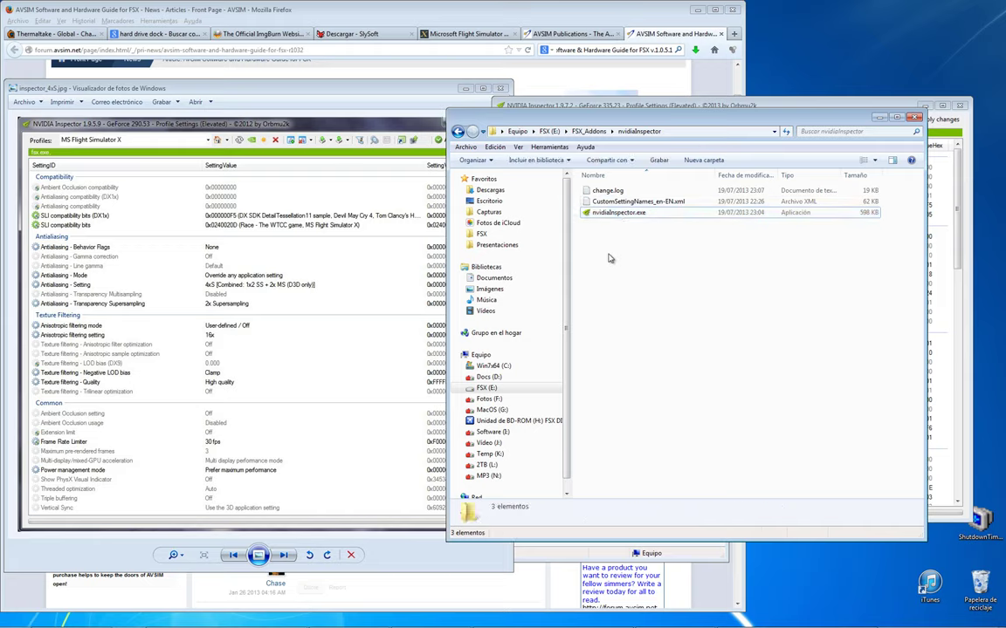
click(492, 431)
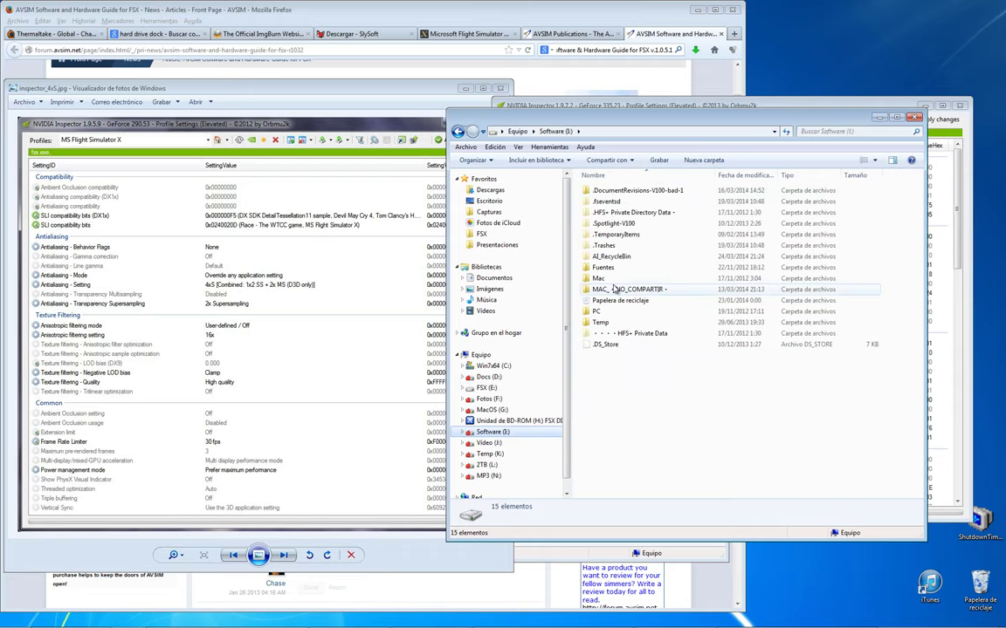
double_click(604, 315)
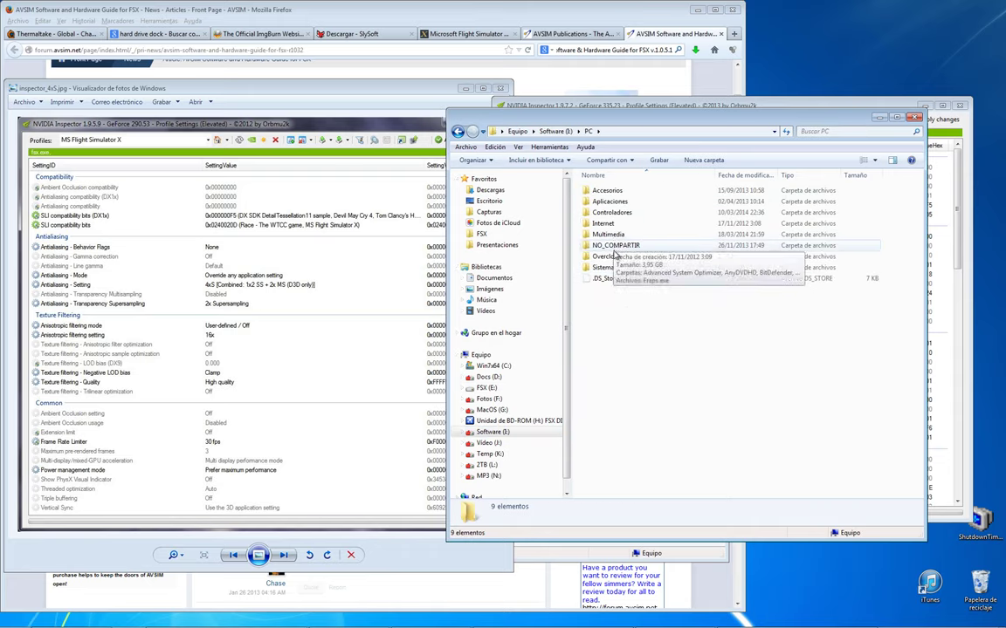
double_click(611, 212)
click(611, 268)
right_click(611, 269)
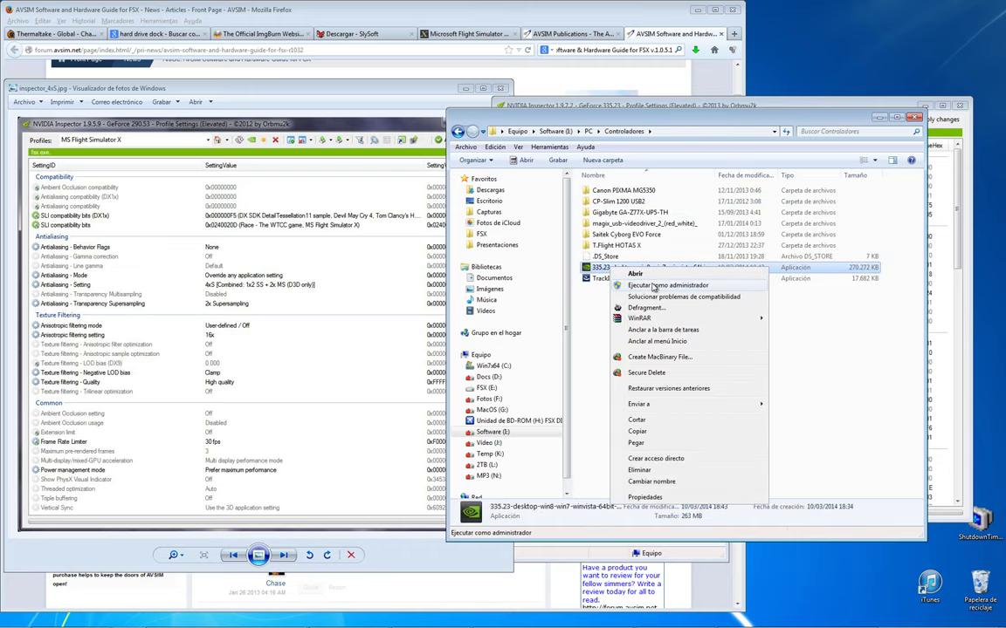
click(653, 287)
Unpack driver 335.23, accept the licence, choose custom install, then cancel setup
click(521, 342)
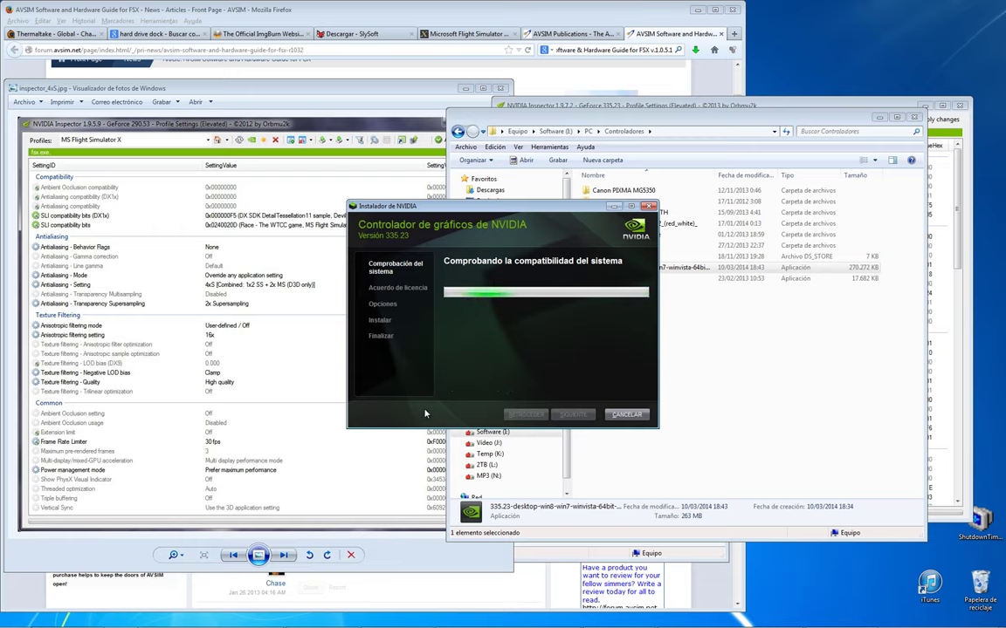
click(559, 415)
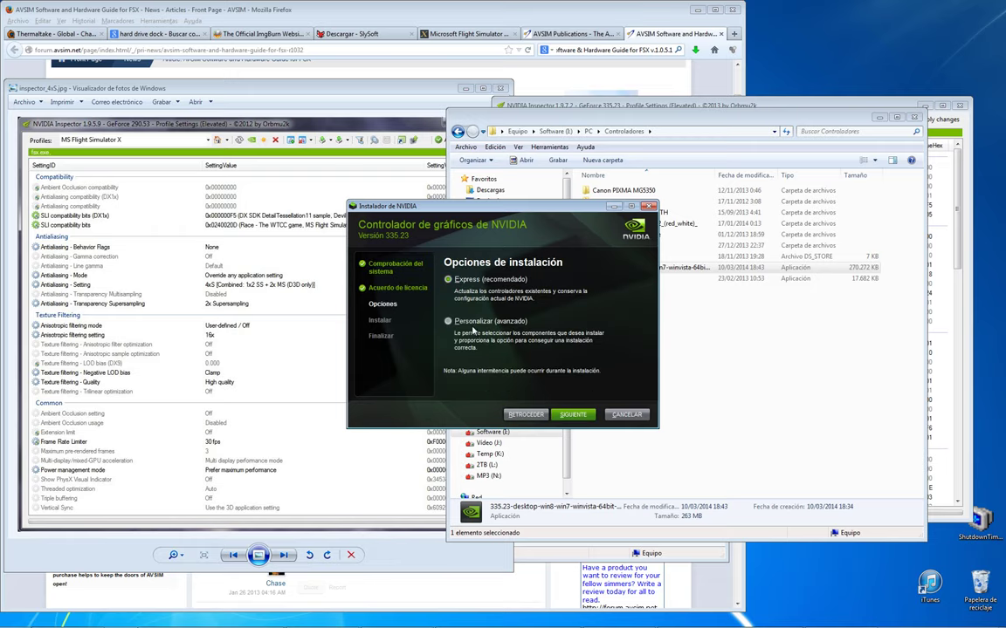
click(449, 322)
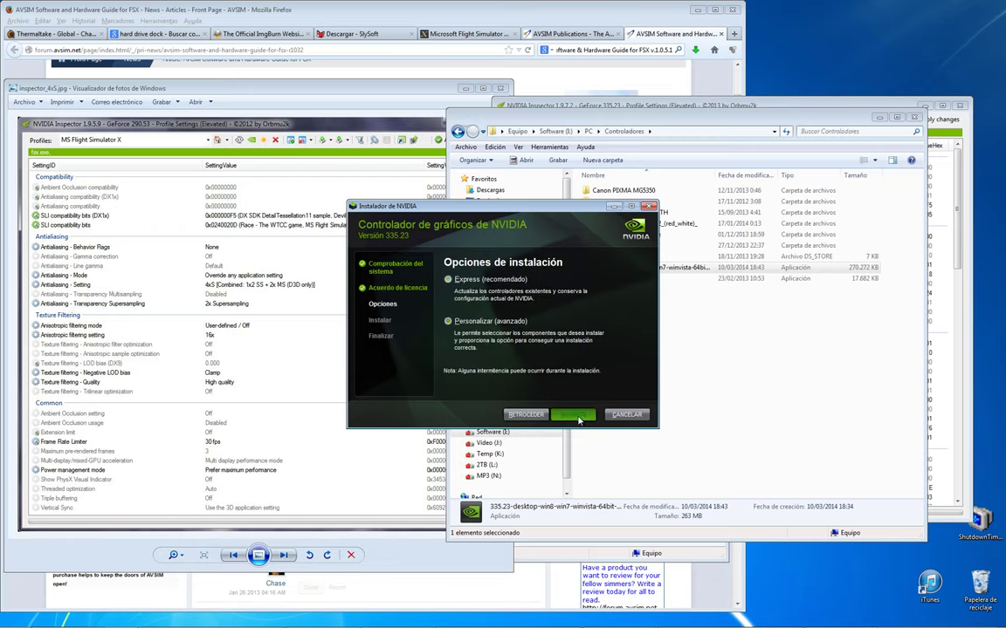
click(573, 415)
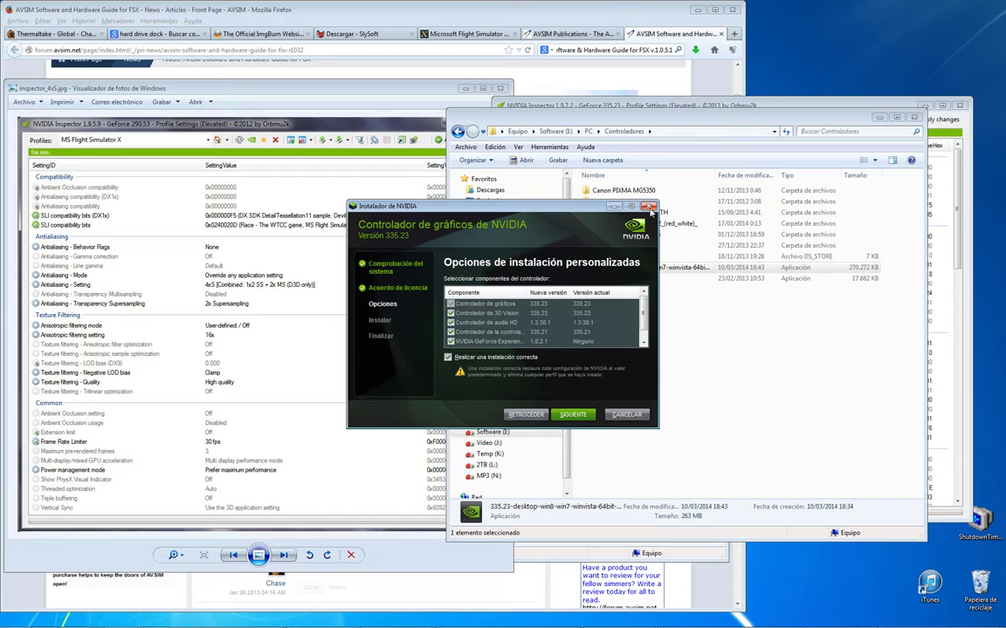
click(626, 414)
click(519, 292)
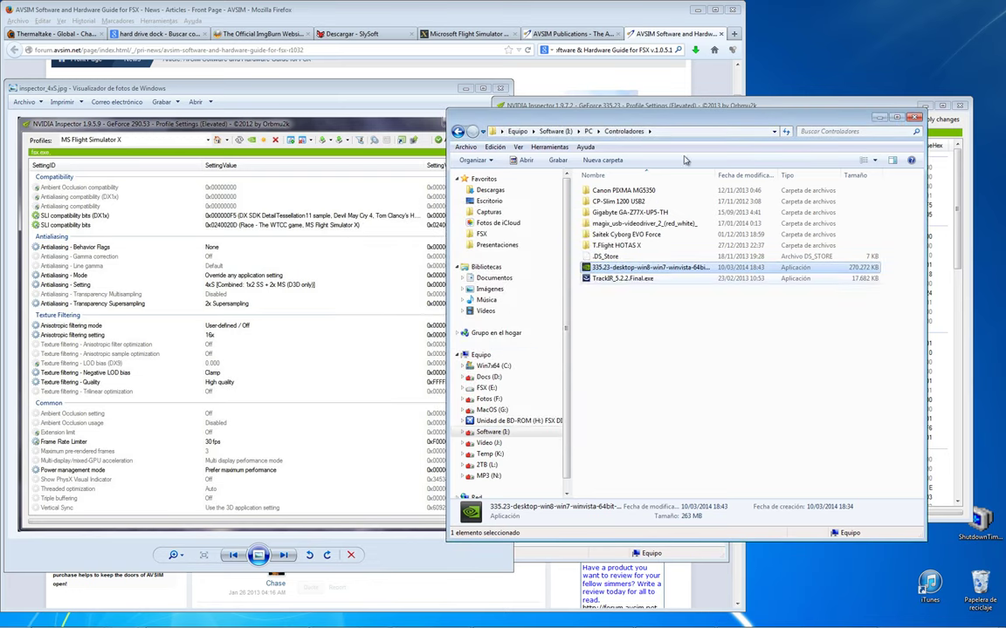
Bring the Inspector profile settings forward and select Vertical Sync
click(790, 105)
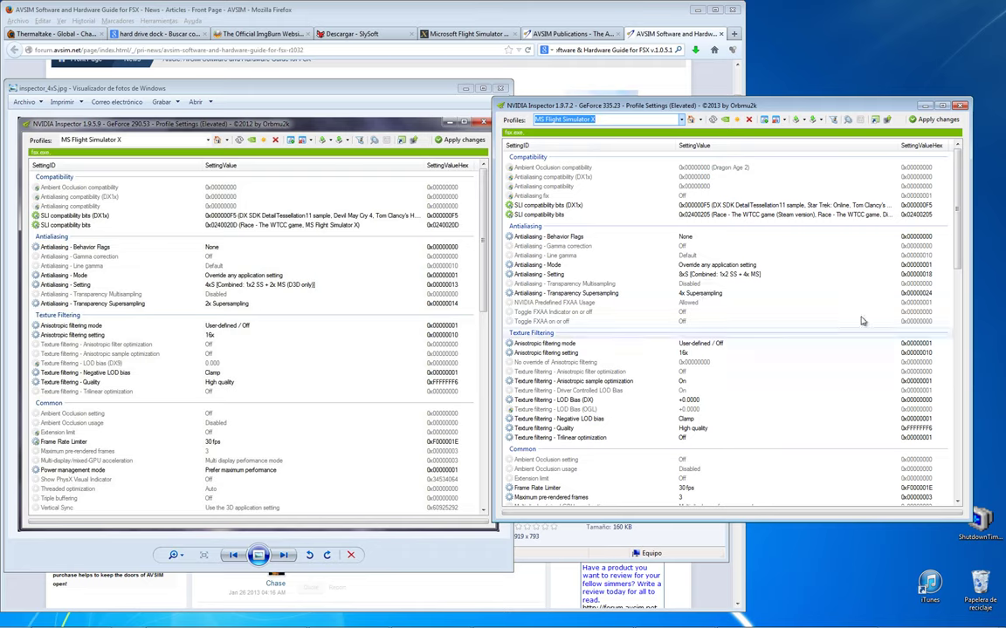
drag(958, 253, 966, 291)
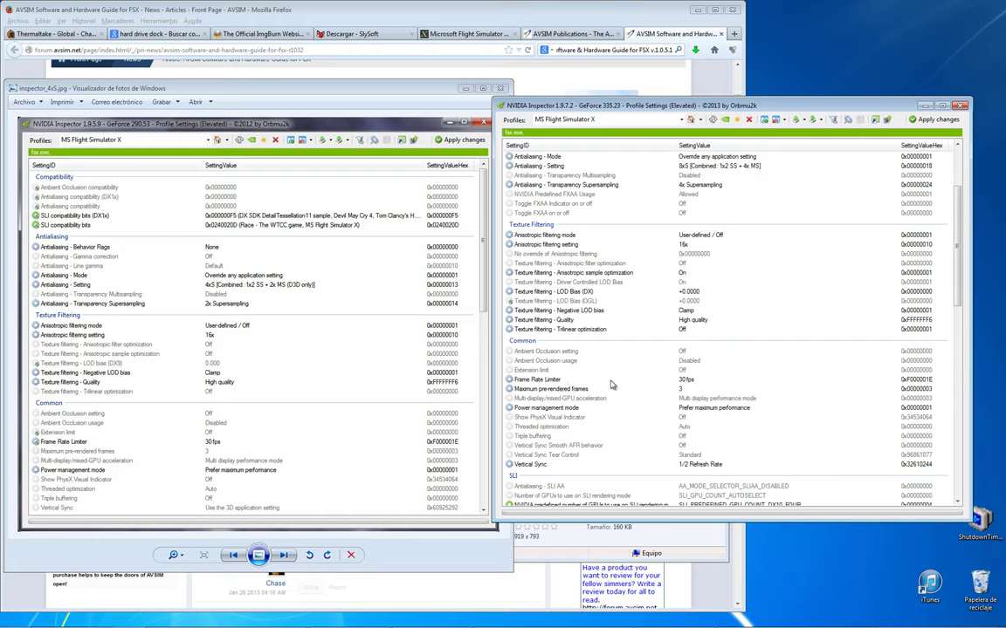
click(698, 464)
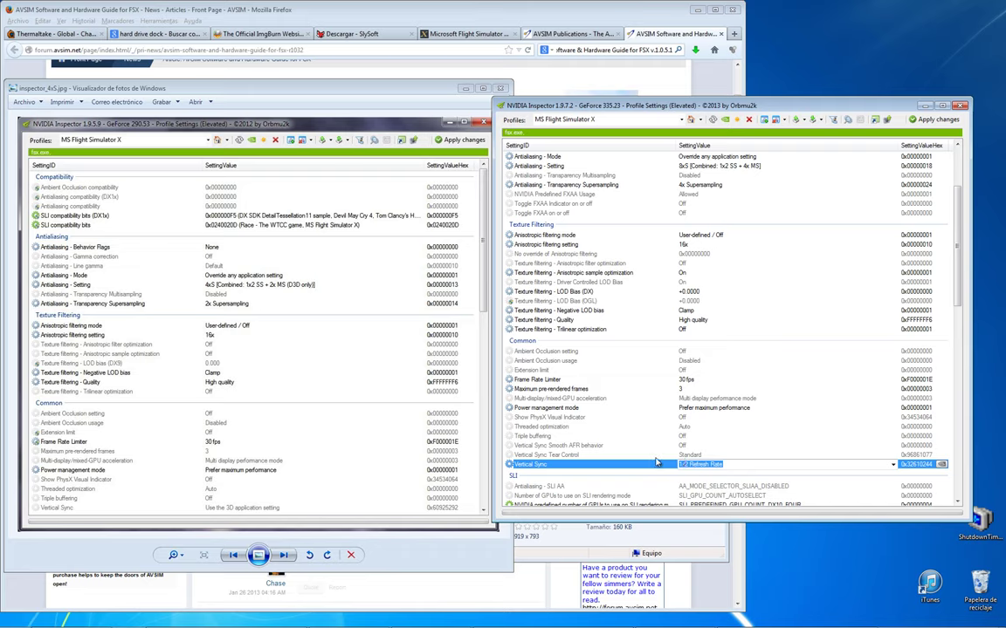
Compare against ni-setting1.jpg, then close the screenshot viewer and profile window
click(502, 89)
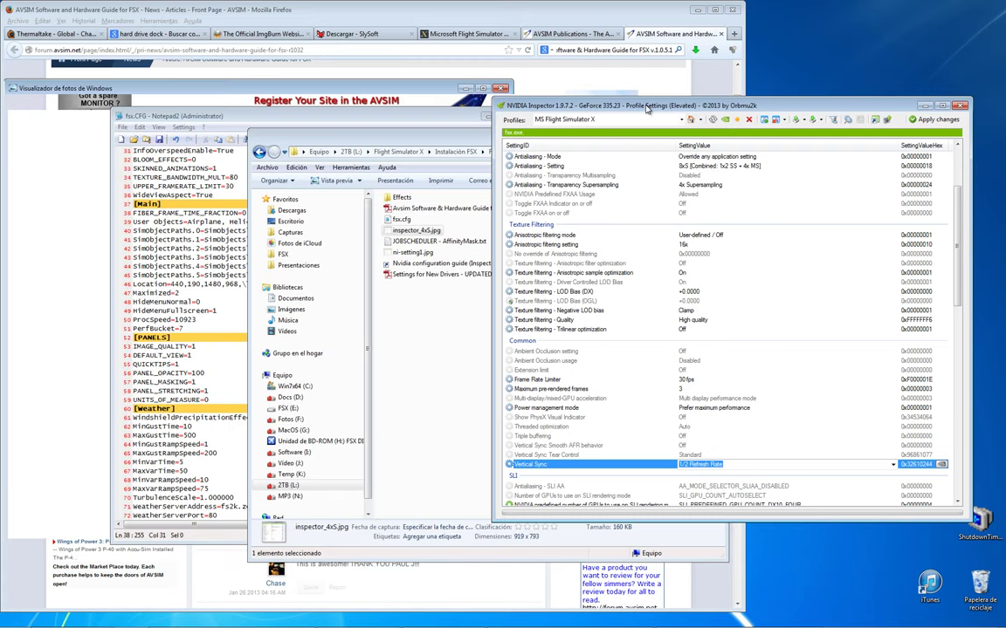
double_click(410, 253)
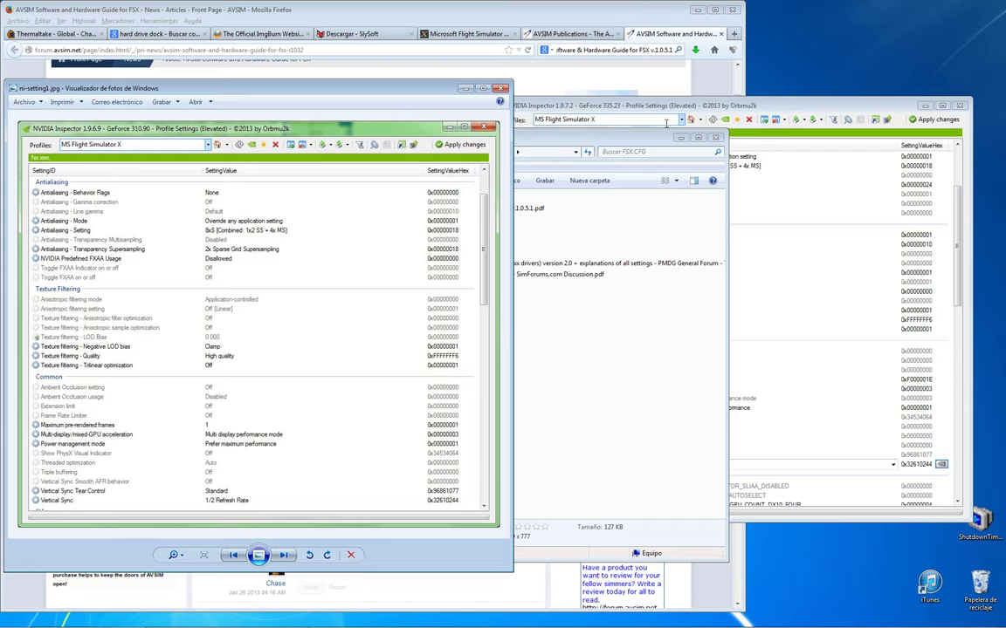
click(613, 132)
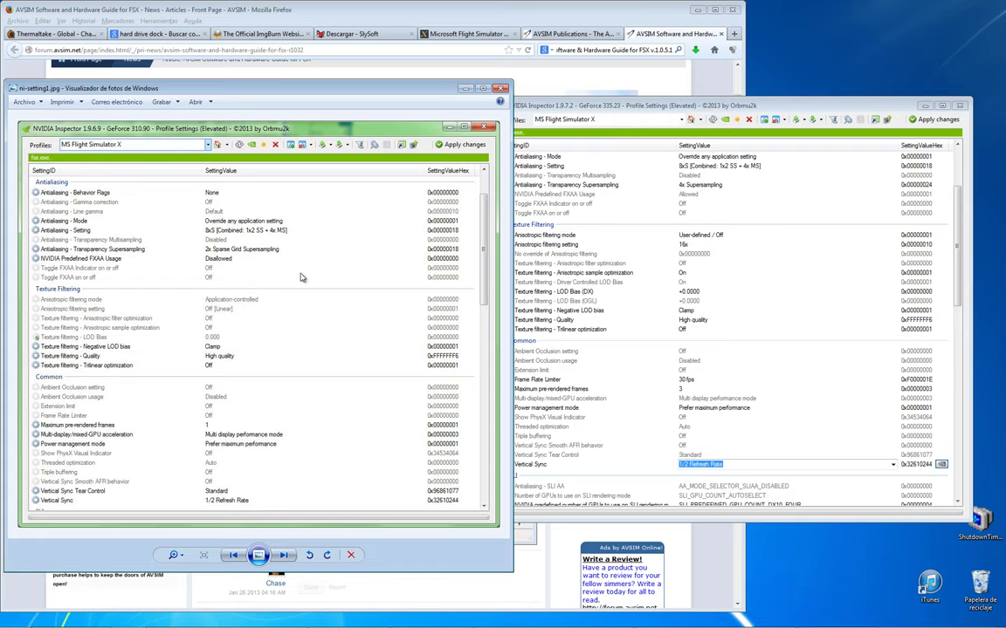
click(501, 88)
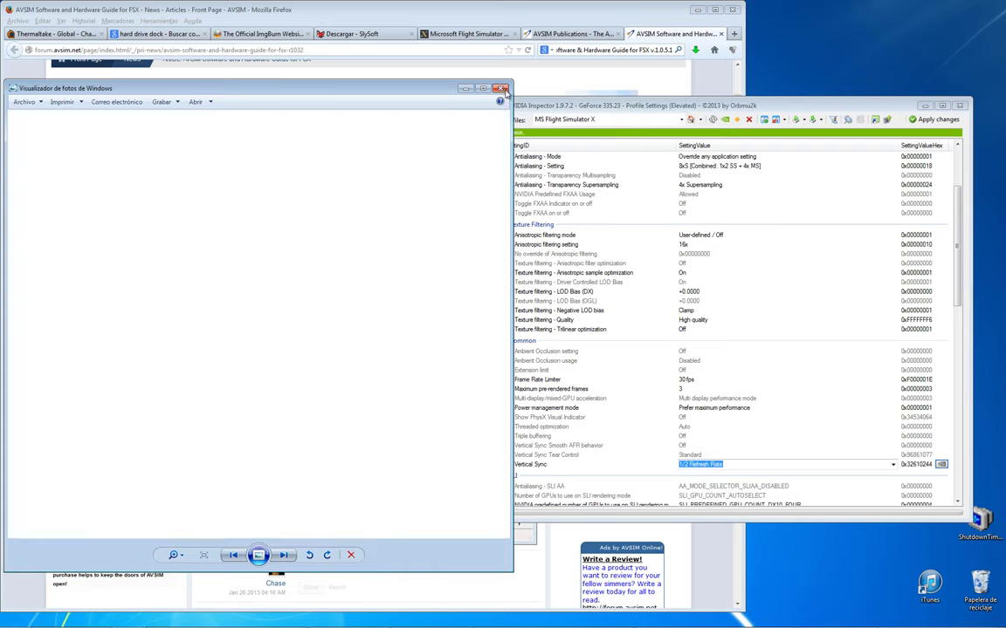
click(956, 108)
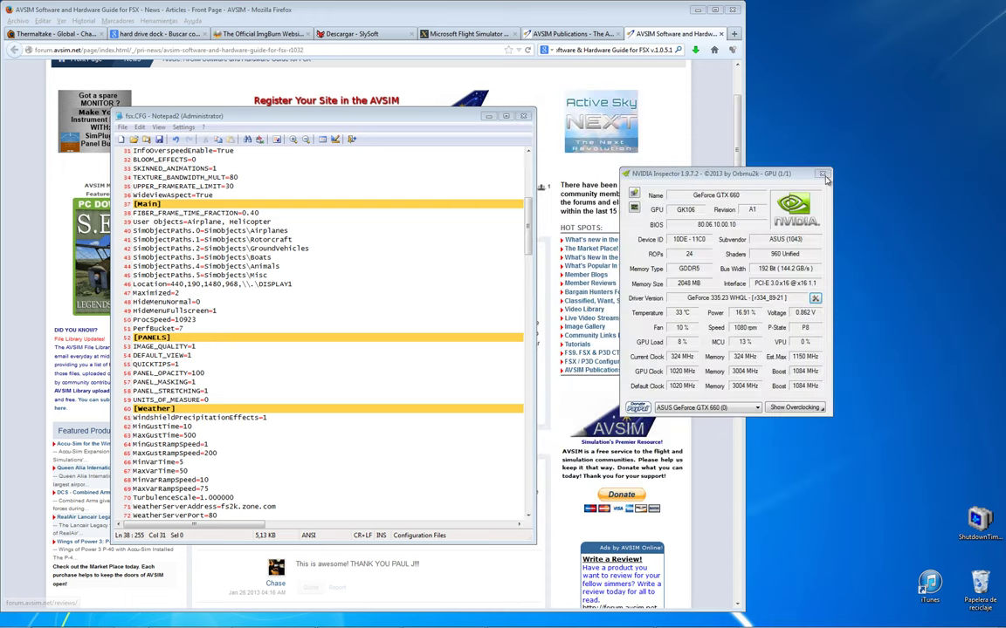
Close the Inspector GPU summary and fsx.CFG editor, and minimize the AVSIM browser
key(alt+F4)
click(697, 9)
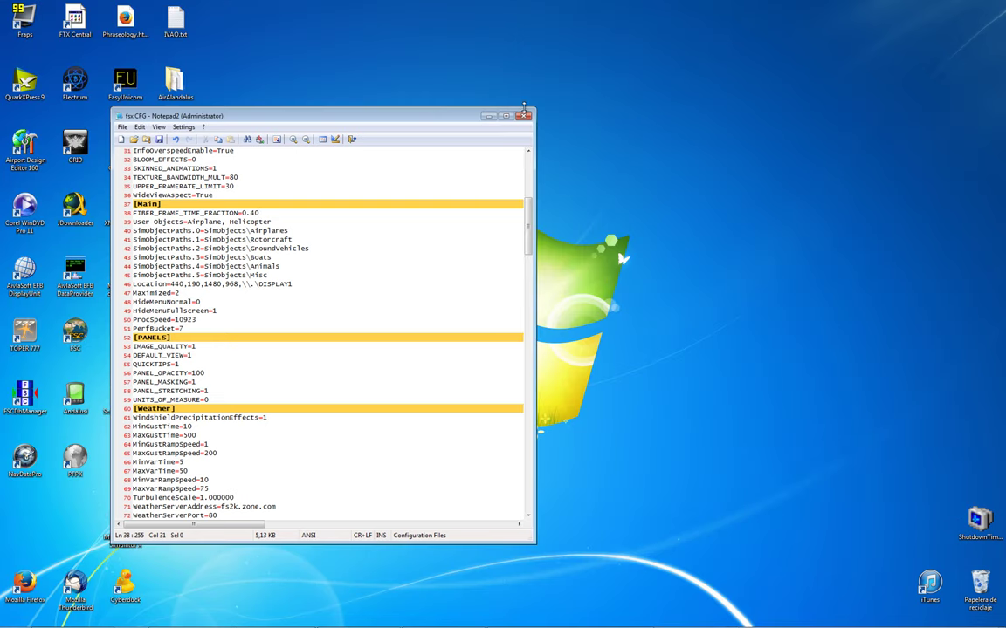
click(525, 117)
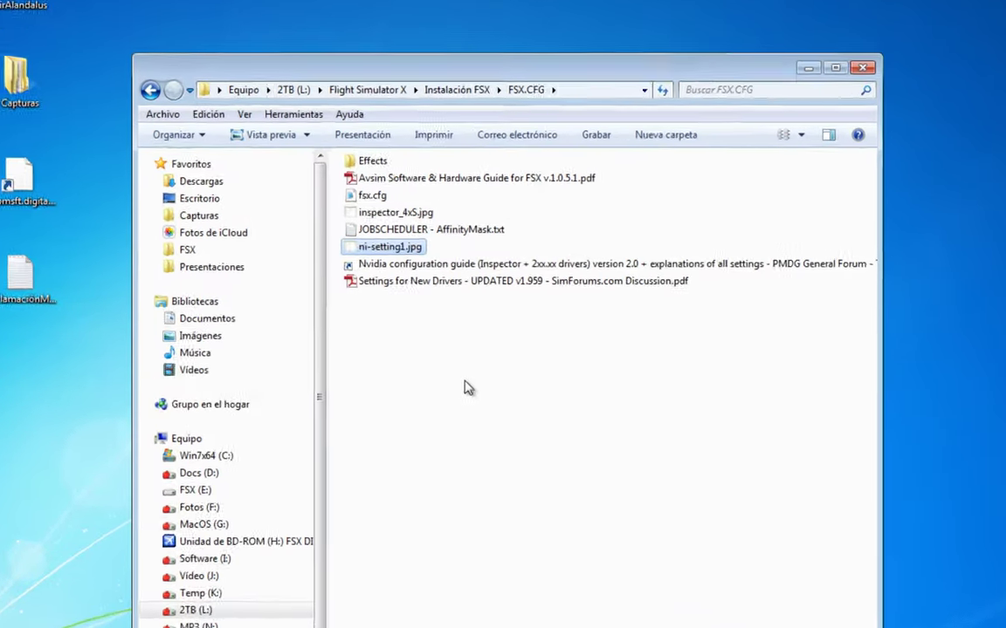
Open JOBSCHEDULER - AffinityMask.txt from the FSX.CFG folder beside it, then launch Task Manager
click(463, 358)
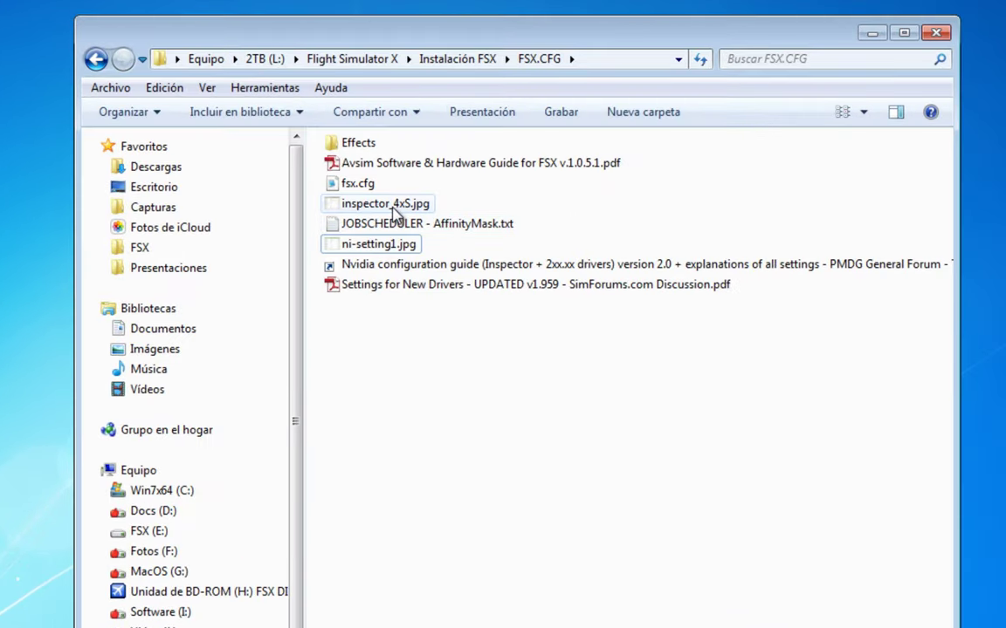
double_click(384, 220)
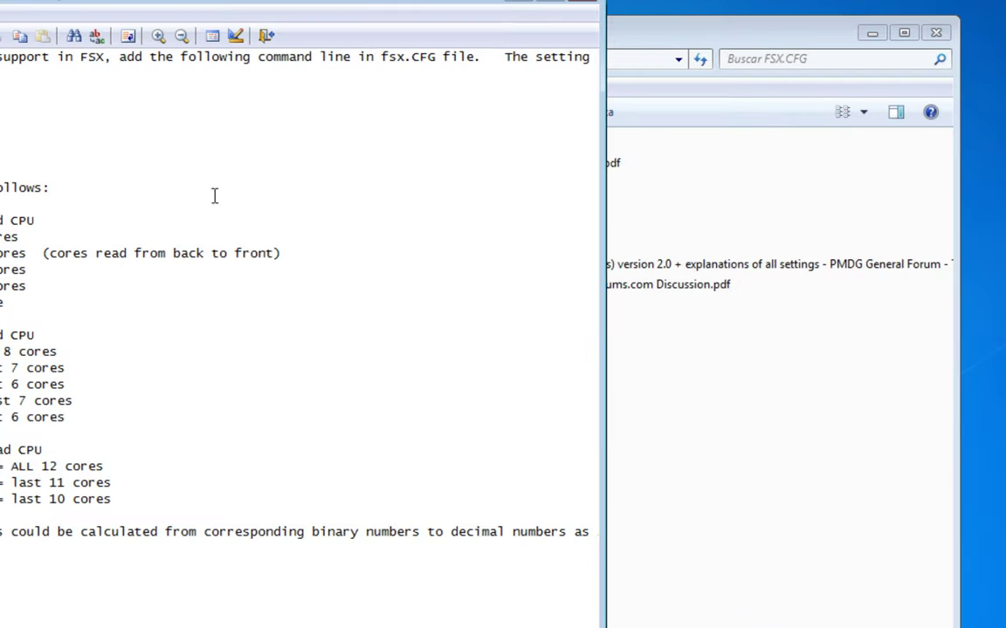
drag(68, 1, 586, 69)
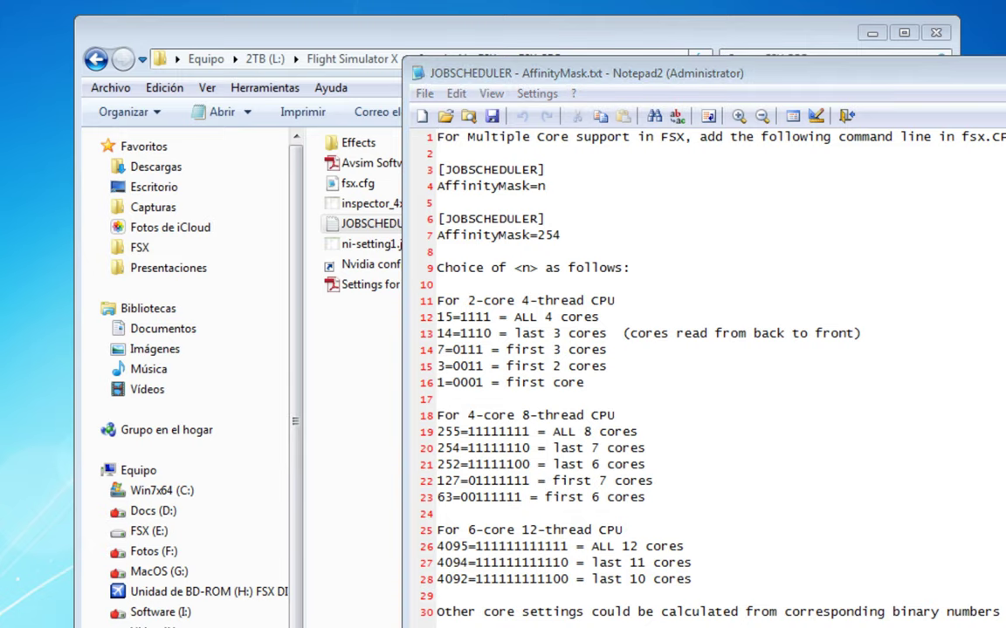
key(ctrl+shift+Escape)
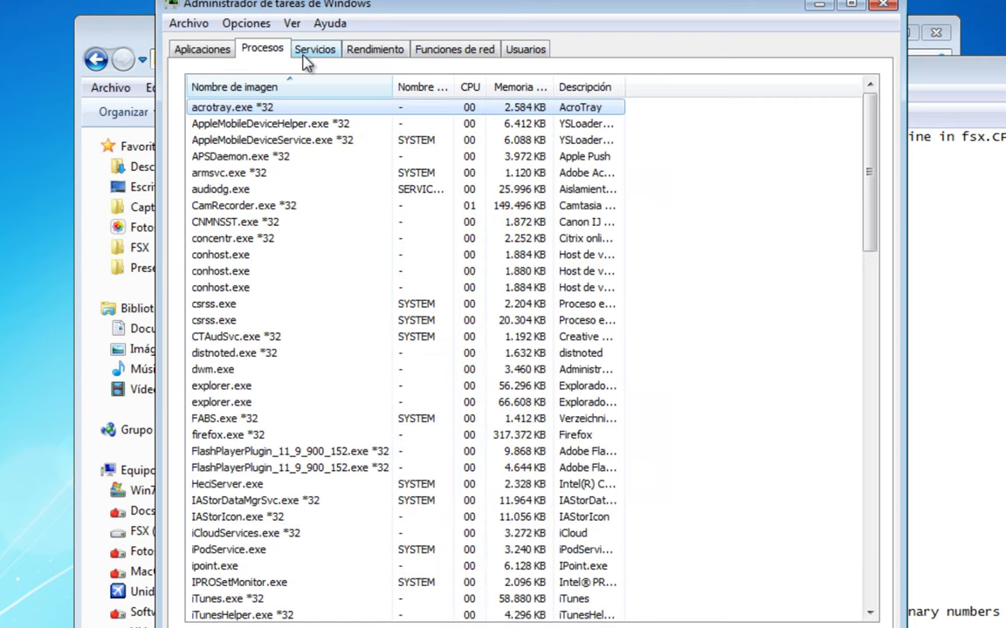
Check the Rendimiento tab's eight CPU core graphs, close Task Manager, and select AffinityMask=254
click(375, 51)
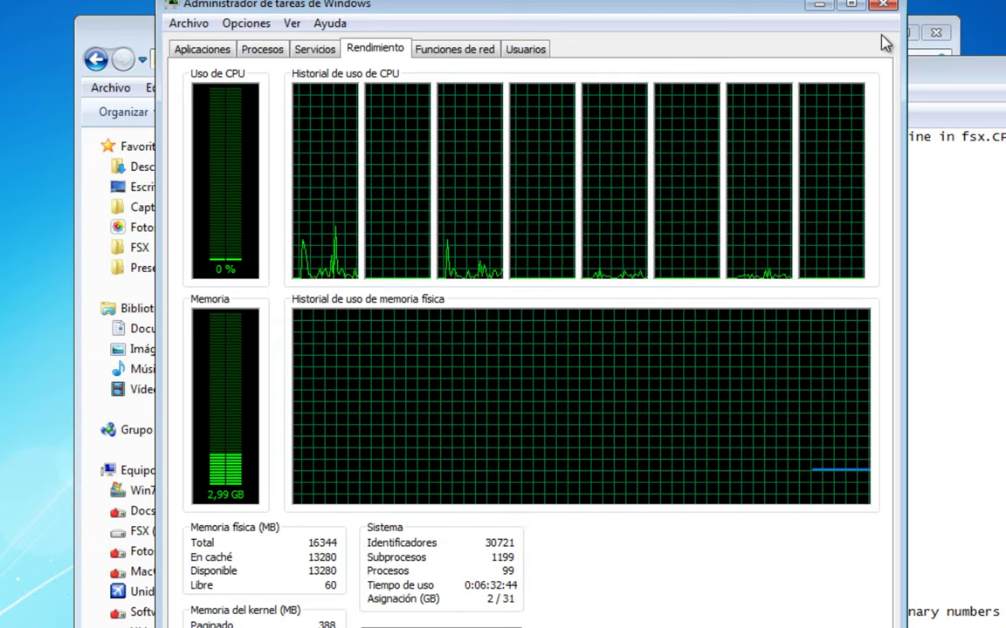
click(883, 6)
drag(571, 233, 414, 247)
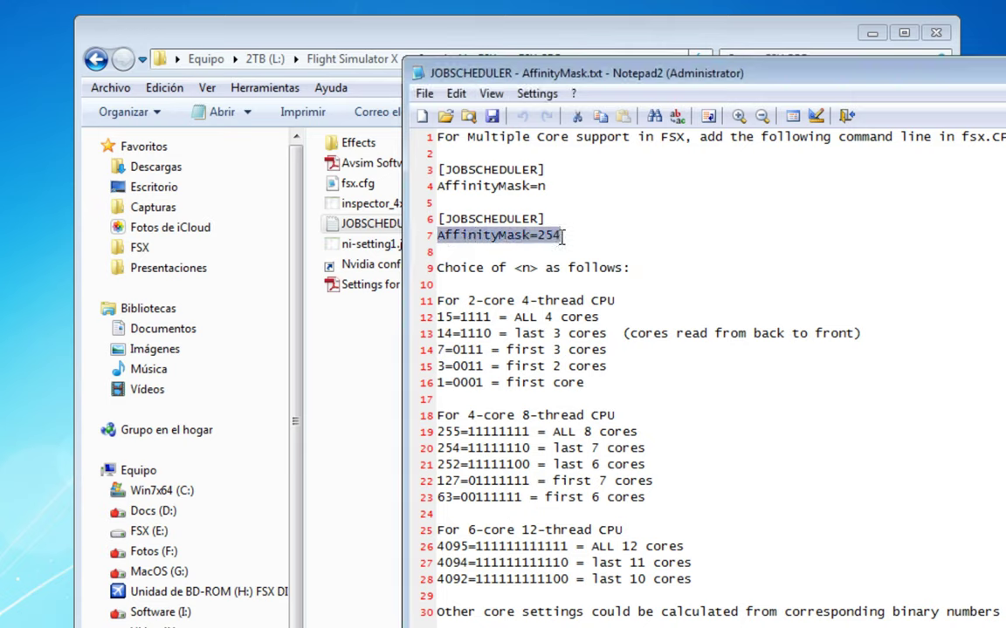
Highlight the core-value table: the 4-thread CPU line, binary 1111, and the 11111110 mask's final bit
click(513, 333)
drag(414, 298, 782, 581)
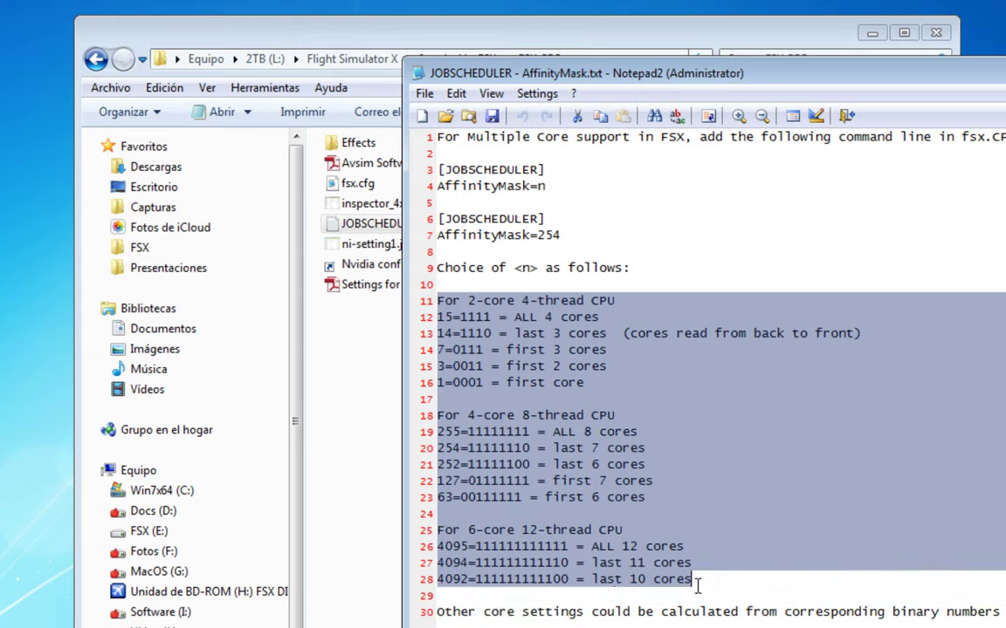
click(498, 317)
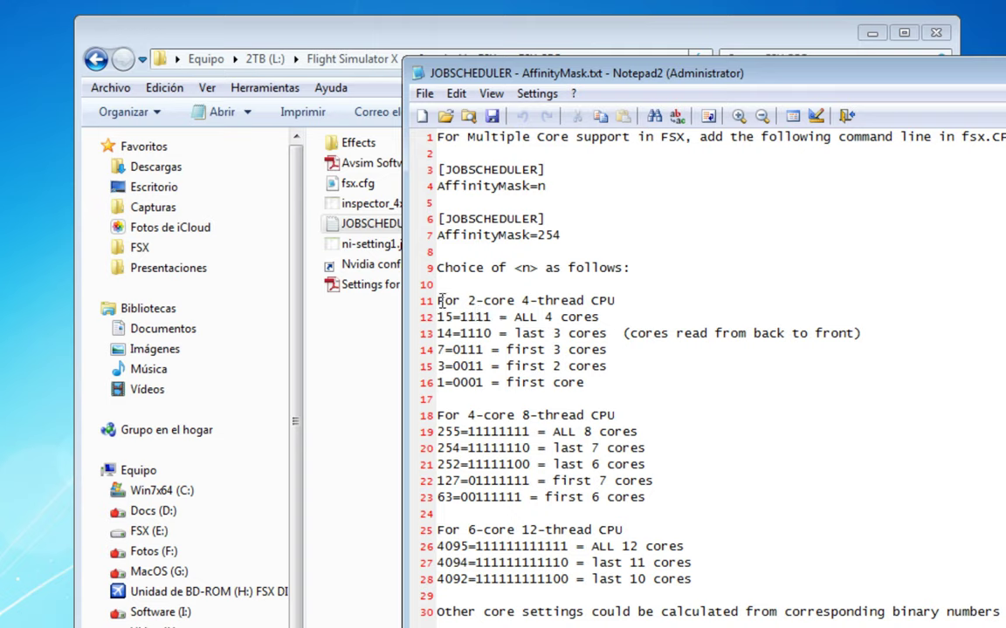
drag(437, 301, 628, 299)
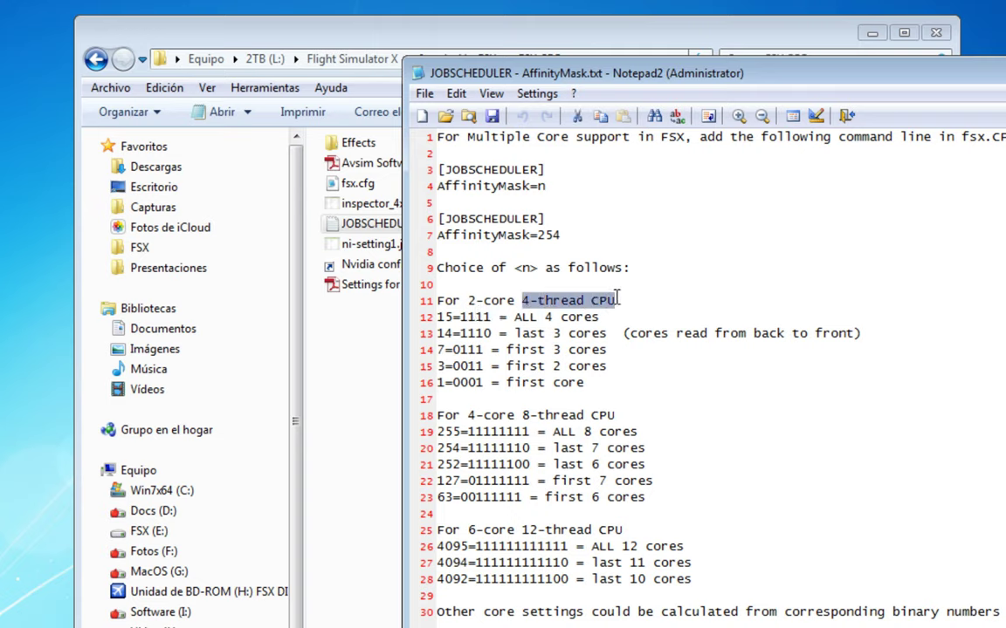
click(522, 300)
drag(522, 301, 536, 300)
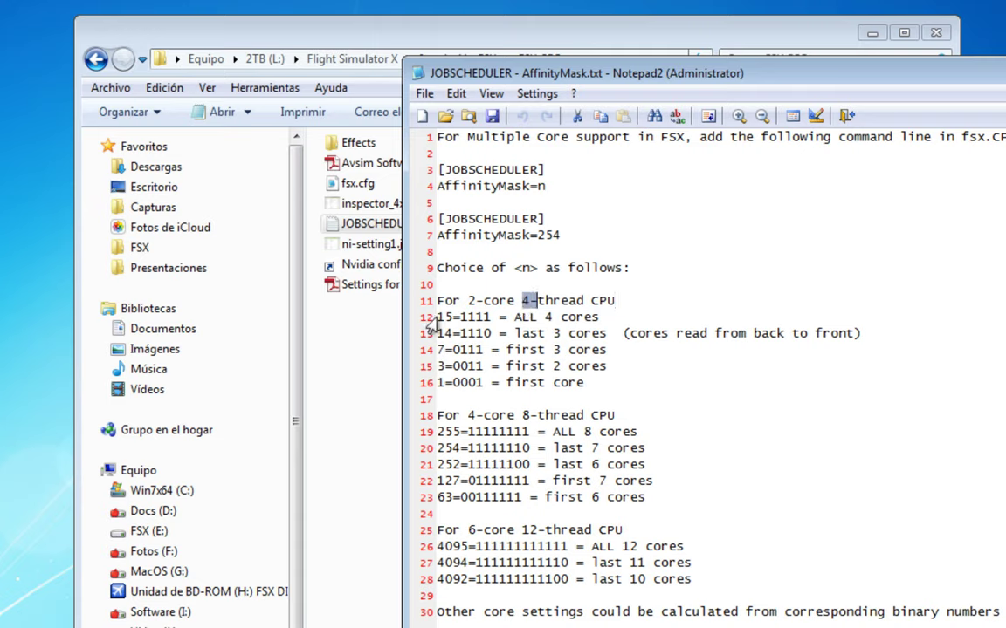
drag(460, 317, 492, 317)
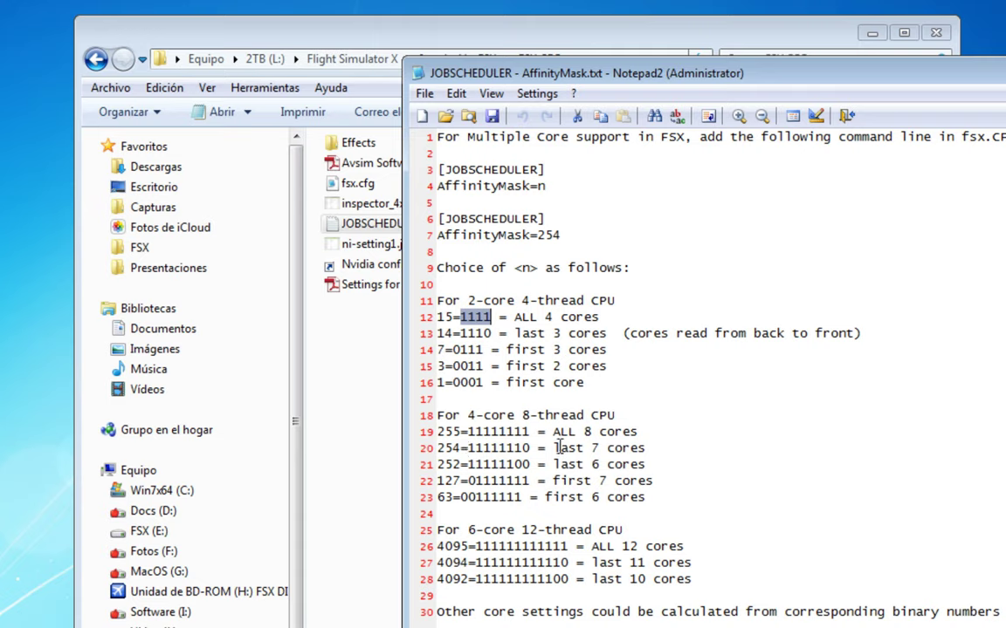
drag(553, 448, 665, 448)
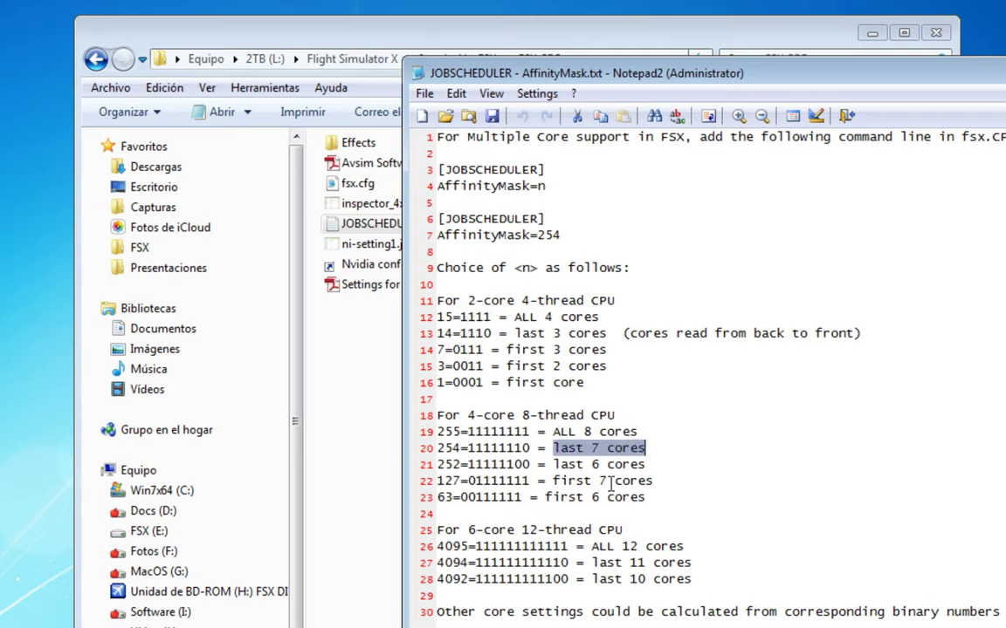
drag(529, 447, 514, 448)
key(shift+Right)
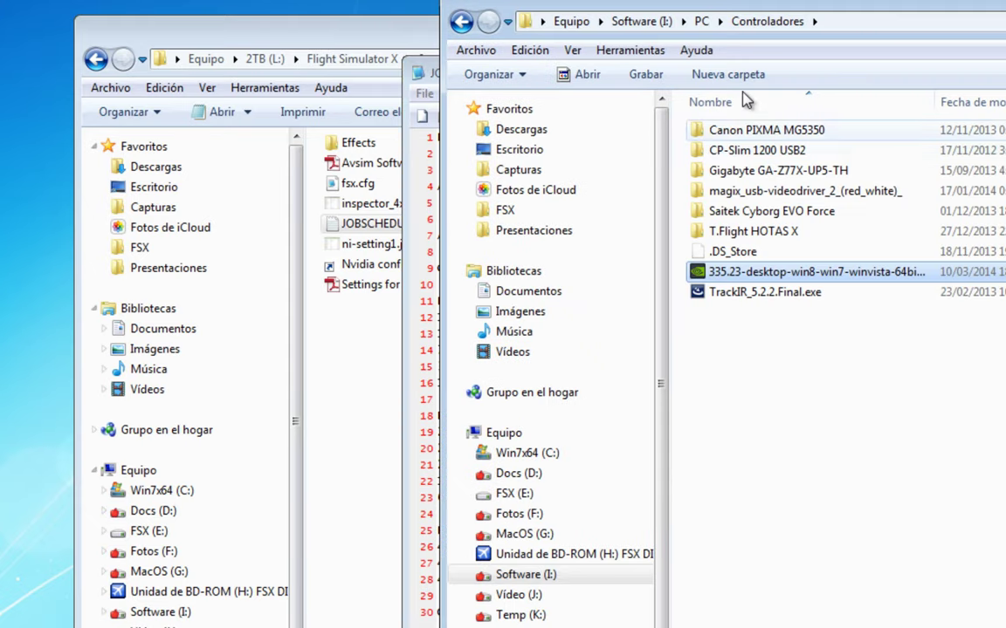
Open fsx.CFG from the AppData Microsoft\FSX settings folder
drag(764, 1, 196, 19)
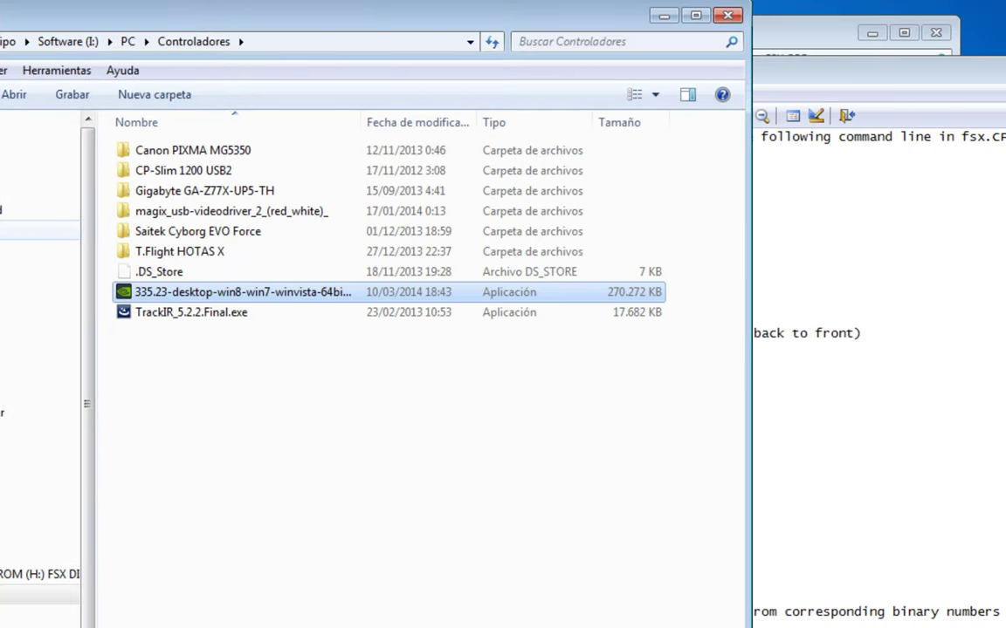
click(35, 208)
double_click(140, 253)
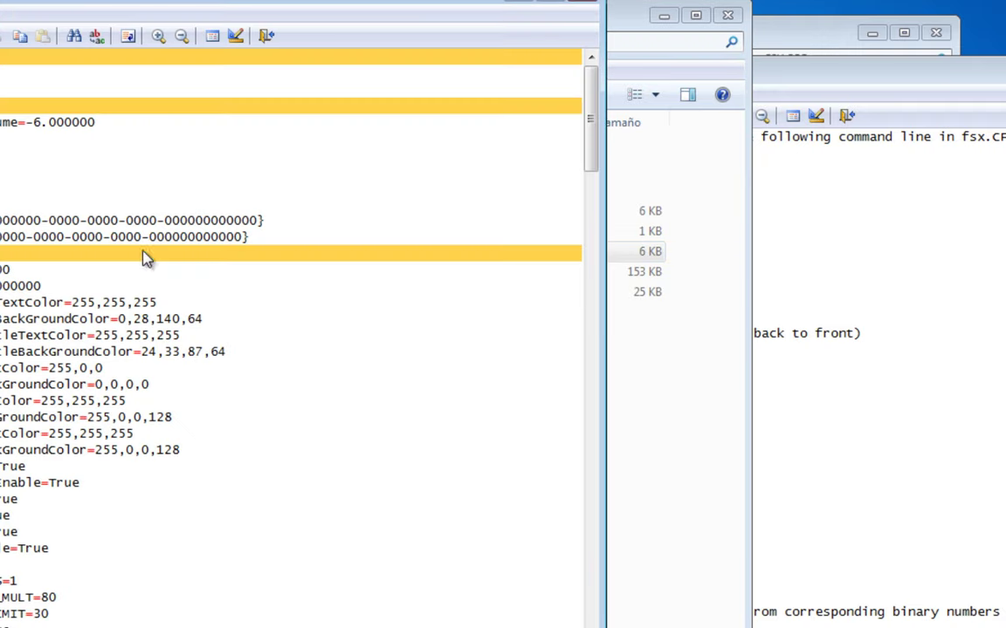
Paste the [JOBSCHEDULER] AffinityMask=254 lines at the top of fsx.CFG and save it
click(891, 412)
drag(567, 234, 411, 213)
key(ctrl+c)
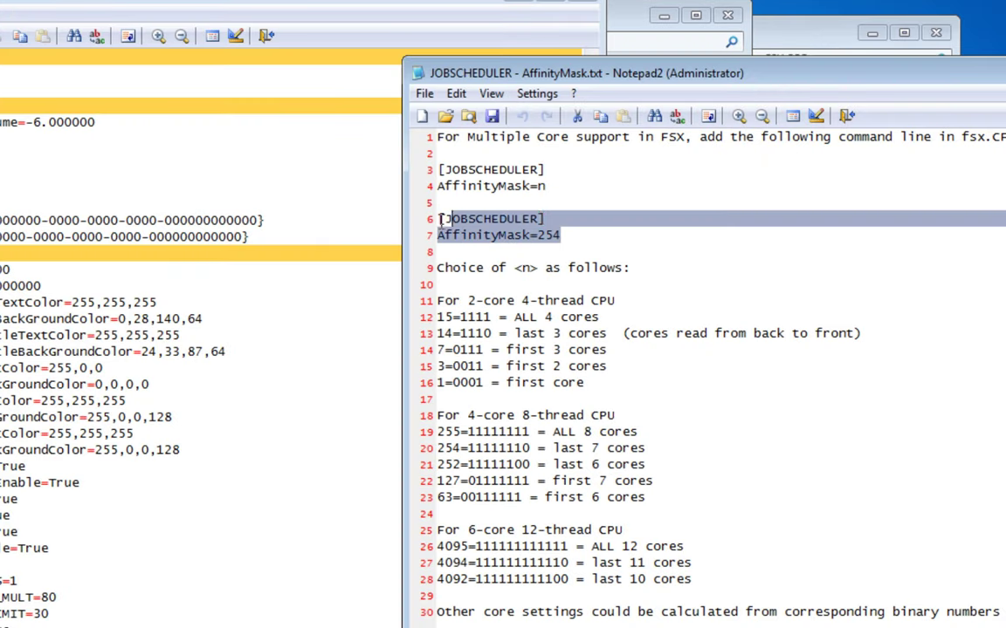
click(186, 287)
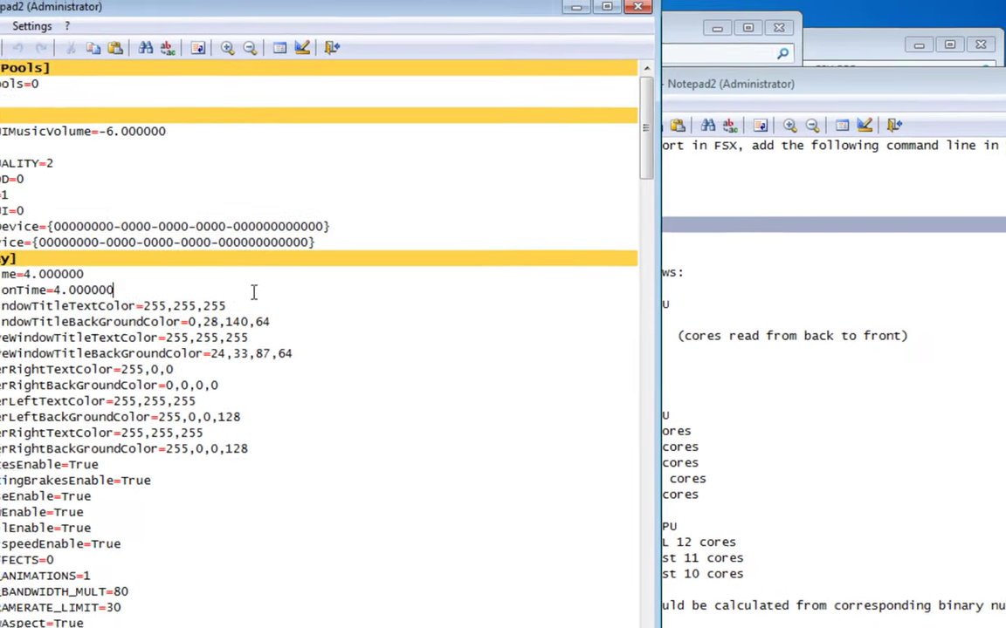
key(ctrl+Home)
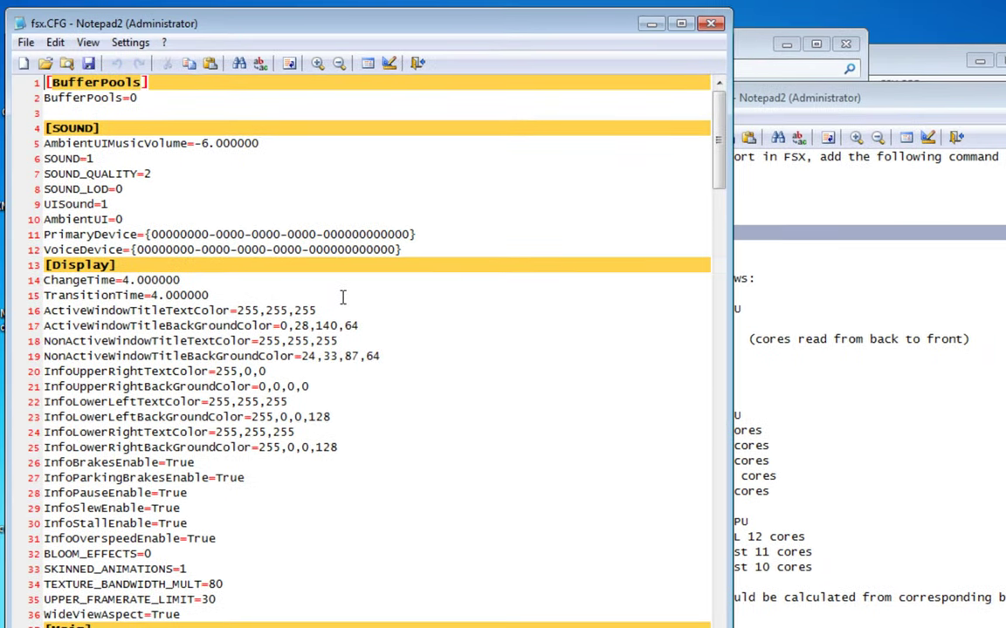
key(Return)
key(Return)
key(Up)
key(Up)
key(ctrl+v)
key(ctrl+s)
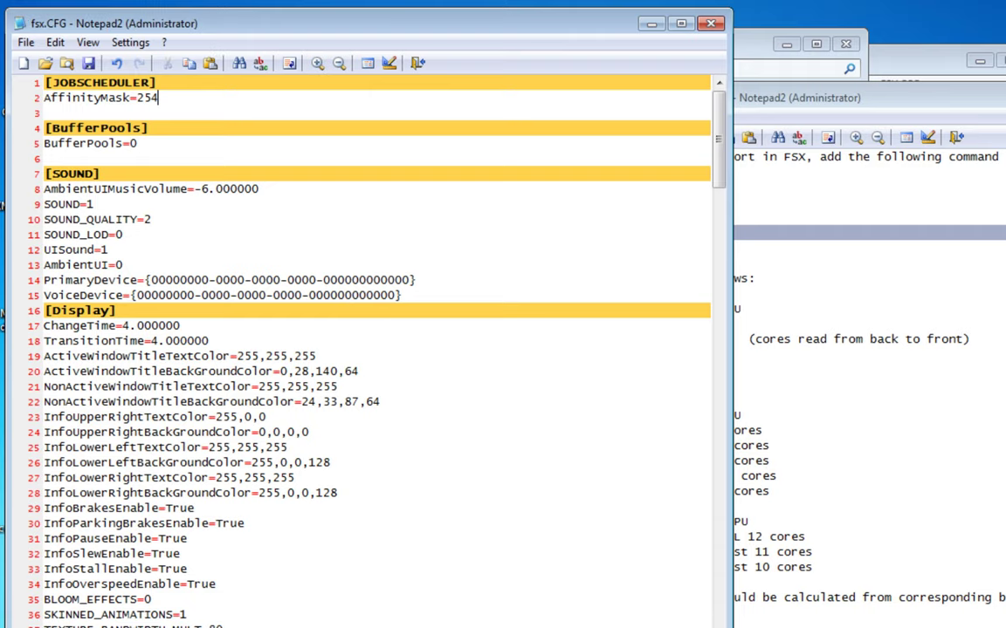
click(651, 23)
key(alt+F4)
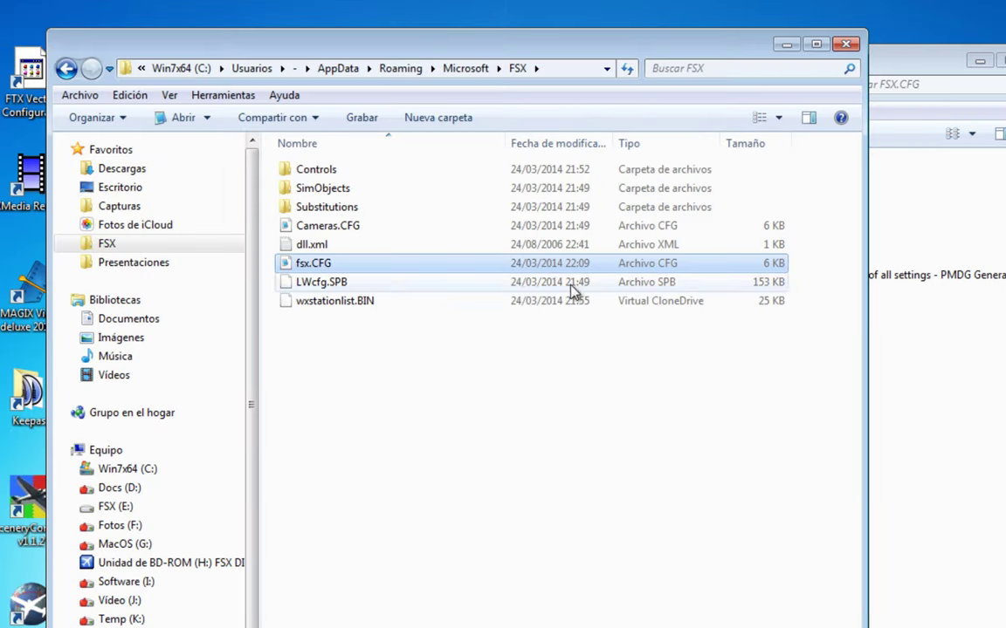
Run the Active Sky Next installer from Herramientas\Compradas\Active Sky
click(845, 44)
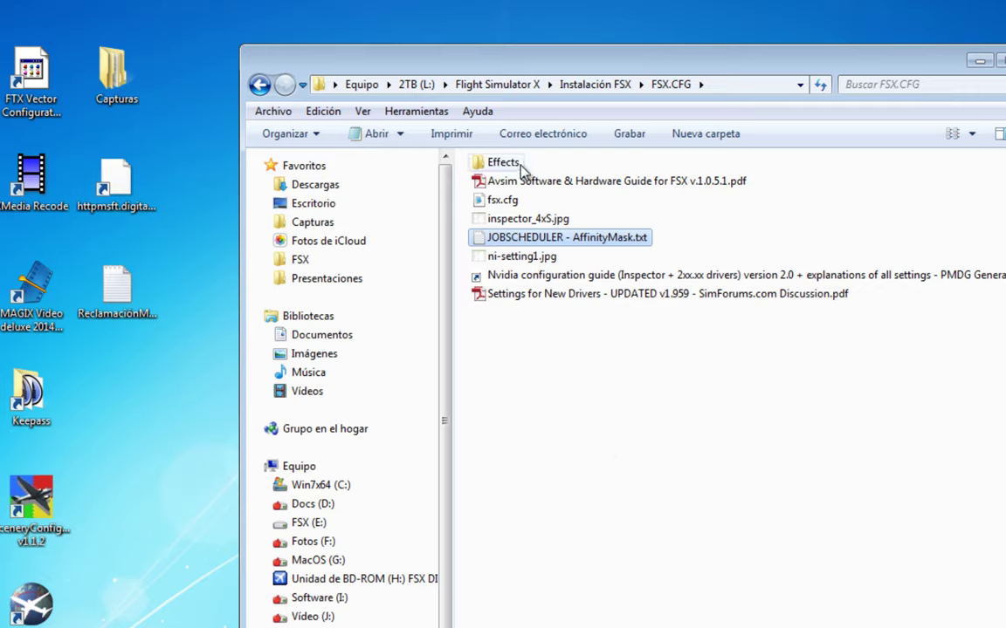
click(496, 83)
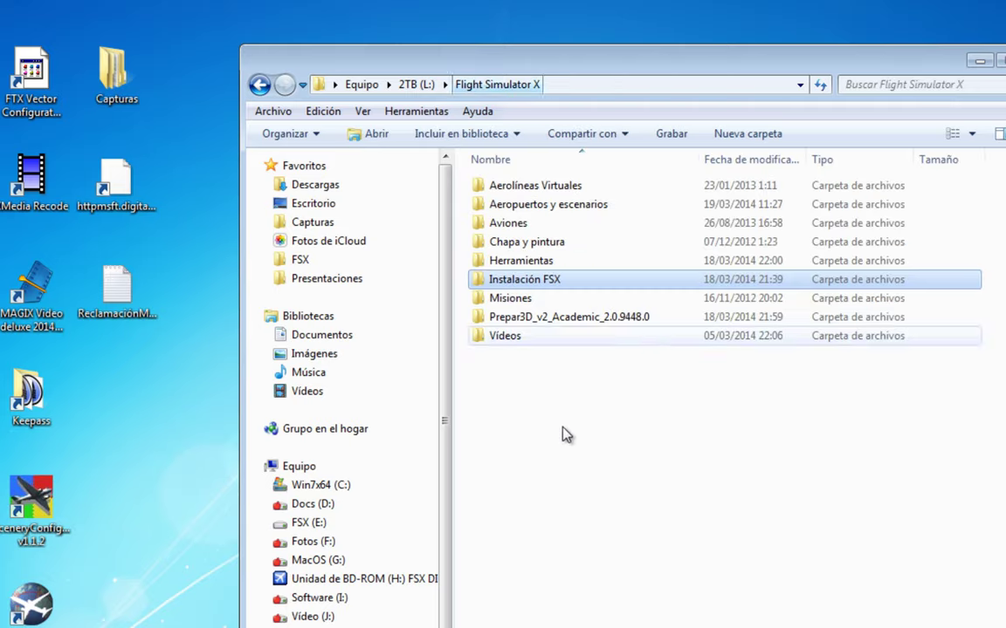
double_click(528, 260)
double_click(530, 187)
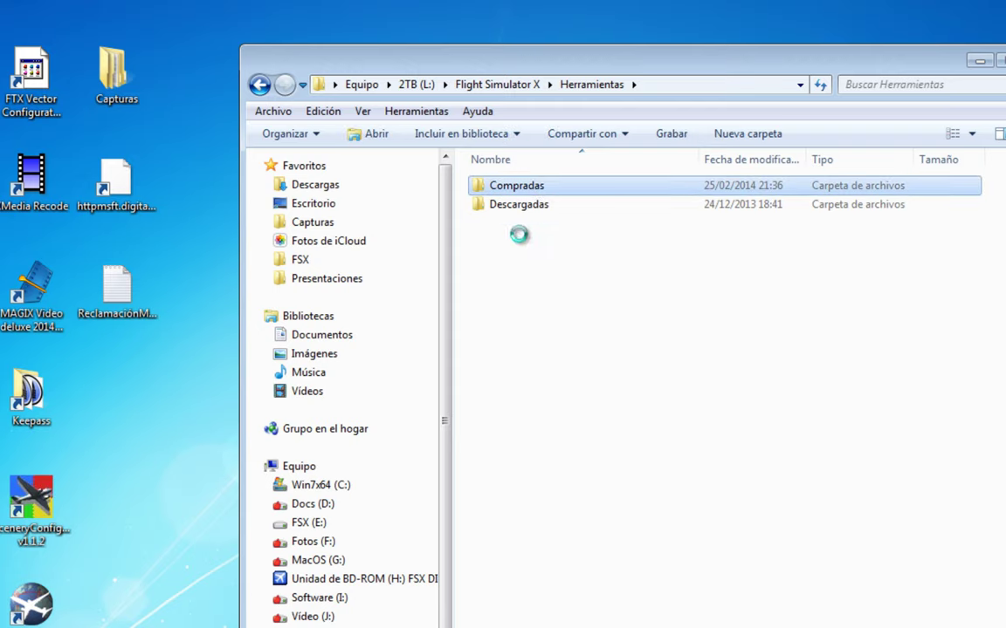
double_click(485, 185)
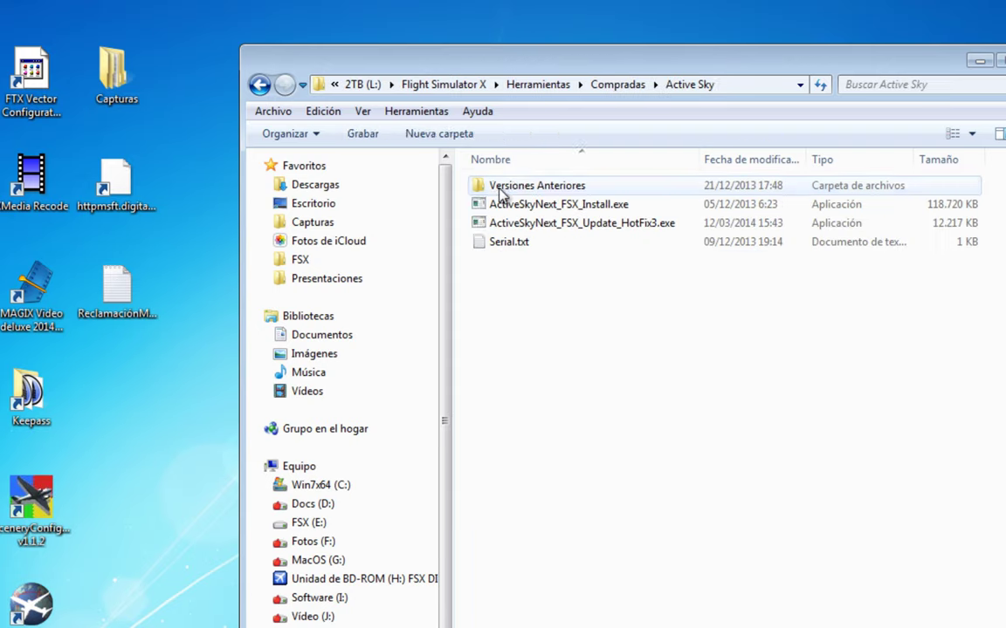
right_click(557, 206)
click(595, 214)
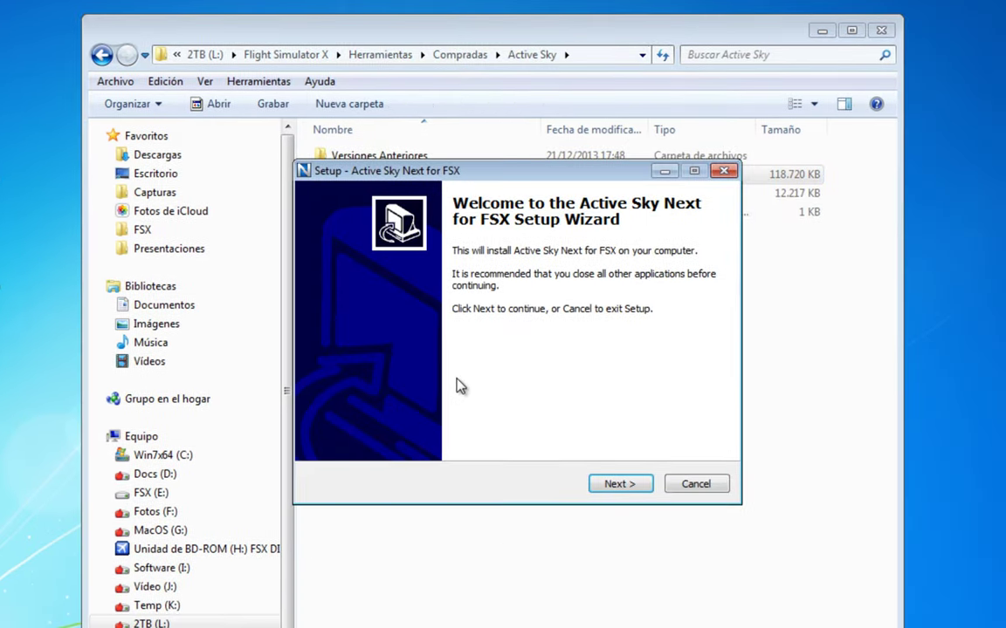
Accept the Active Sky Next license agreement and advance to the install folder page
click(622, 486)
click(446, 429)
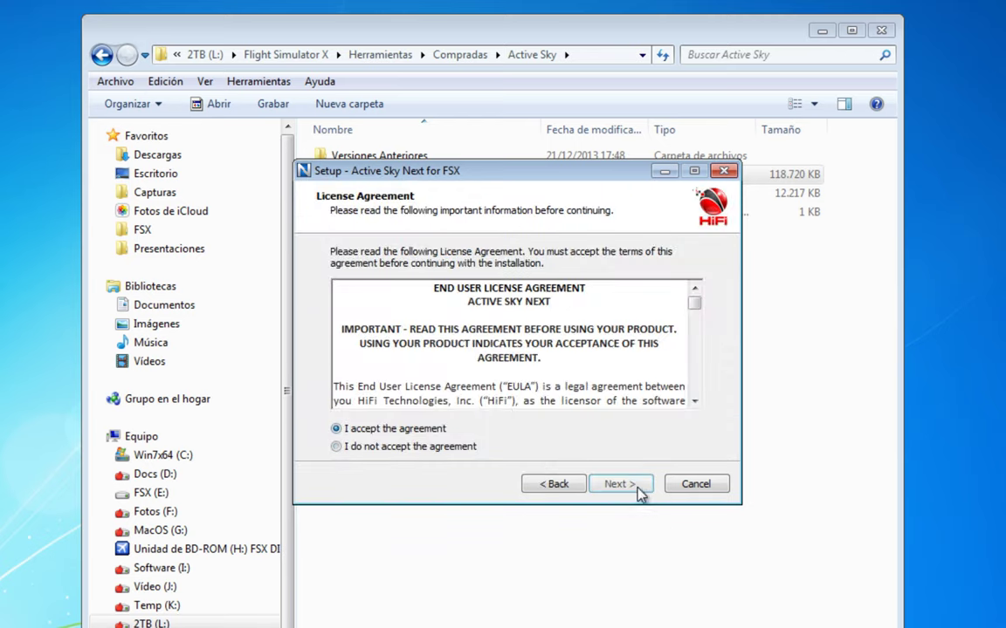
click(629, 487)
click(629, 487)
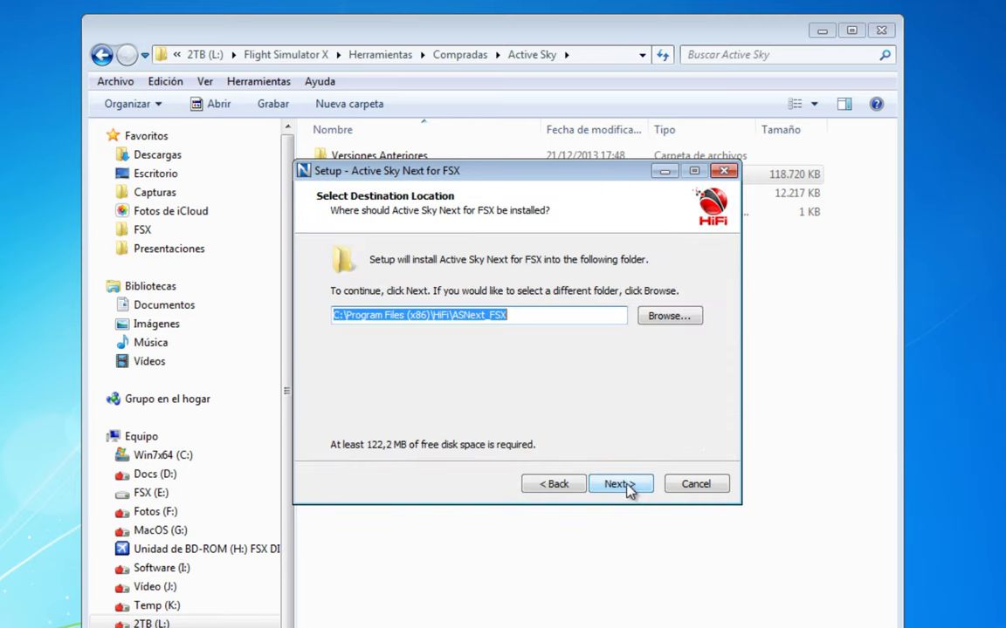
Set the install folder to E:\FSX_Addons\HiFi\ASNext_FSX
click(433, 315)
drag(433, 314, 515, 315)
click(650, 316)
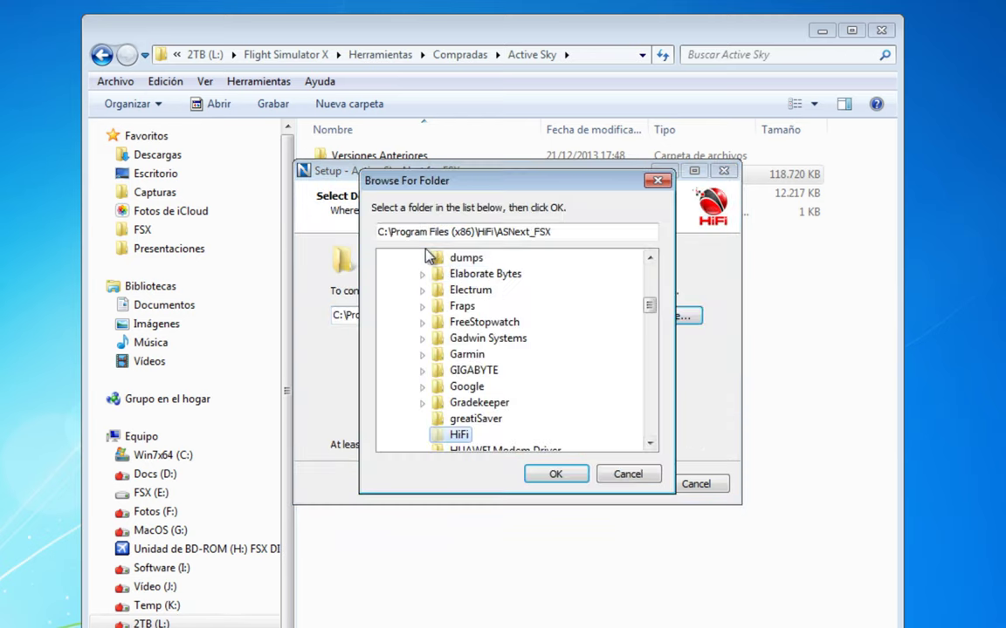
scroll(603, 279, up, 15)
click(405, 322)
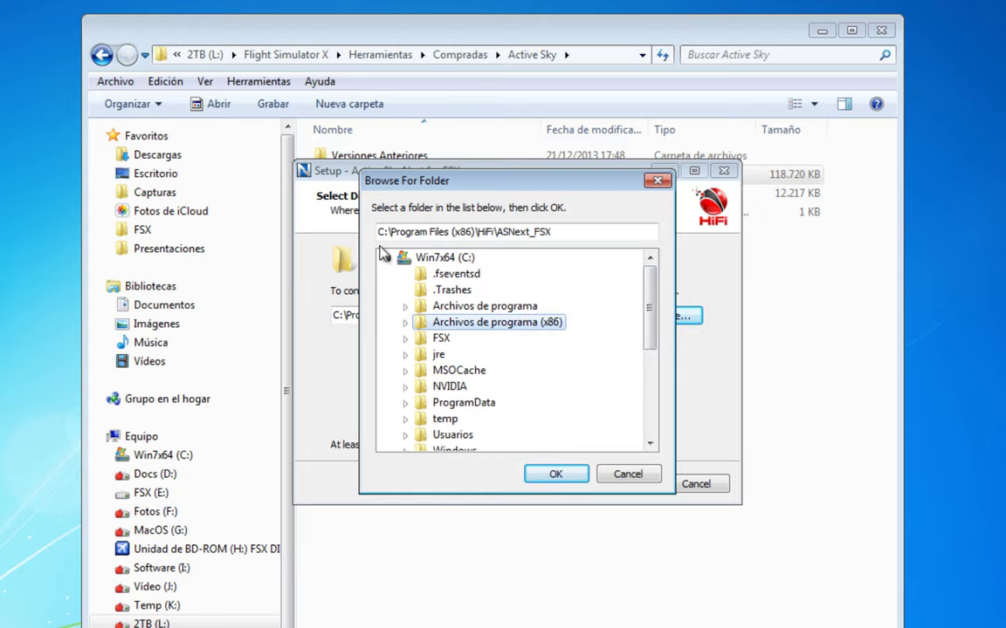
click(389, 257)
click(389, 289)
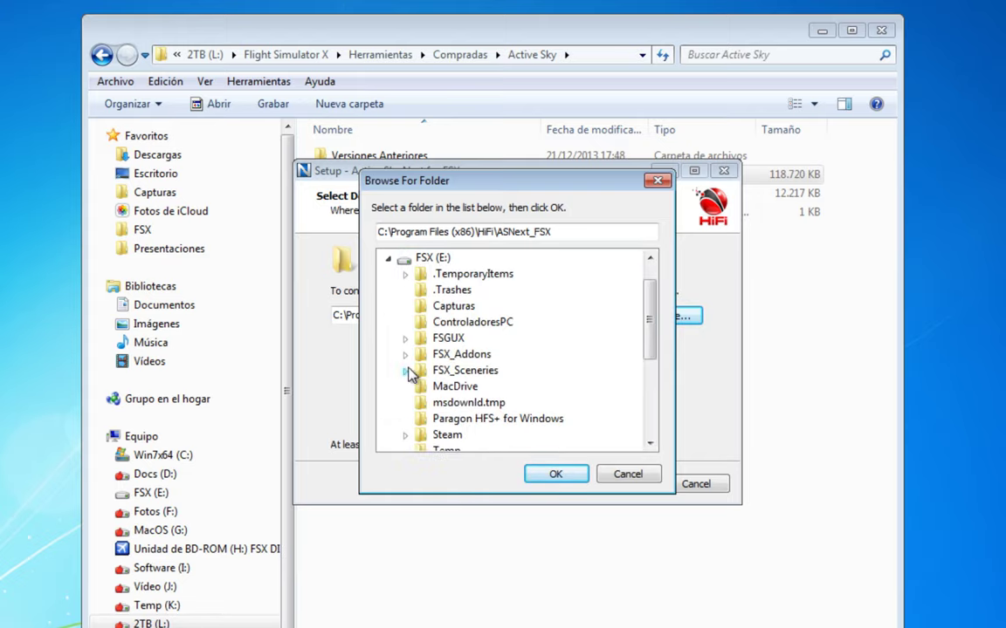
click(460, 355)
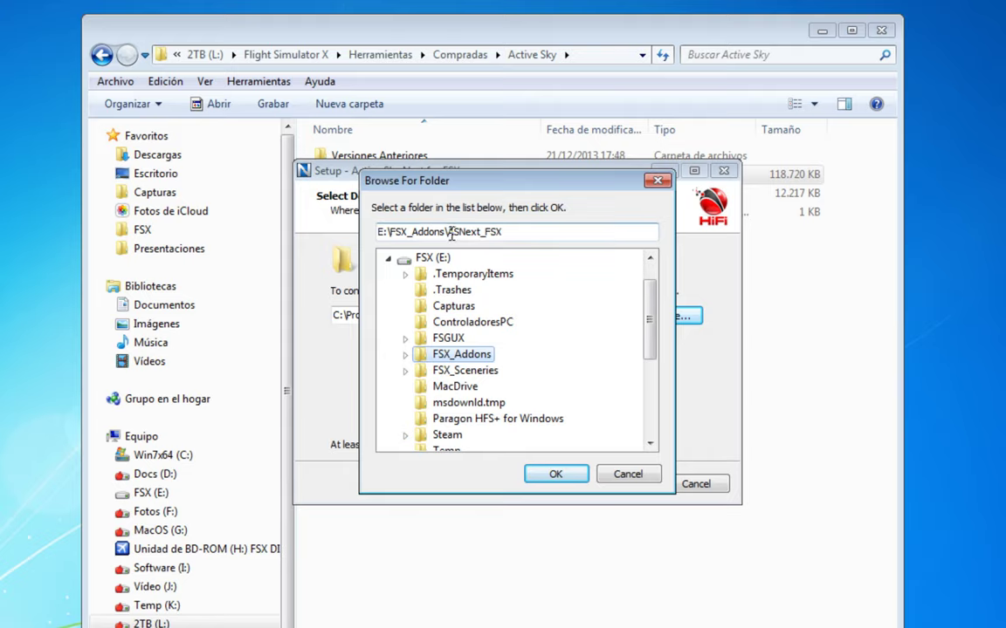
drag(446, 233, 533, 238)
text(\HiFi\ASN)
click(553, 474)
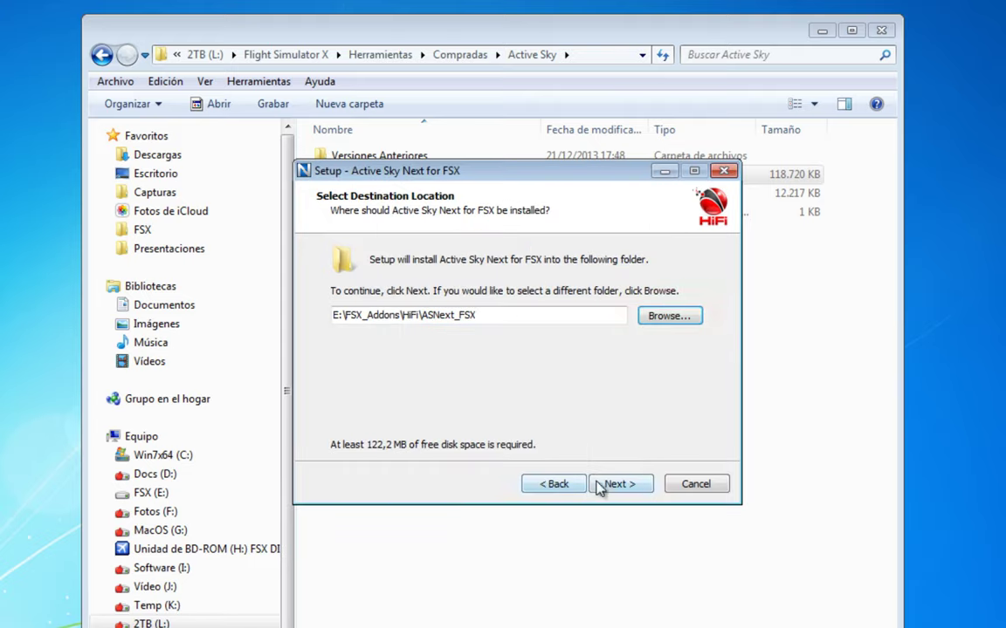
Install Active Sky Next without launching it afterwards and finish setup
click(611, 487)
click(616, 484)
click(614, 483)
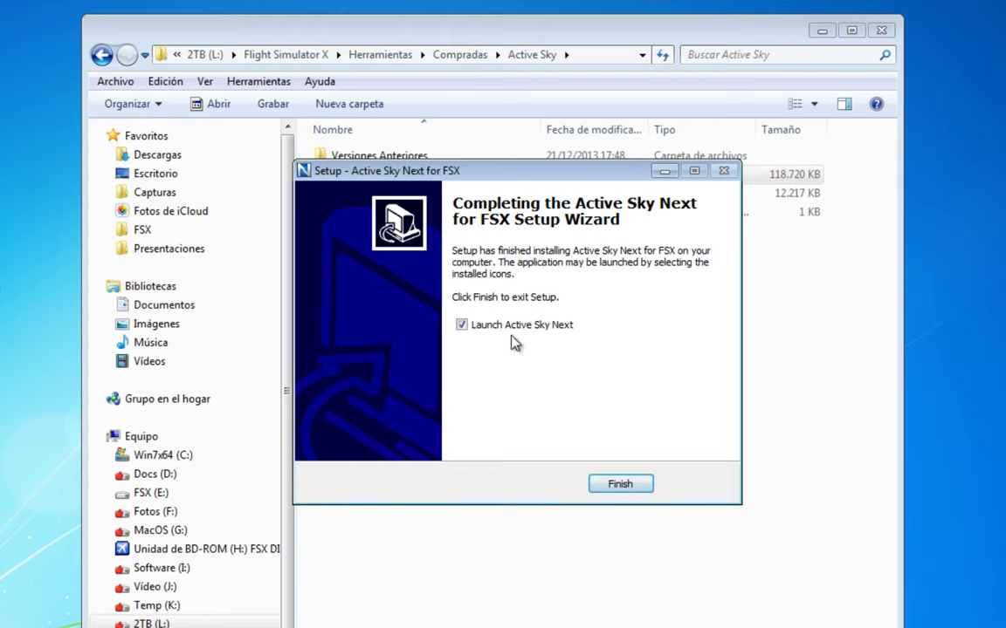
click(461, 325)
click(622, 485)
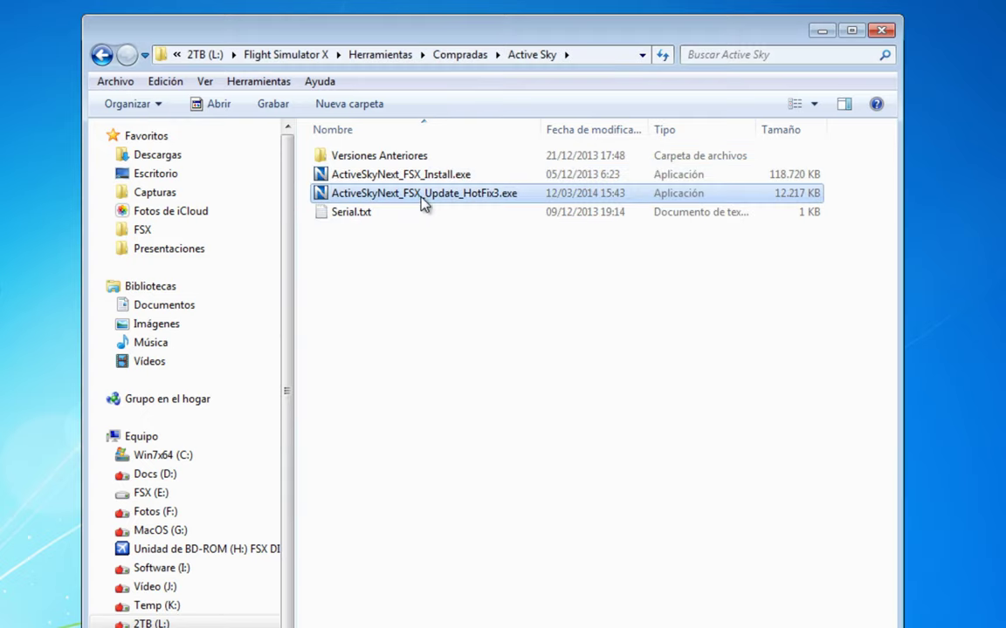
Install the HotFix3 update as administrator, accepting its license, and launch Active Sky Next
right_click(419, 194)
click(480, 226)
click(620, 485)
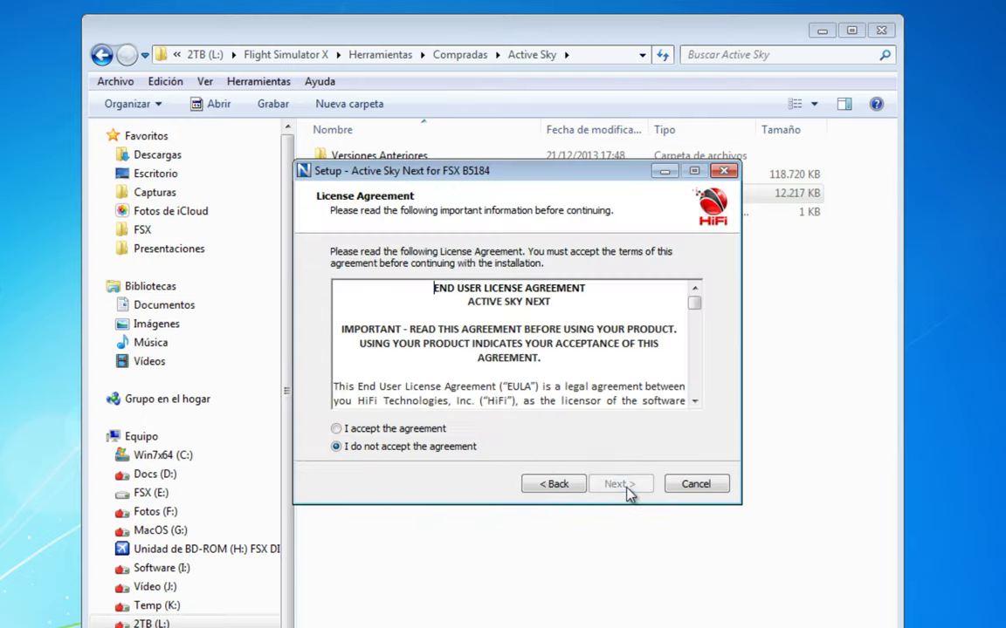
click(410, 429)
click(645, 491)
click(645, 491)
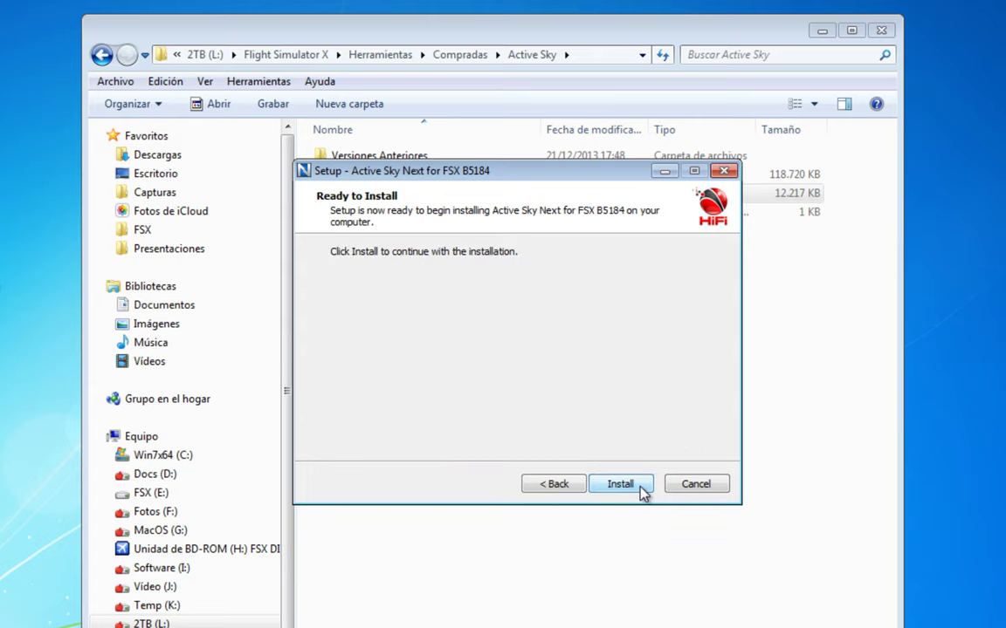
click(645, 491)
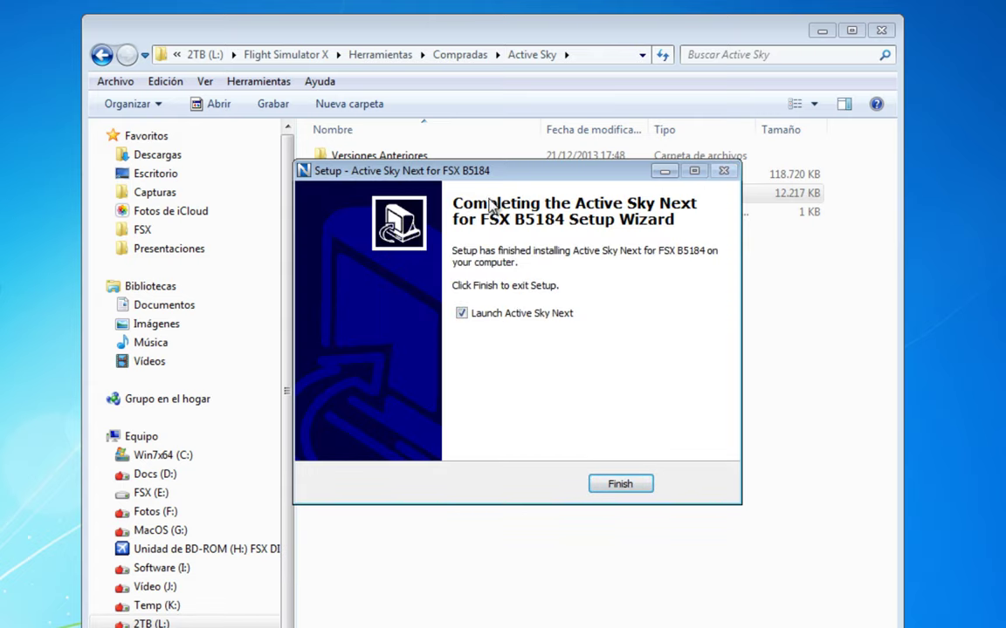
click(621, 484)
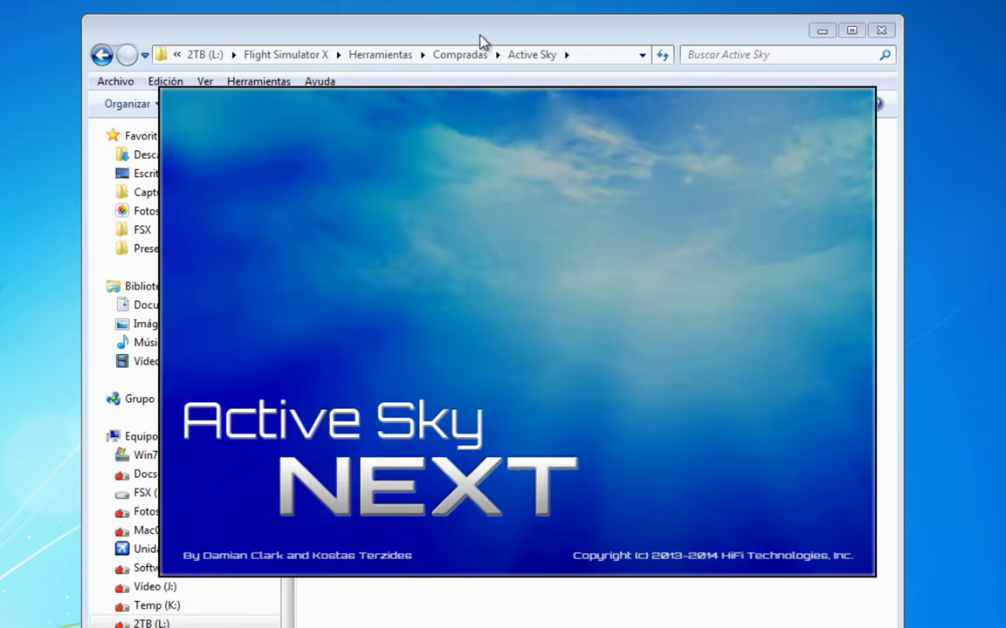
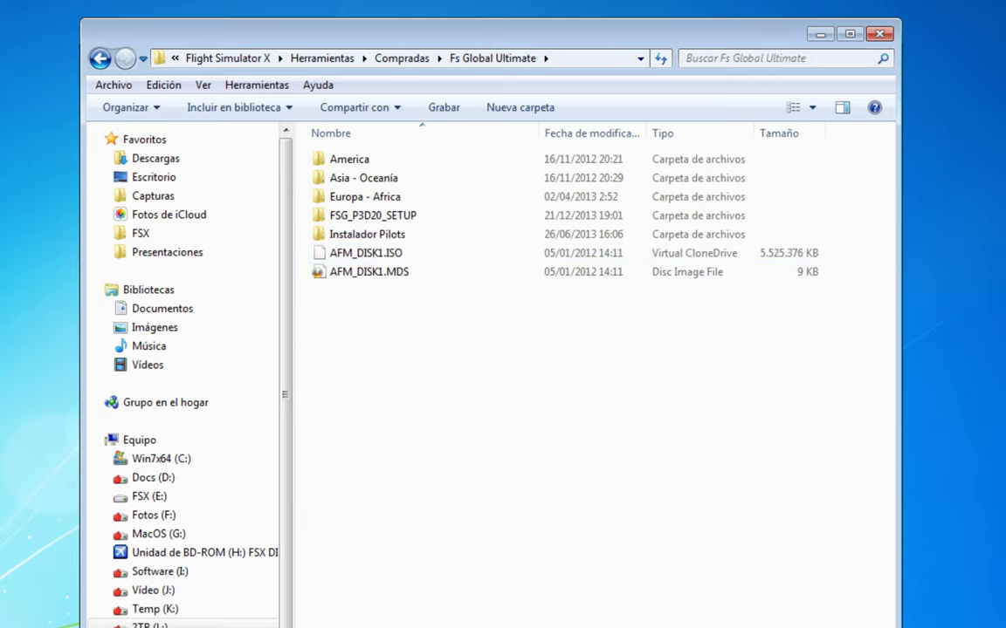
Open the FSGUX folder on the FSX (E:) drive
key(alt+Tab)
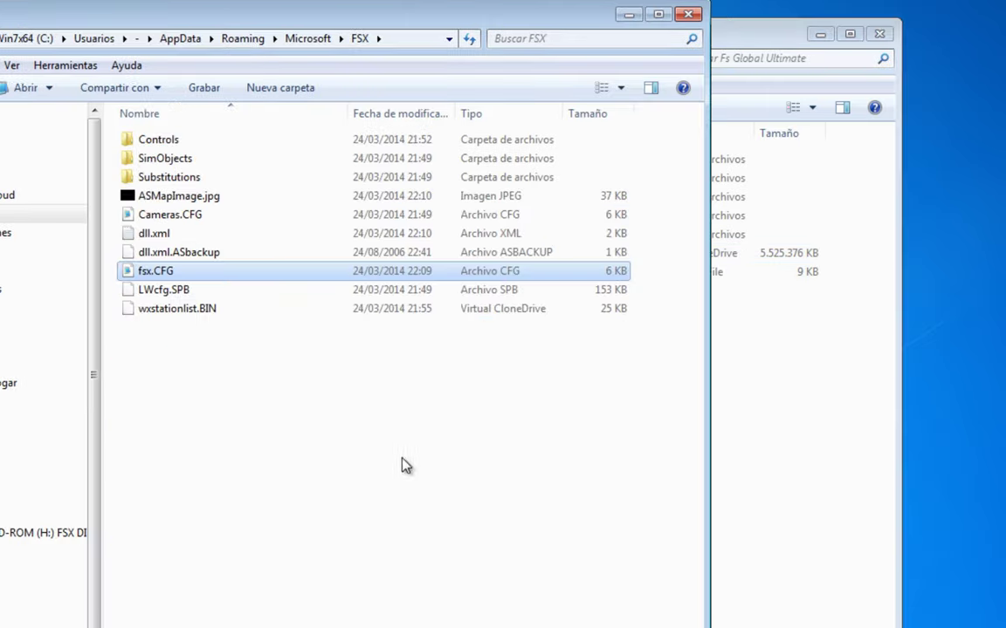
click(35, 476)
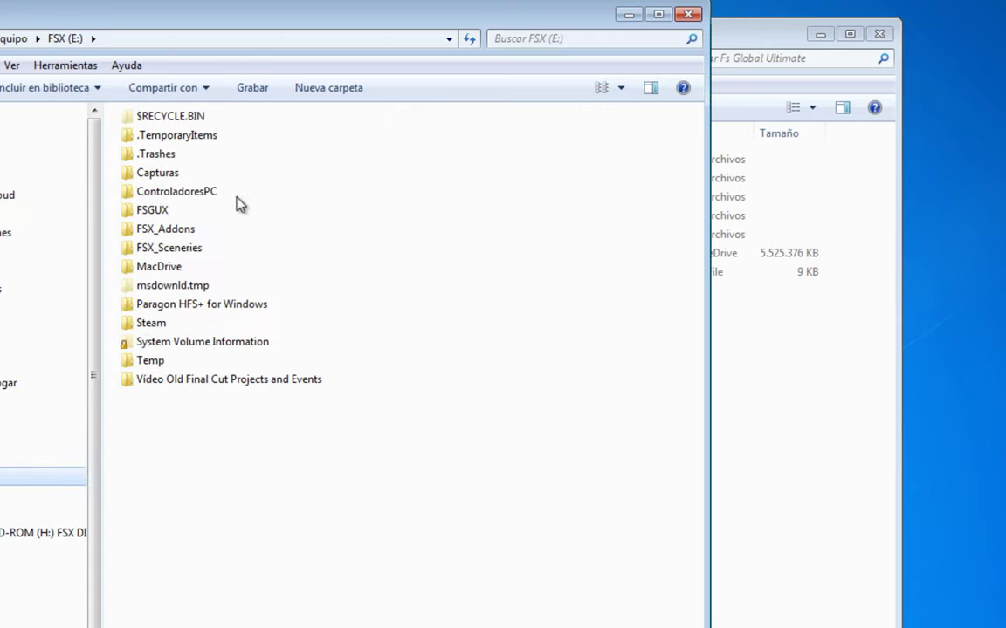
click(152, 212)
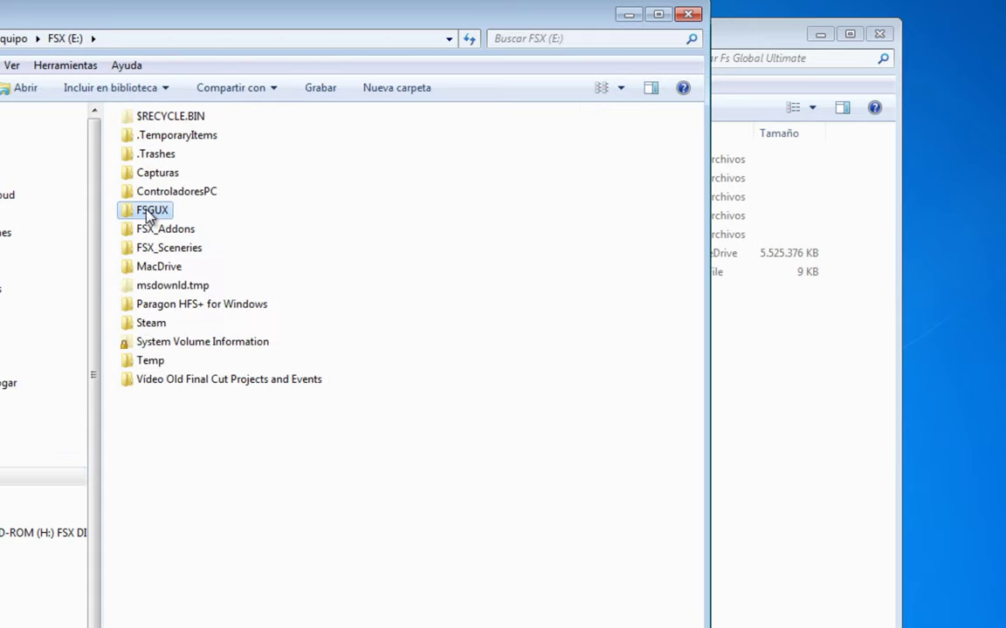
double_click(150, 212)
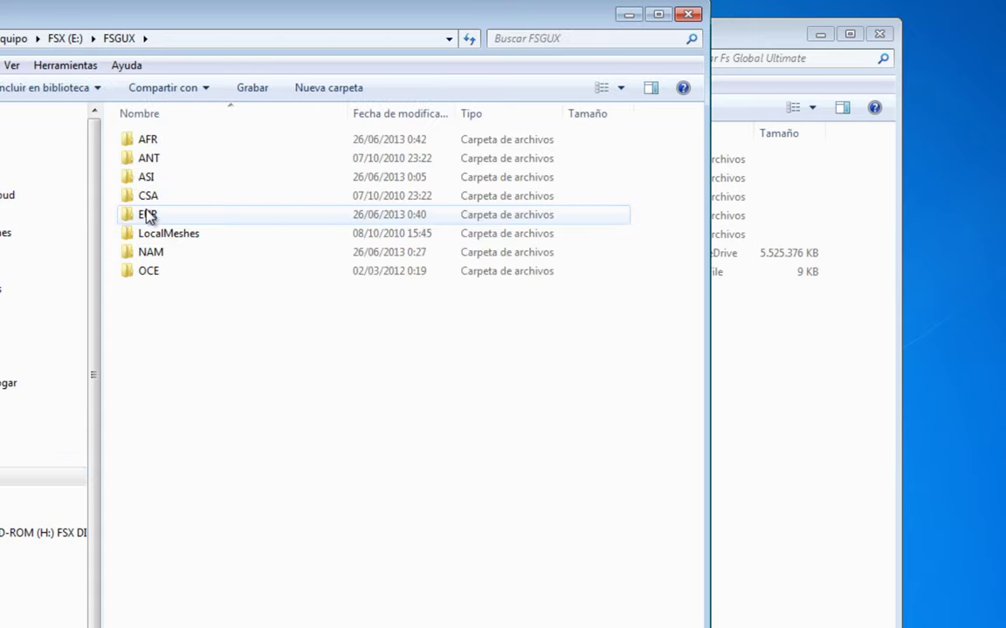
Open the America folder in Fs Global Ultimate and step through its disk images to disk 4
click(893, 393)
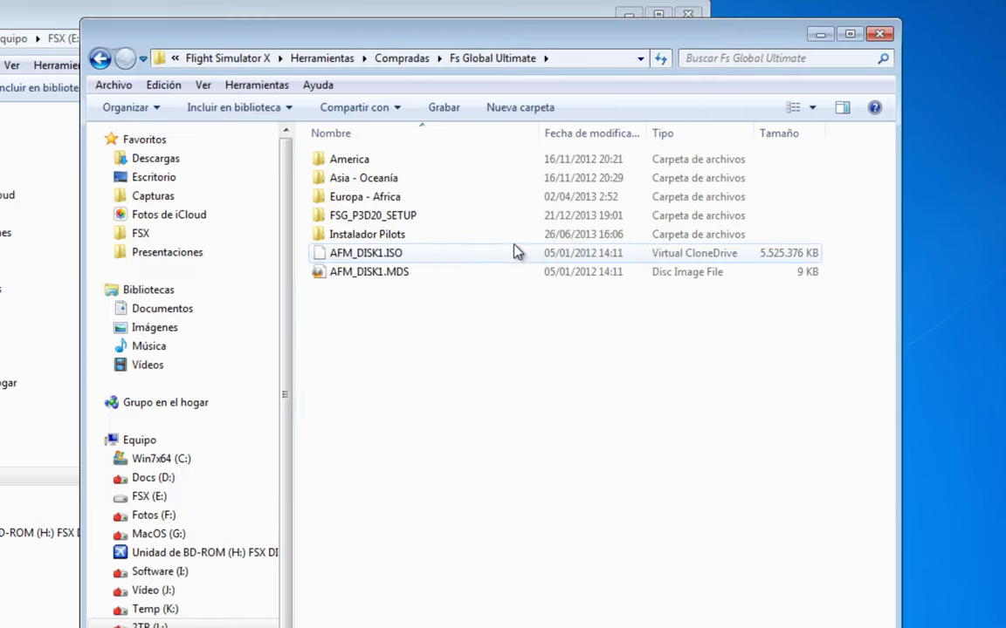
double_click(365, 160)
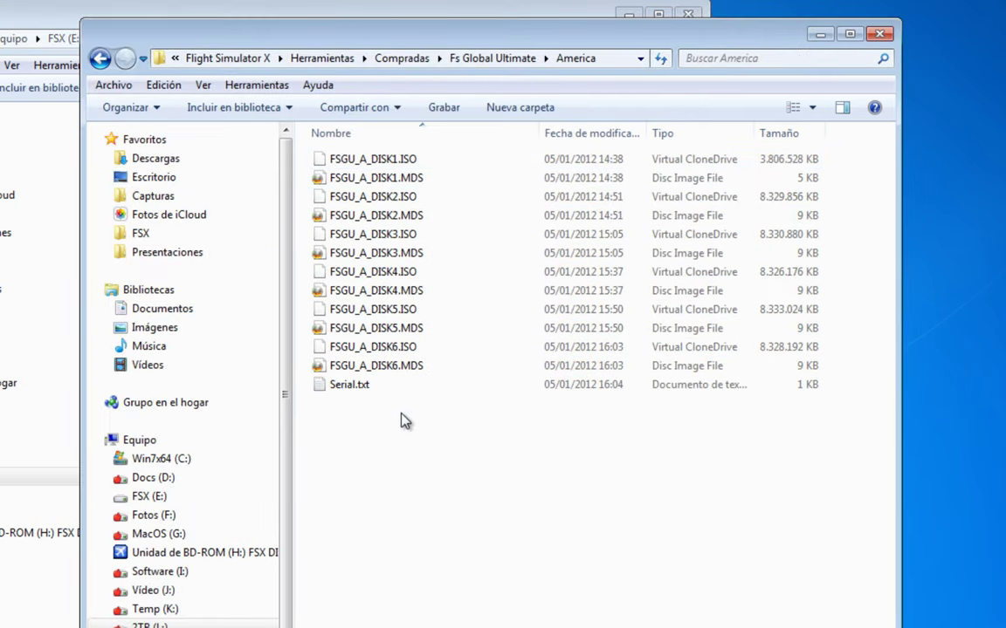
click(397, 161)
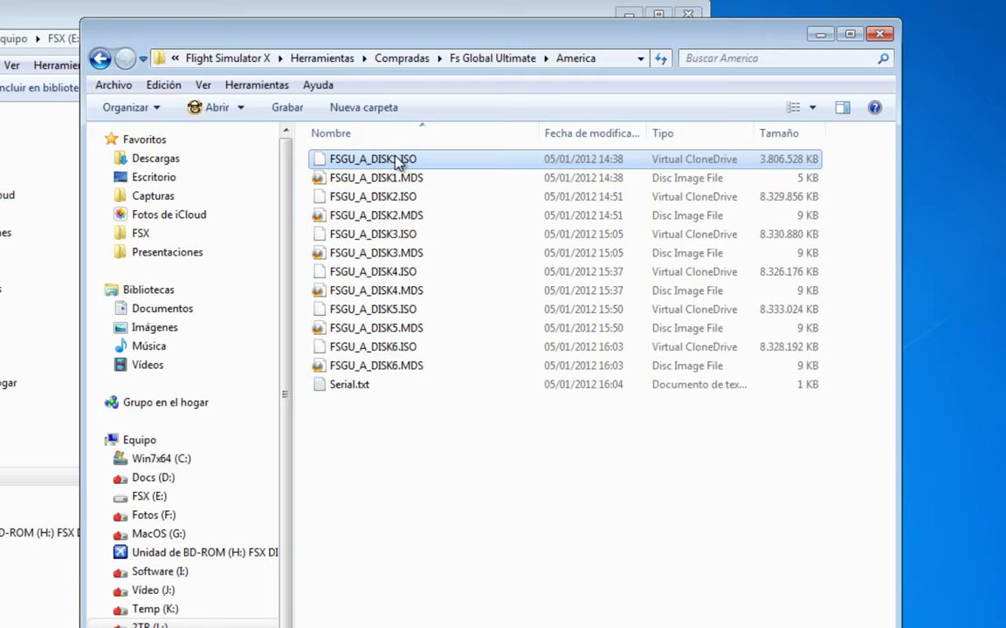
key(Down)
key(Down)
key(Down)
key(Down)
key(Down)
key(Down)
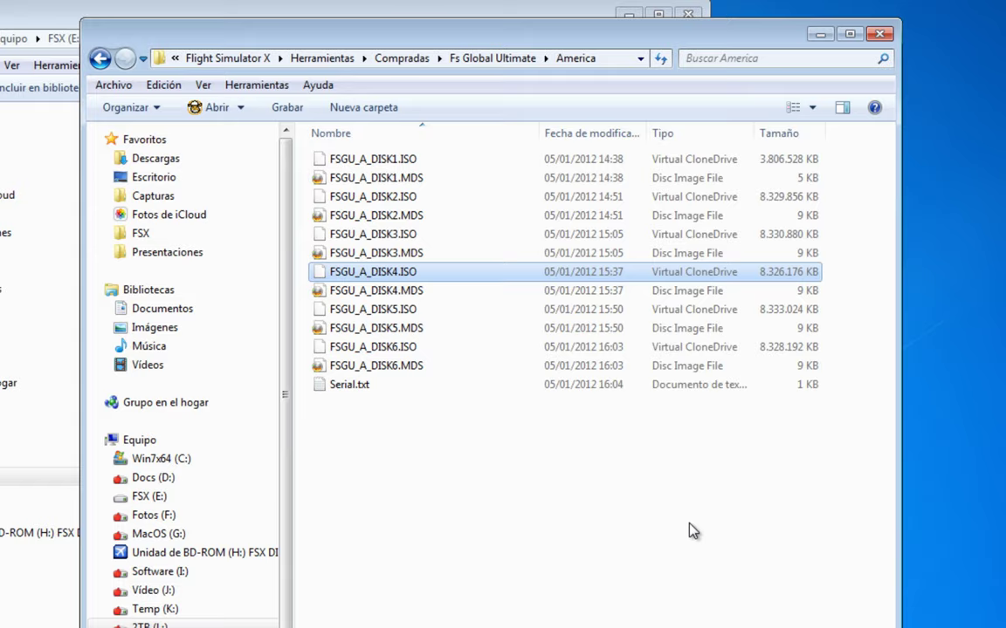
Minimize the America and FSX (E:) windows to leave the bare desktop
click(820, 35)
click(79, 40)
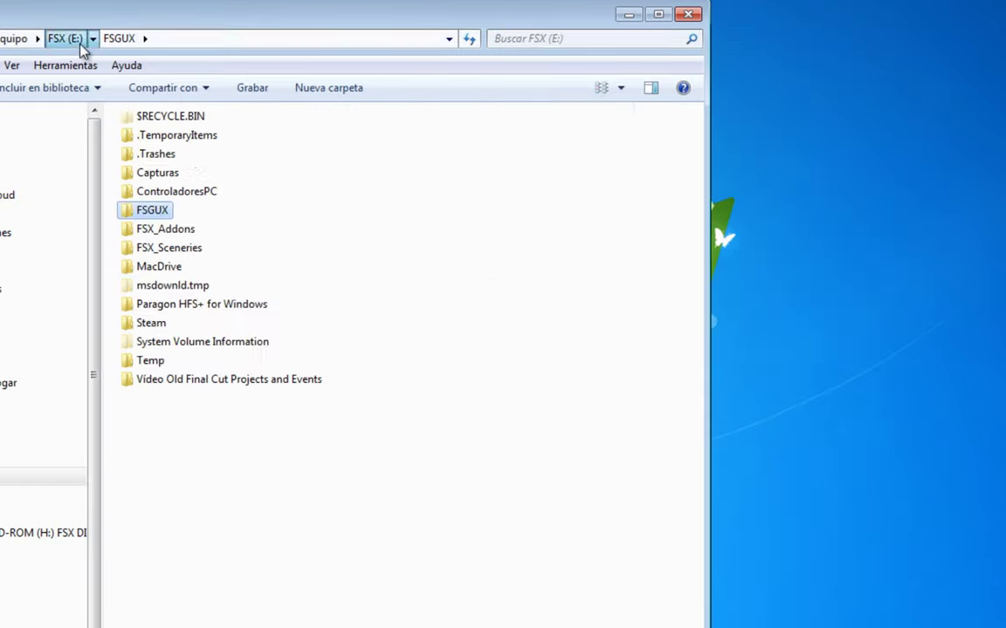
mouse_move(141, 219)
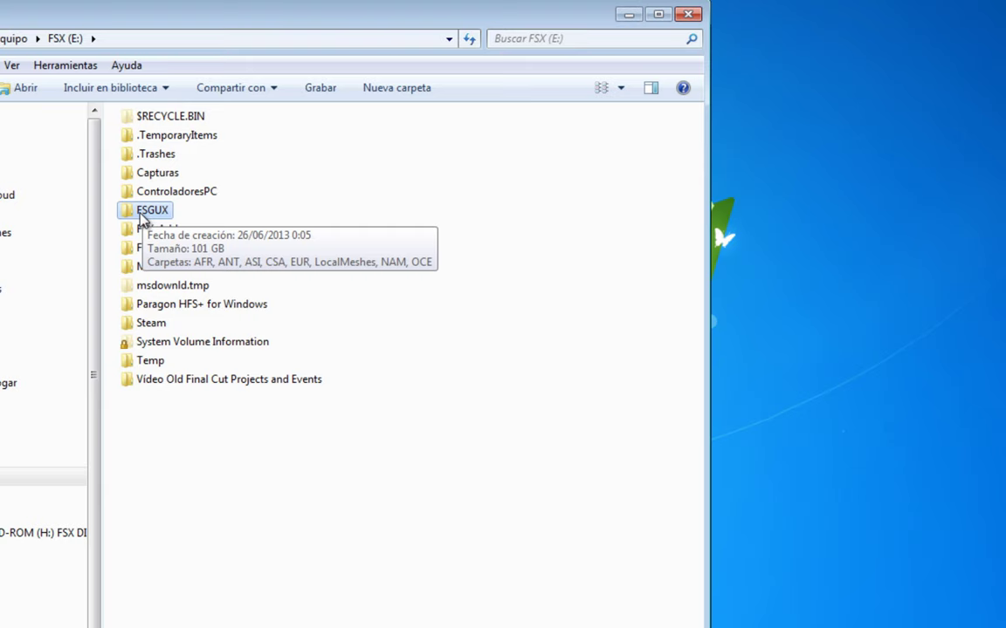
click(629, 14)
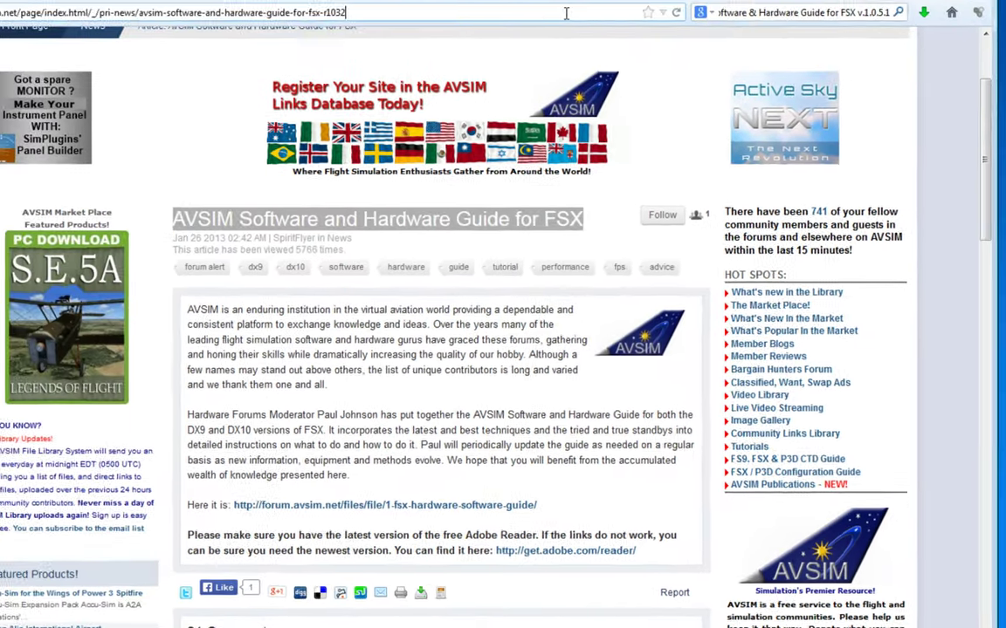
Load fly2pilots.com in the Firefox address bar
click(623, 69)
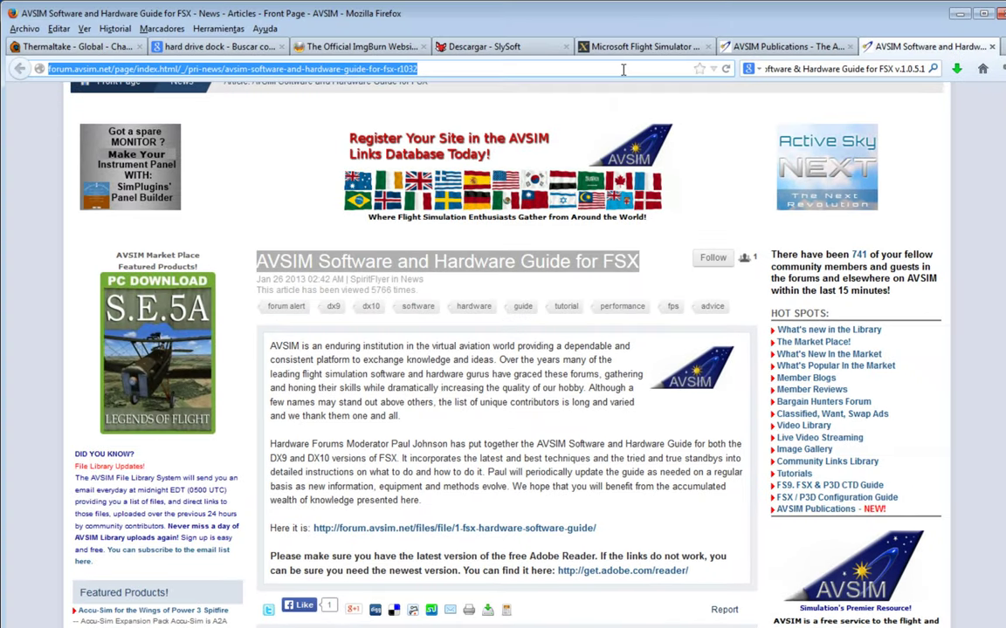
text(gly)
key(BackSpace)
key(BackSpace)
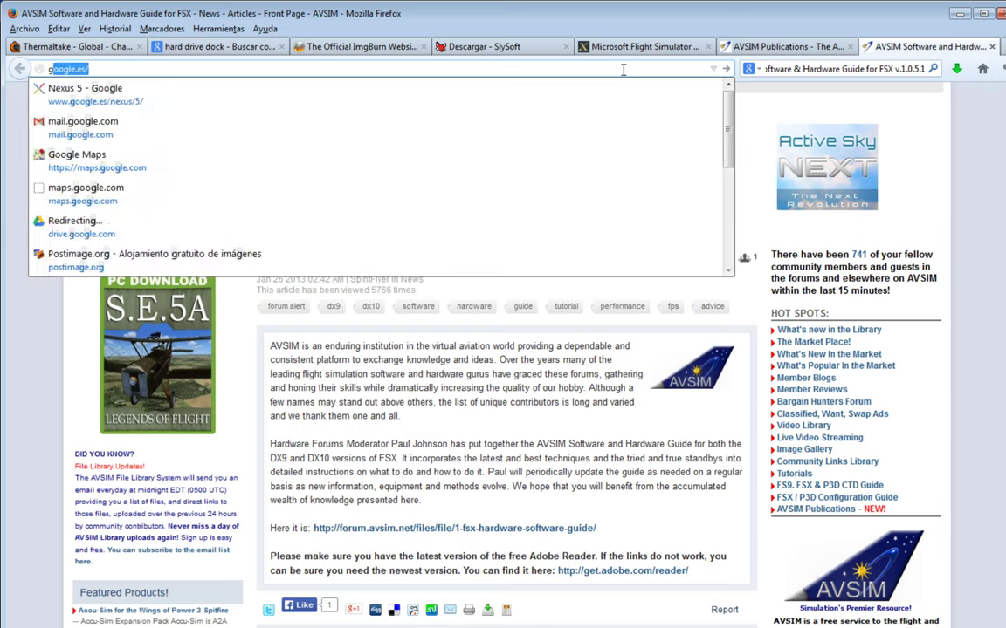
text(ly)
key(BackSpace)
key(BackSpace)
key(BackSpace)
text(flyto)
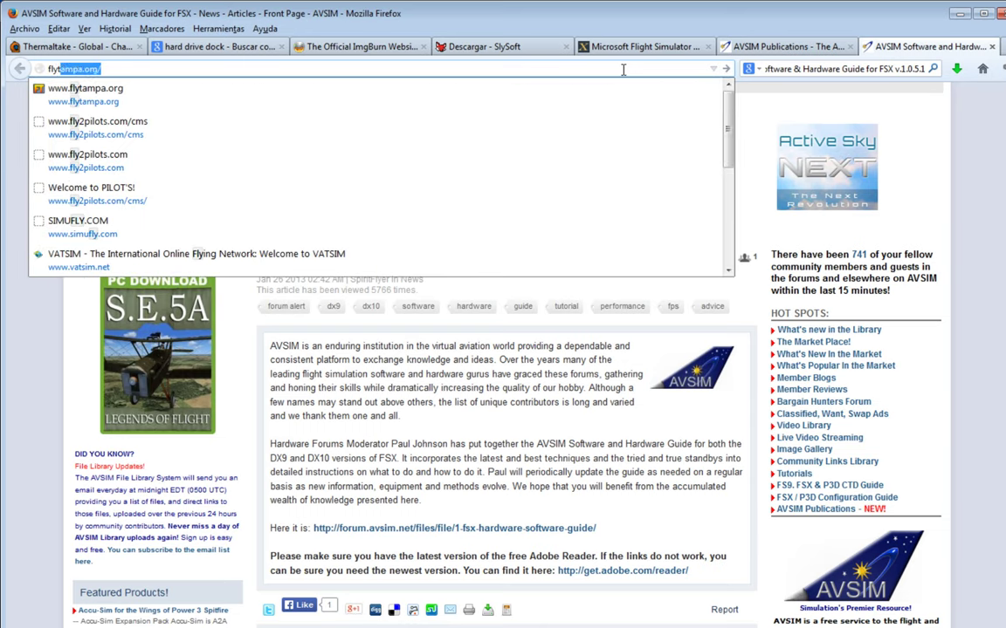
key(BackSpace)
text(2pilots.com/)
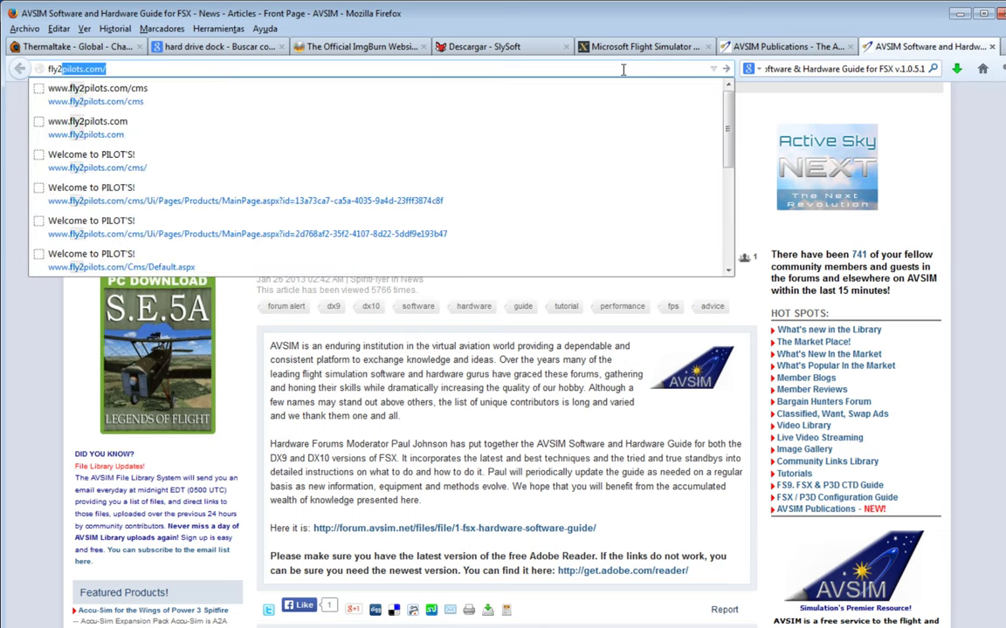
key(Return)
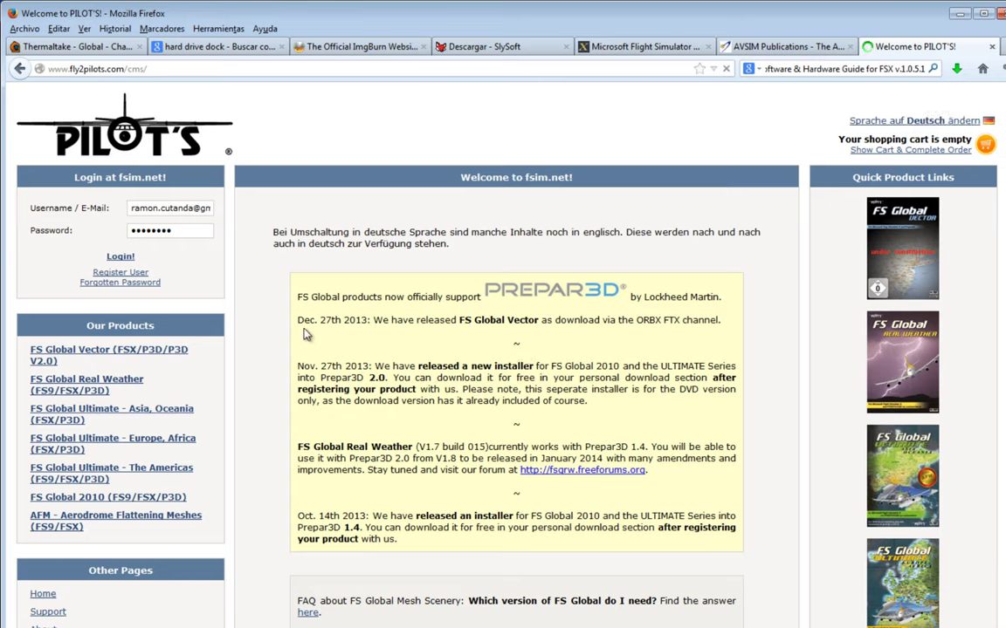
View the FS Global Ultimate Asia, Oceania product page, then log in to the site
click(174, 416)
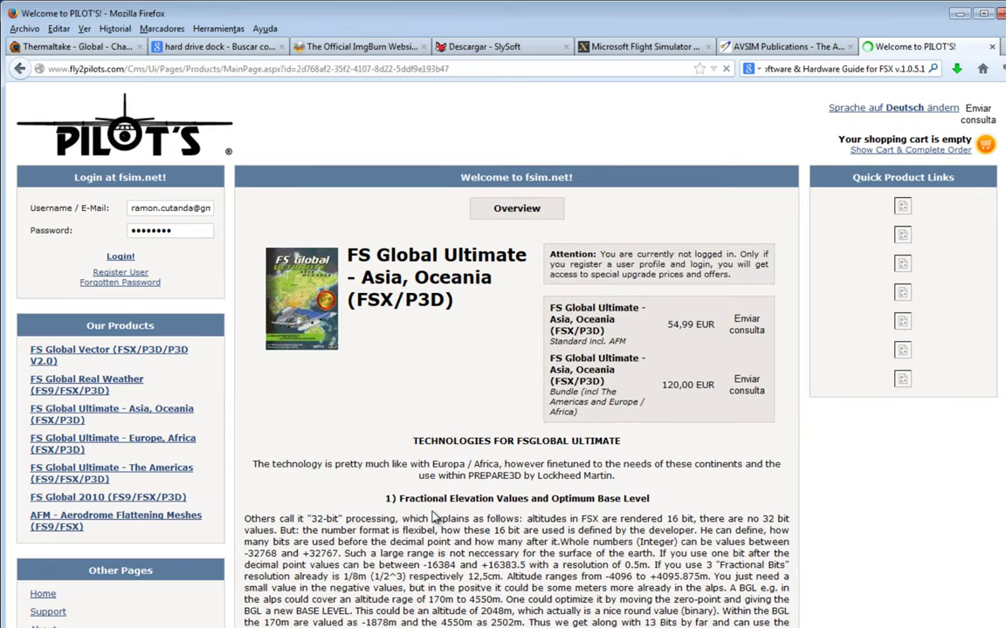
scroll(434, 516, down, 10)
scroll(472, 602, up, 10)
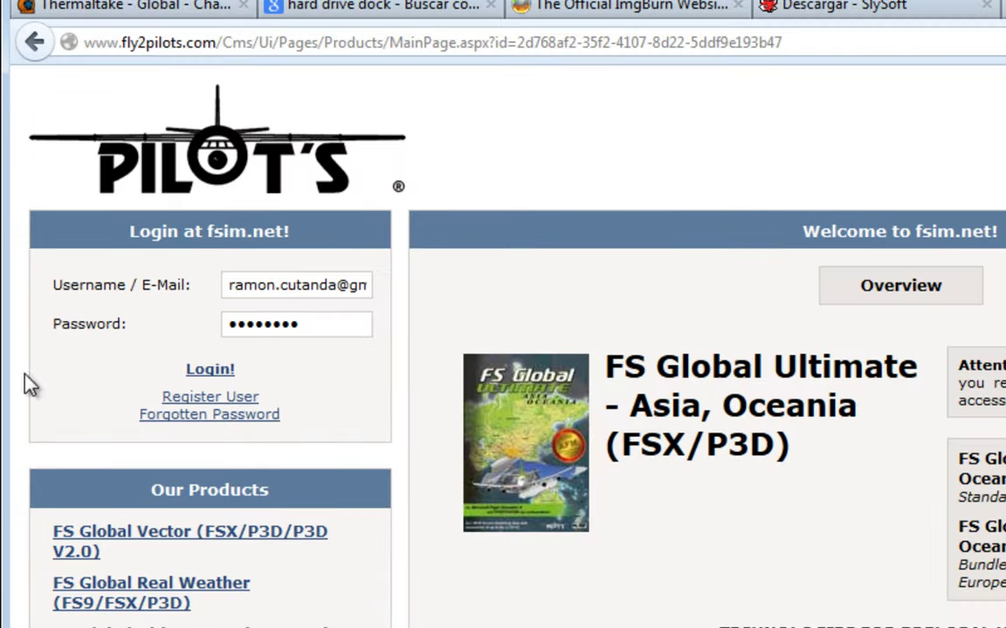
click(209, 369)
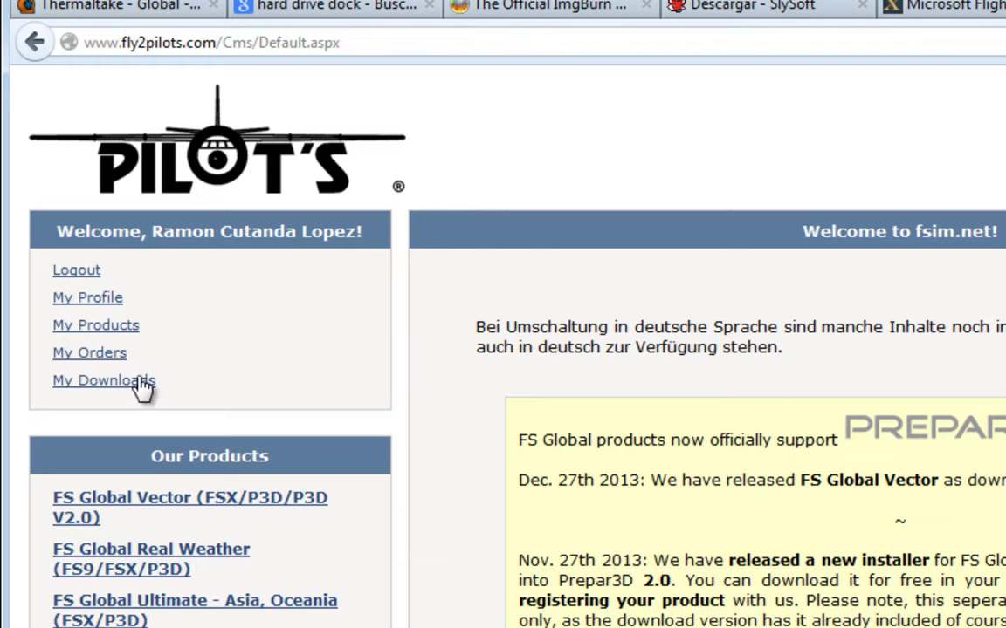
List the FS Global Ultimate - Asia/Oceania downloads, marking the Prepar3D 2.0 and FSX installer titles
click(91, 385)
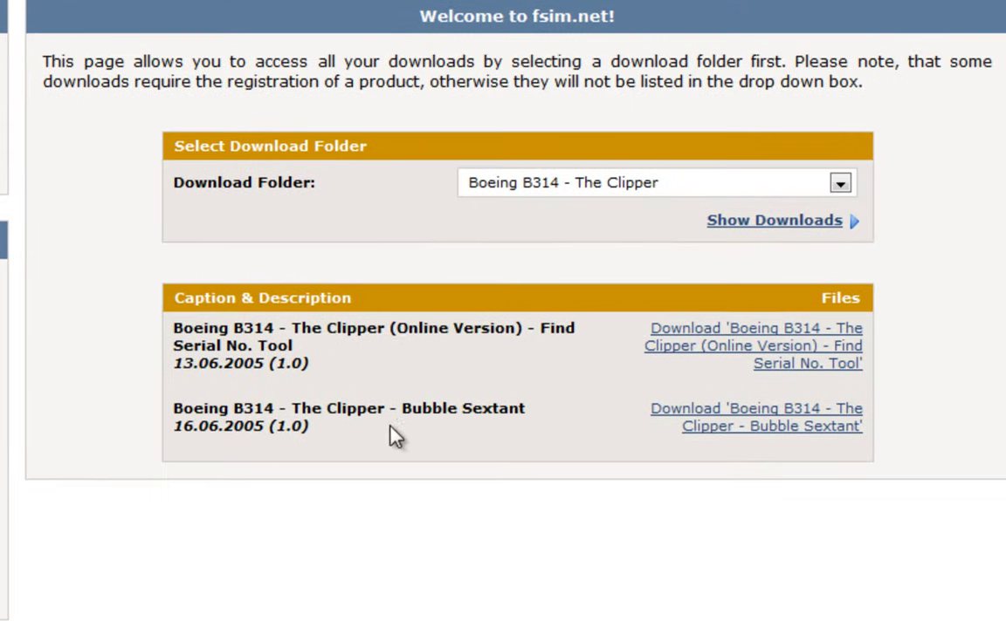
click(806, 187)
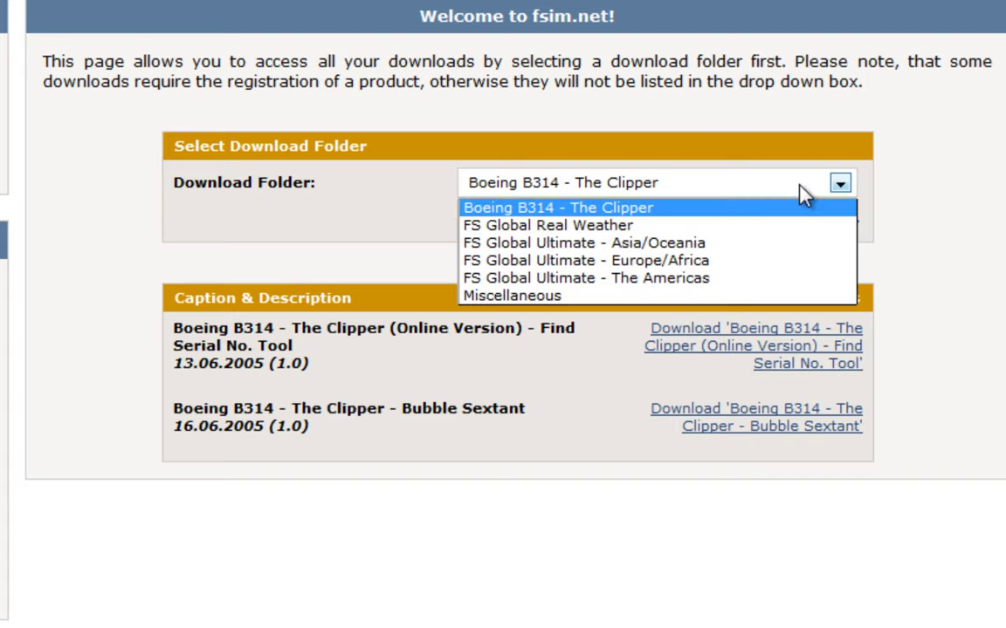
click(572, 243)
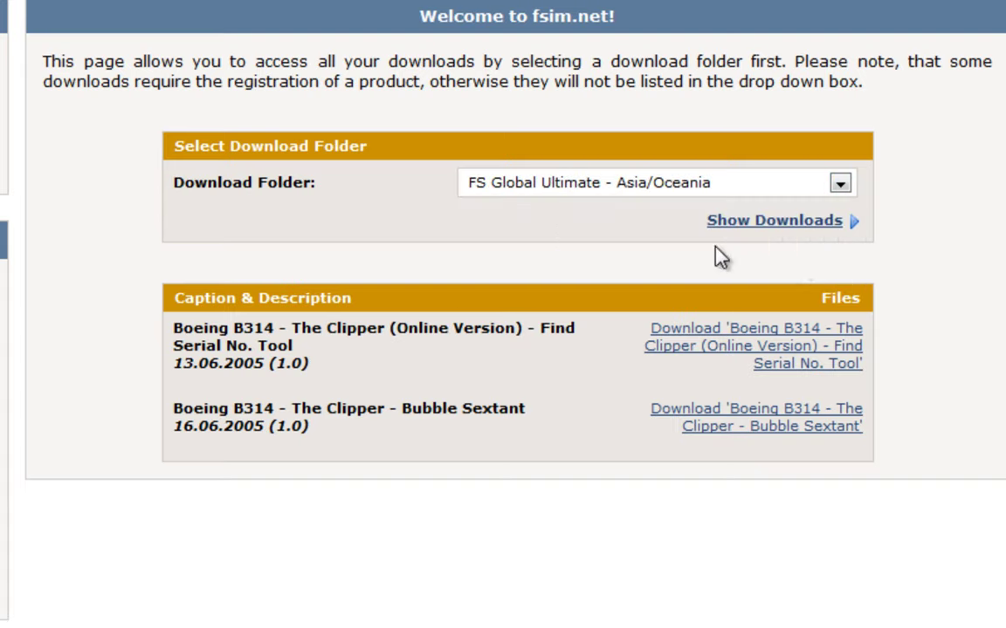
click(854, 224)
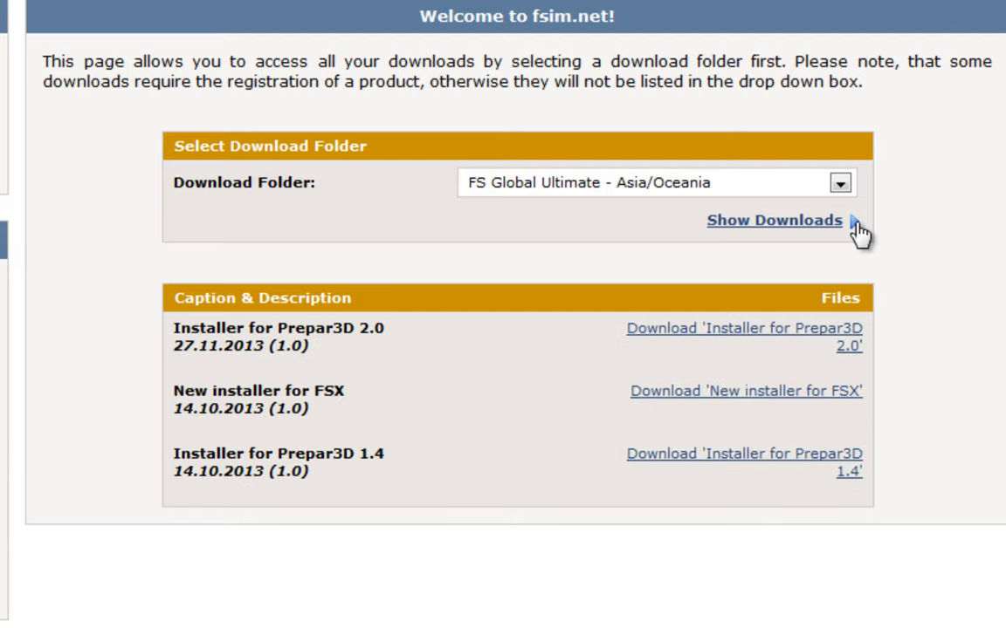
drag(171, 342, 428, 341)
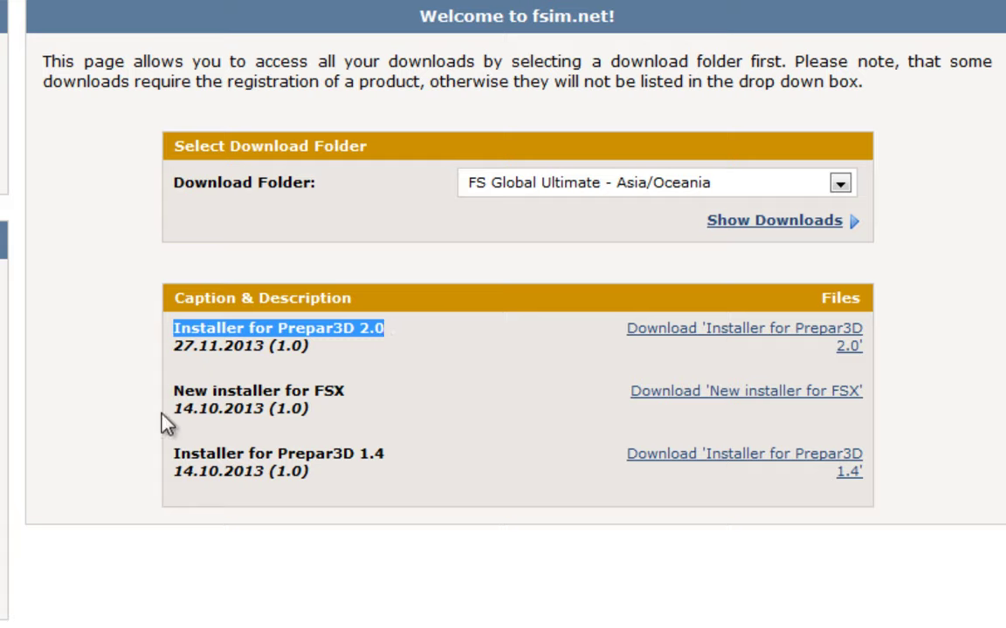
drag(173, 391, 349, 393)
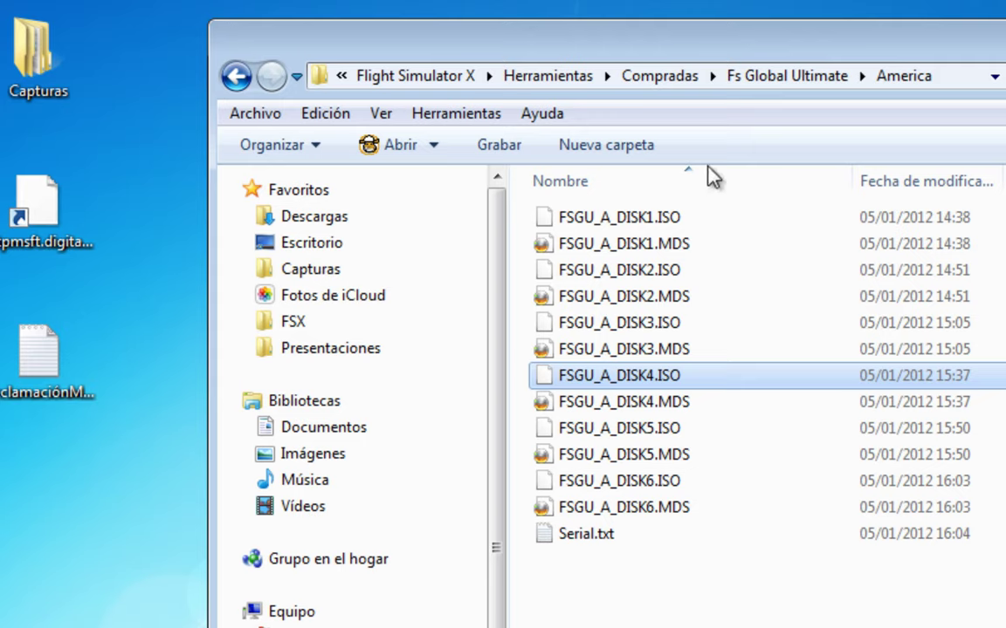
Run the PILOT'S setup from the Instalador Pilots folder as administrator
click(762, 80)
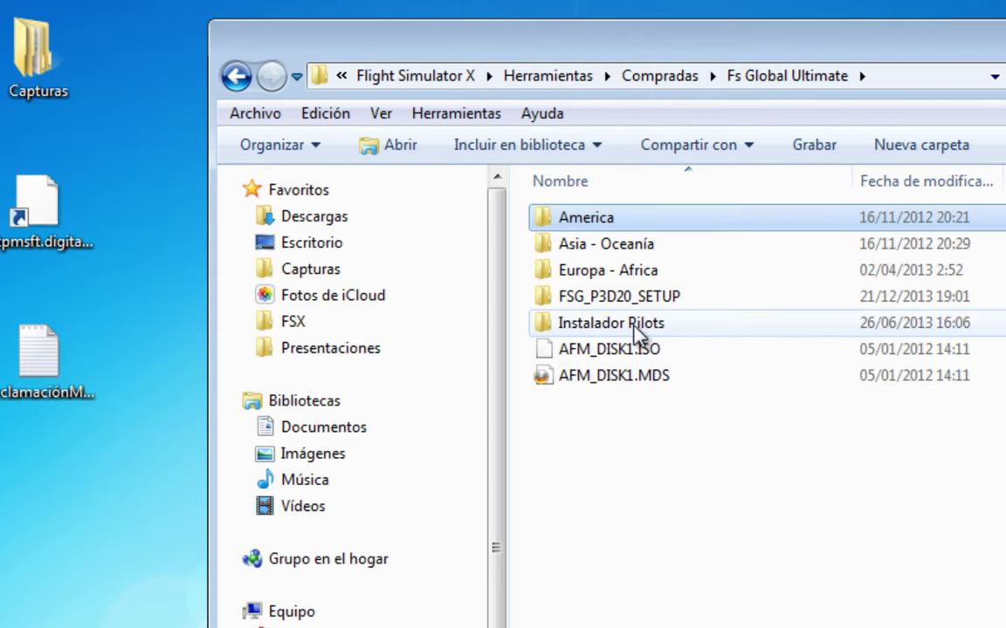
double_click(642, 325)
right_click(576, 374)
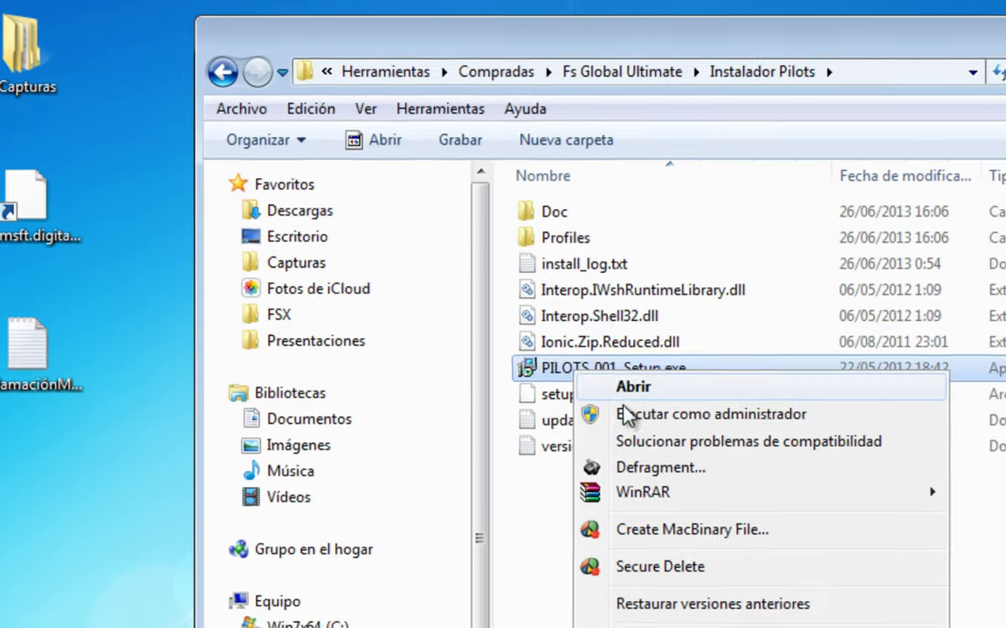
click(672, 417)
Choose FS Global Ultimate - Asia / Oceania and start installing it onto drive E:
click(580, 371)
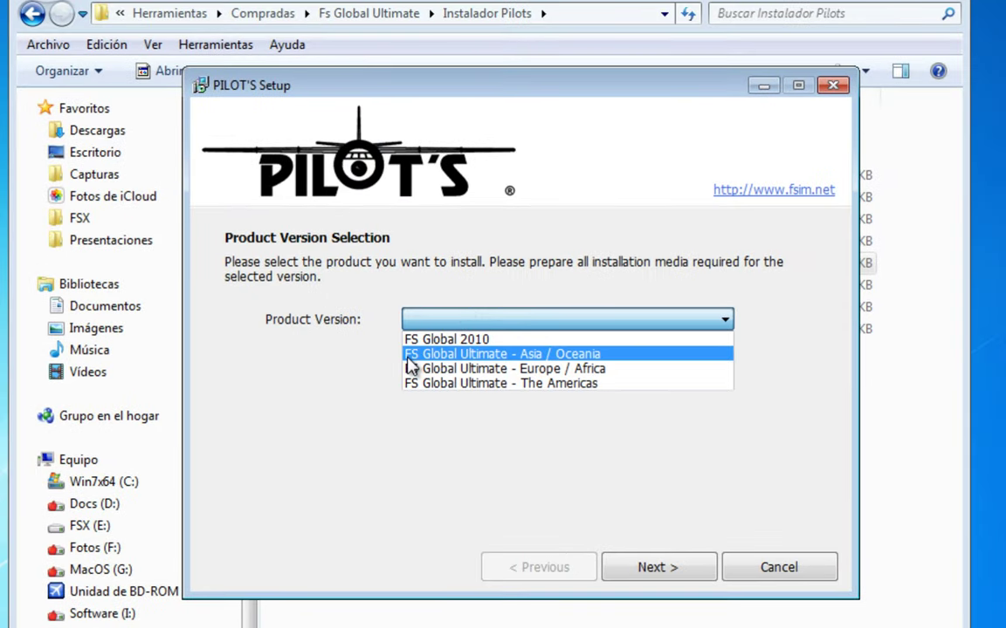
click(486, 362)
click(680, 572)
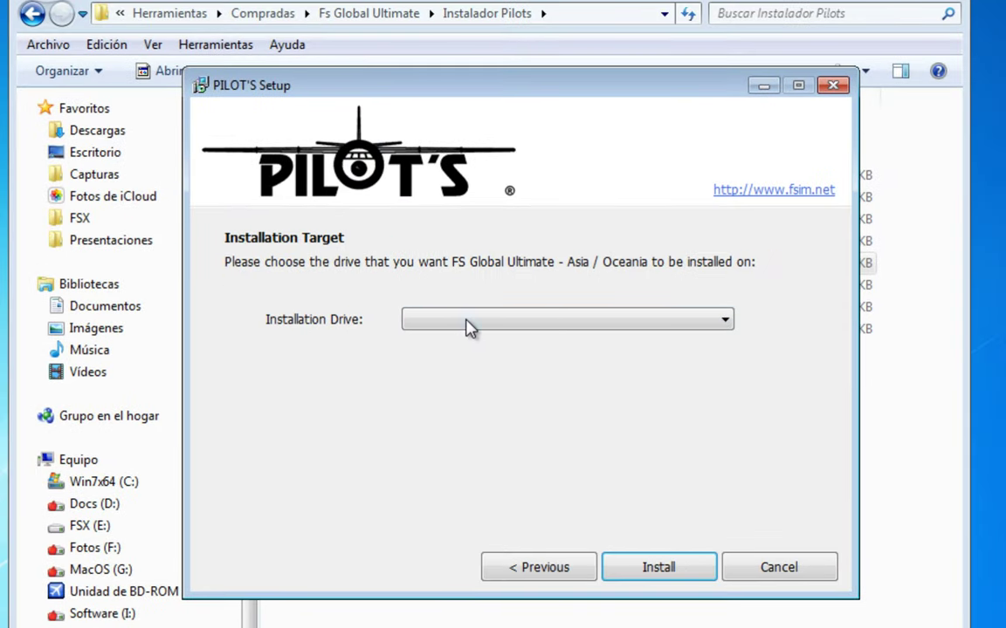
click(464, 323)
click(462, 368)
click(655, 570)
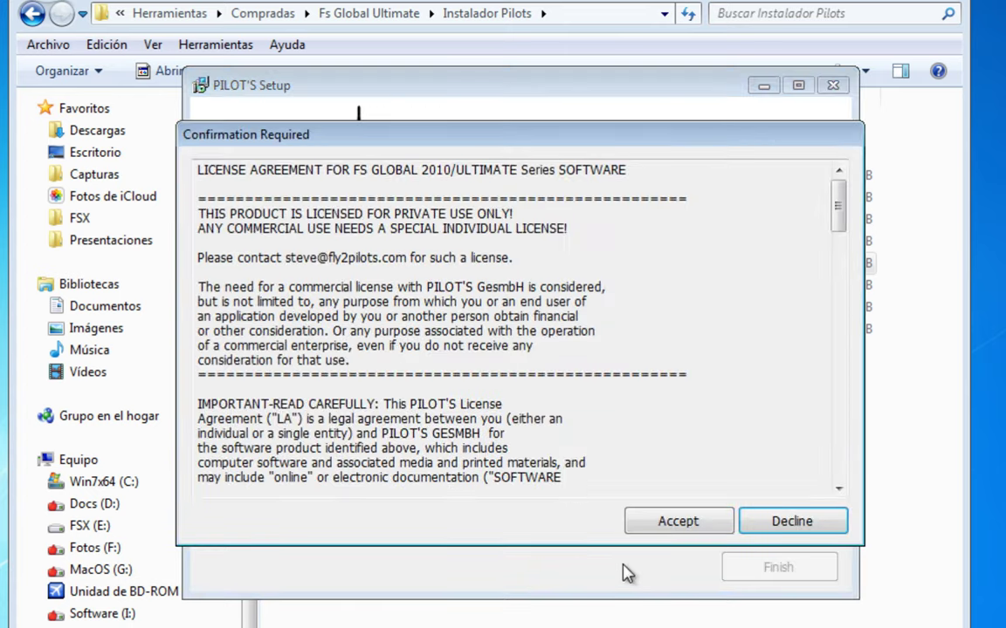
Accept the license, install scenery layers only, and decline the reboot
click(679, 521)
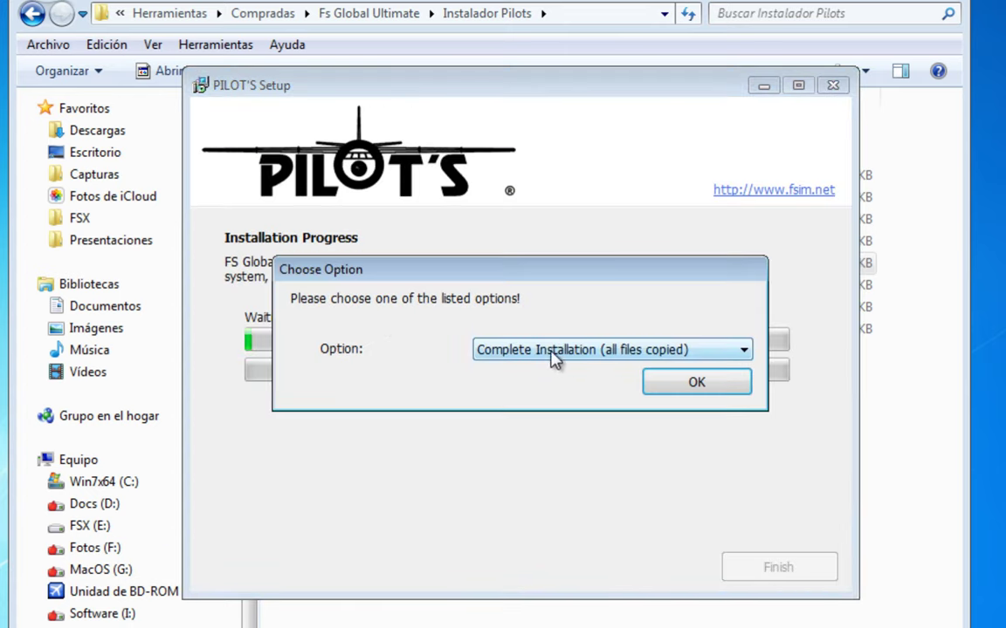
click(641, 352)
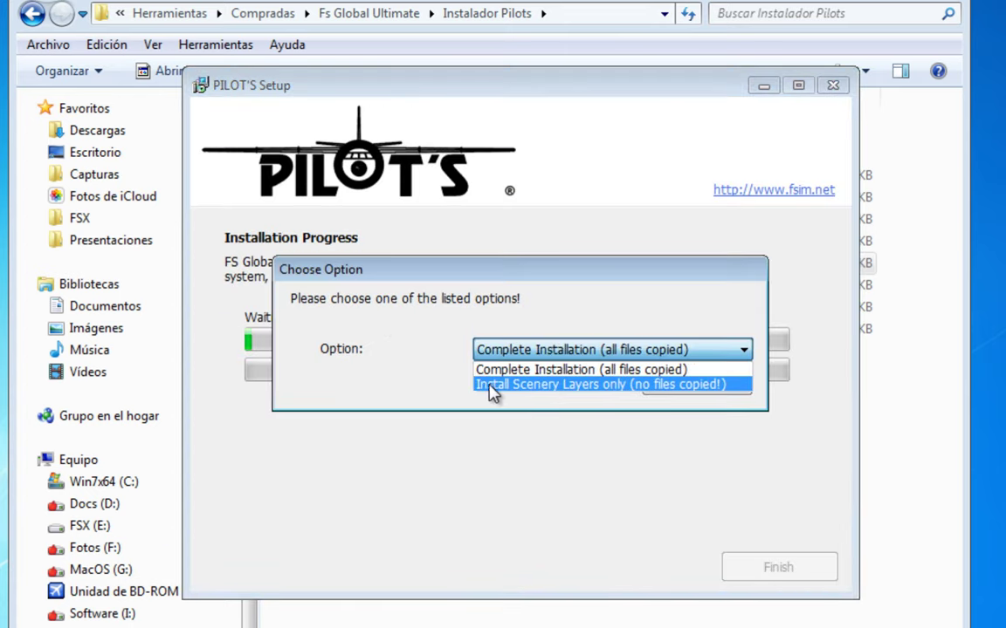
click(546, 385)
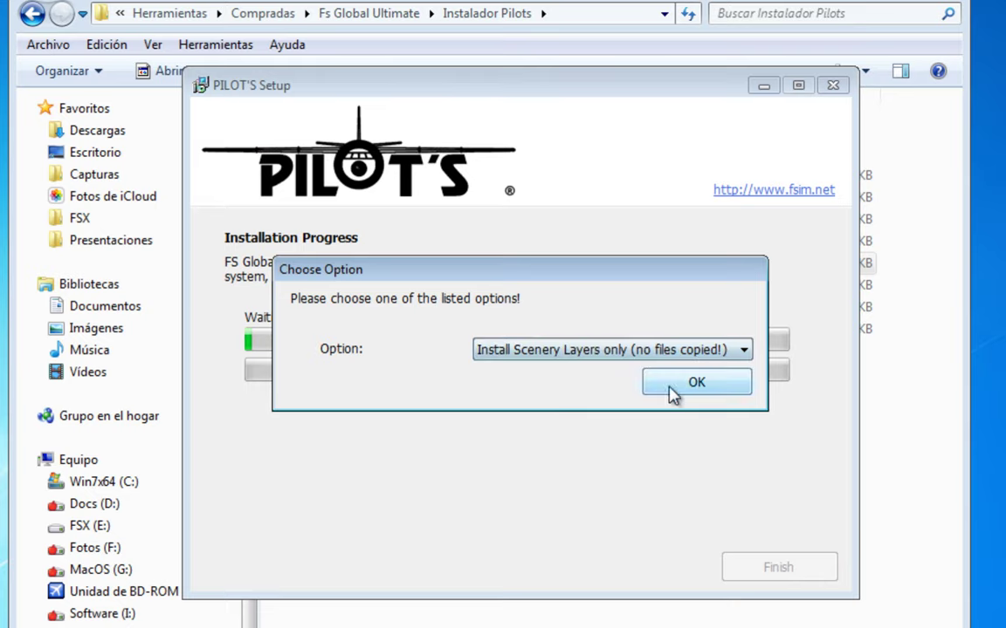
click(673, 388)
click(625, 416)
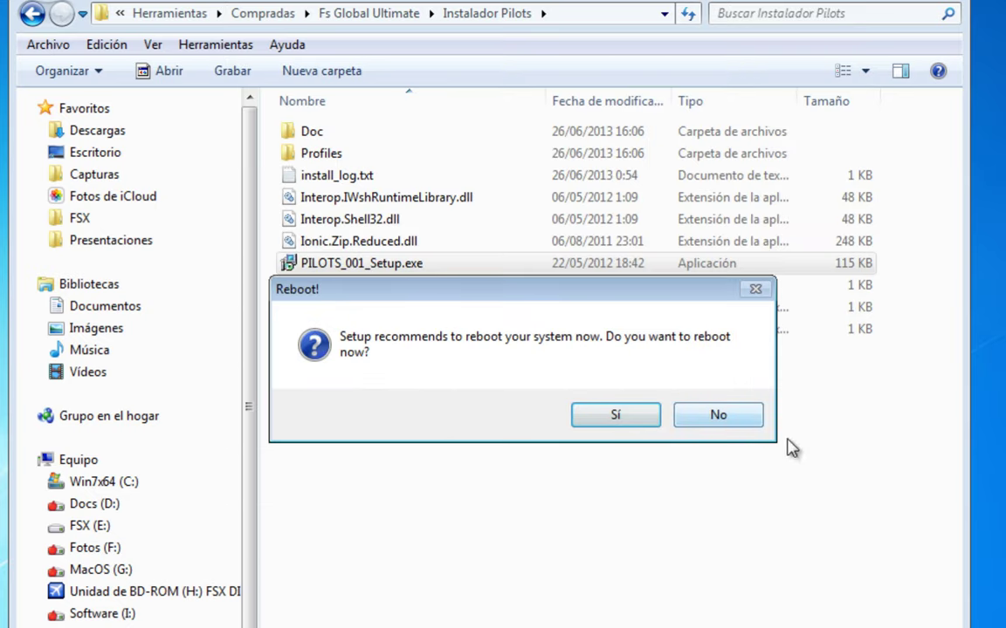
click(739, 422)
Rerun PILOTS_001_Setup.exe as administrator and start the Europe / Africa install on drive E:\
right_click(377, 263)
click(447, 297)
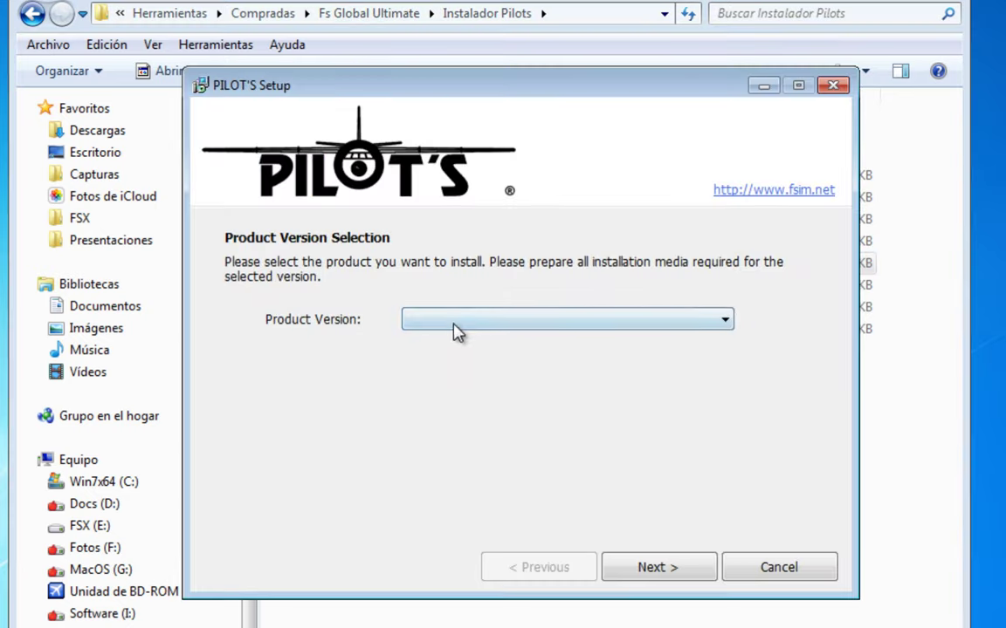
click(456, 320)
click(479, 371)
click(689, 574)
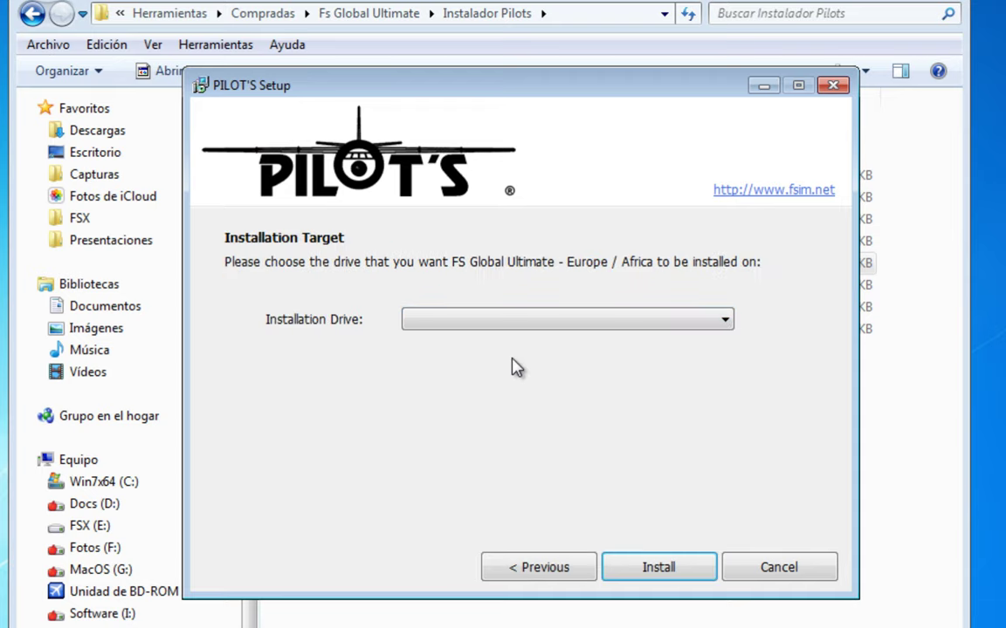
click(513, 320)
click(513, 375)
click(616, 558)
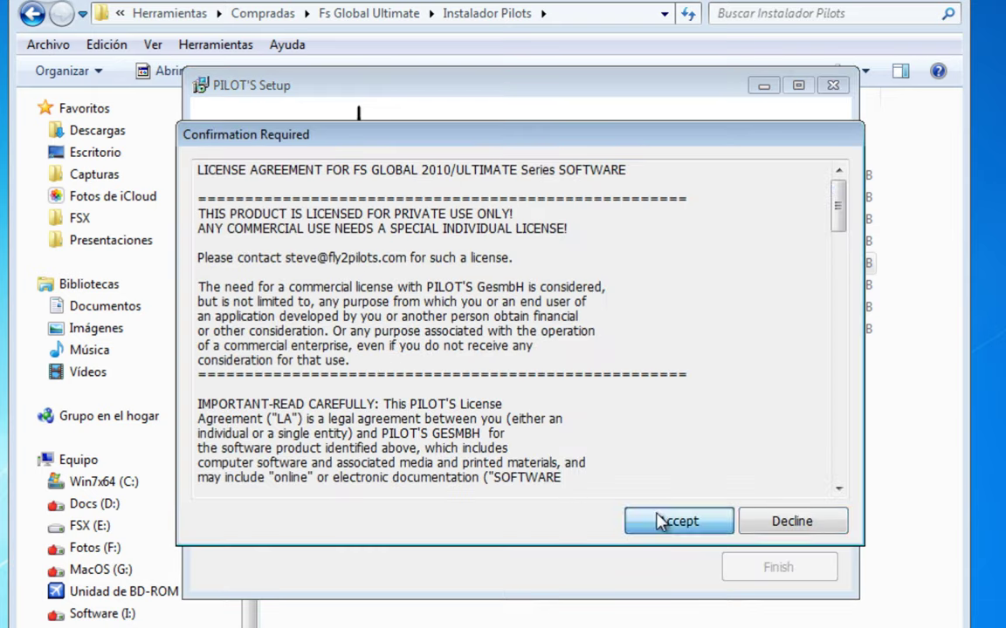
Accept the license and install Europe / Africa as scenery layers only, skipping the reboot
click(663, 582)
click(597, 354)
click(577, 388)
click(669, 386)
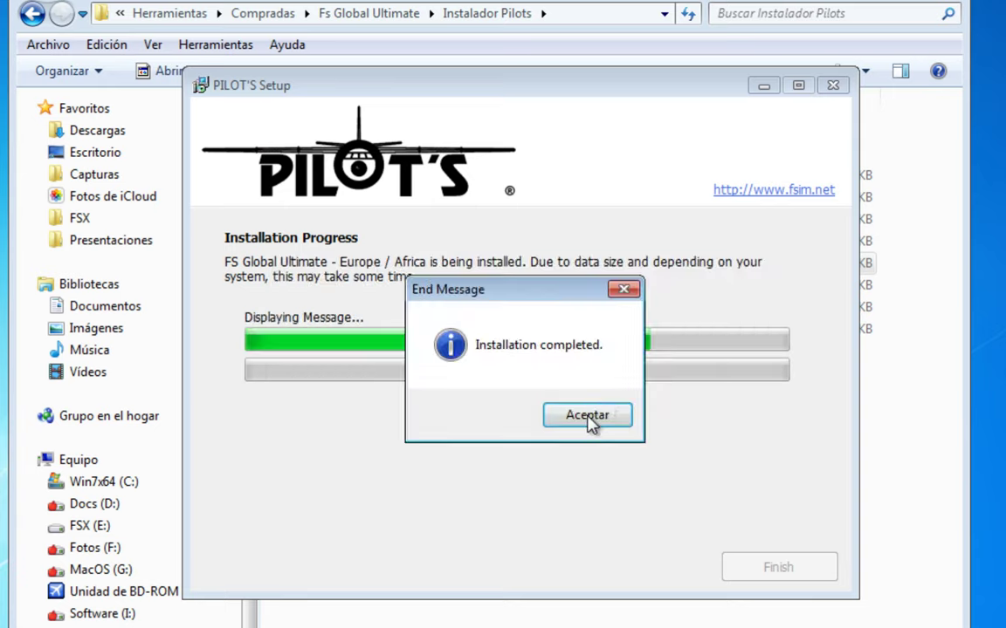
click(589, 420)
click(717, 416)
Rerun the setup as administrator and start The Americas install on drive E:\
right_click(352, 266)
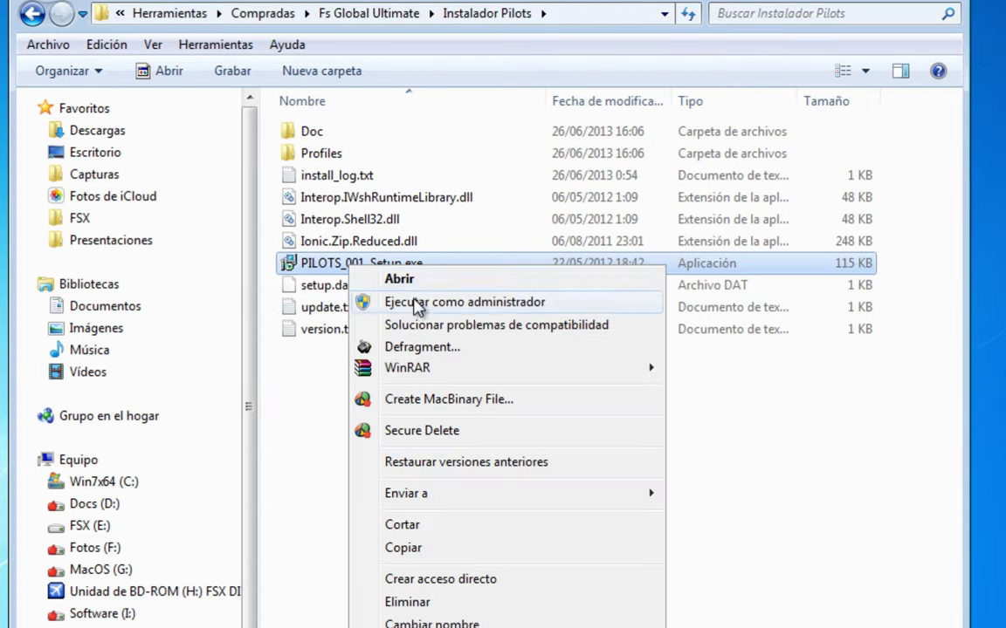
click(359, 300)
click(511, 319)
click(488, 385)
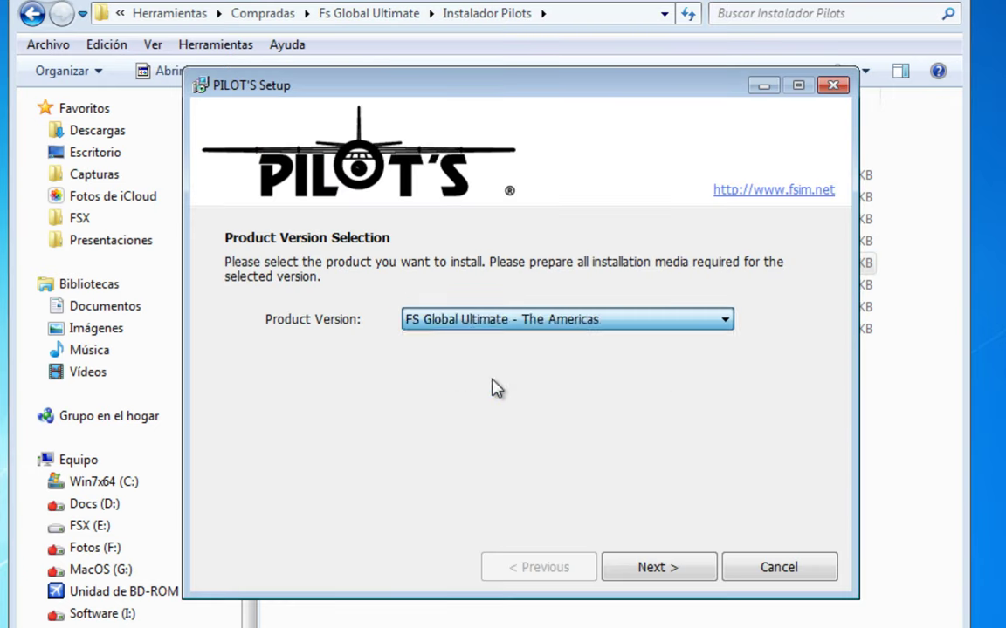
click(673, 569)
click(449, 326)
click(448, 369)
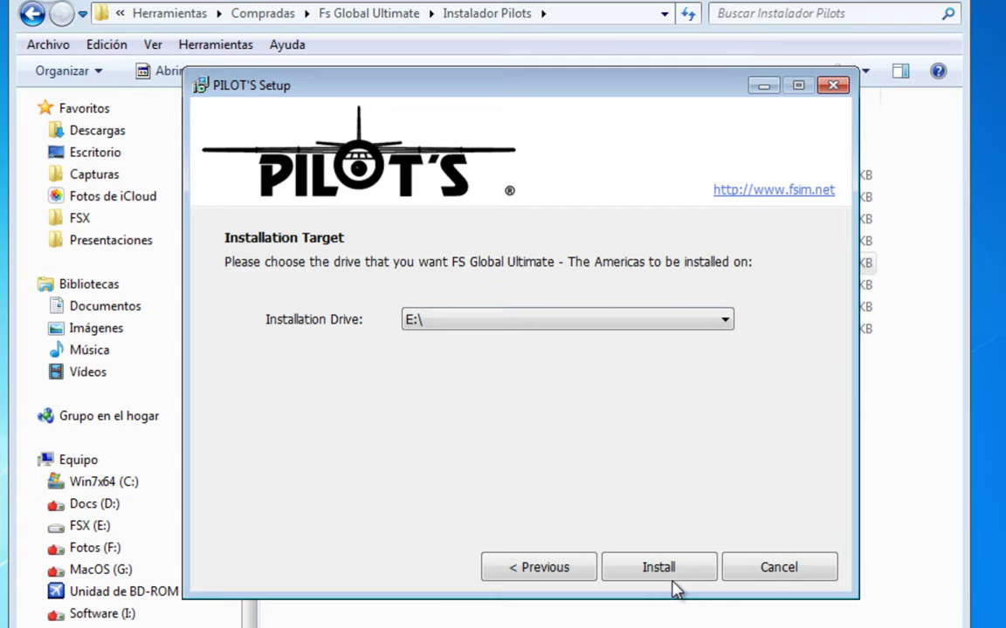
click(673, 567)
Install The Americas as scenery layers only without rebooting, then return to the Compradas folder
click(655, 524)
click(561, 354)
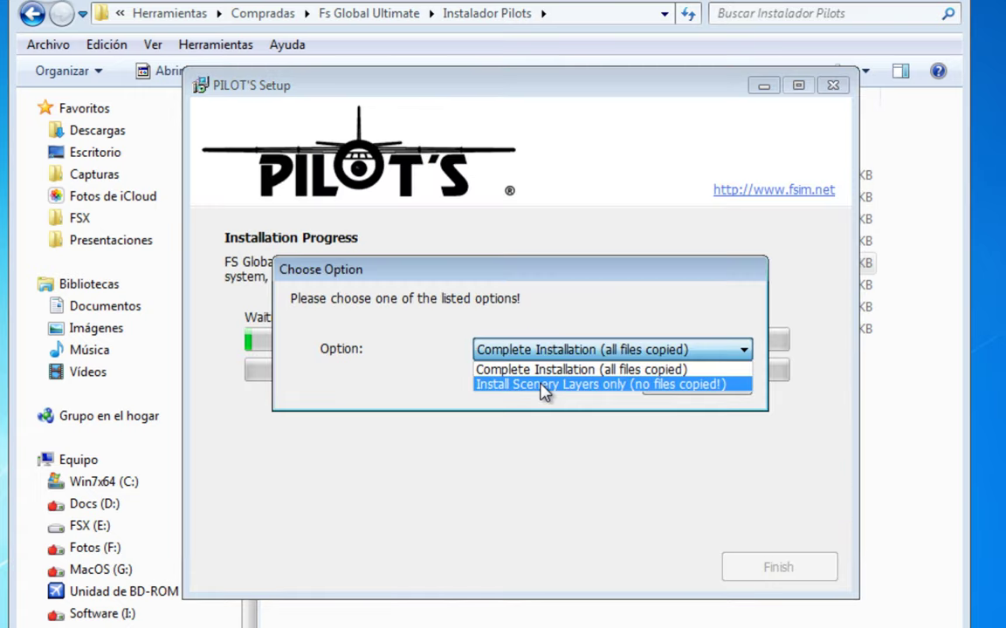
click(546, 391)
click(690, 382)
click(596, 417)
click(731, 416)
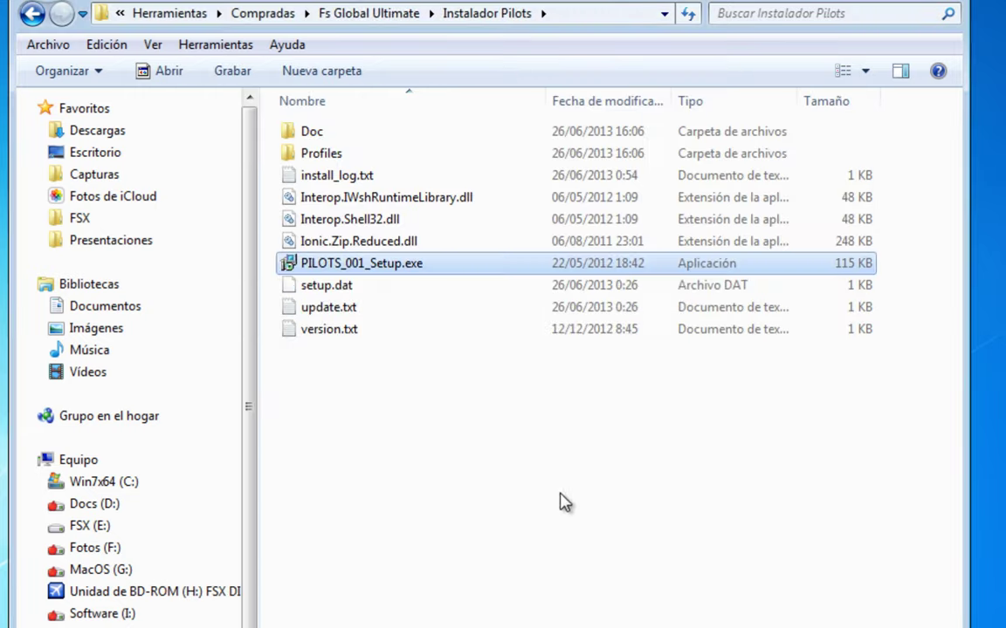
click(365, 13)
click(419, 13)
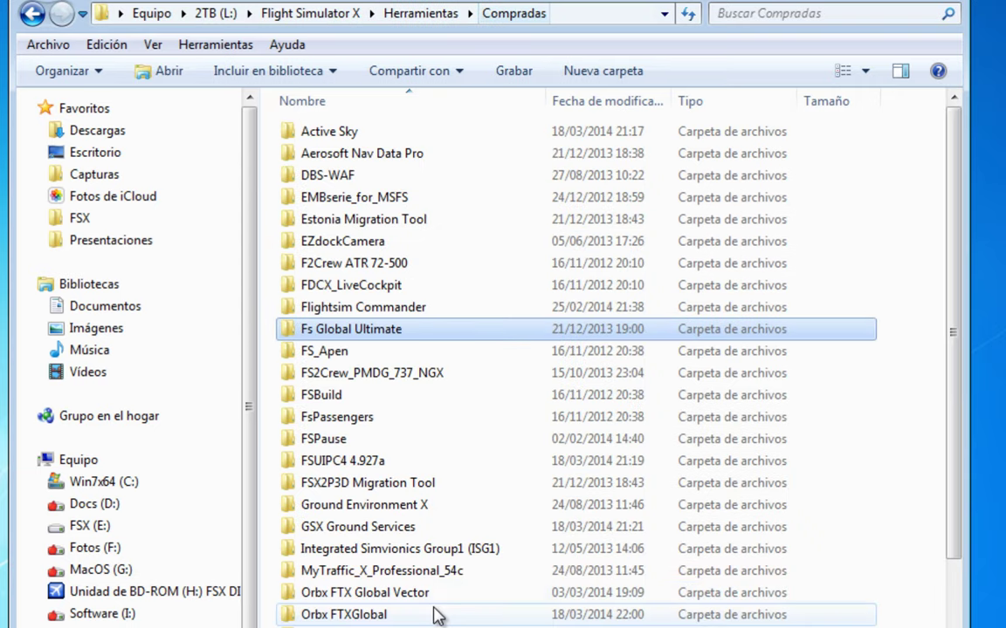
Run Install FSUIPC4.exe from FSUIPC4 4.927a as administrator, installing FSUIPC4.DLL 4.929
scroll(504, 353, down, 2)
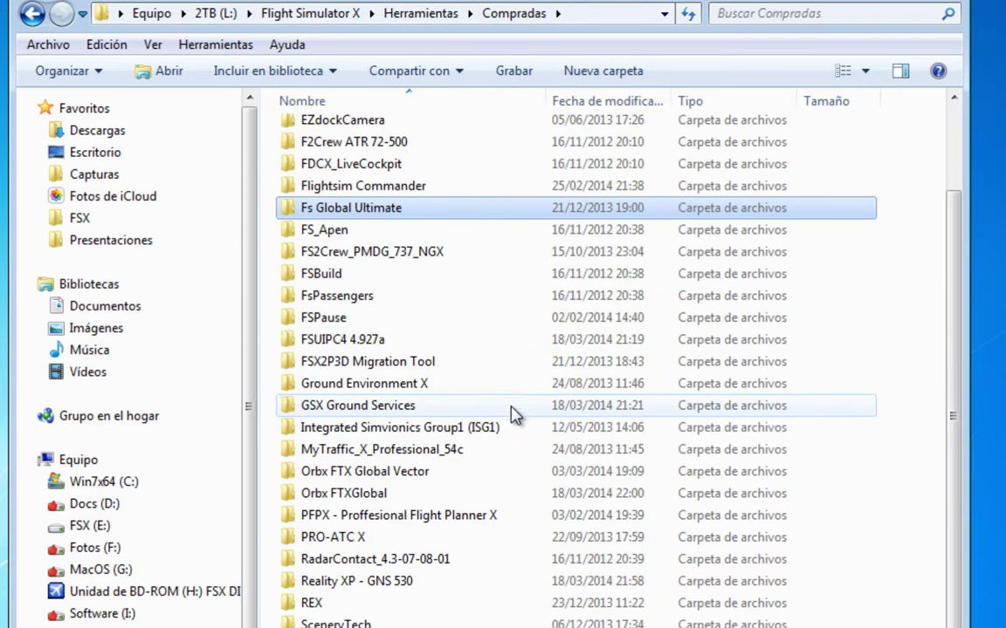
double_click(328, 348)
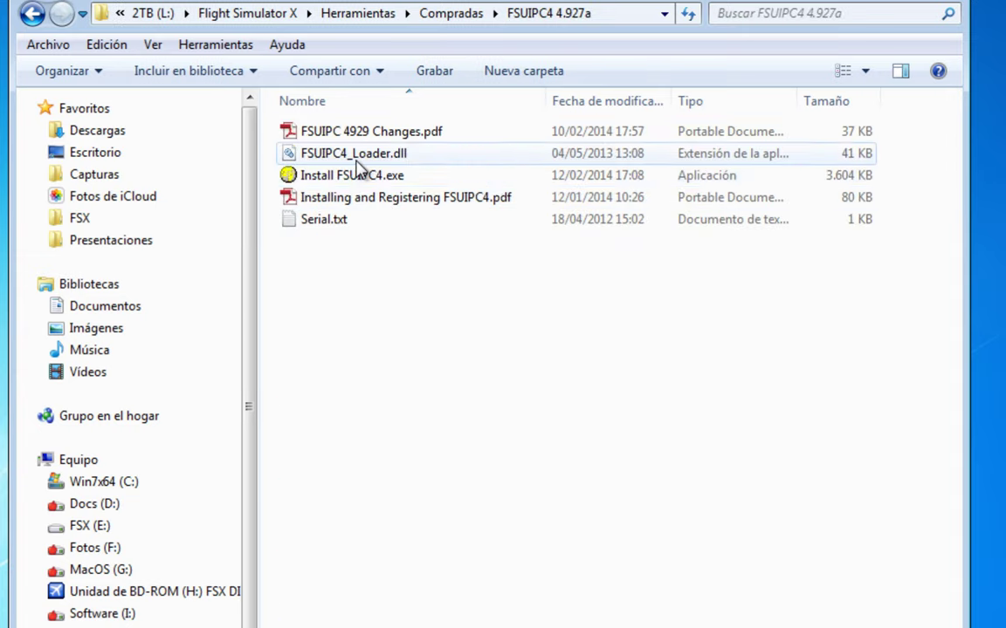
right_click(301, 171)
click(411, 215)
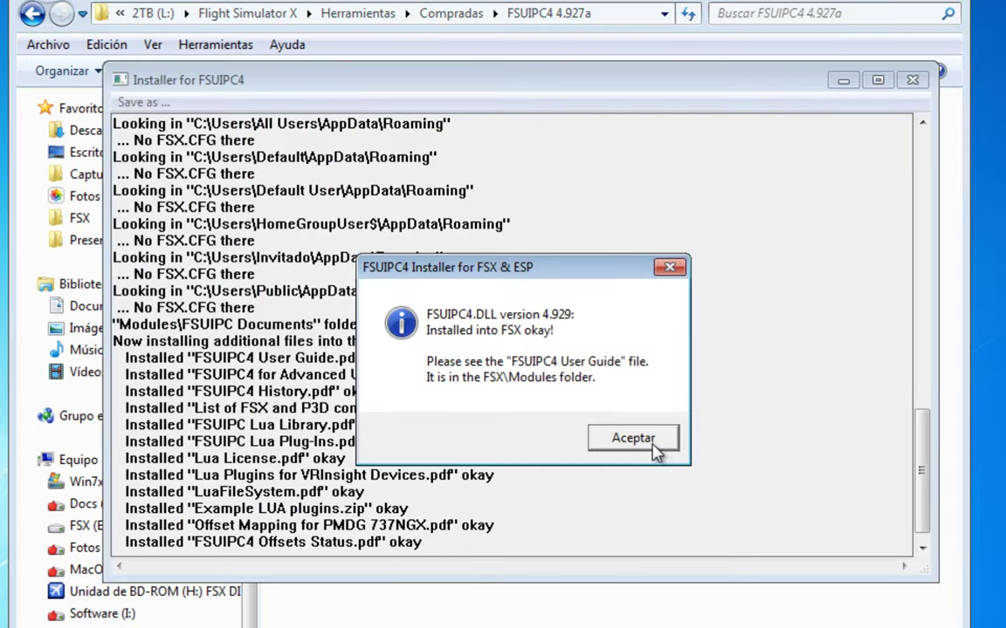
click(651, 441)
Open the FSUIPC4 registration form and enter the user's full name
click(282, 354)
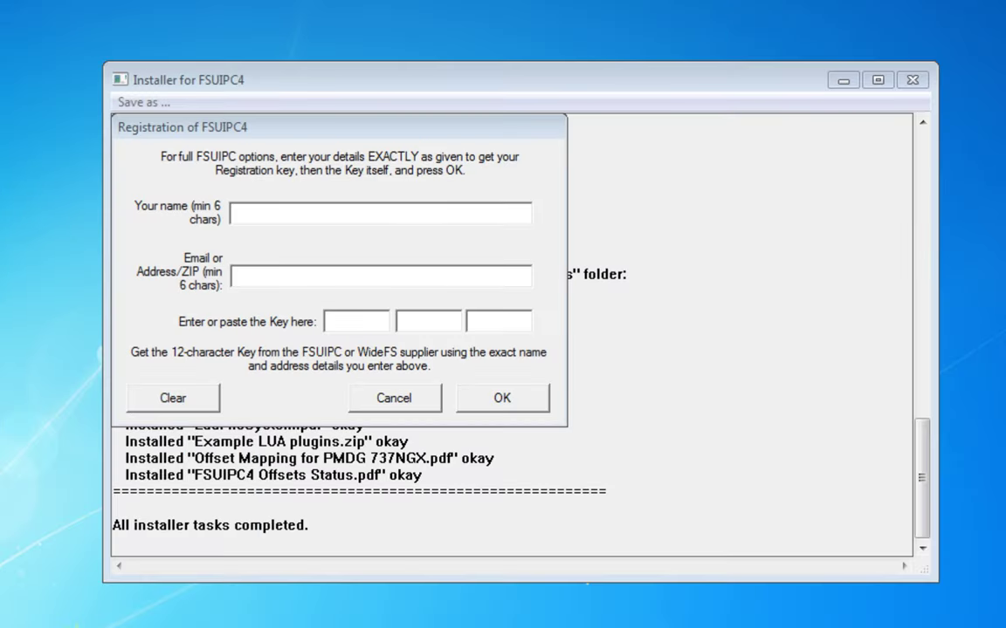
click(342, 213)
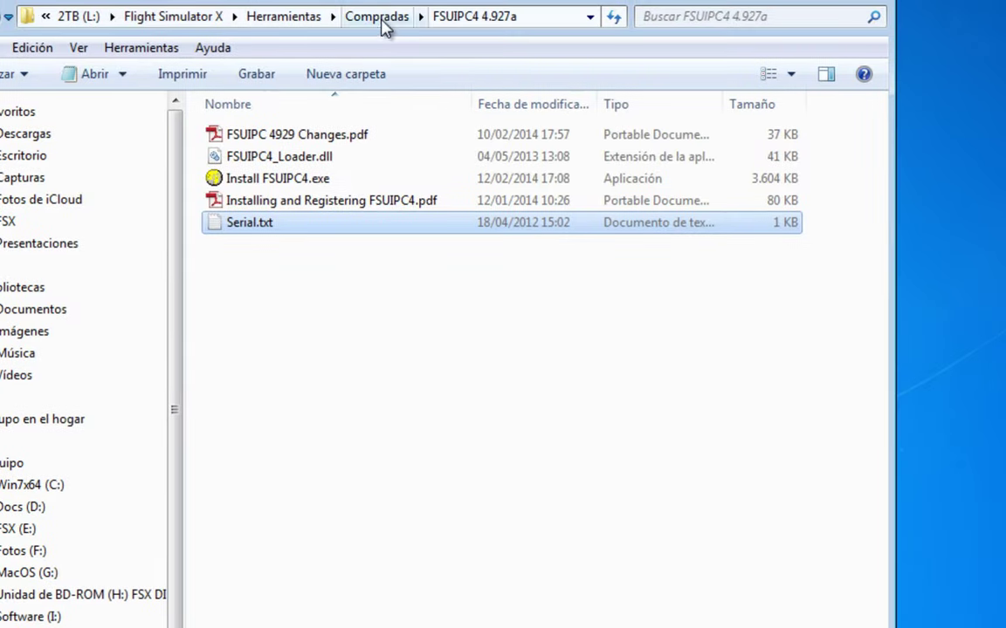
Open GSX Ground Services in Compradas and run gsx_fsx_setup.exe as administrator
click(382, 18)
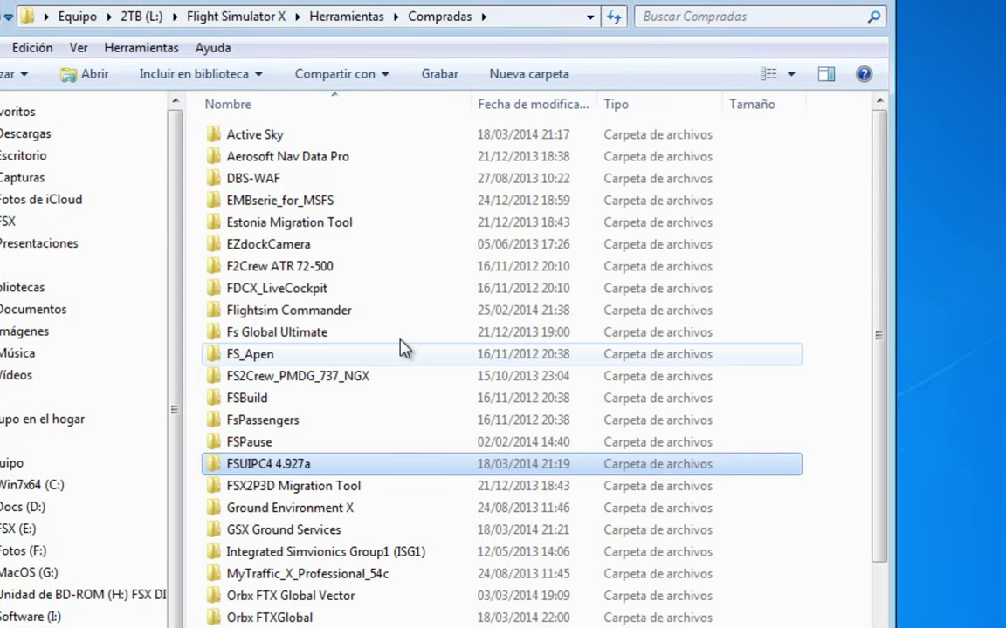
scroll(406, 349, down, 2)
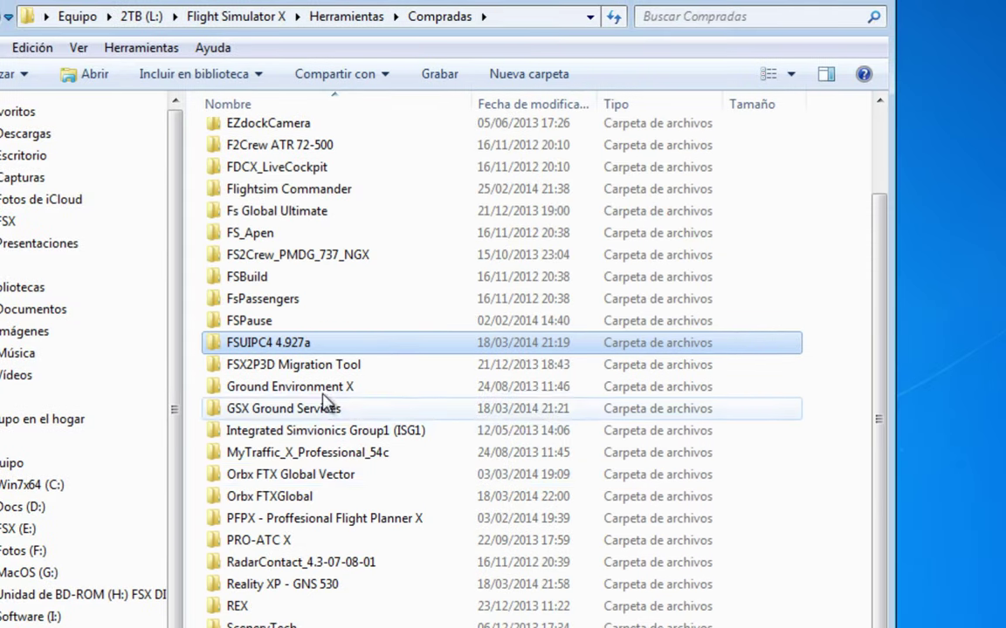
scroll(314, 397, down, 1)
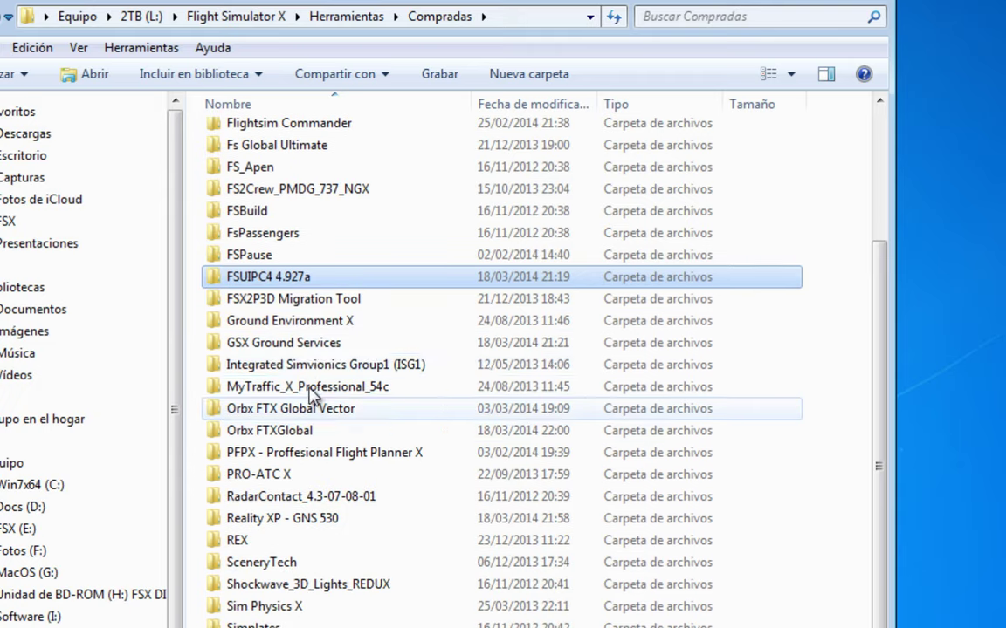
click(255, 342)
double_click(265, 342)
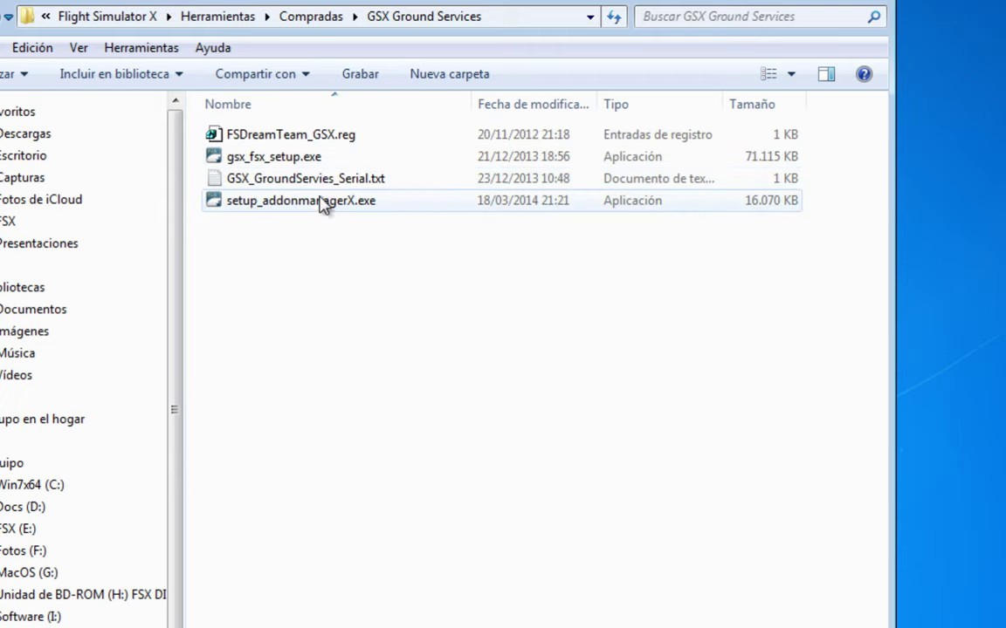
right_click(271, 156)
click(354, 192)
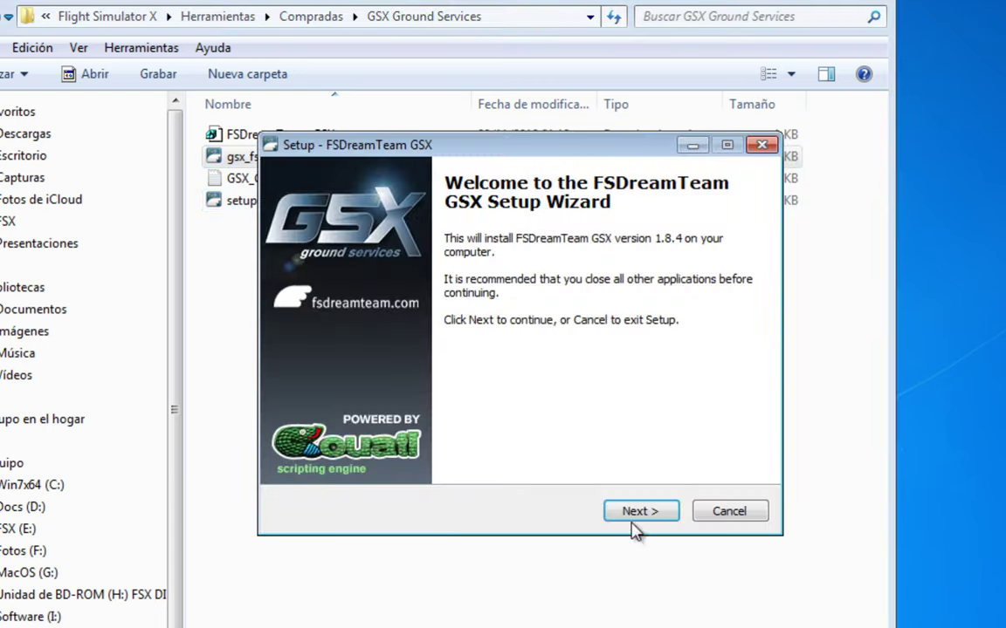
Install GSX 1.8.4 for FSX, acknowledging the vehicles_airport.bgl patch notice
click(637, 513)
click(657, 511)
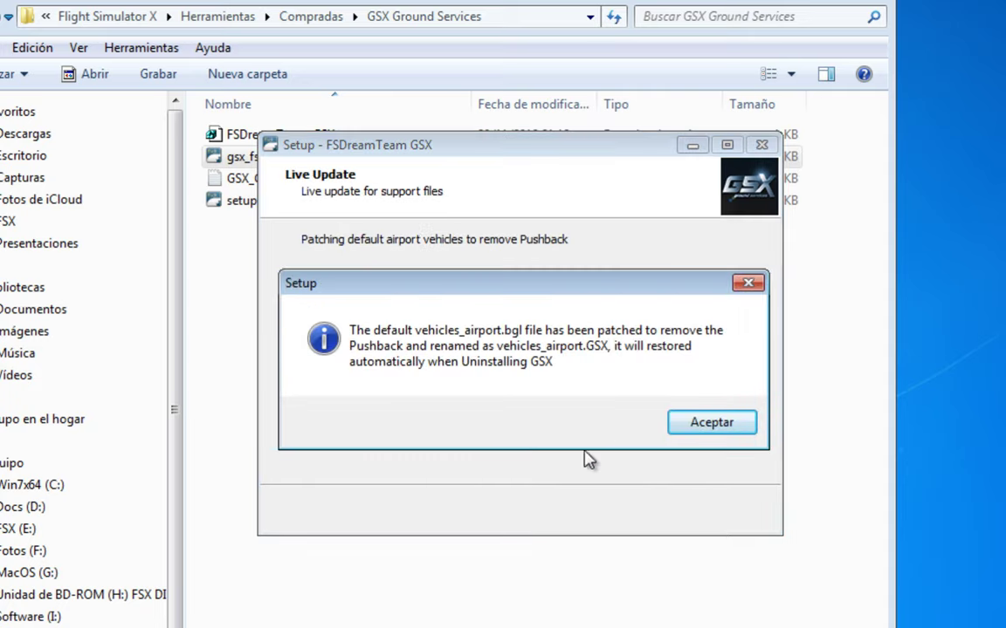
click(716, 425)
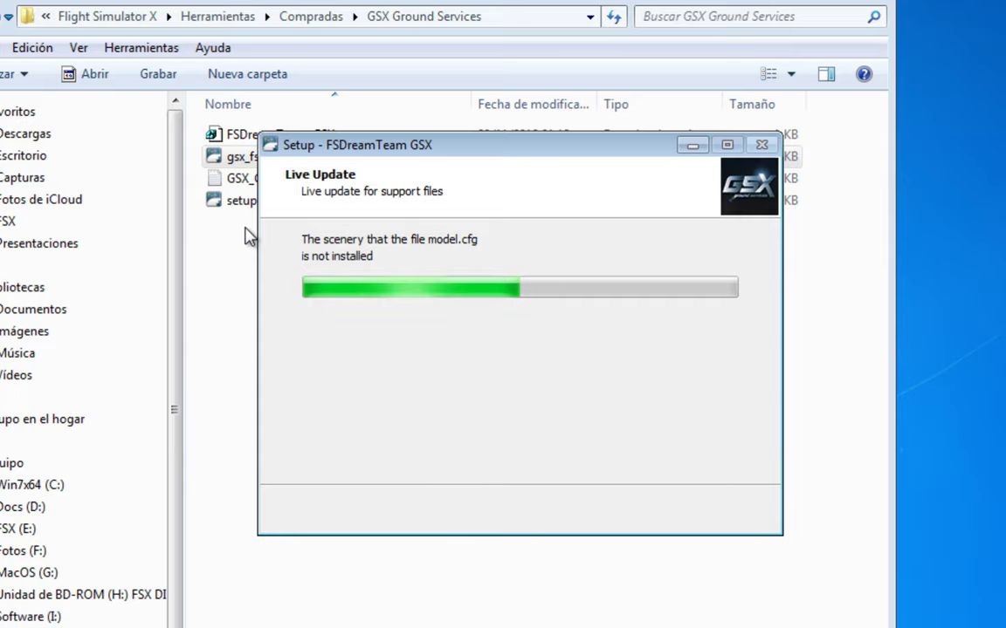
click(641, 512)
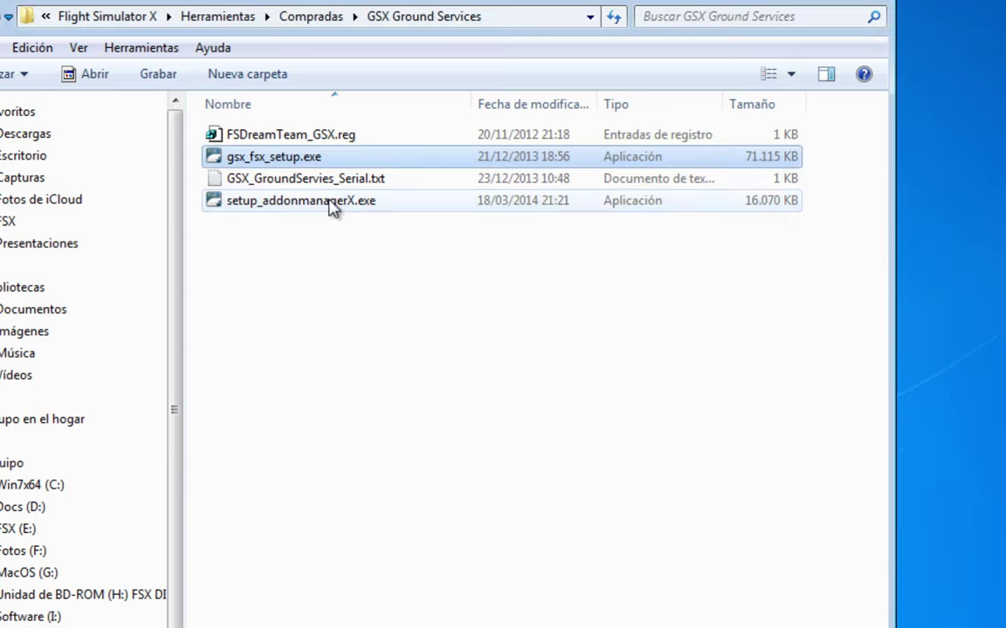
Install Addon ManagerX 2.9.0.16 from setup_addonmanagerX.exe as administrator, then return to Compradas
click(331, 201)
right_click(288, 202)
click(428, 235)
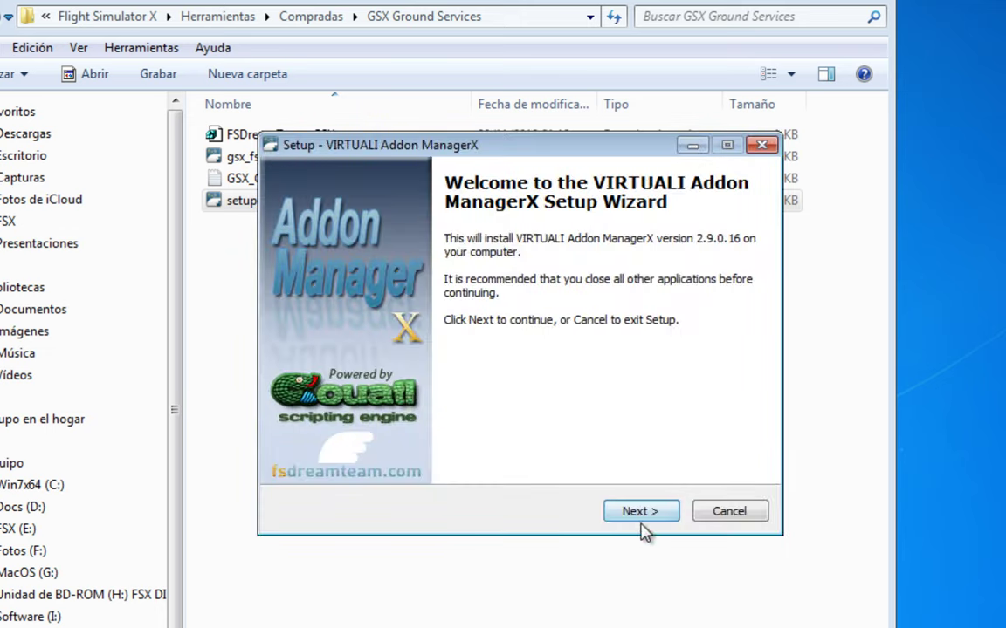
click(640, 511)
click(639, 513)
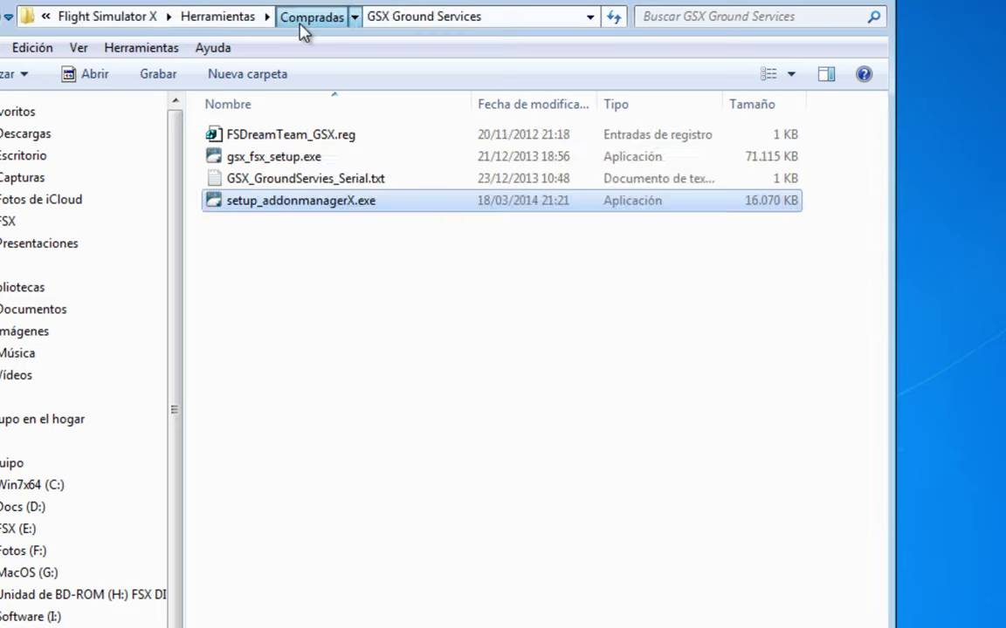
click(301, 26)
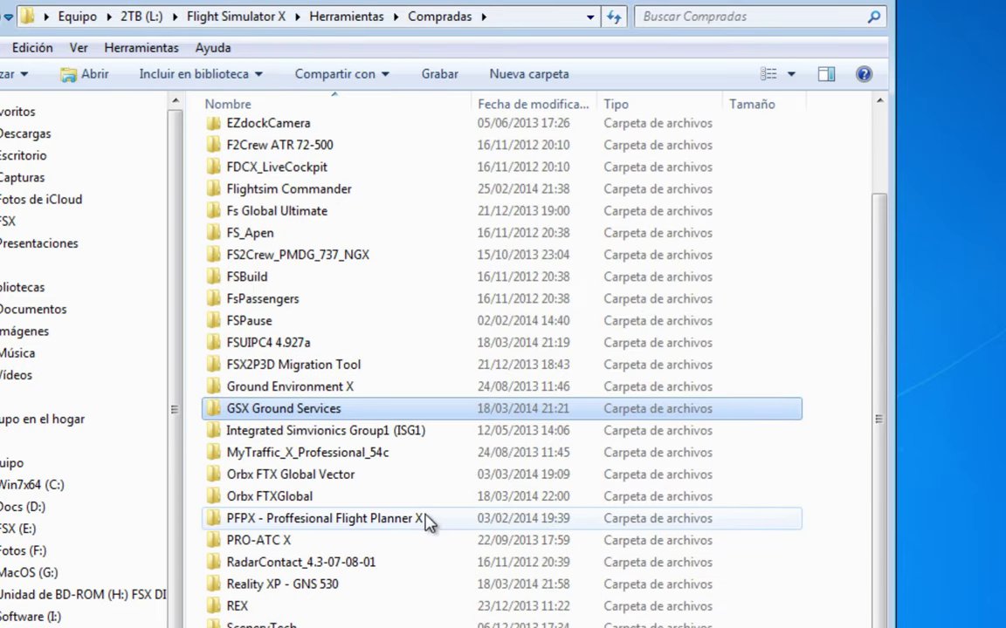
scroll(309, 417, down, 2)
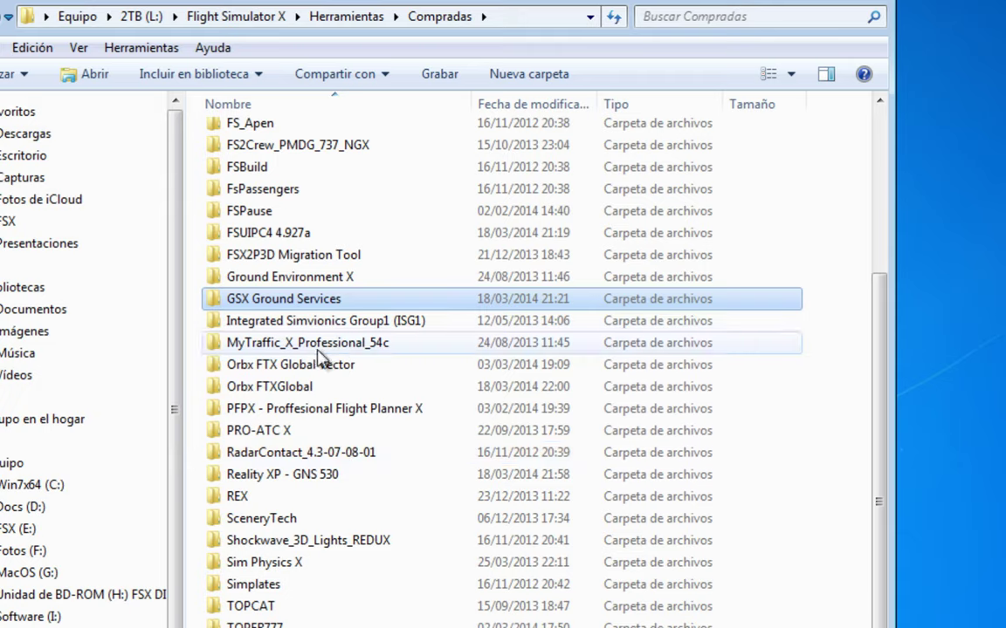
Launch MTXV54b.exe from the MyTraffic_X_Professional_54c folder
double_click(301, 343)
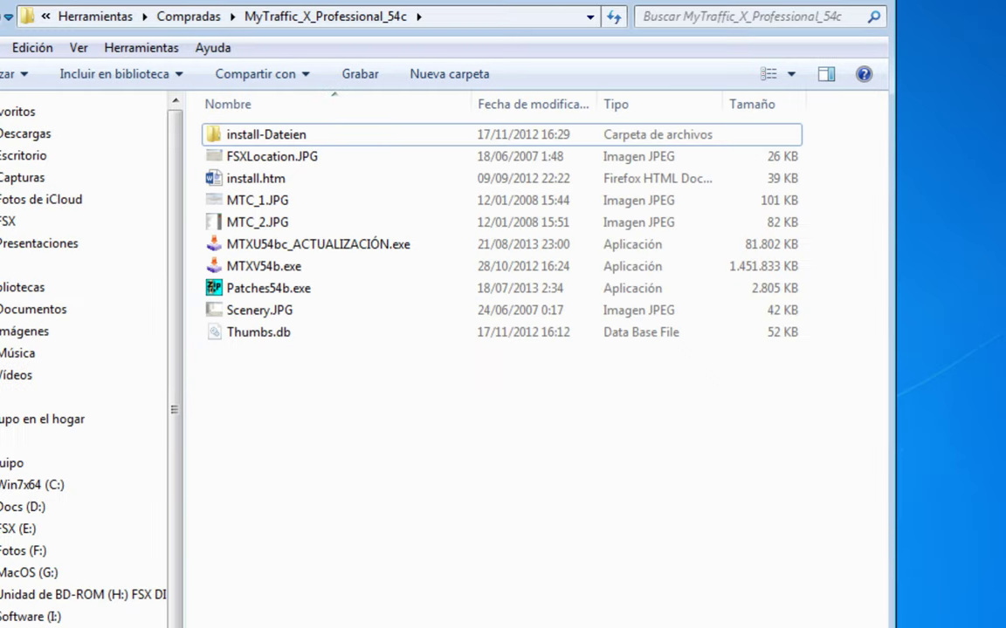
right_click(269, 269)
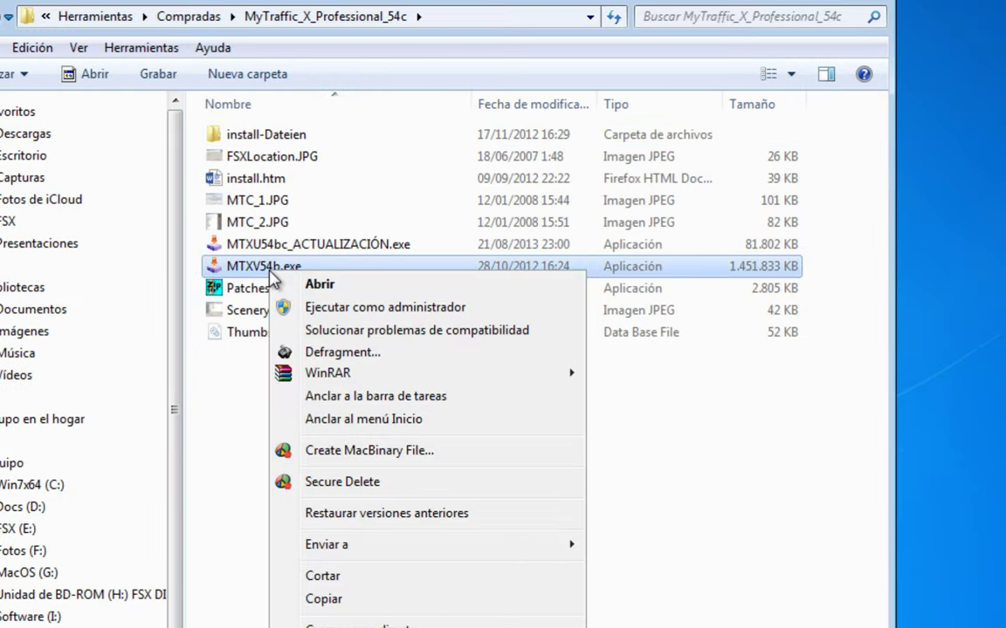
click(380, 308)
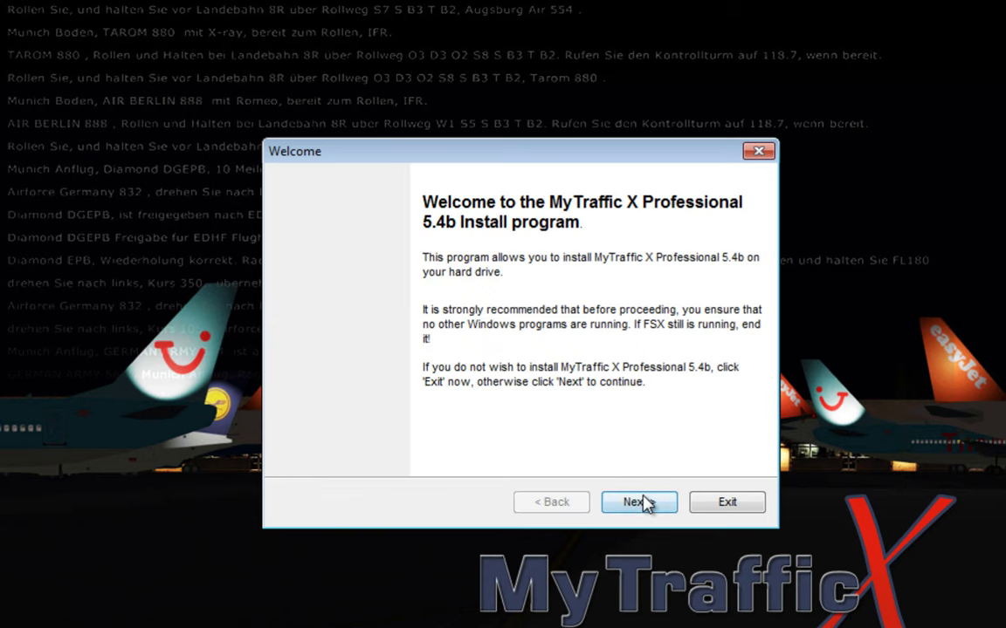
Accept the licence, install MyTraffic X Professional into C:\FSX, and finish the Addon ManagerX setup
click(643, 503)
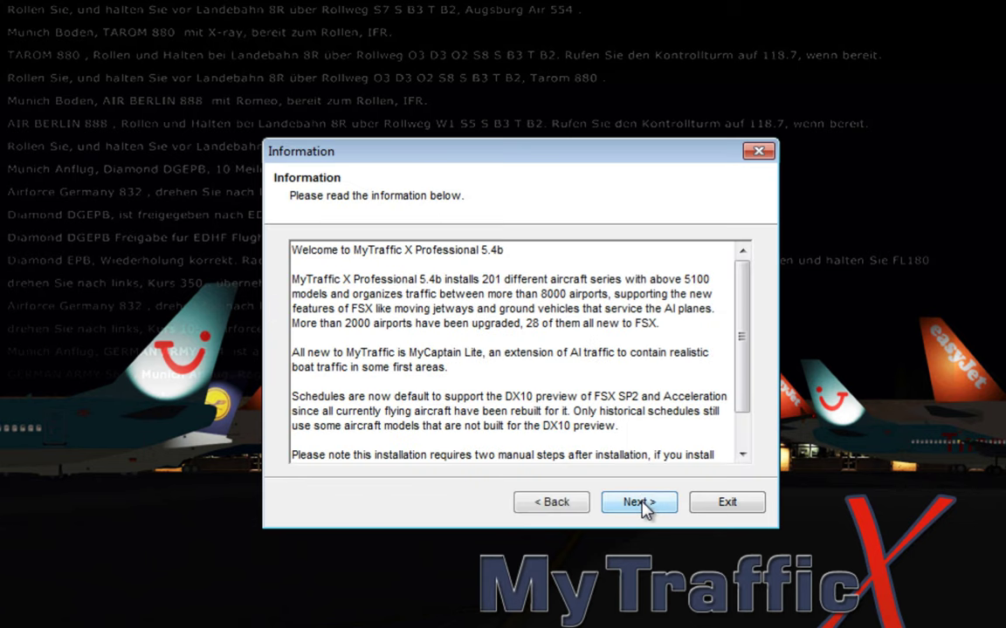
click(643, 502)
click(378, 442)
click(646, 504)
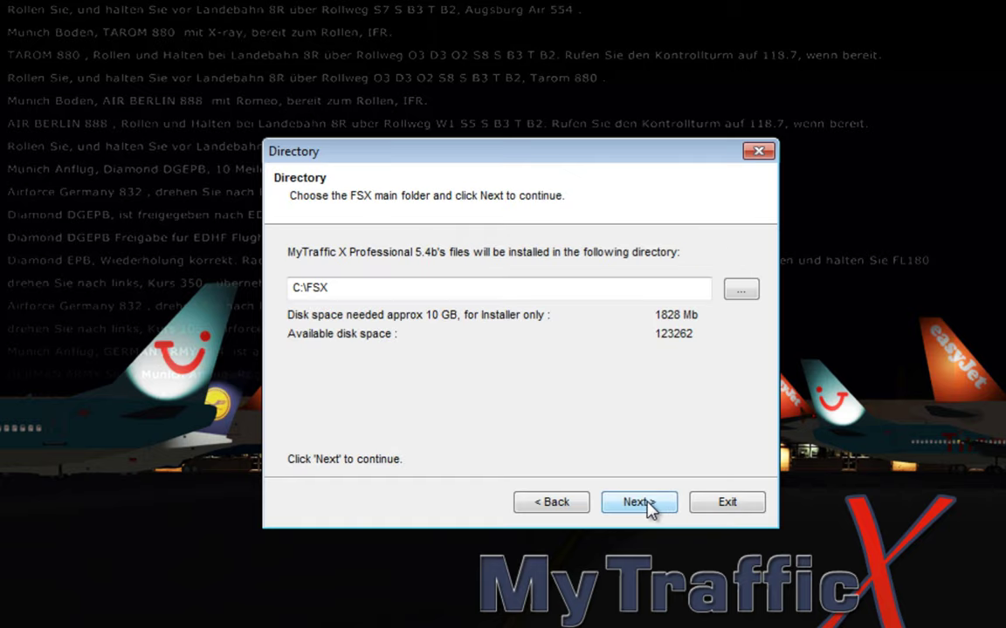
click(646, 505)
click(646, 506)
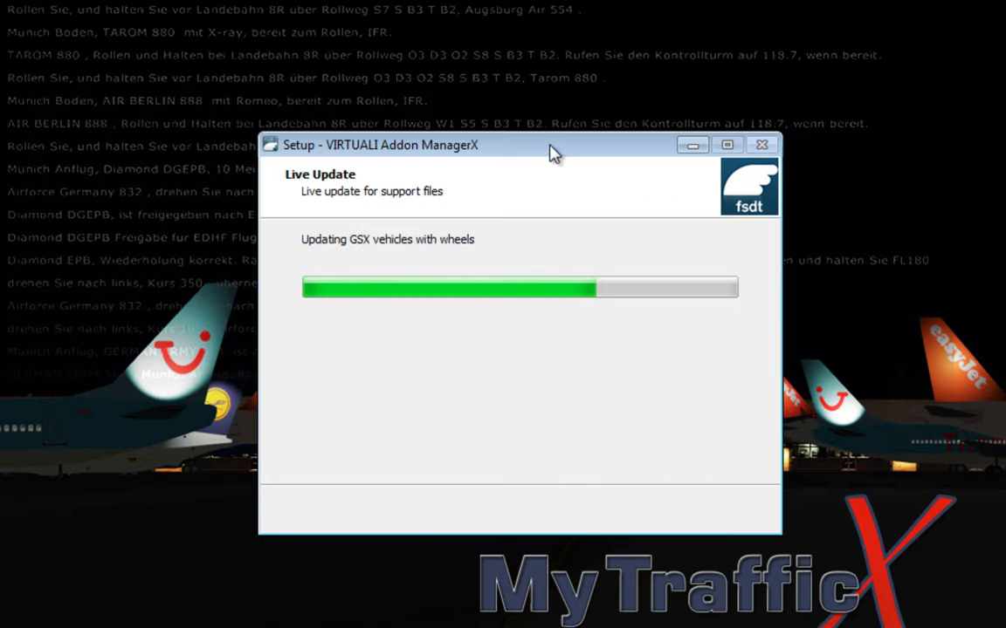
click(711, 424)
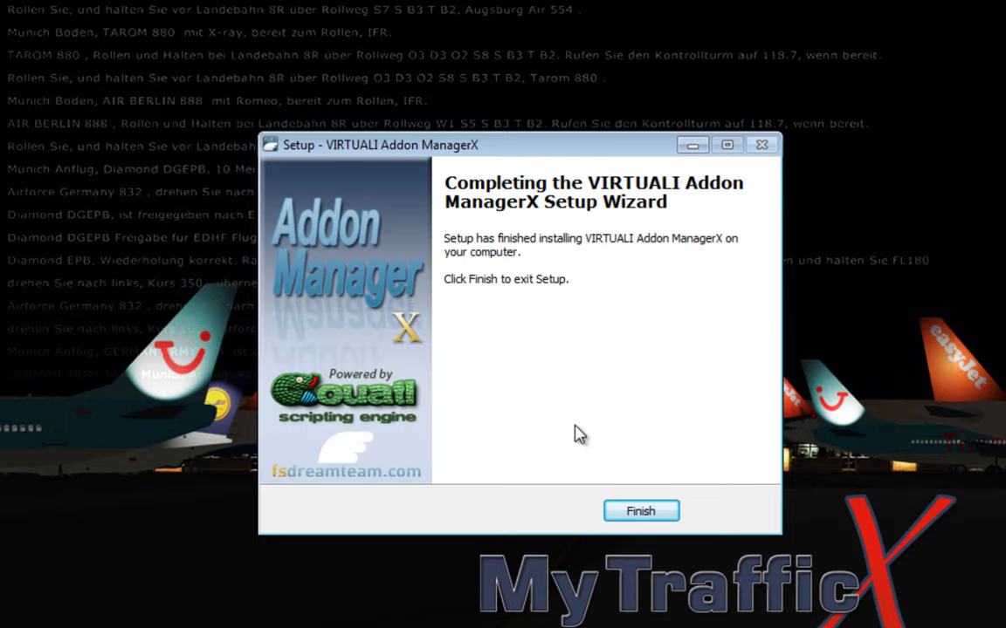
click(625, 521)
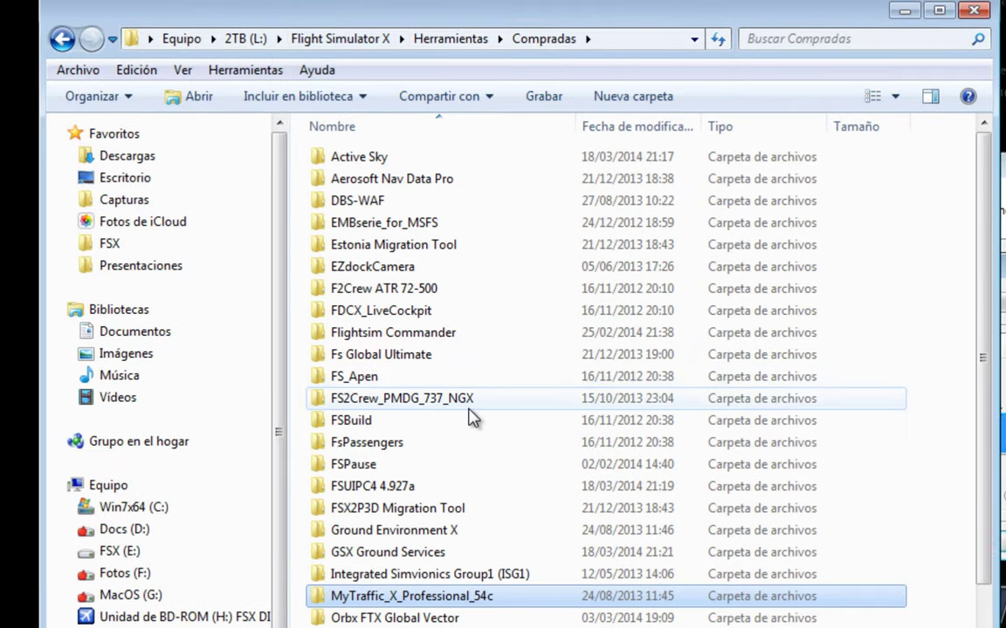
Look over the Orbx FTXGlobal, PFPX and Flightsim Commander folders, then open SceneryTech
scroll(463, 413, down, 3)
click(410, 453)
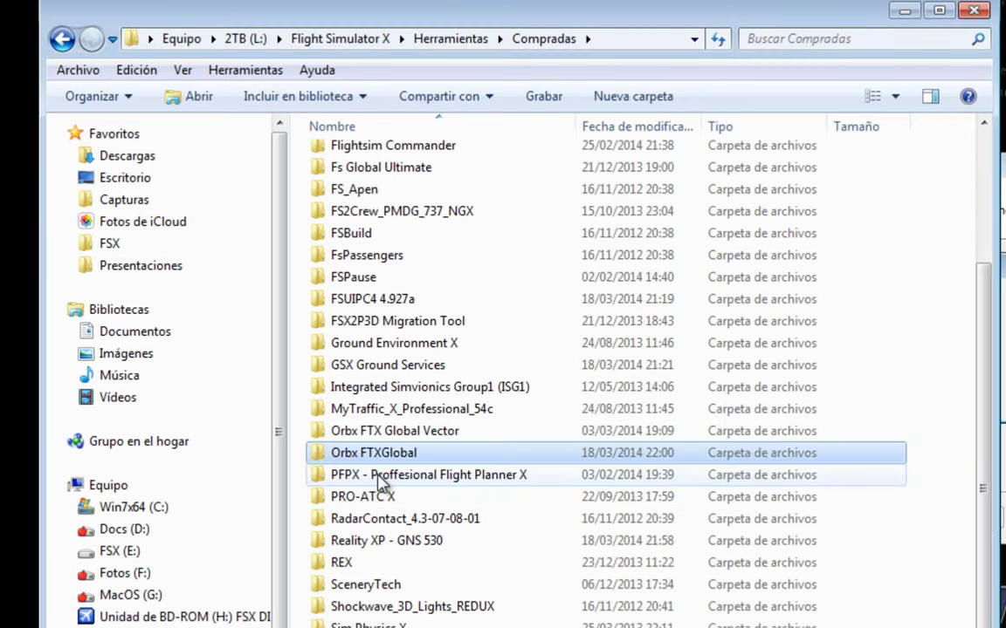
click(333, 479)
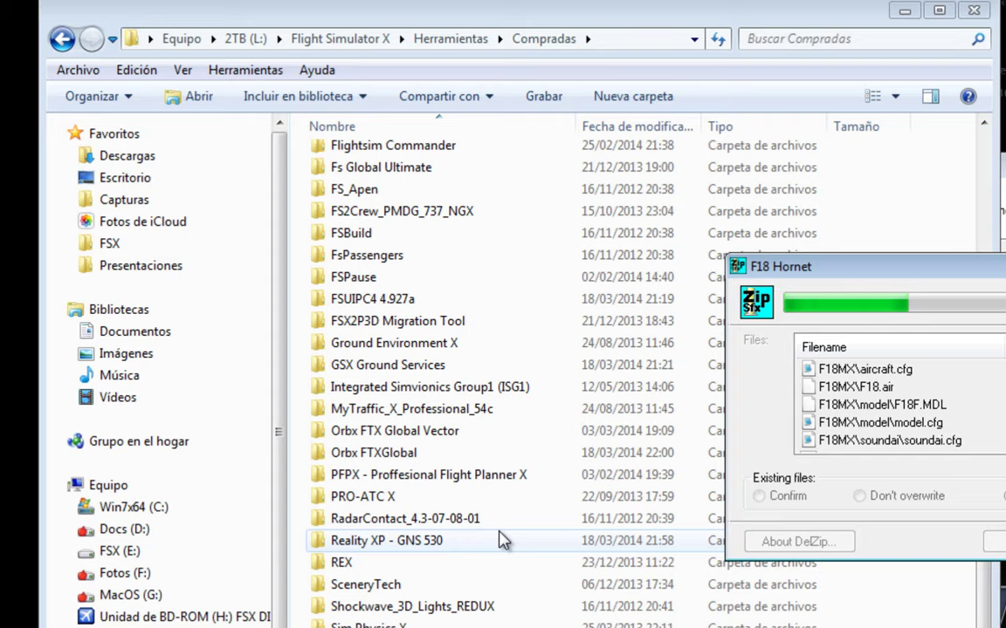
click(417, 148)
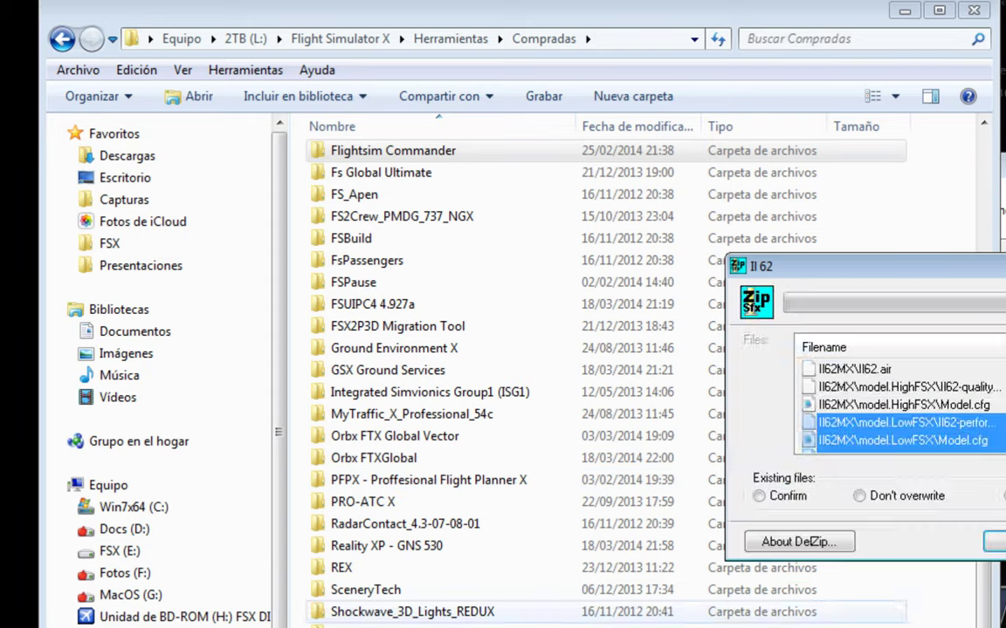
double_click(392, 590)
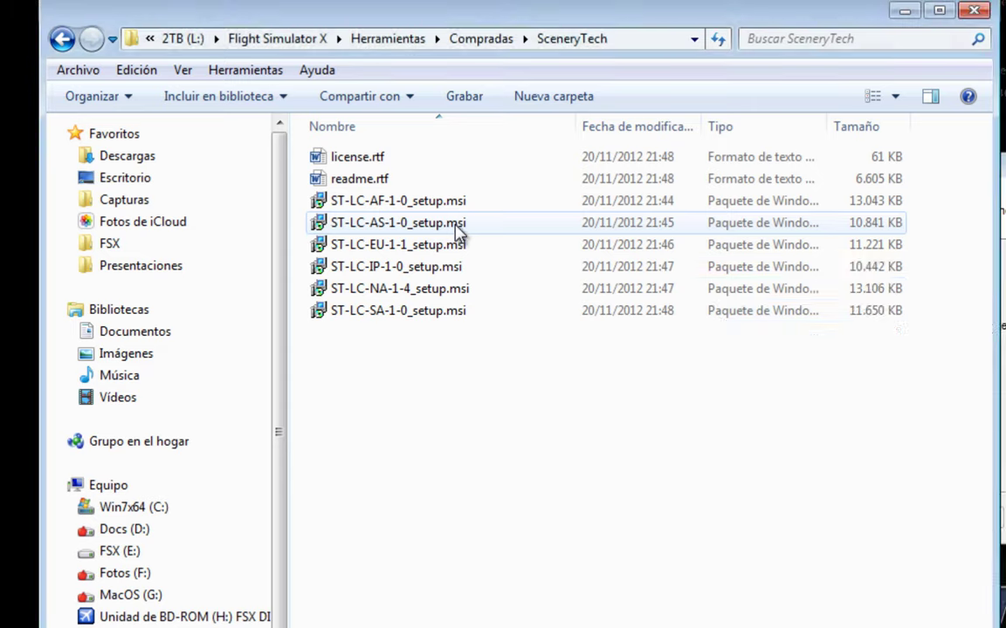
Start installing ST-LC-AF-1-0_setup.msi and accept the Africa landclass licence
click(416, 200)
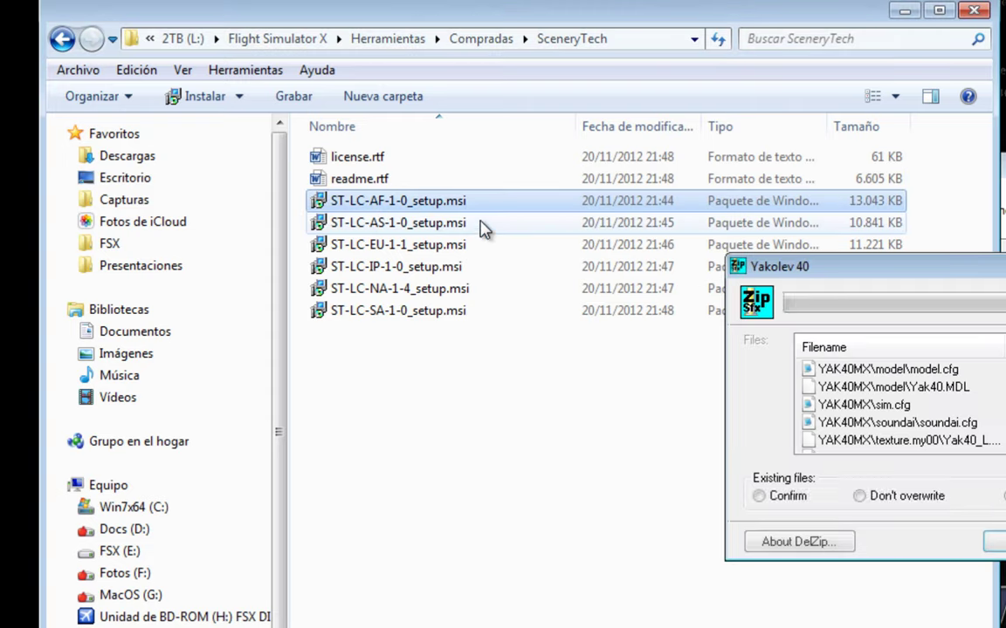
right_click(454, 203)
click(476, 213)
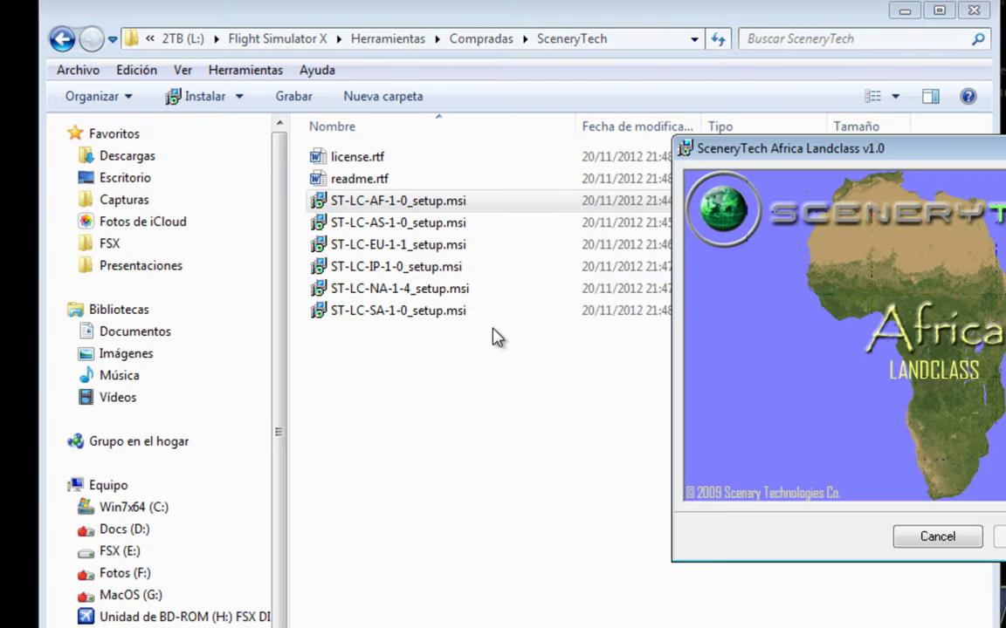
drag(934, 165, 393, 170)
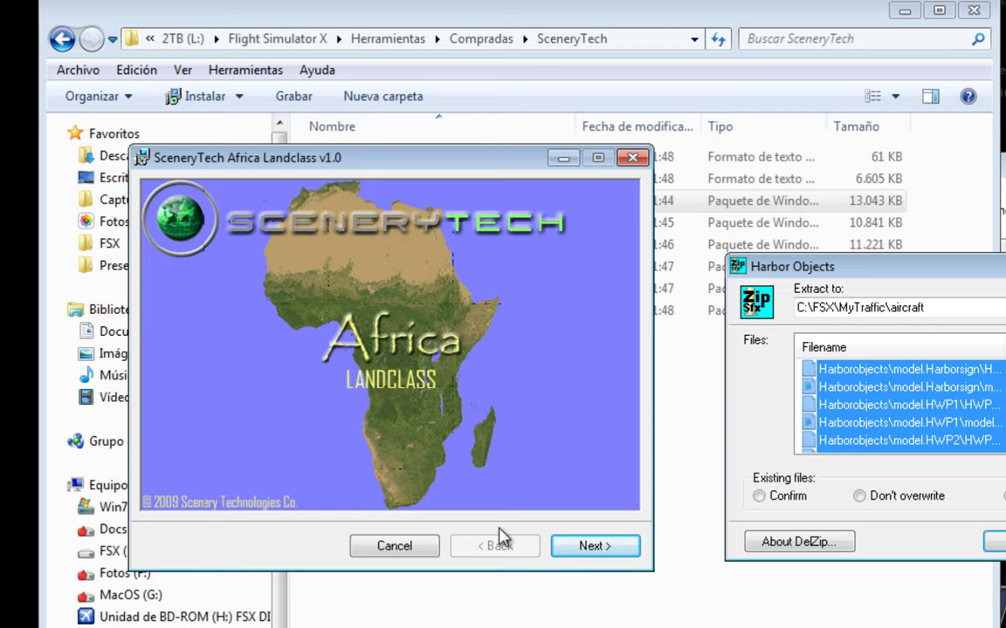
click(597, 548)
click(597, 548)
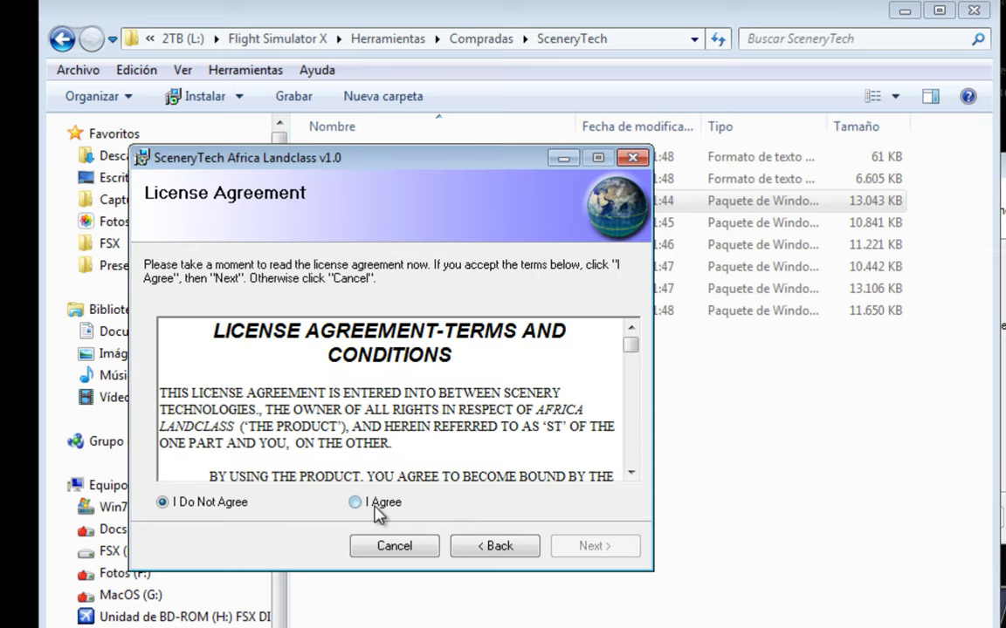
click(356, 502)
click(597, 548)
Install Africa Landclass into C:\FSX\SceneryTech\Landclass\AF\ without slope options, then launch the Asia setup
click(602, 547)
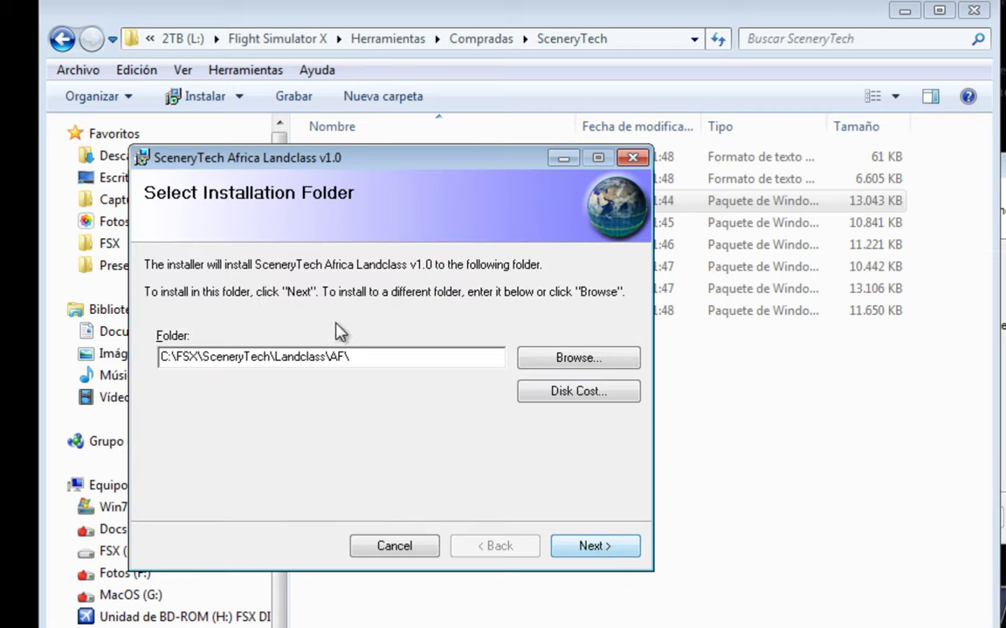
click(597, 547)
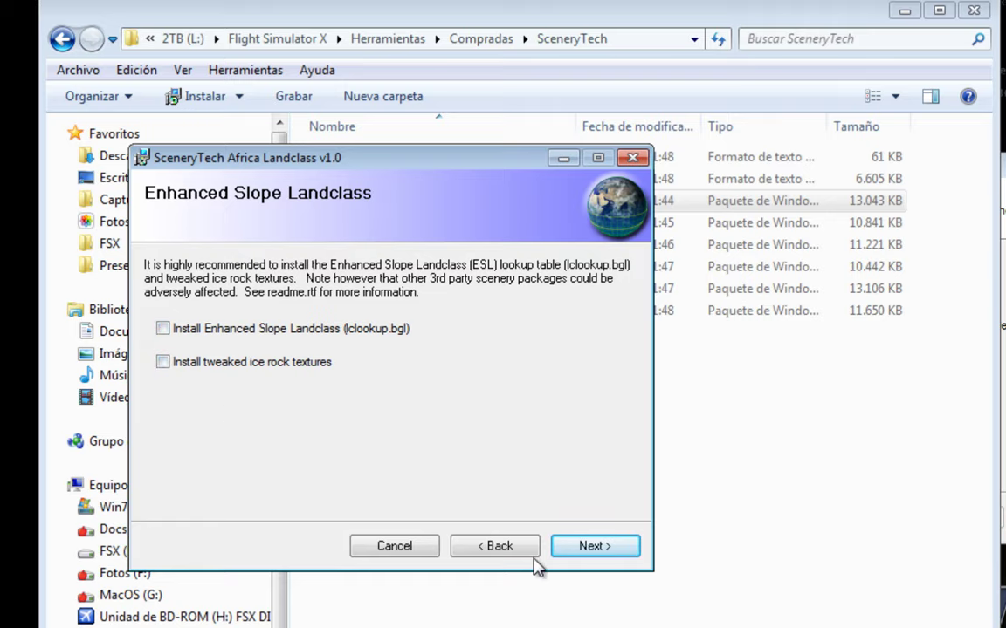
click(600, 550)
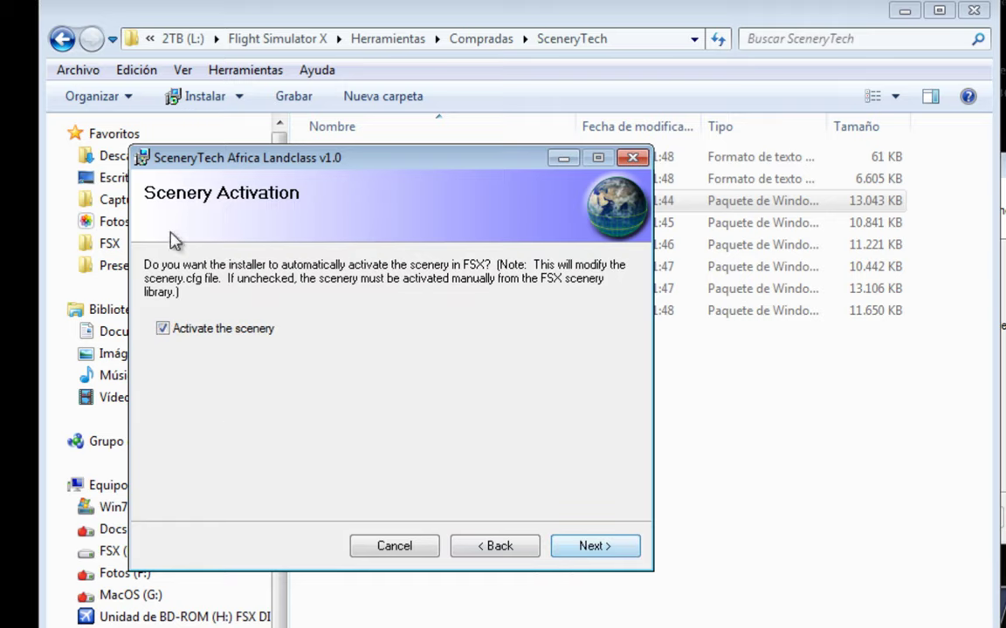
click(587, 548)
click(592, 550)
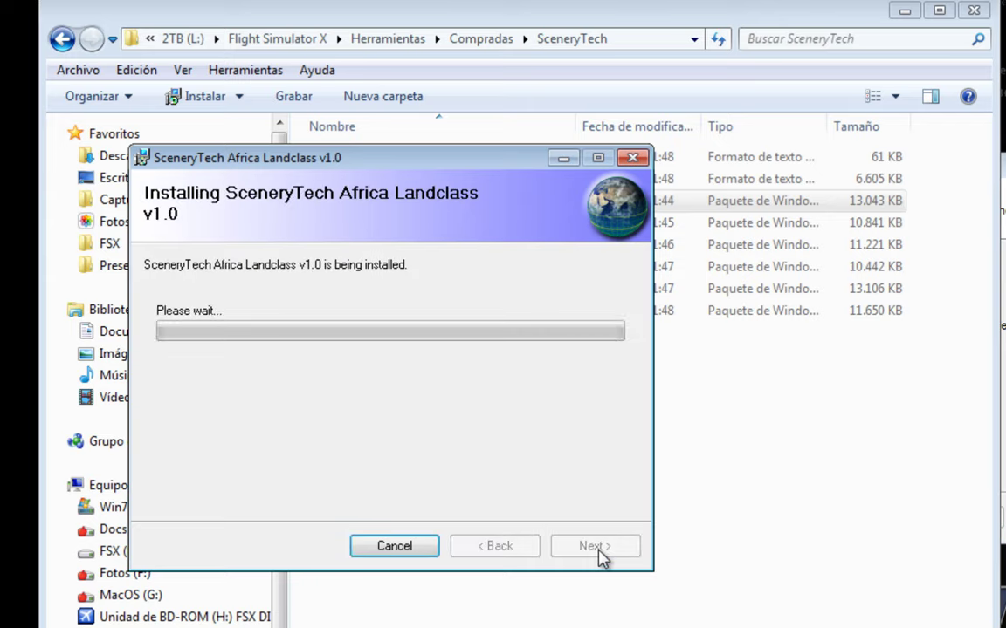
click(595, 548)
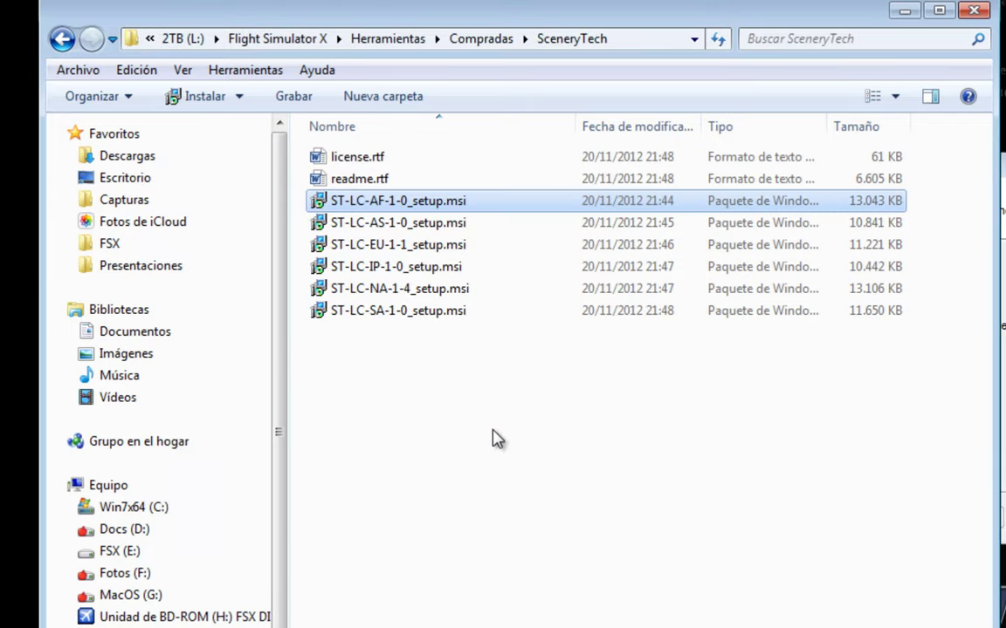
double_click(441, 222)
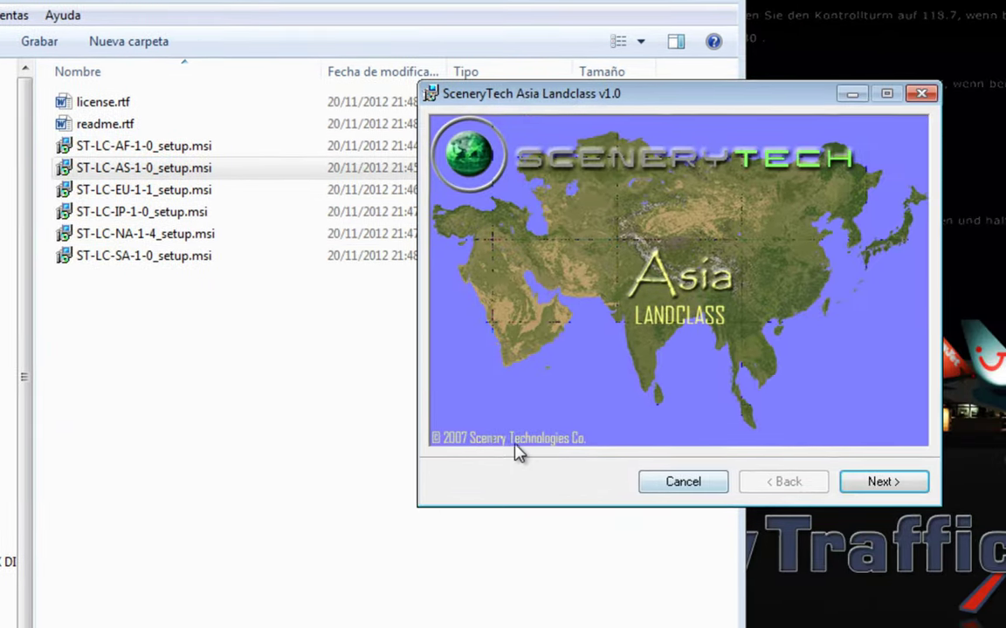
Install the Asia landclass with the improved slope landclass option turned off
key(Return)
click(646, 439)
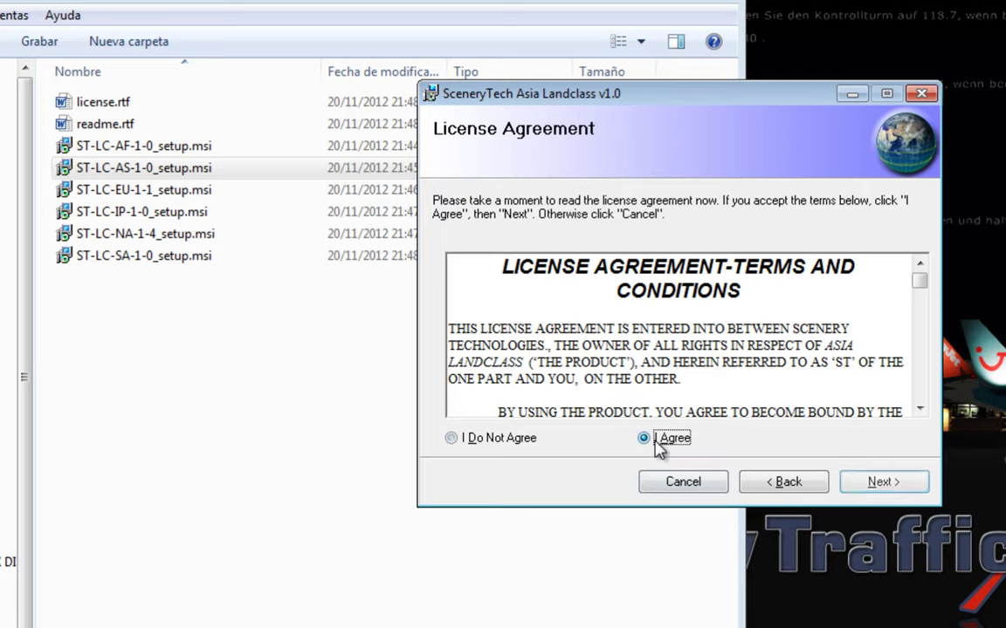
key(Return)
key(Return)
key(Return)
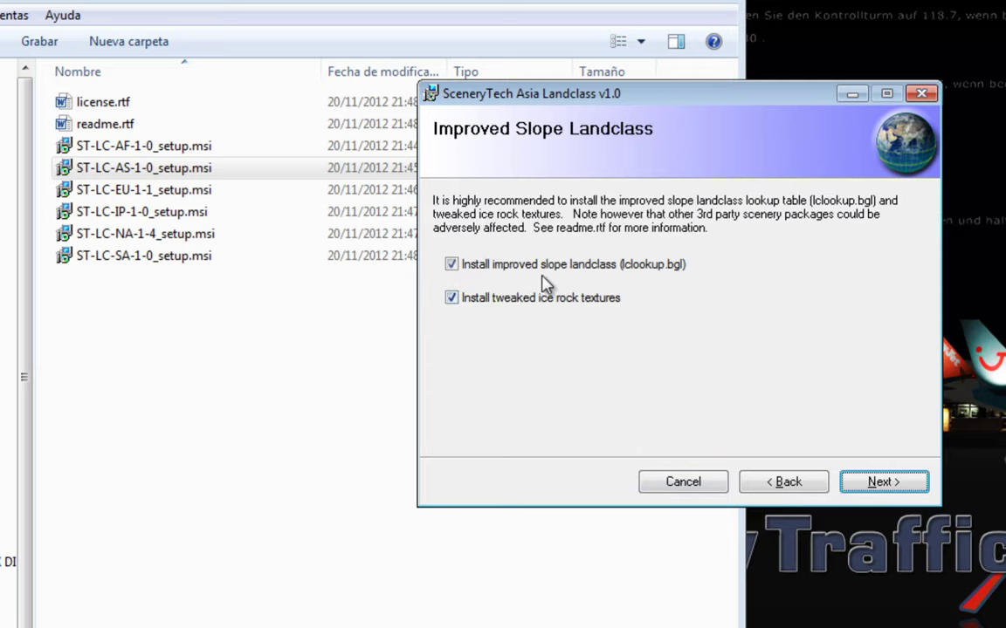
click(541, 266)
key(Return)
key(Return)
key(Return)
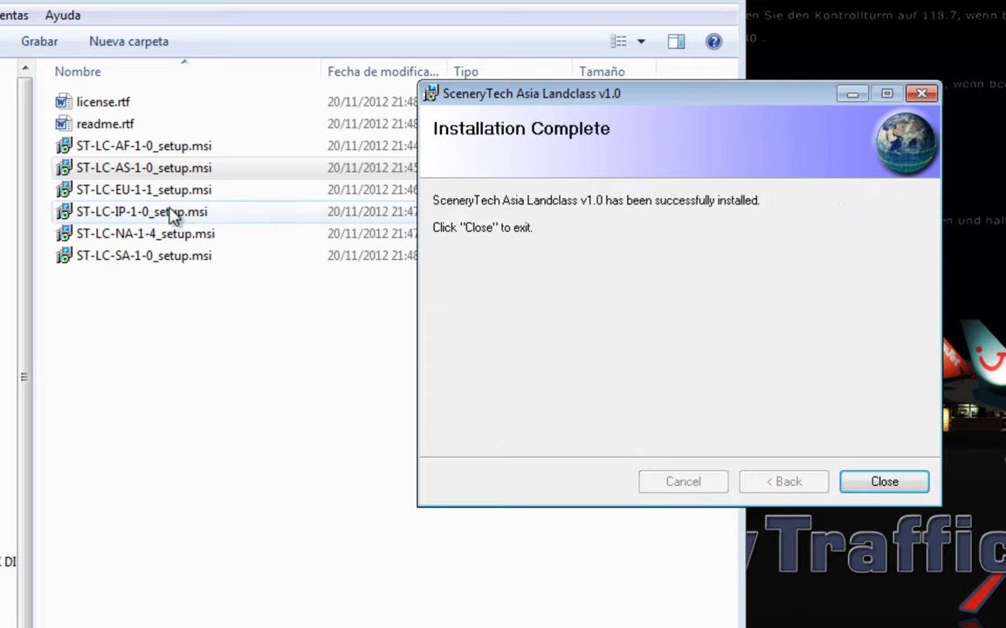
key(Return)
Install SceneryTech Europe Landclass v1.1 with the improved slope landclass included
double_click(183, 191)
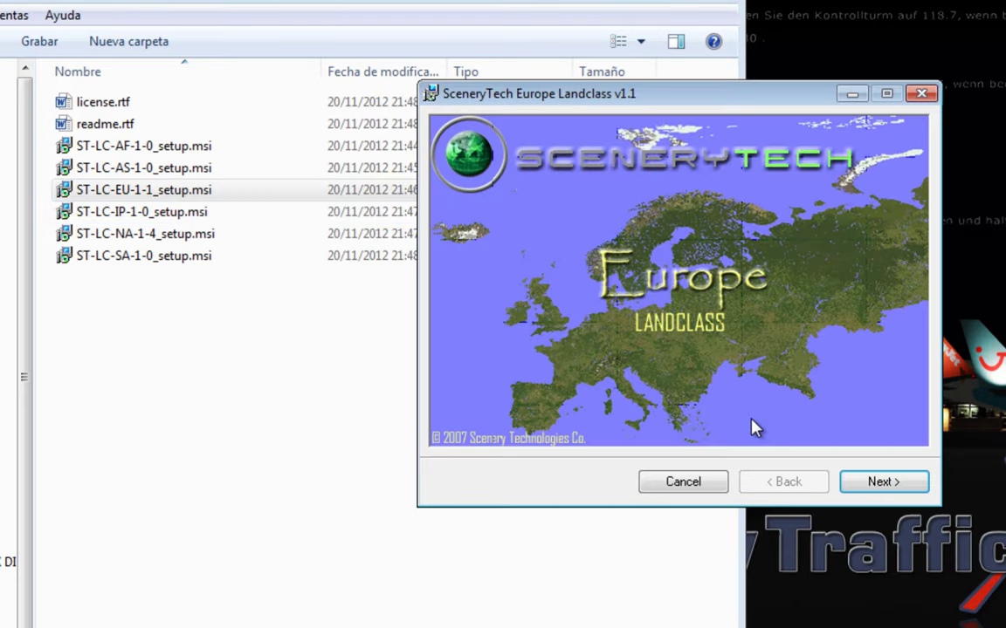
key(Return)
key(Return)
key(alt+a)
key(Return)
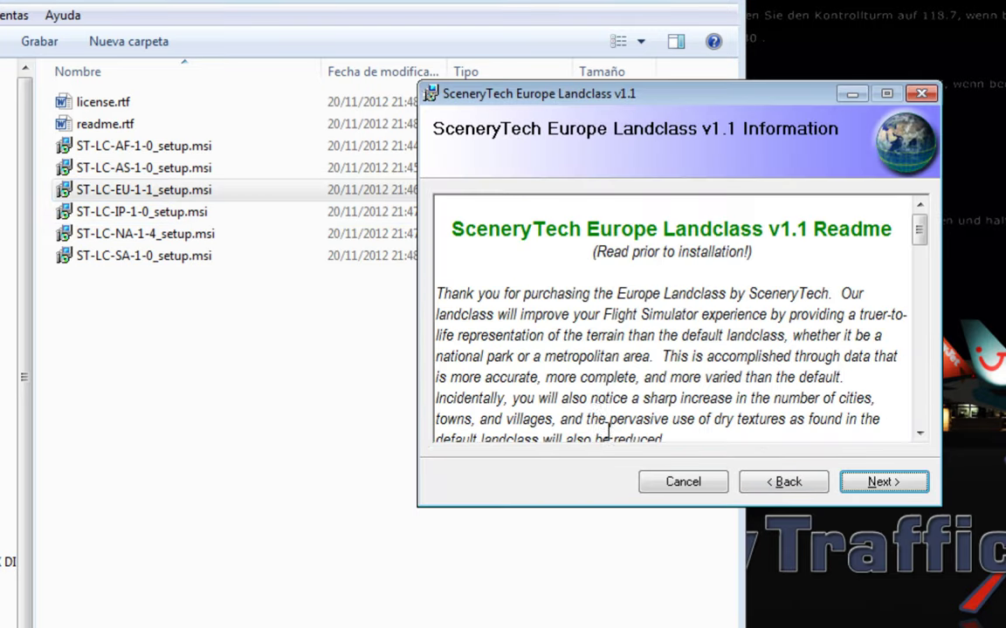
key(Return)
key(Return)
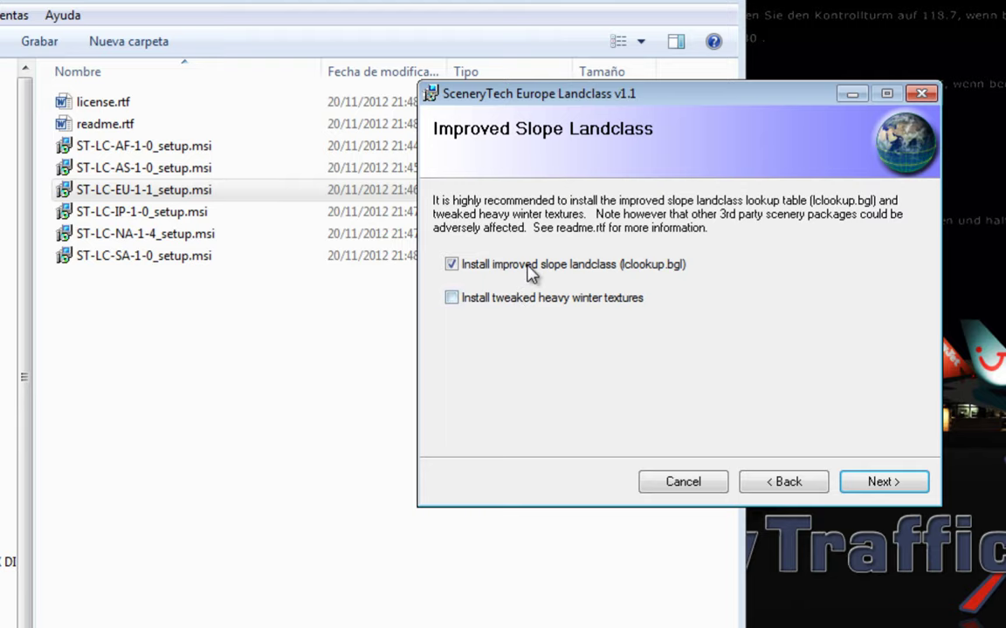
key(Return)
key(Return)
key(Escape)
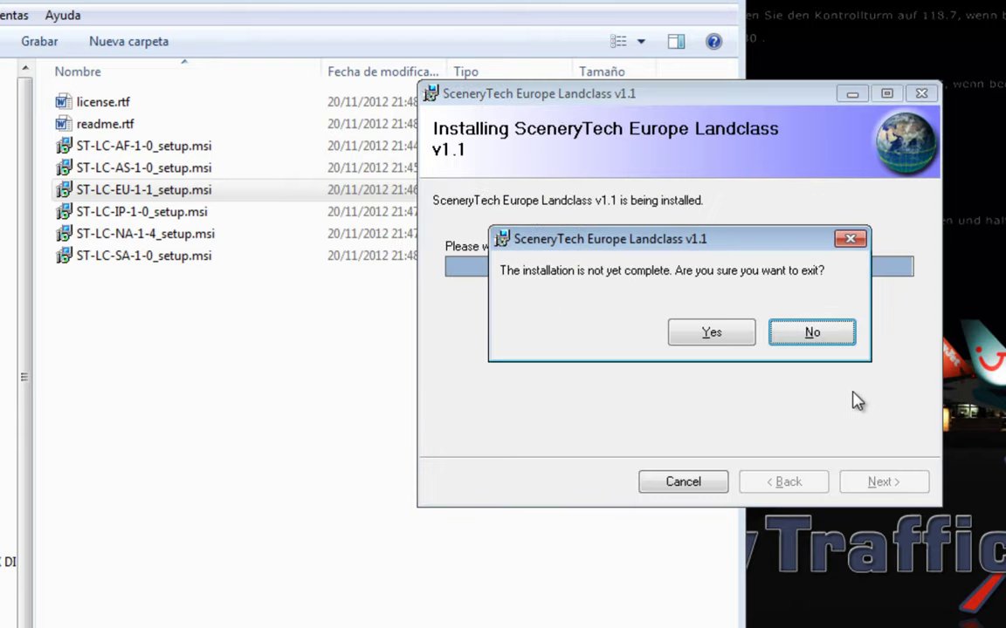
click(796, 345)
Install Indo-Pacific Landclass v1.0 into C:\FSX\SceneryTech\Landclass\IP\ without enhanced slope landclass
key(Return)
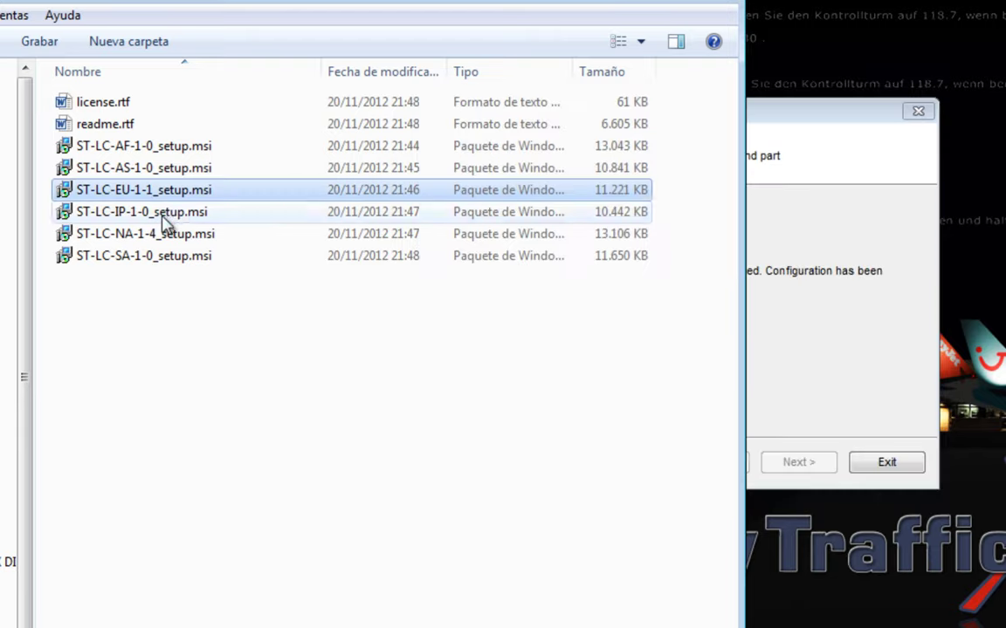
double_click(153, 212)
key(Return)
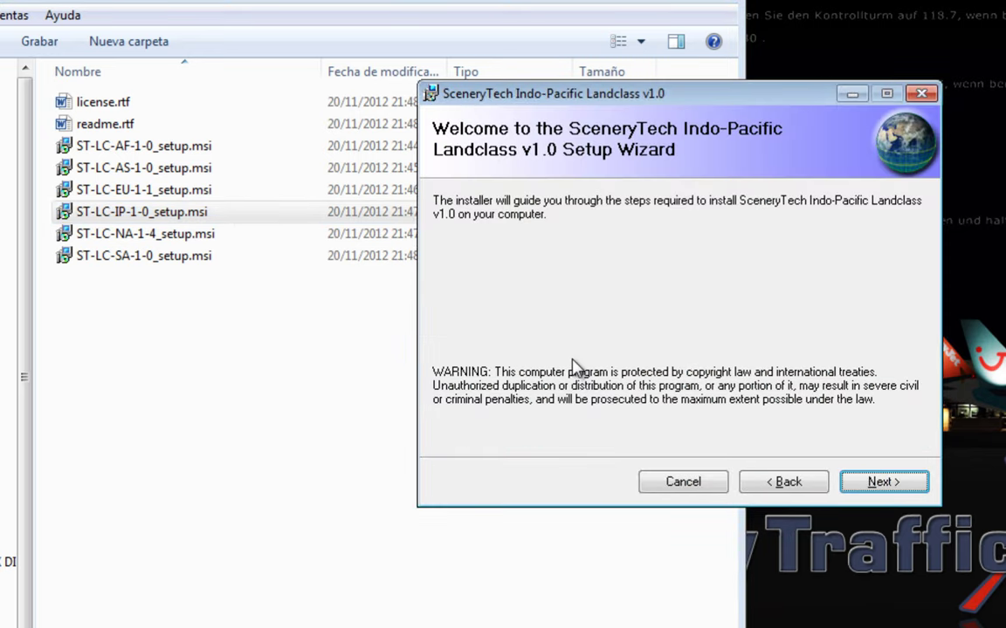
key(Return)
click(670, 441)
key(Return)
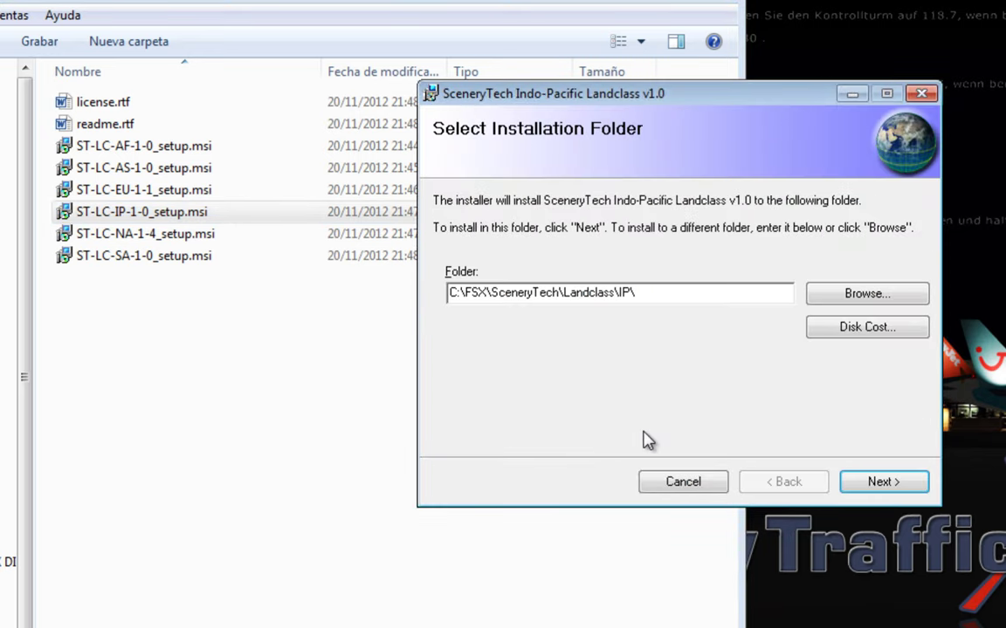
key(Return)
click(542, 267)
key(Return)
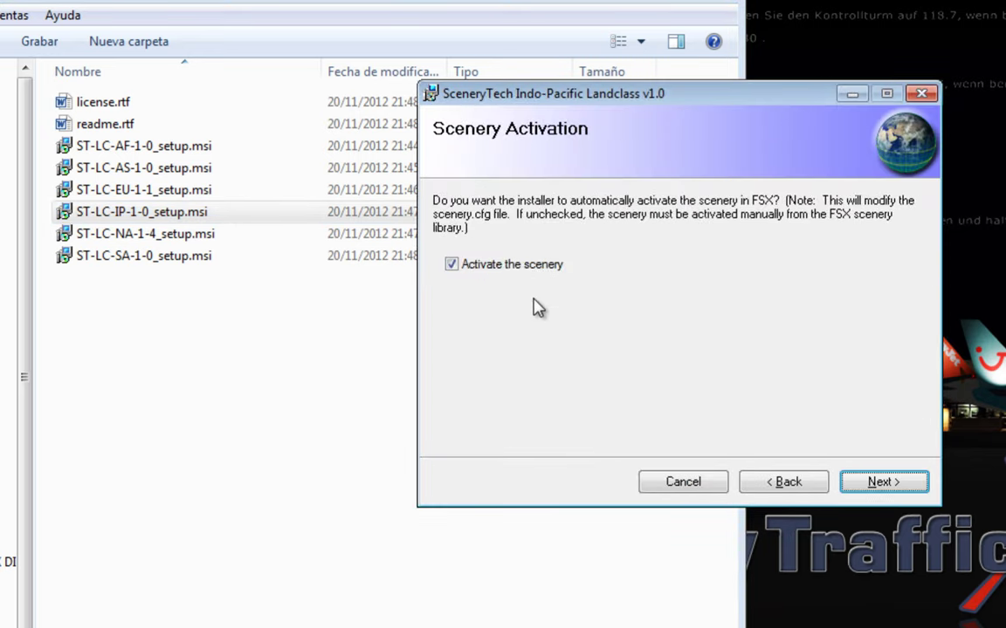
key(Return)
key(Return)
key(Return)
double_click(166, 236)
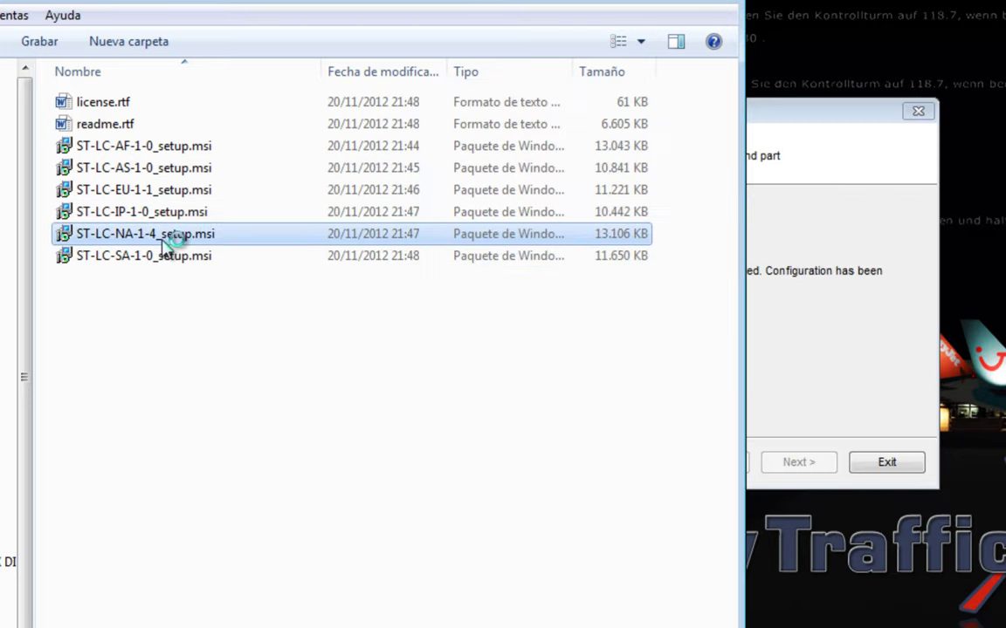
Accept the licence and complete the North America landclass v1.4 installation
key(Return)
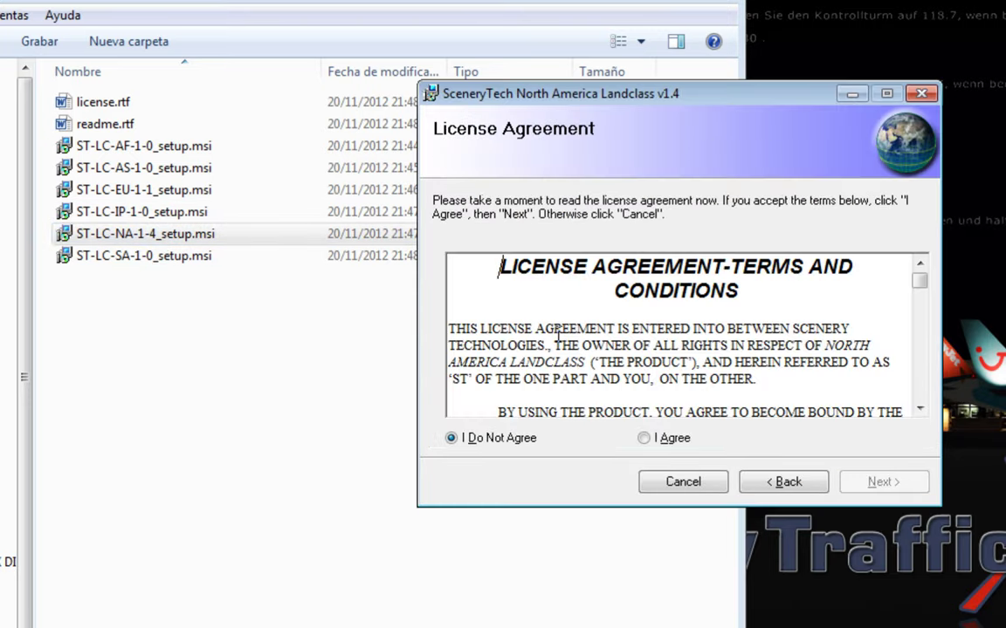
click(643, 438)
key(Return)
key(Return)
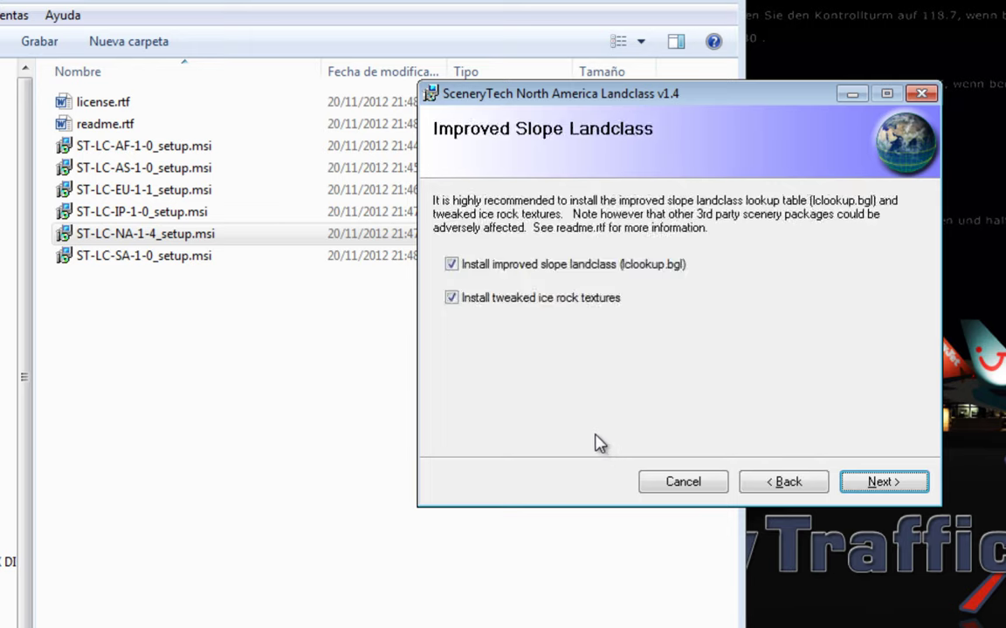
key(Return)
key(alt+b)
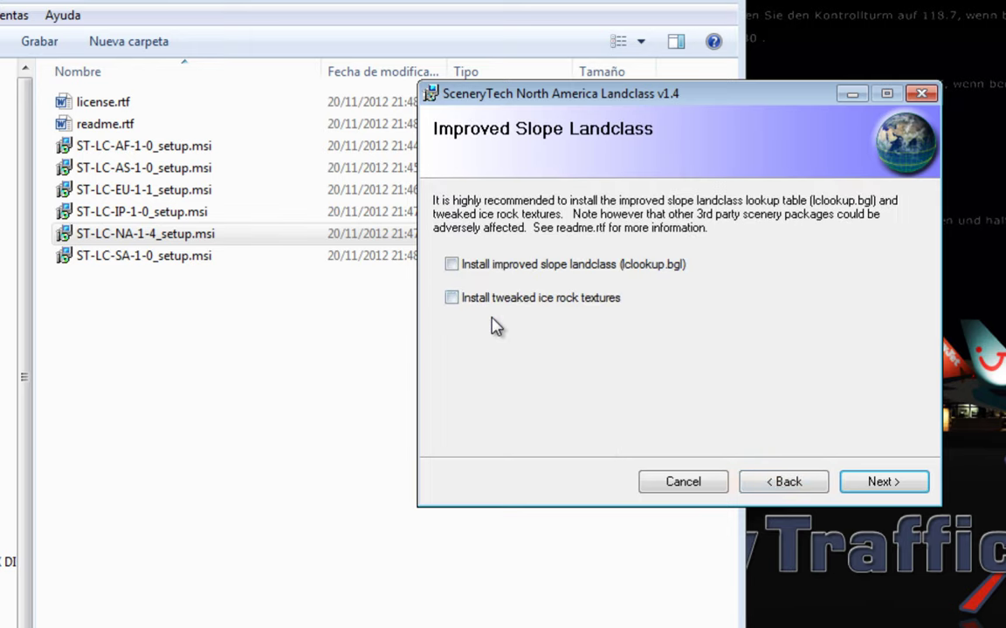
key(Return)
key(Return)
key(Return)
click(843, 487)
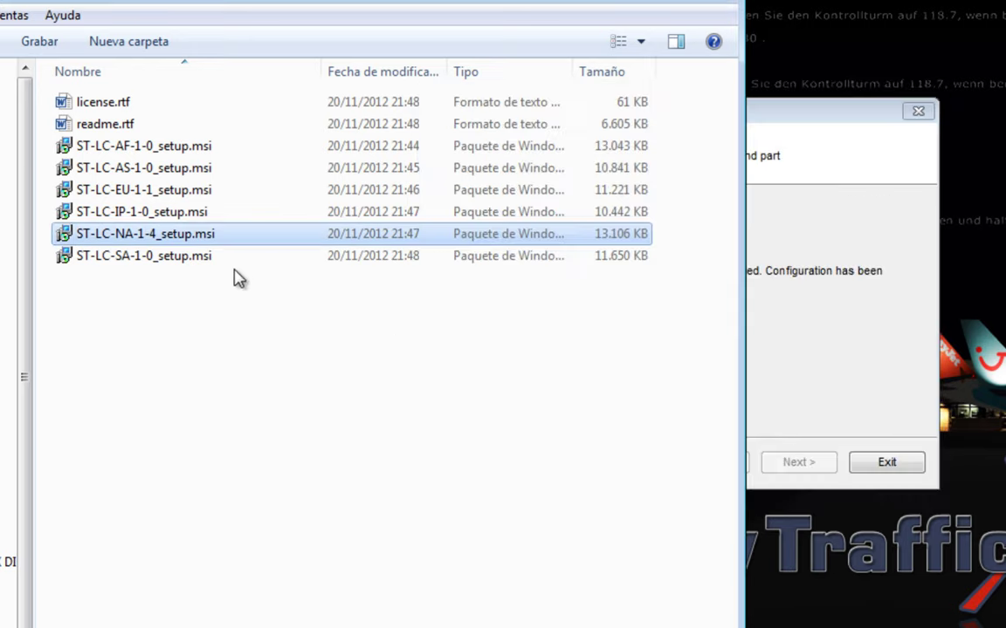
Run the South America landclass v1.0 setup, then close the landclass folder windows
double_click(205, 257)
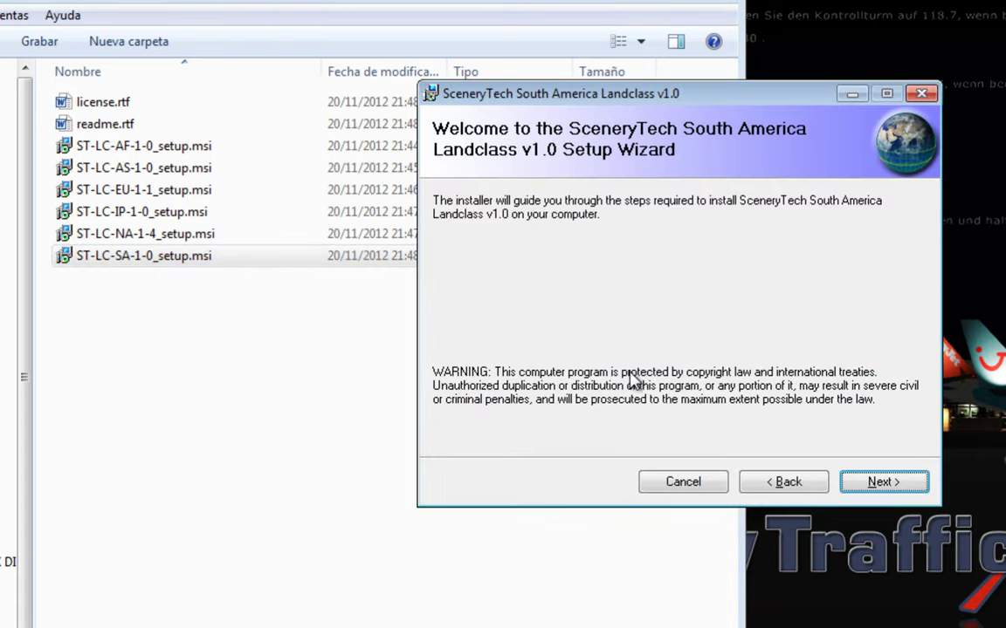
key(Return)
click(653, 439)
key(Return)
key(Return)
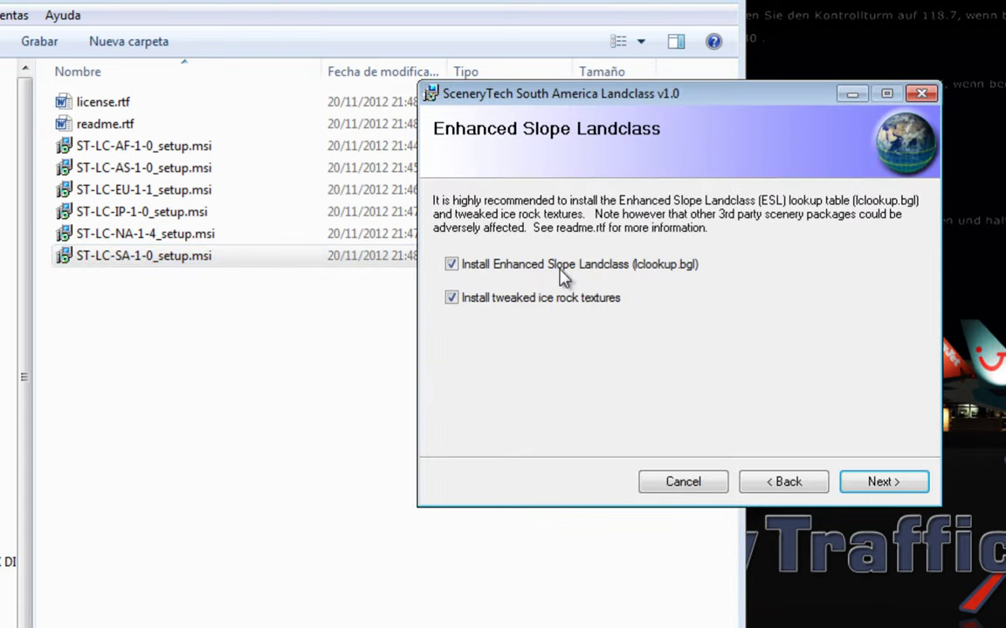
key(Return)
key(Return)
key(Return)
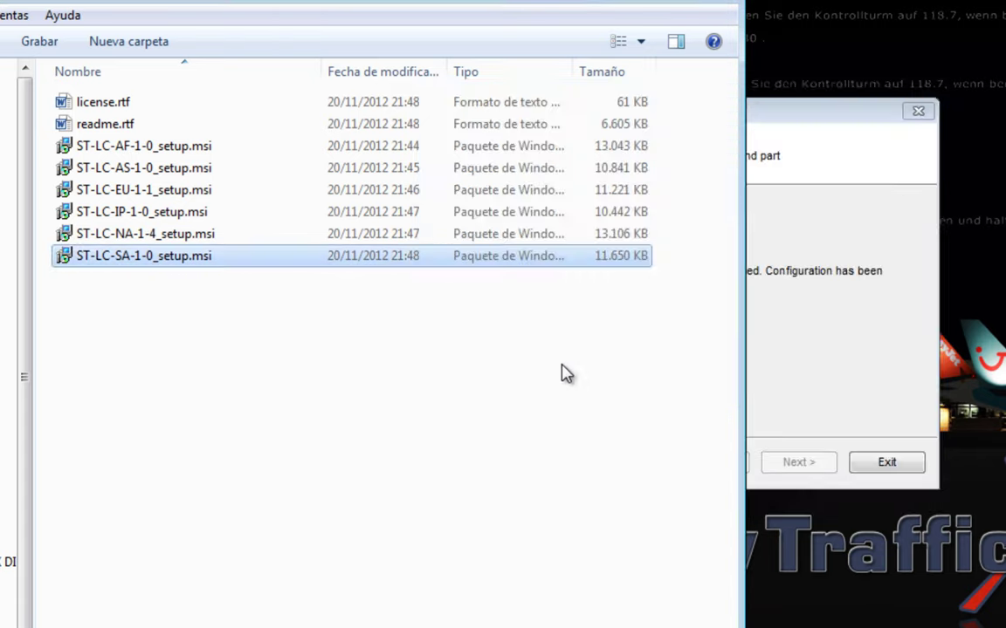
key(alt+F4)
key(alt+F4)
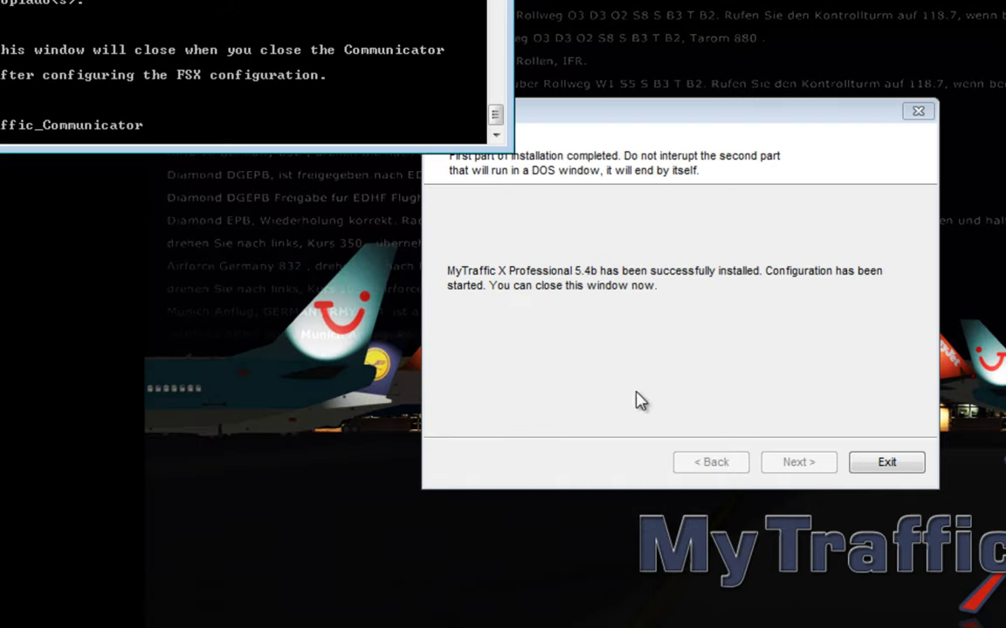
Exit the MyTraffic installer and open the Communicator's FSX.cfg editor
click(886, 463)
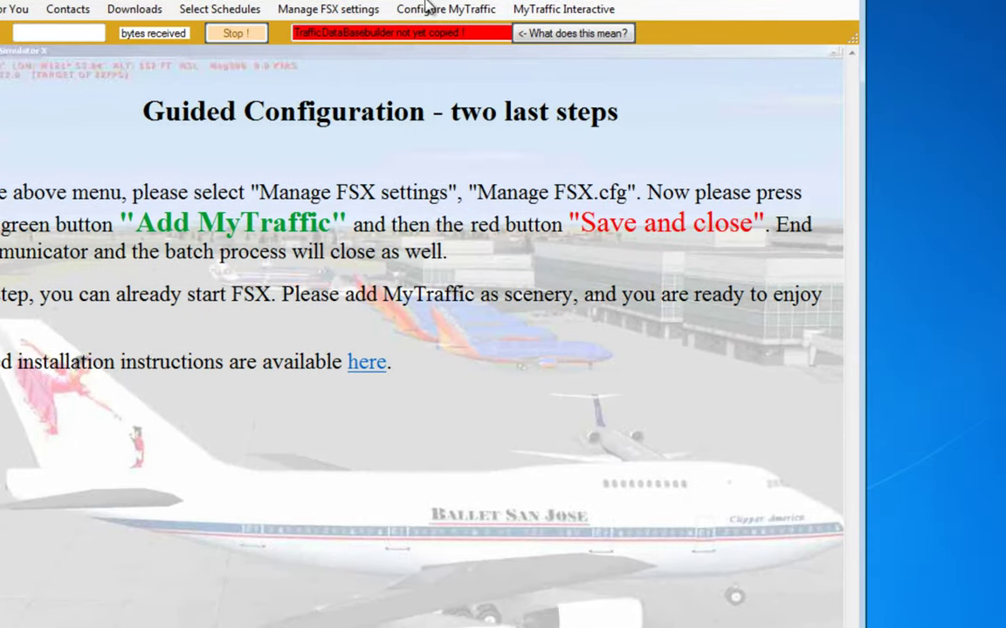
click(328, 9)
click(336, 30)
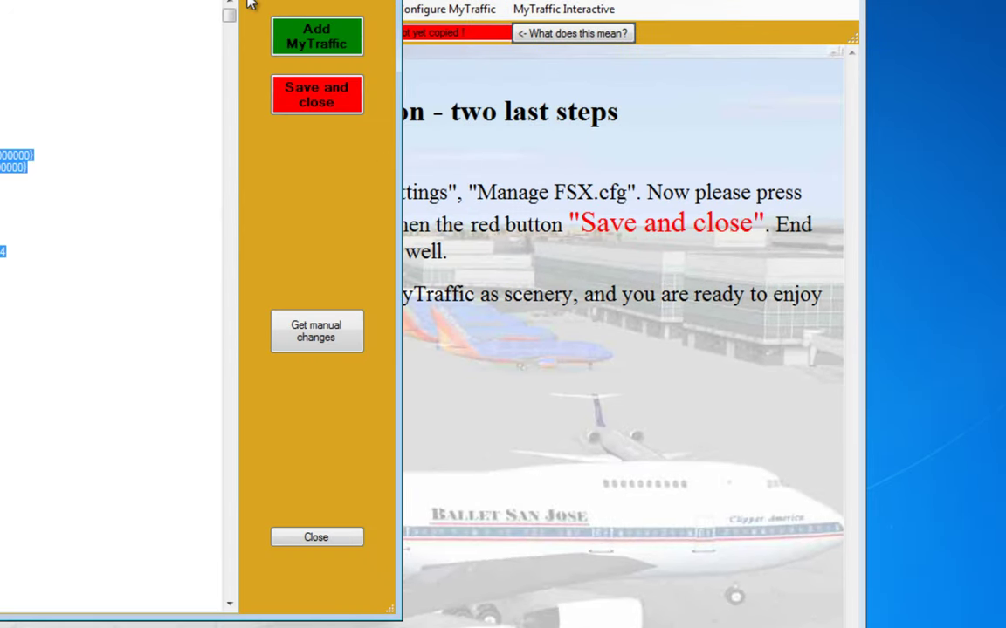
drag(236, 2, 461, 108)
click(318, 13)
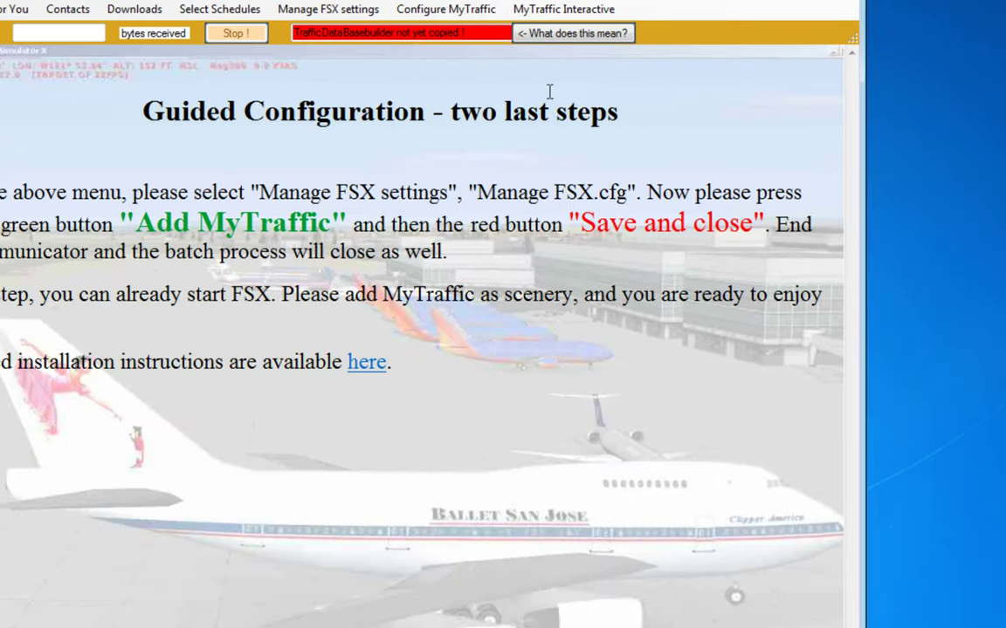
click(322, 17)
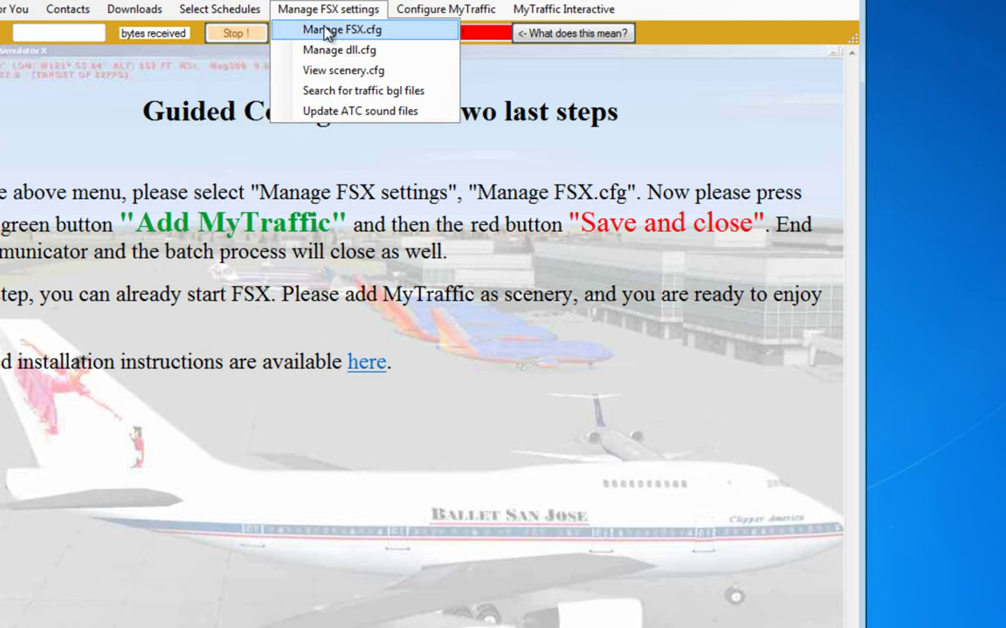
click(336, 31)
Add the MyTraffic entries to FSX.cfg, save, and close the Communicator
drag(296, 7, 634, 131)
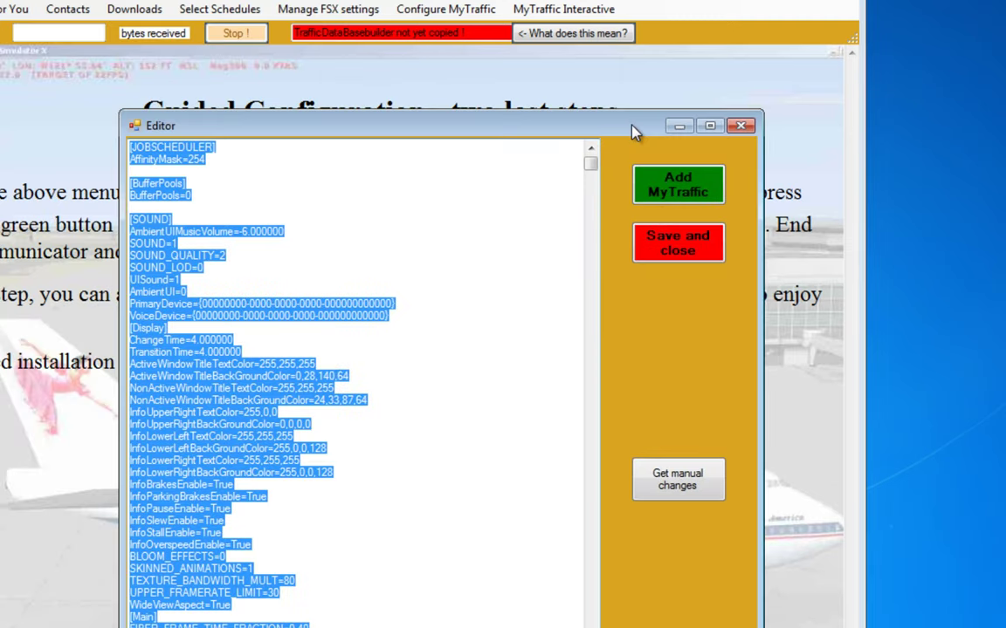
click(683, 197)
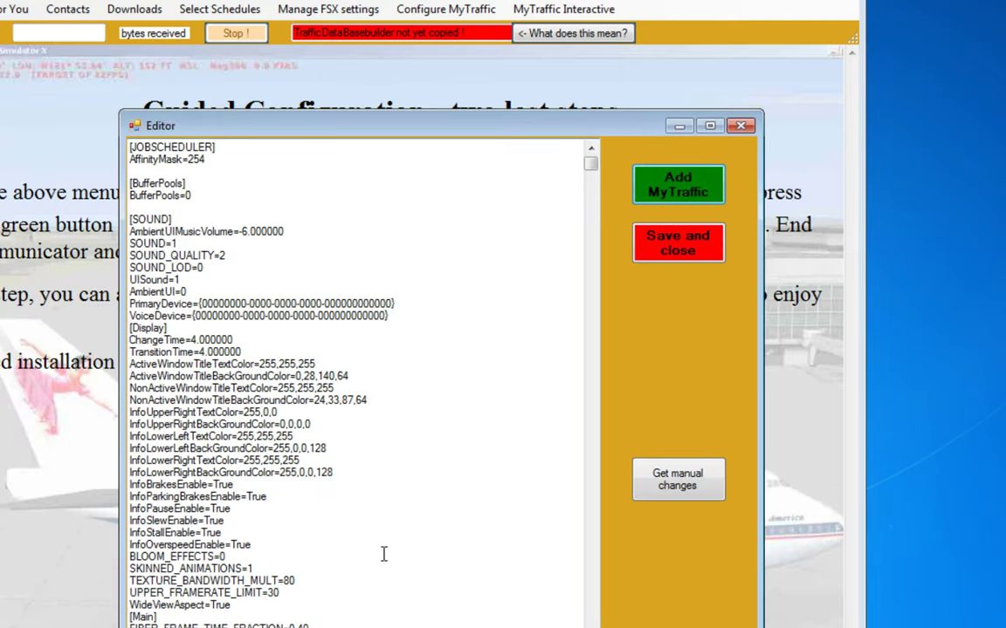
click(678, 243)
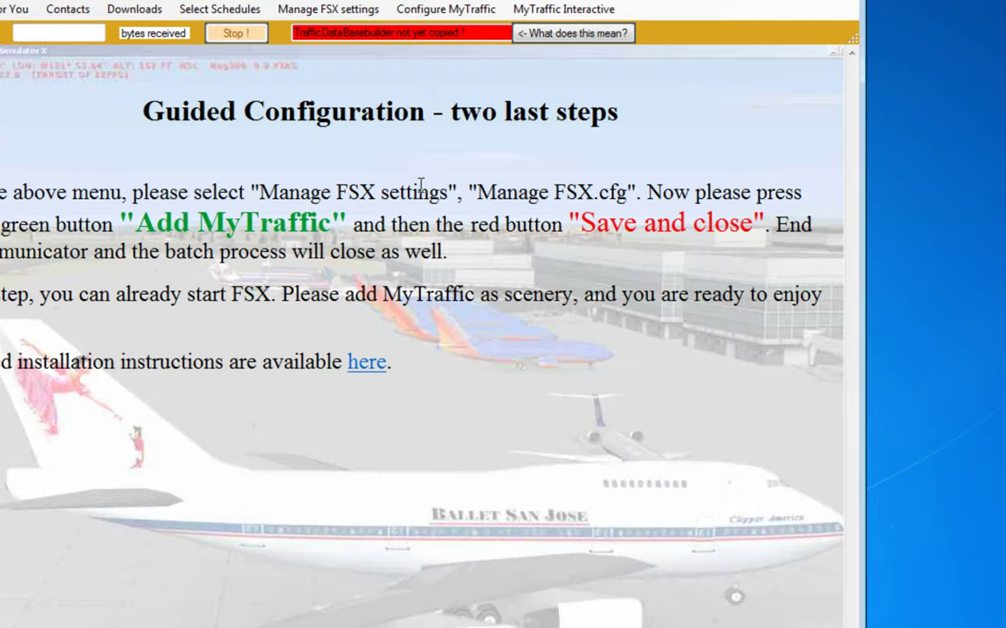
click(847, 2)
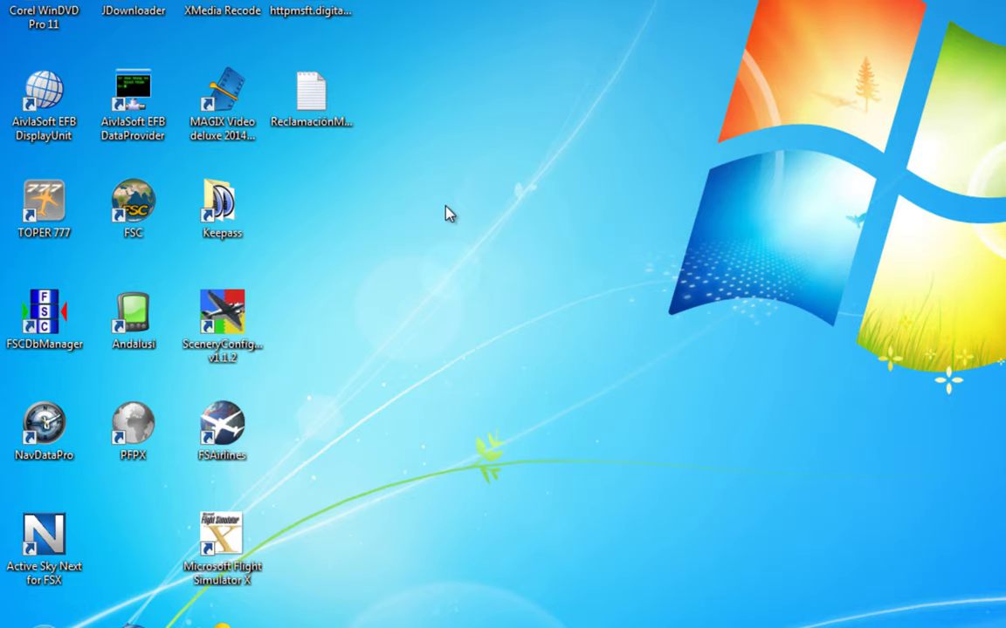
click(224, 311)
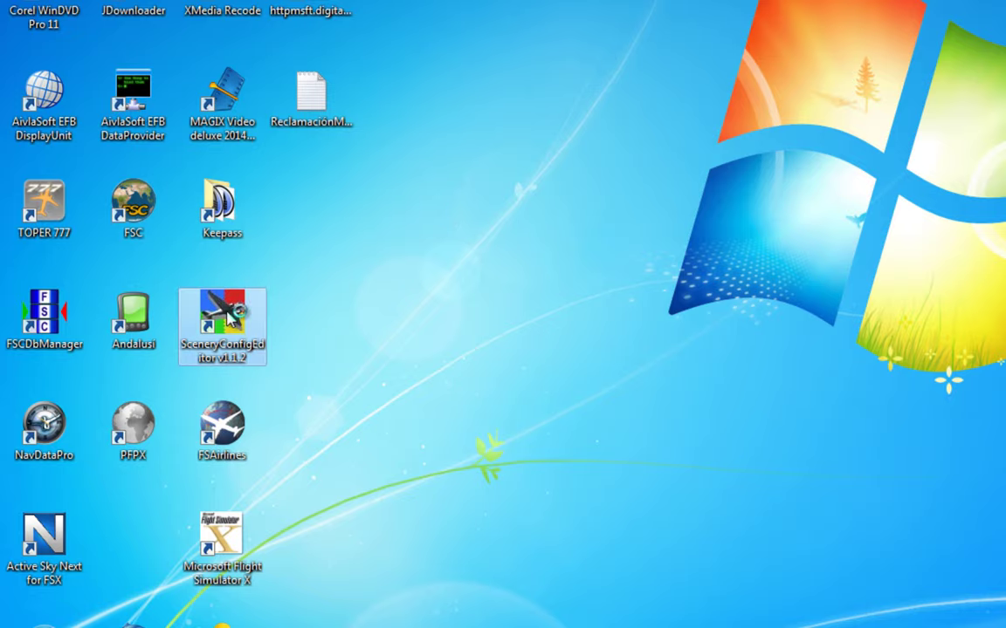
Open scenery.cfg in Scenery Config Editor, select the six SceneryTech Landclass areas, and choose Add Area
double_click(222, 301)
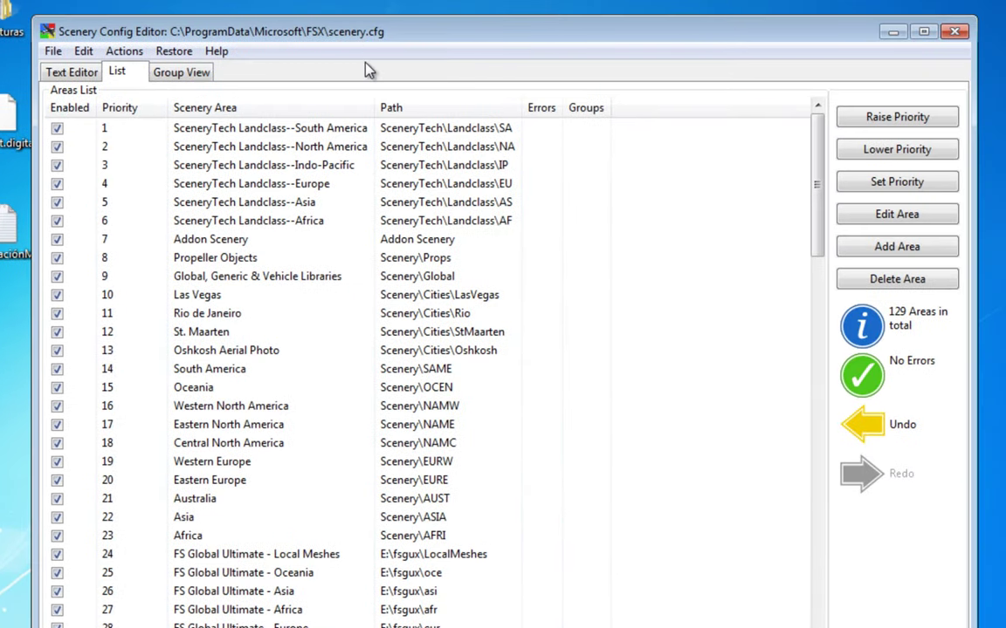
click(265, 128)
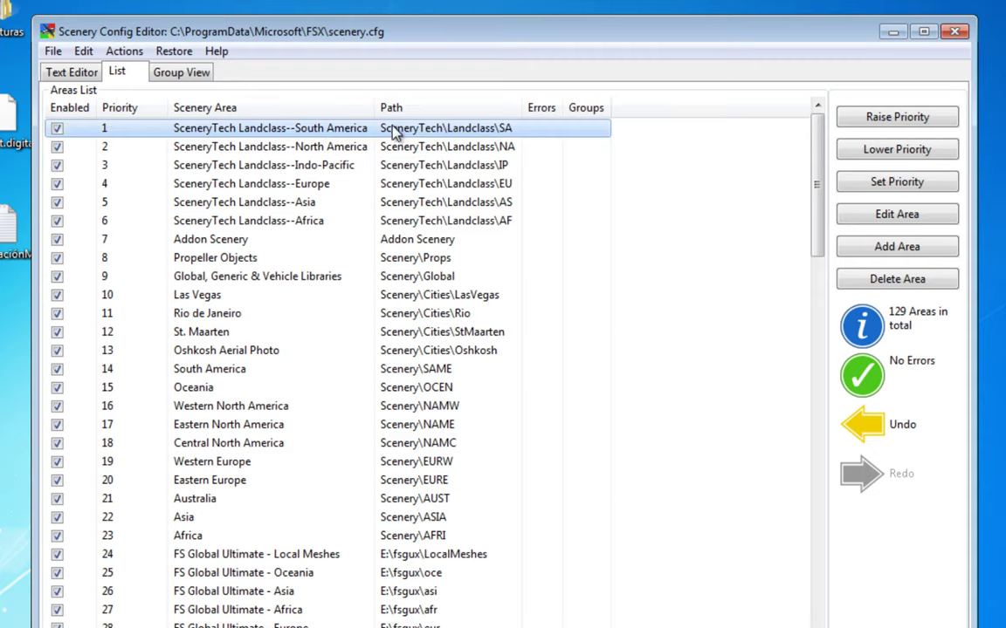
shift+click(281, 221)
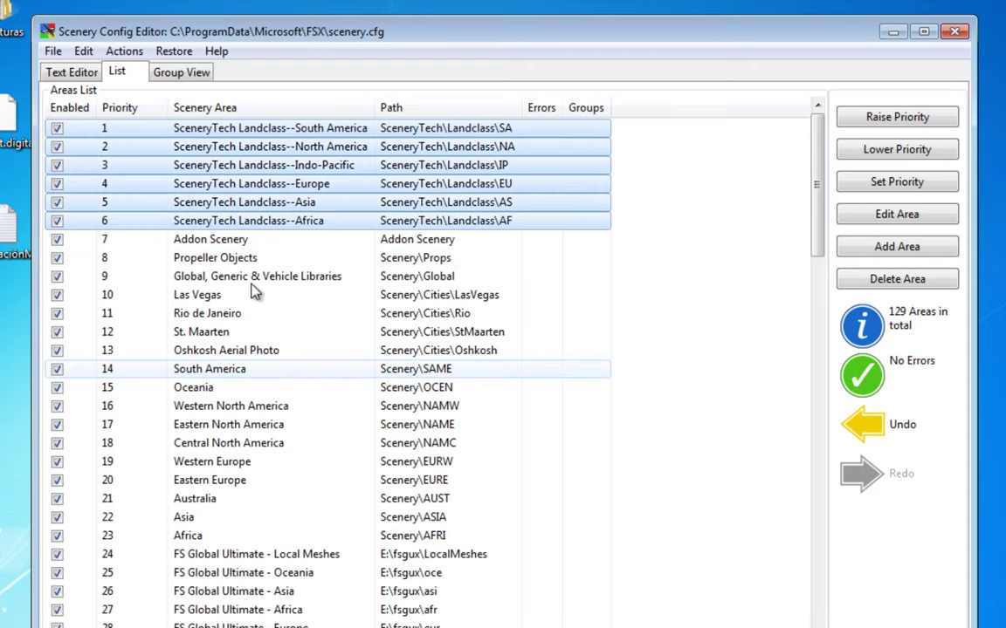
click(872, 214)
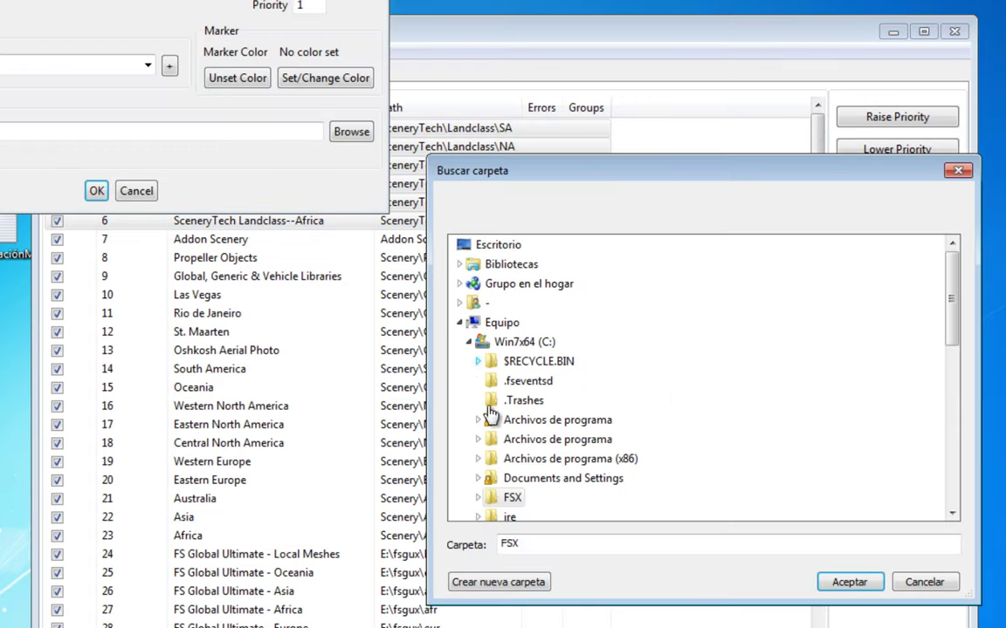
Add a scenery area for C:\FSX\MyTraffic titled 'MyTraffic'
click(478, 498)
scroll(597, 442, down, 3)
scroll(597, 398, down, 4)
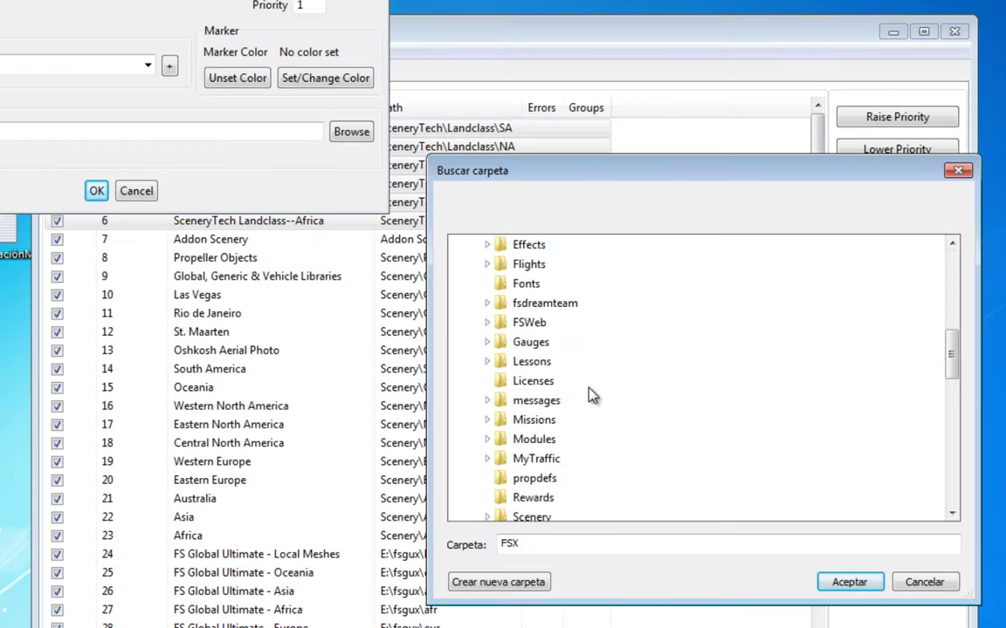
click(550, 349)
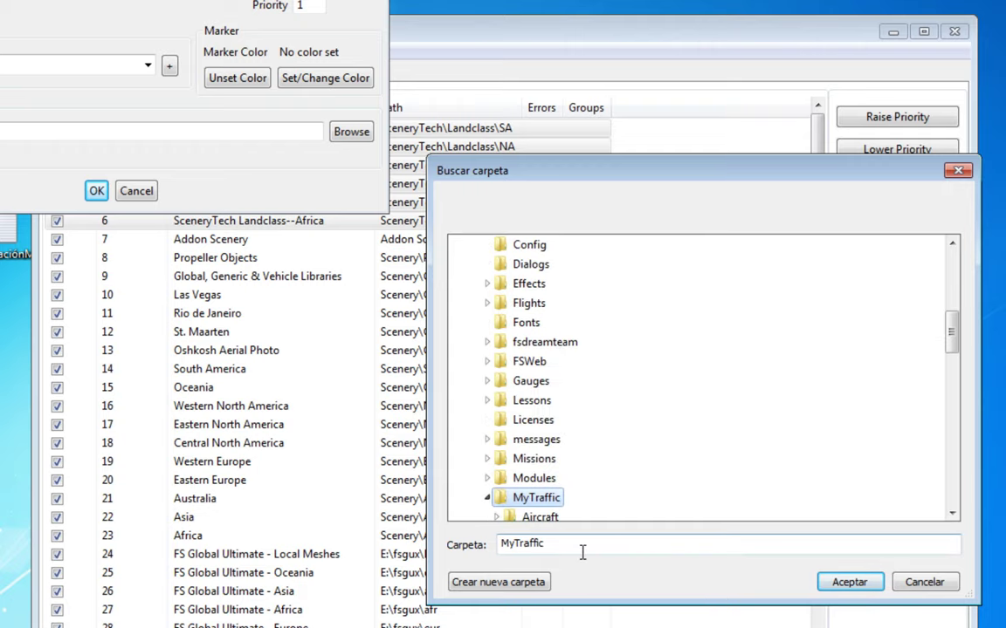
drag(581, 551, 498, 552)
click(836, 583)
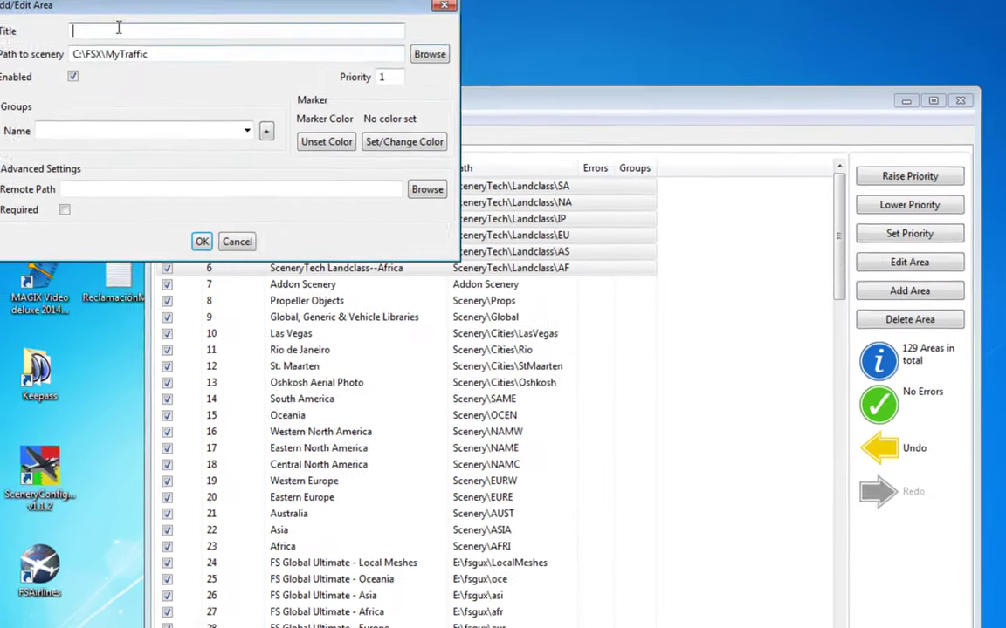
click(47, 0)
text(MyTraffic)
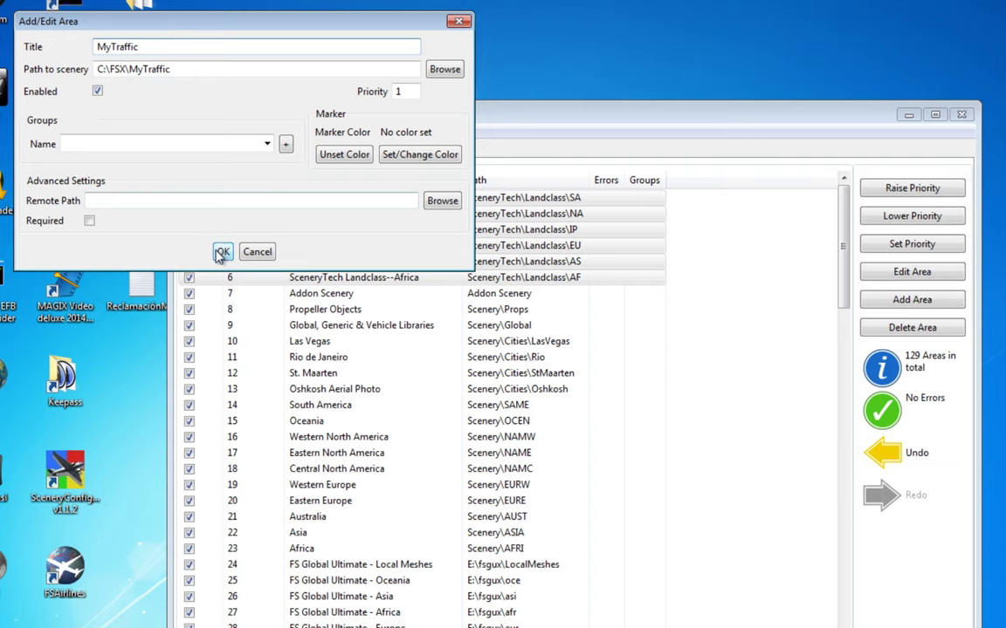
click(223, 252)
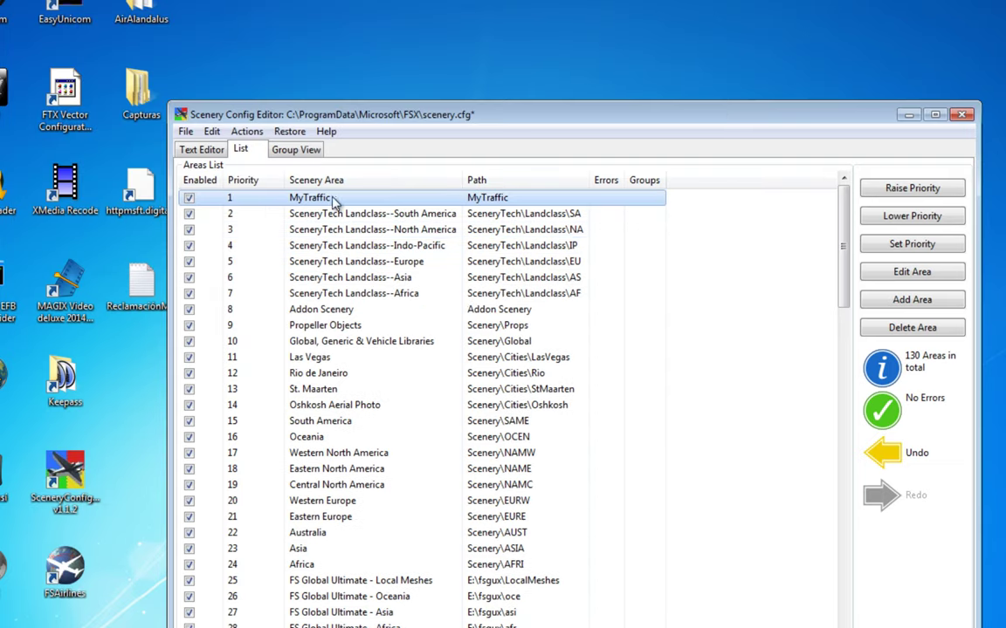
Move MyTraffic to priority 8 below Addon Scenery, then save scenery.cfg and quit
drag(344, 201, 356, 327)
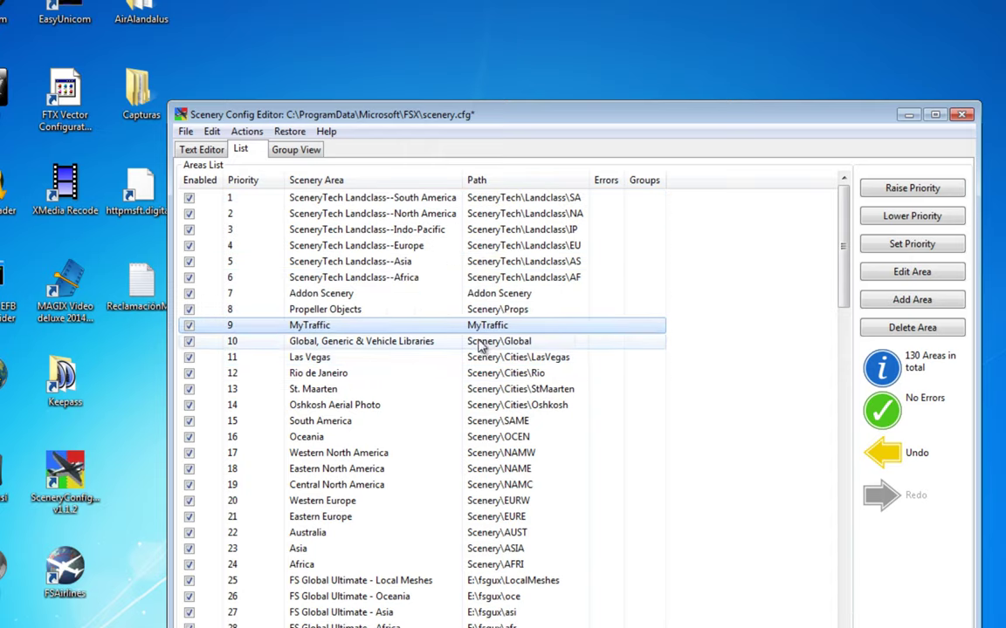
drag(355, 332, 342, 312)
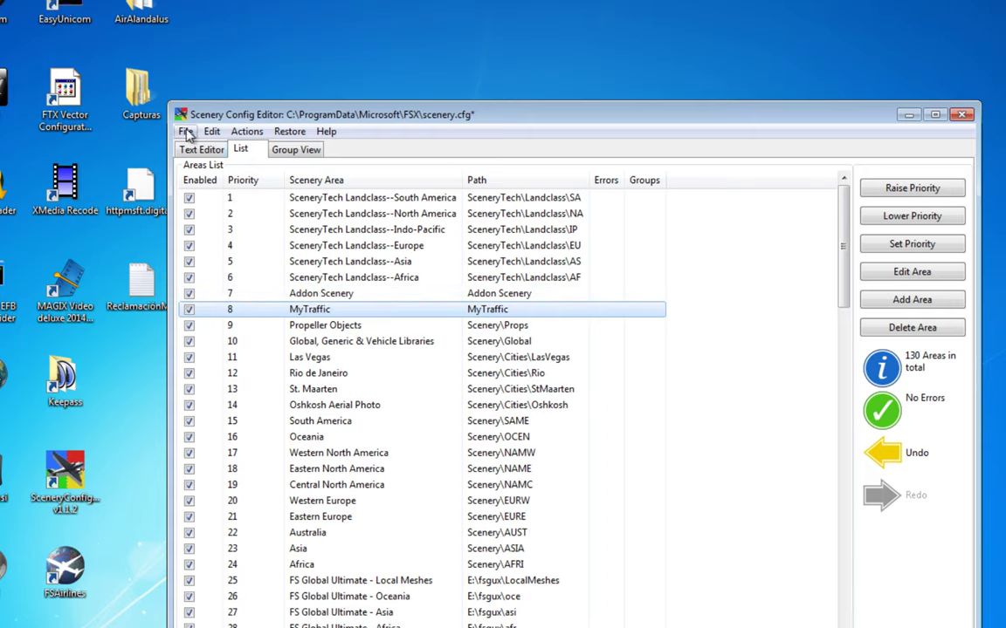
click(186, 133)
click(209, 280)
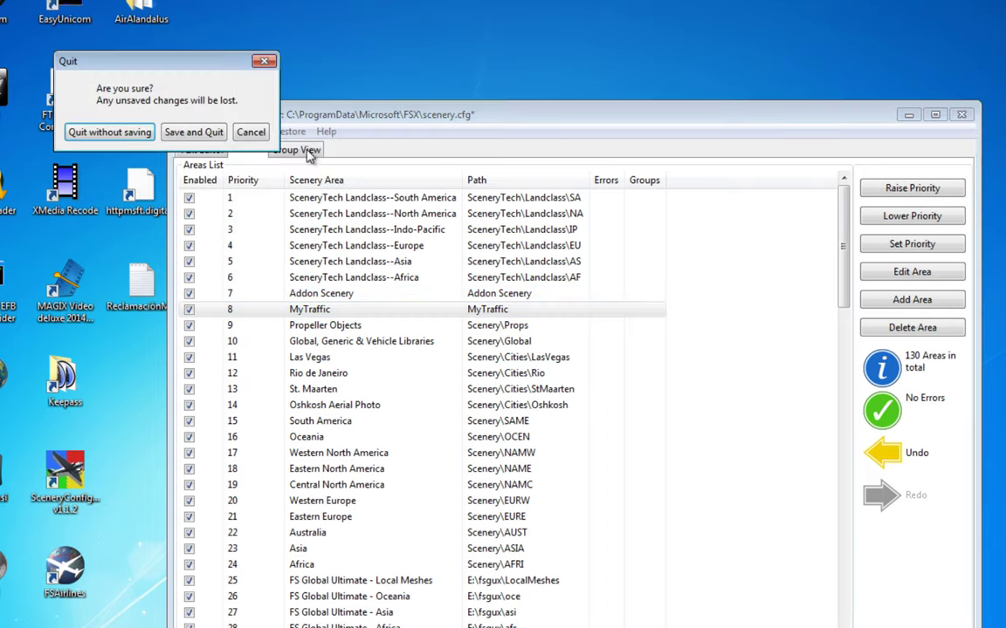
click(193, 132)
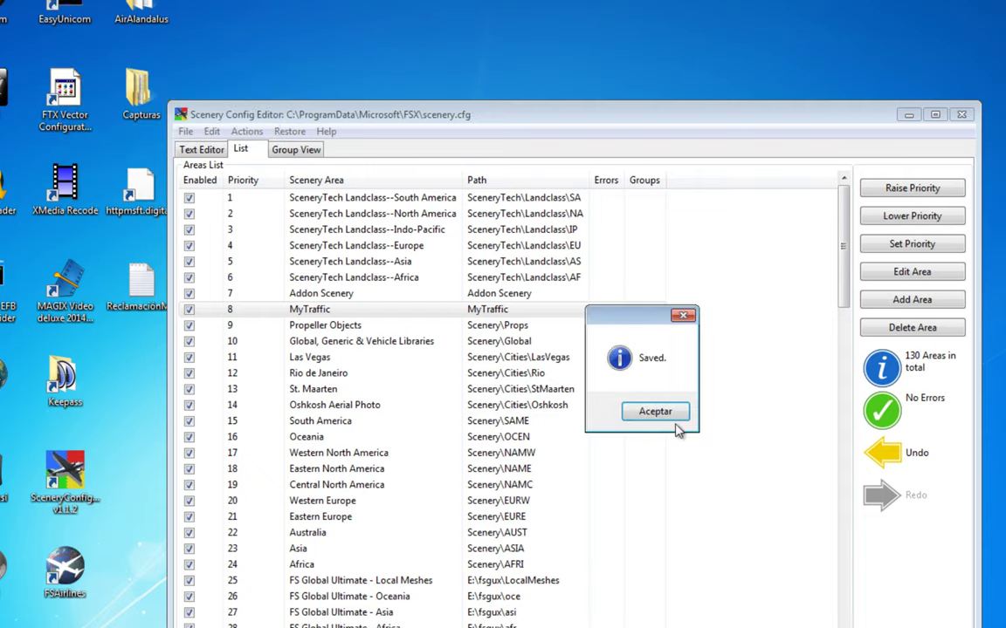
click(638, 417)
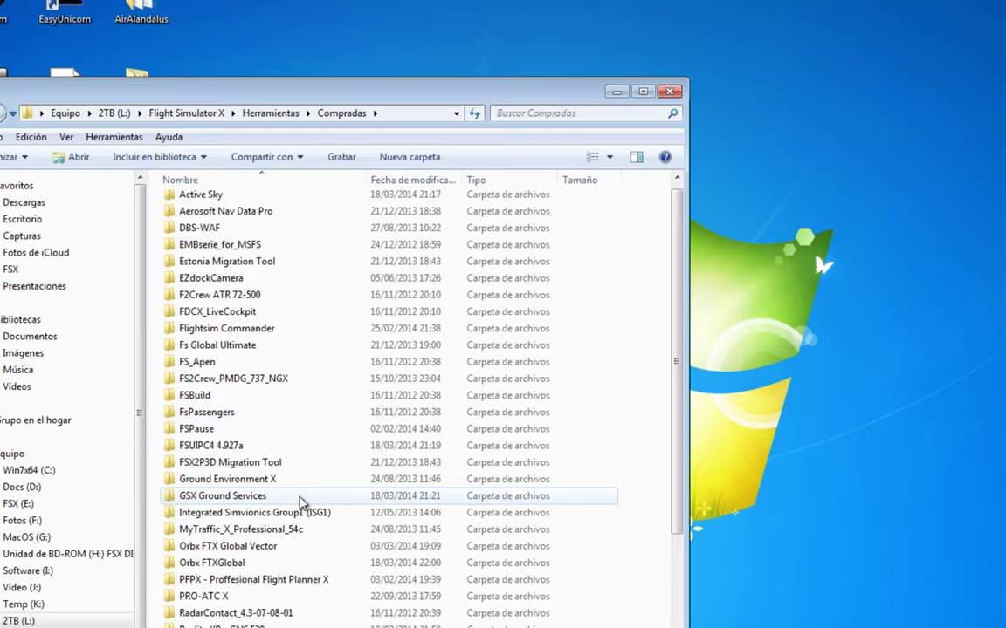
Open the Orbx FTXGlobal folder and run OrbxFTXGlobal110.exe as administrator
scroll(319, 444, down, 3)
key(s)
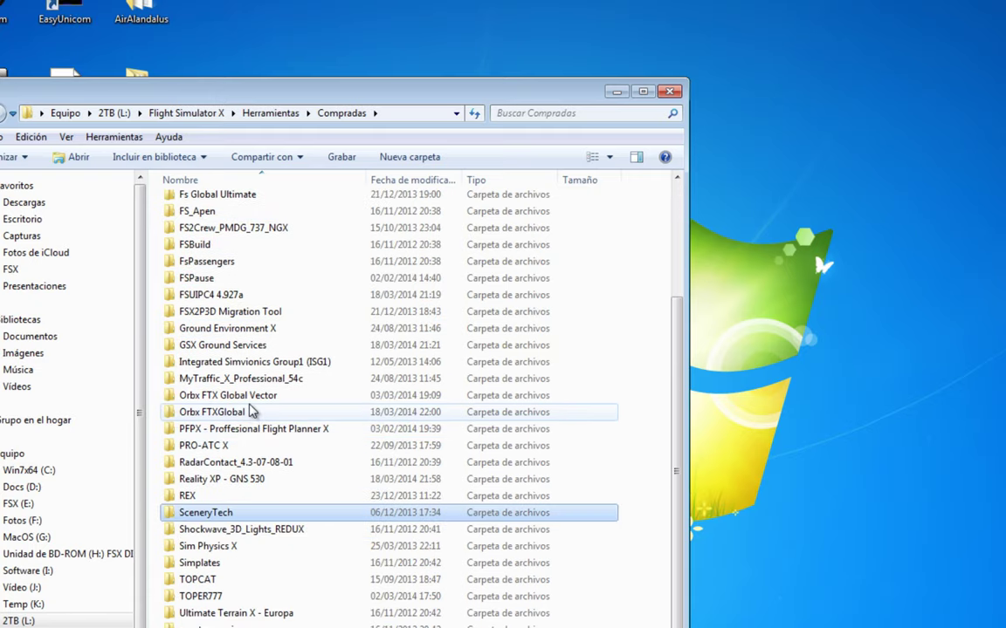
double_click(251, 411)
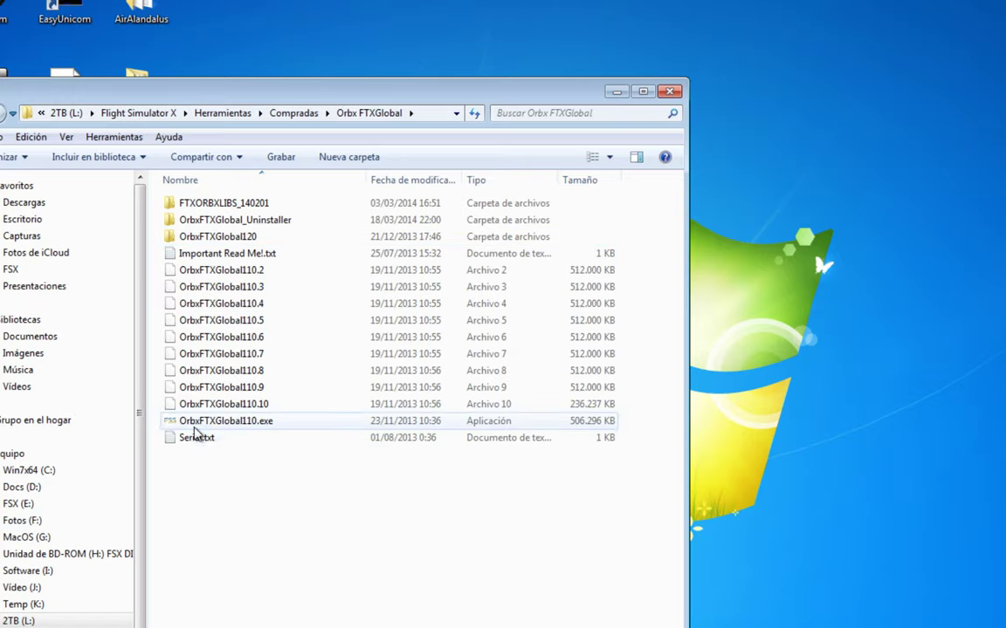
click(240, 422)
right_click(239, 421)
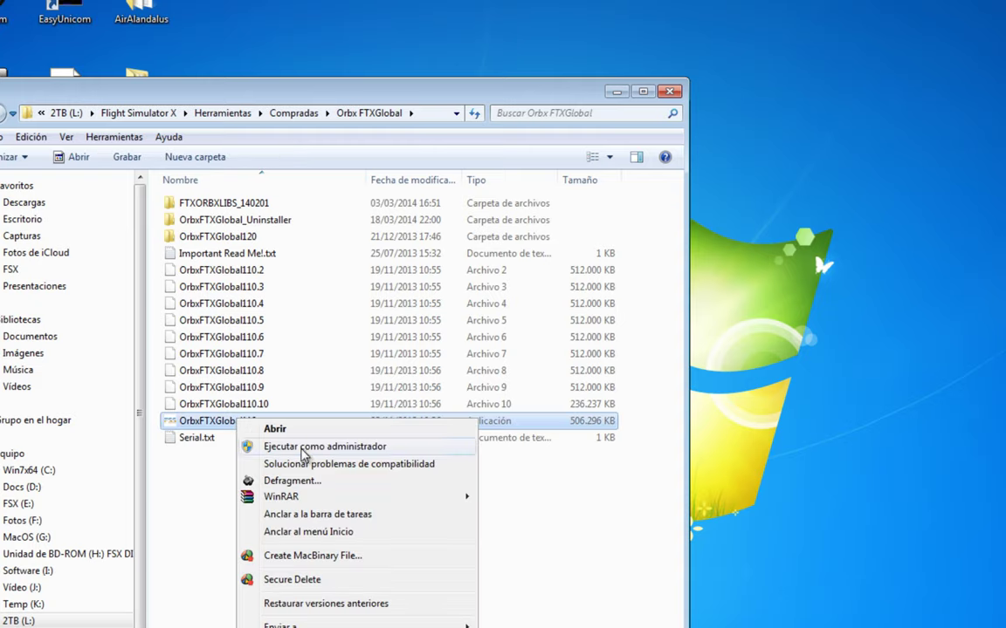
click(301, 448)
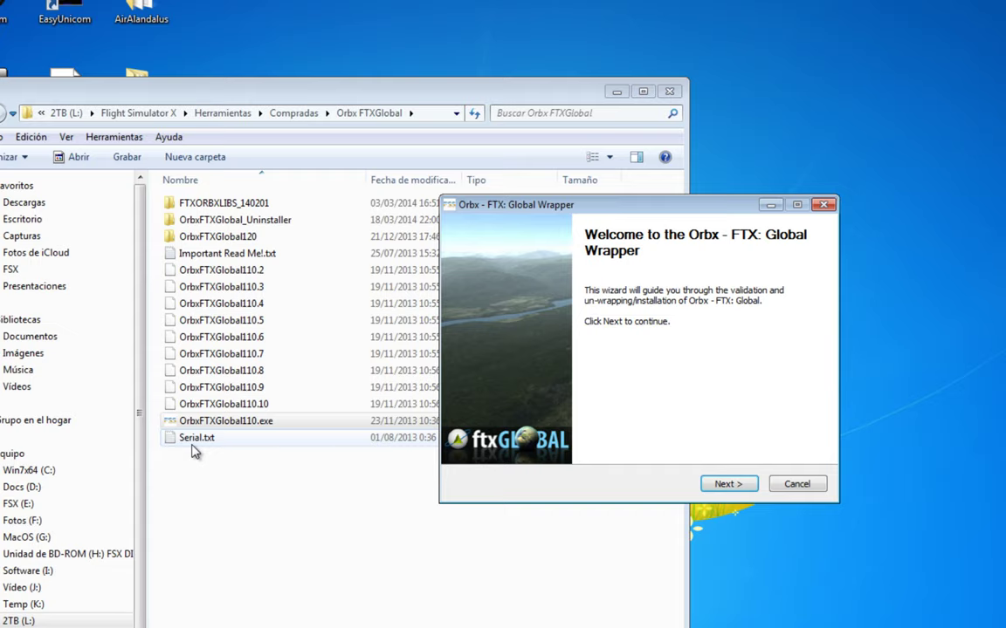
Validate and unwrap FTX Global, then acknowledge the Base Pack installer message
click(717, 486)
click(723, 485)
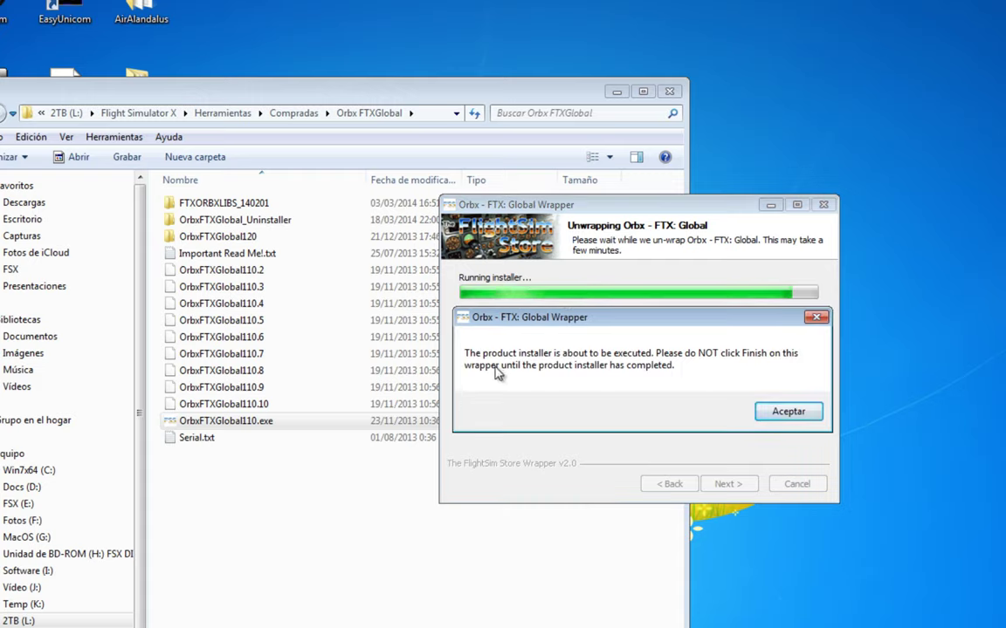
click(797, 420)
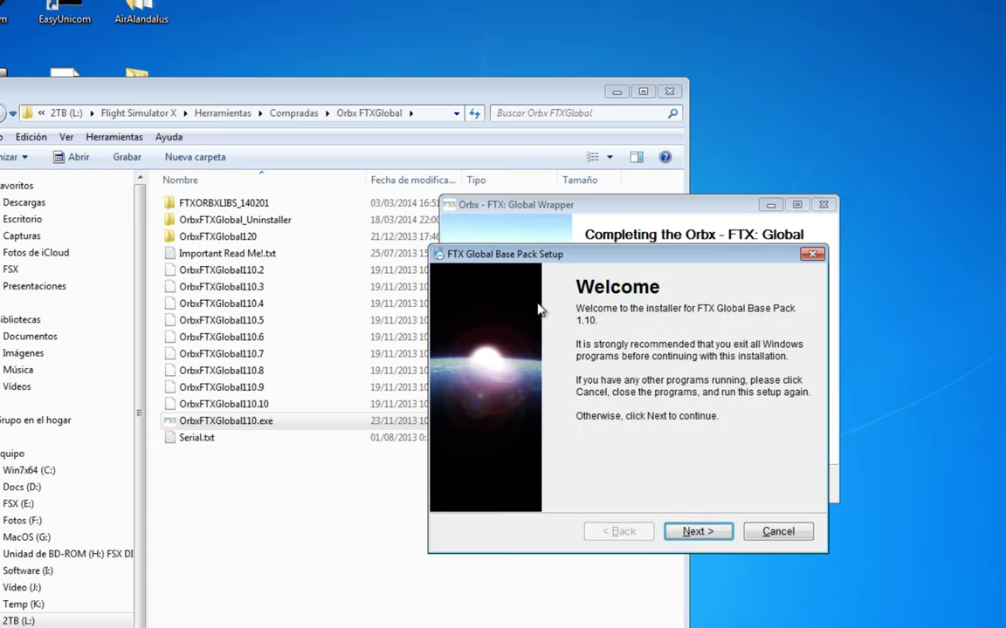
Install FTX Global Base Pack 1.10 for FSX into C:\FSX\, skipping the texture backup
click(698, 532)
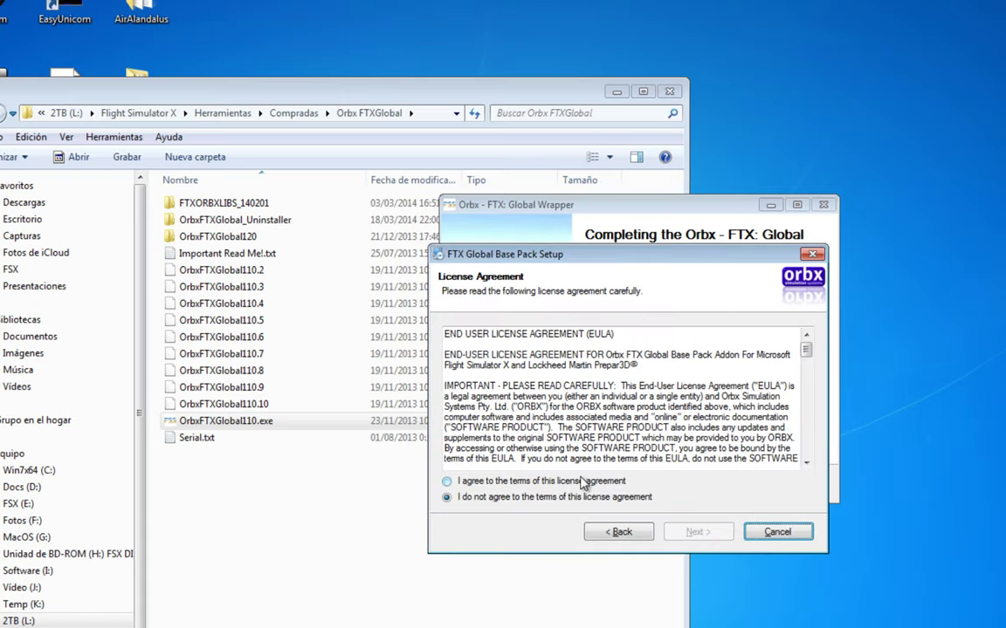
click(583, 481)
click(697, 532)
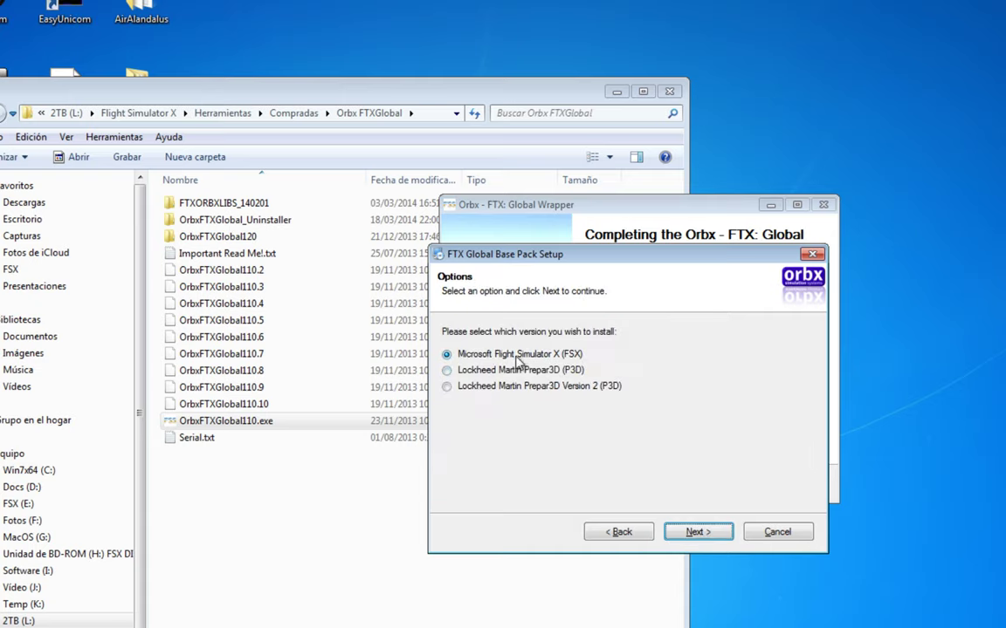
click(703, 536)
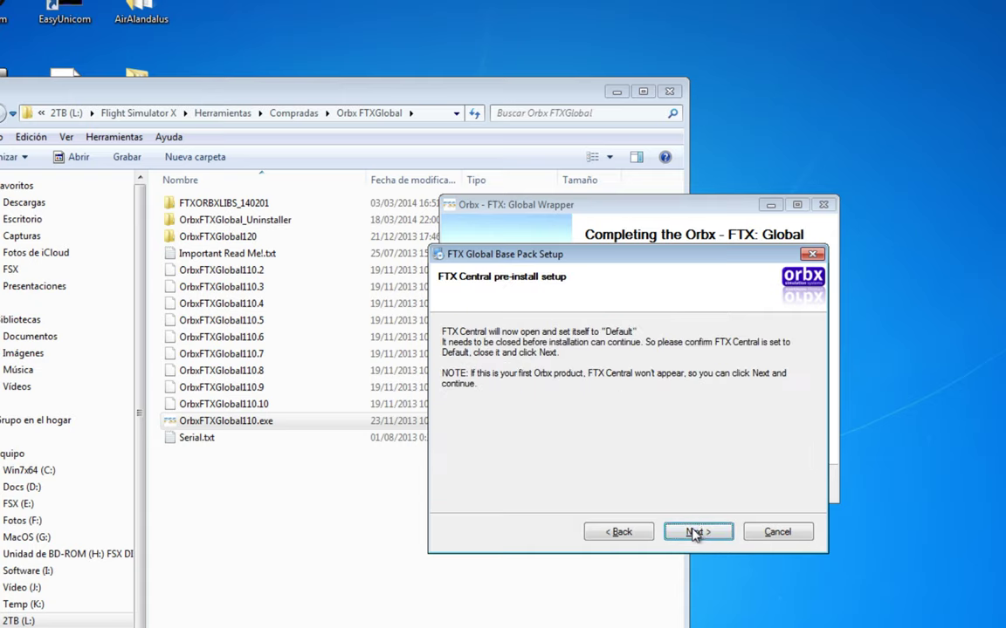
click(697, 534)
click(699, 534)
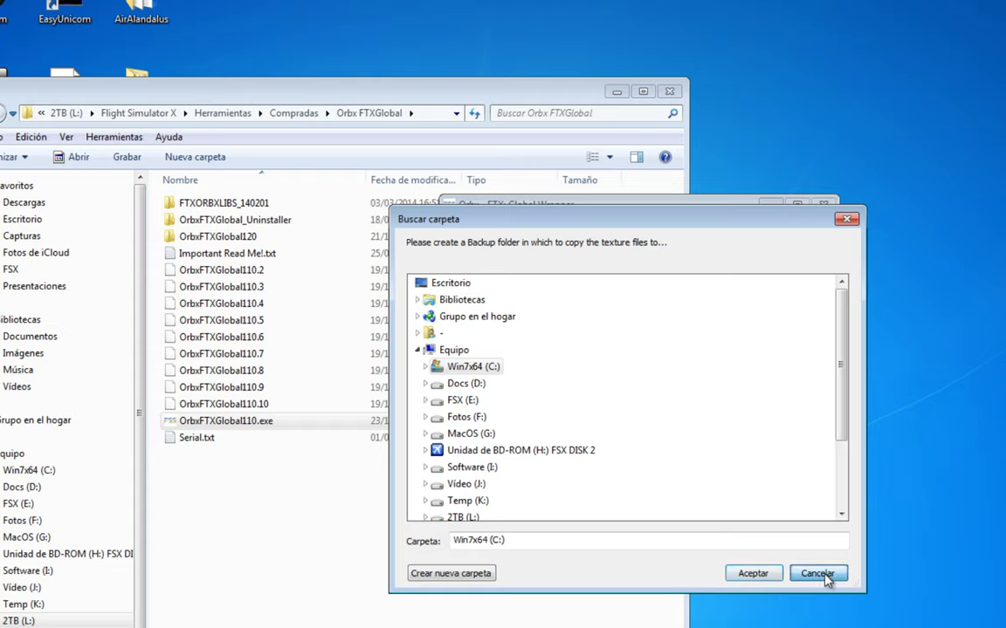
click(826, 578)
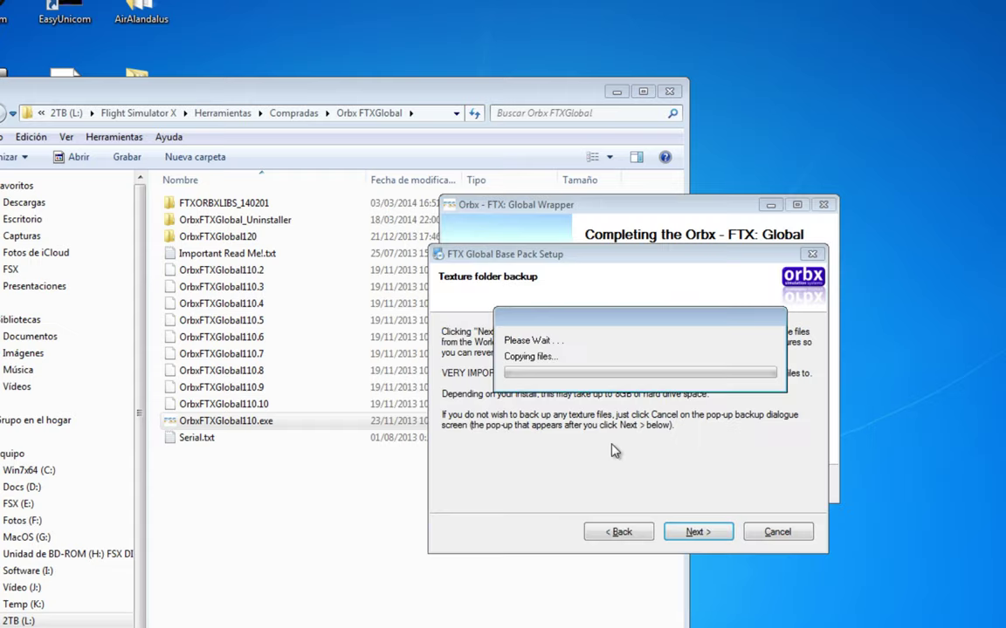
click(699, 529)
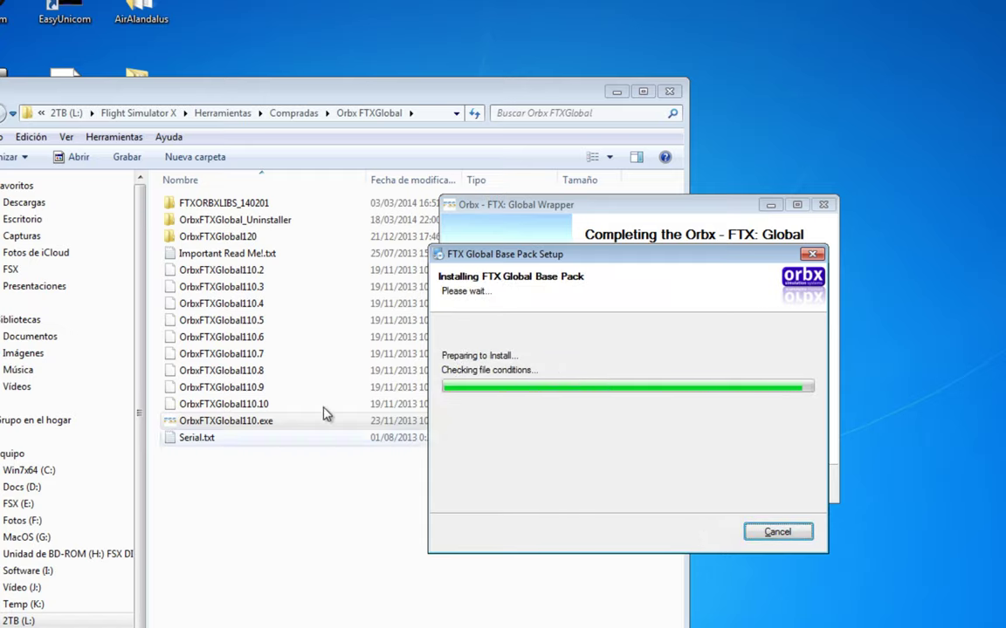
Choose Desmontar on virtual drive H: to eject the FSX DISK 2 image
drag(273, 96, 479, 67)
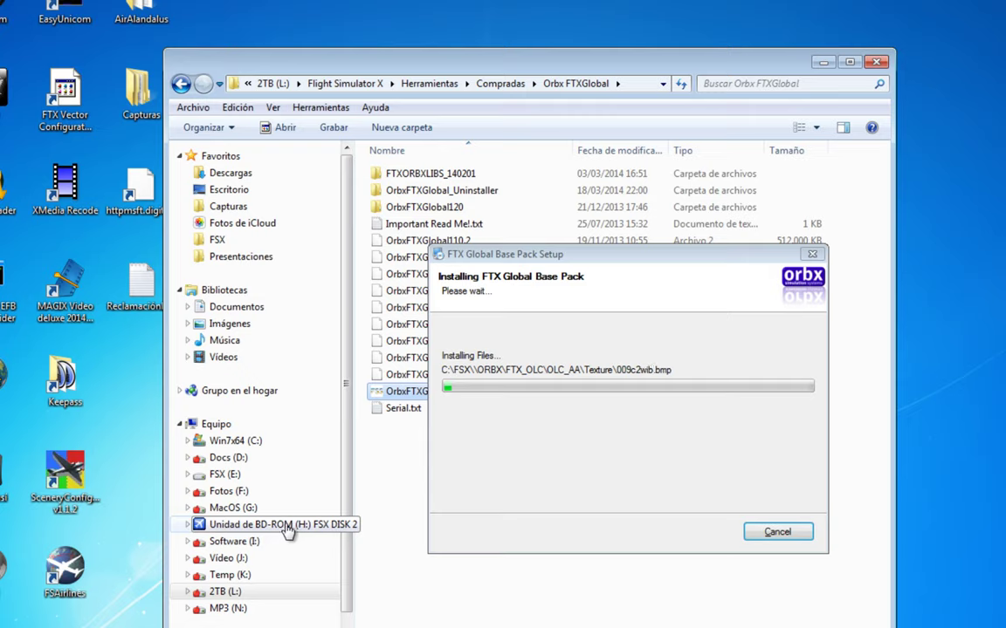
right_click(248, 521)
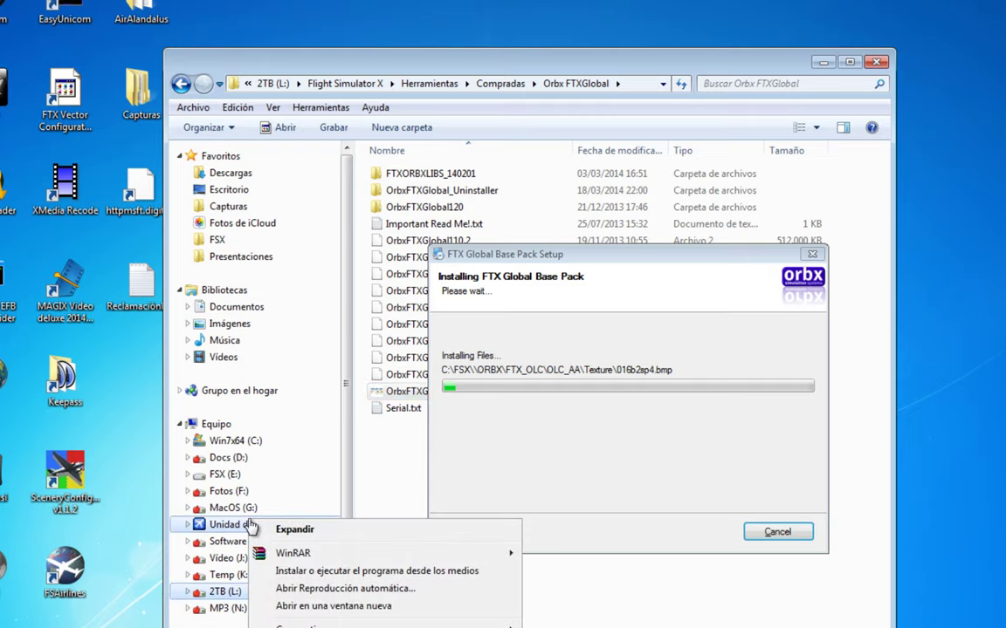
mouse_move(349, 623)
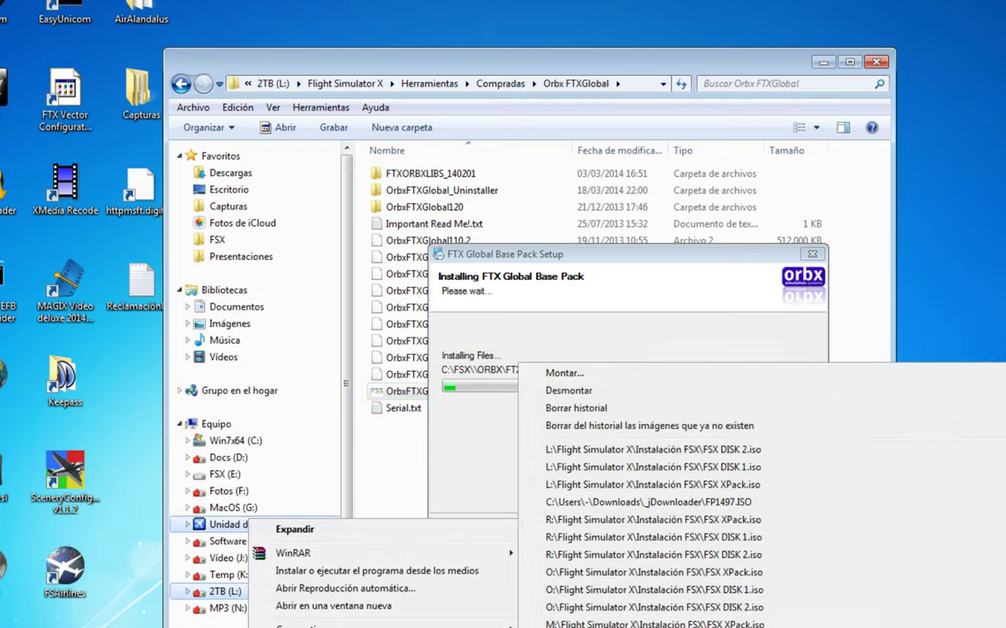
click(568, 391)
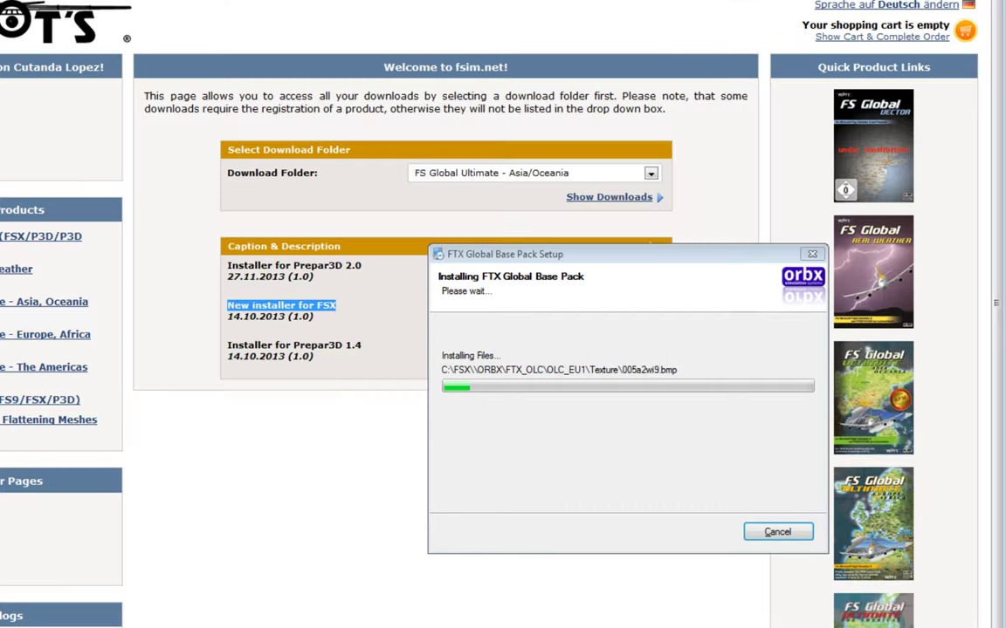
Load the FTX website in Firefox from the address-bar suggestions
drag(579, 270, 770, 277)
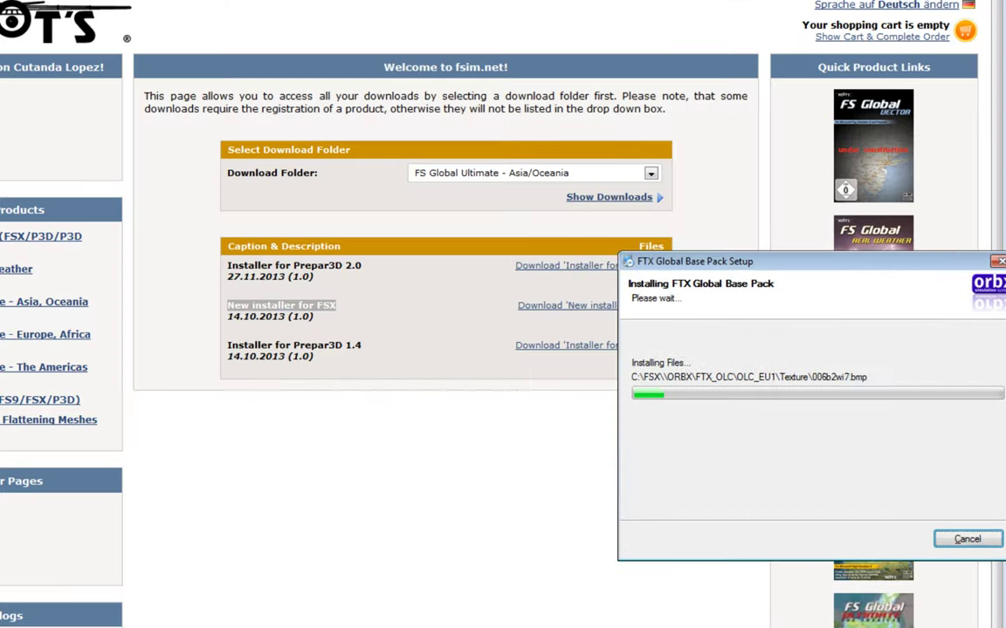
text(fu)
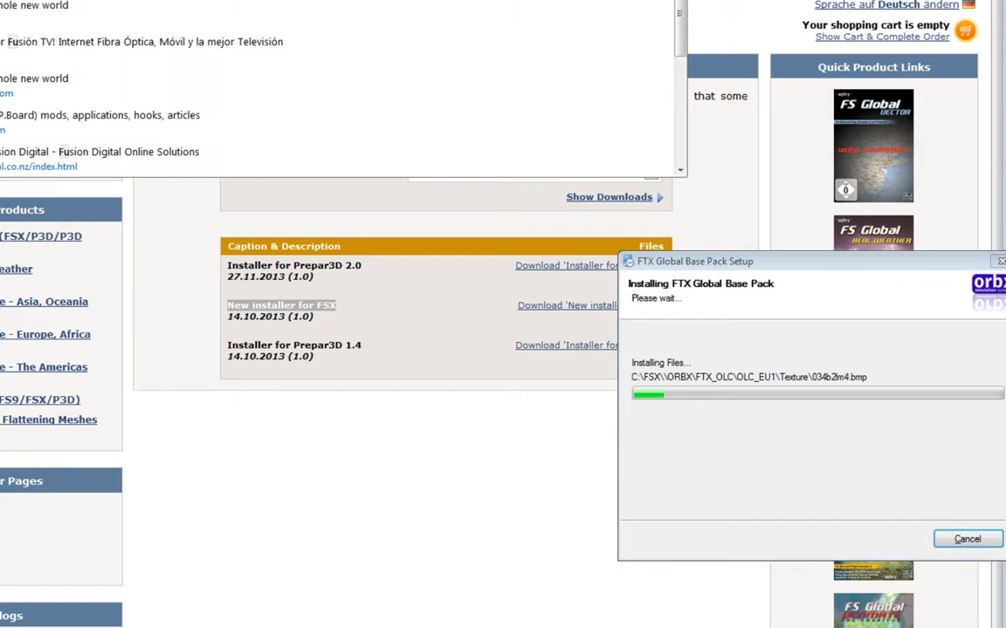
key(Escape)
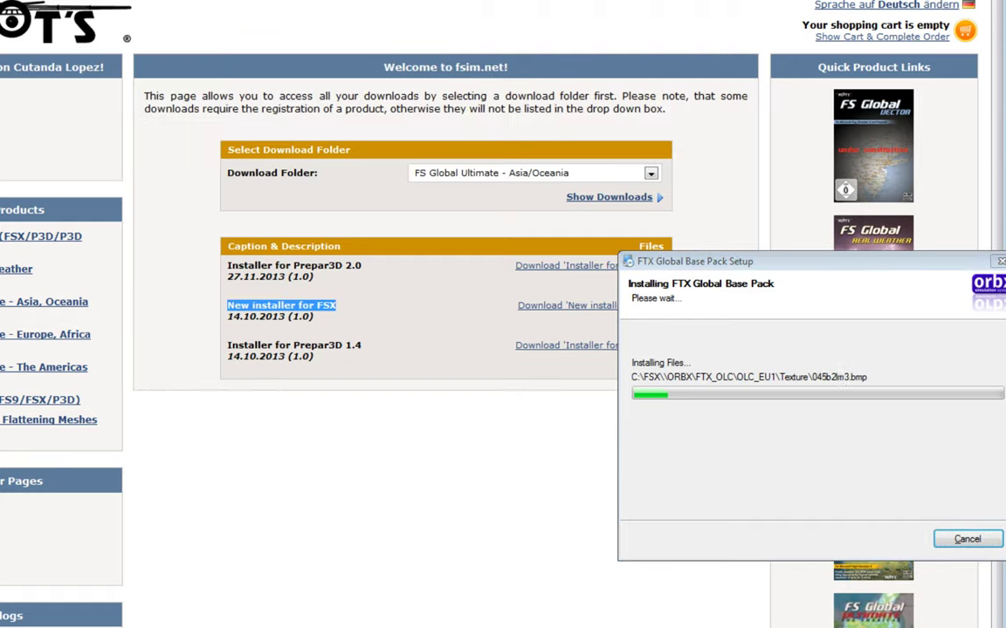
click(583, 302)
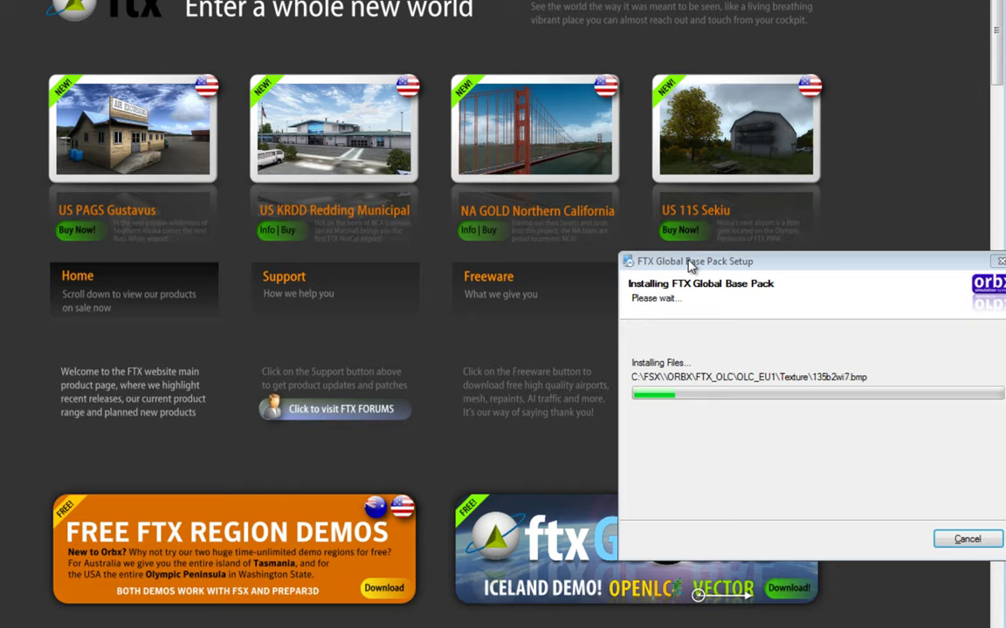
click(689, 265)
click(569, 370)
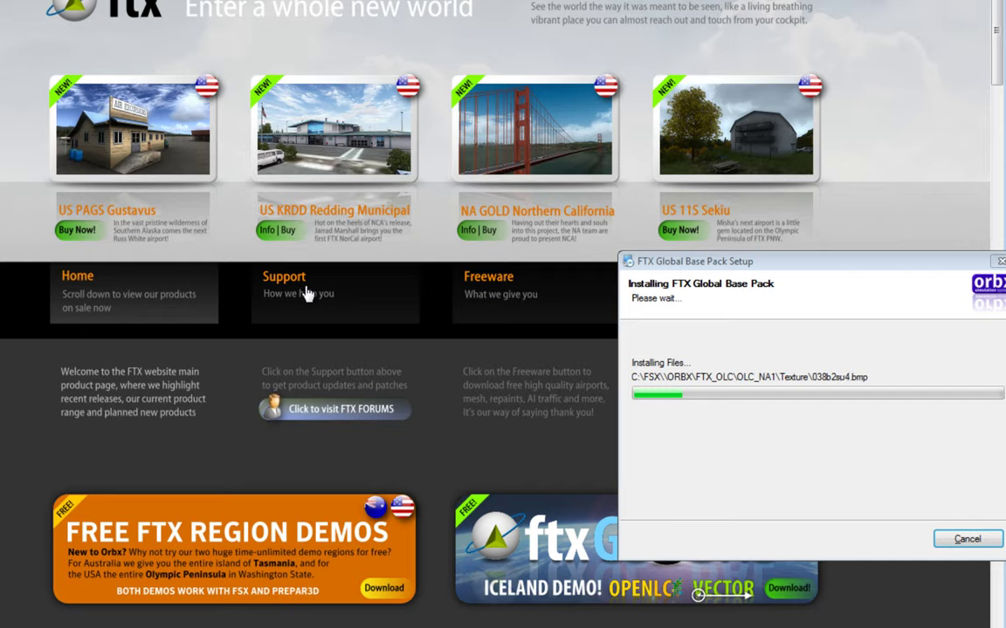
Open the FTX Support page and scroll down to the FTX Global patches
click(305, 294)
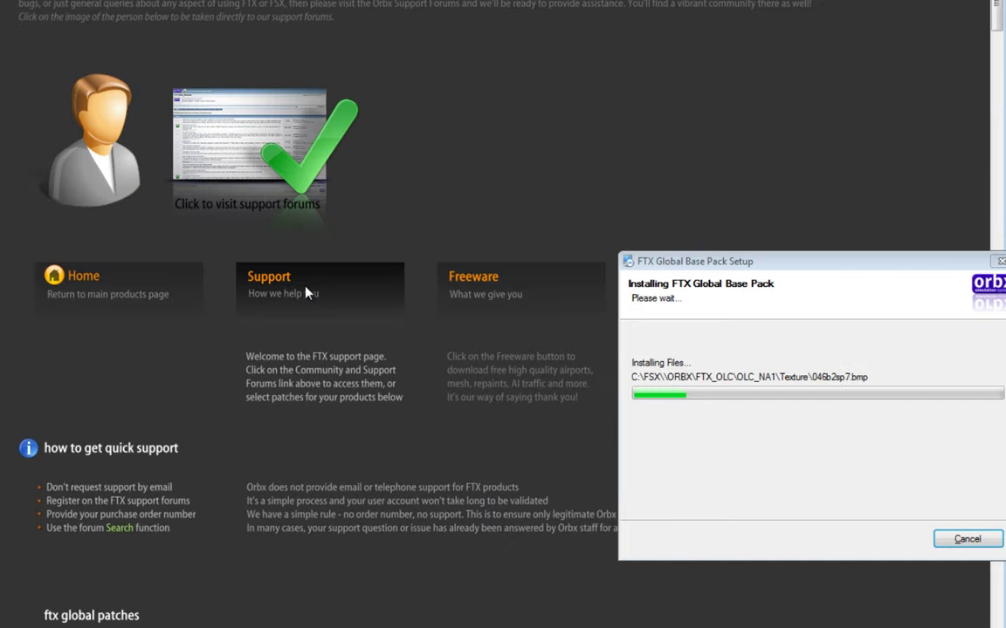
scroll(305, 293, down, 3)
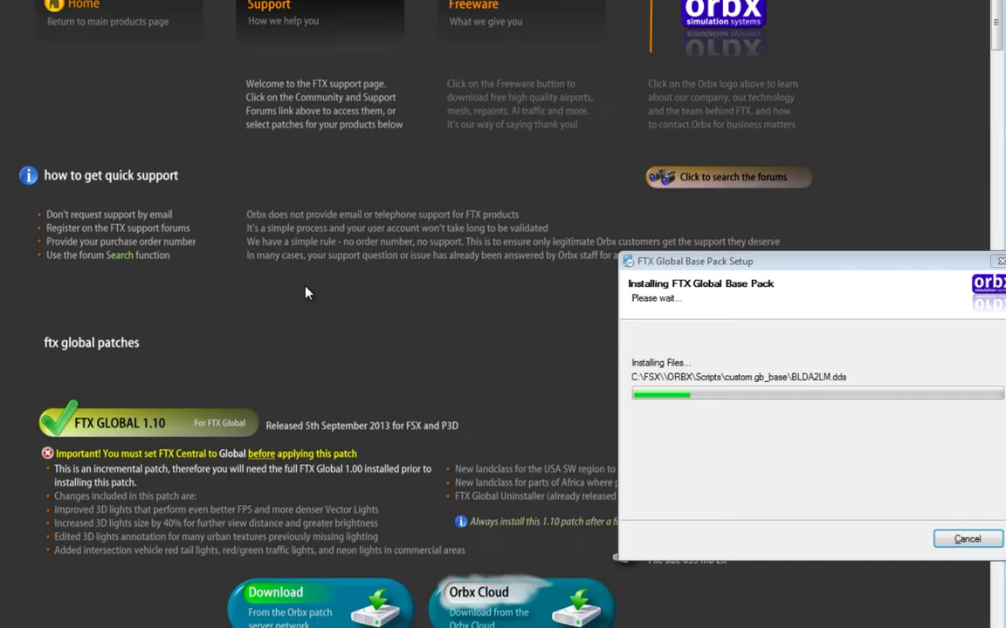
scroll(306, 293, down, 2)
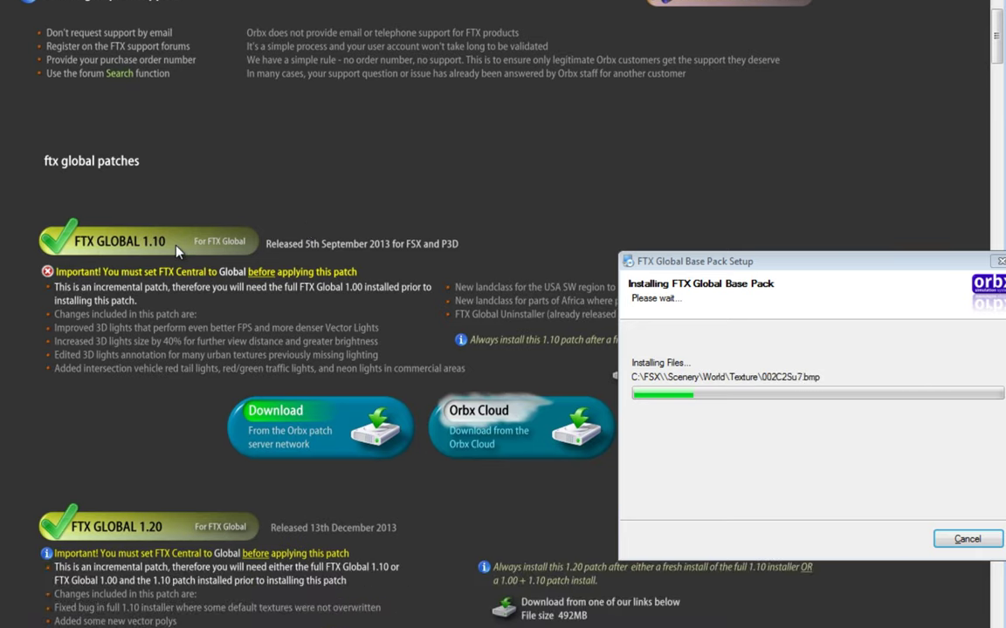
scroll(175, 253, down, 3)
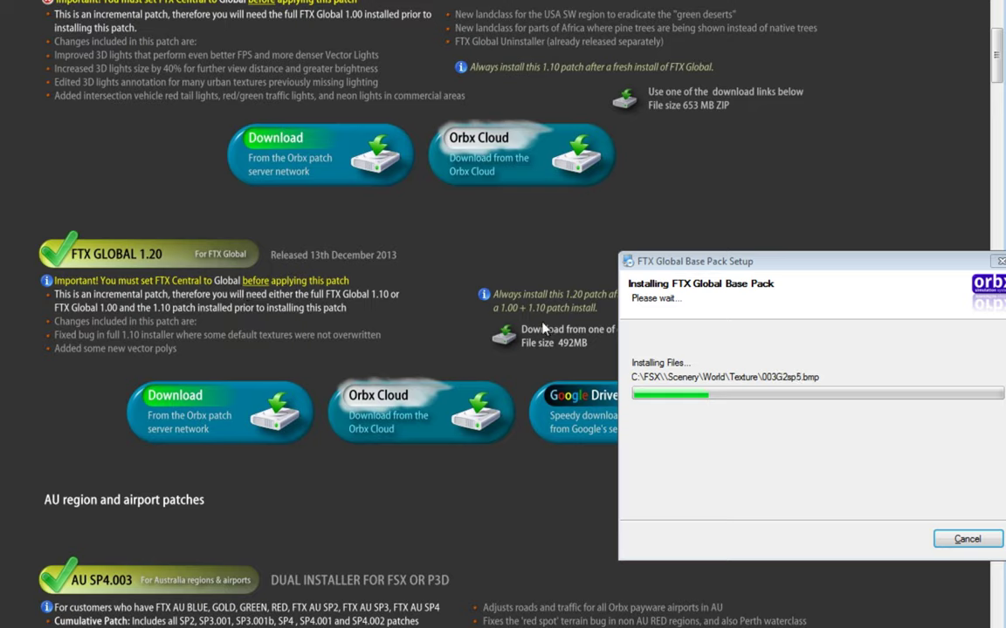
drag(656, 262, 604, 367)
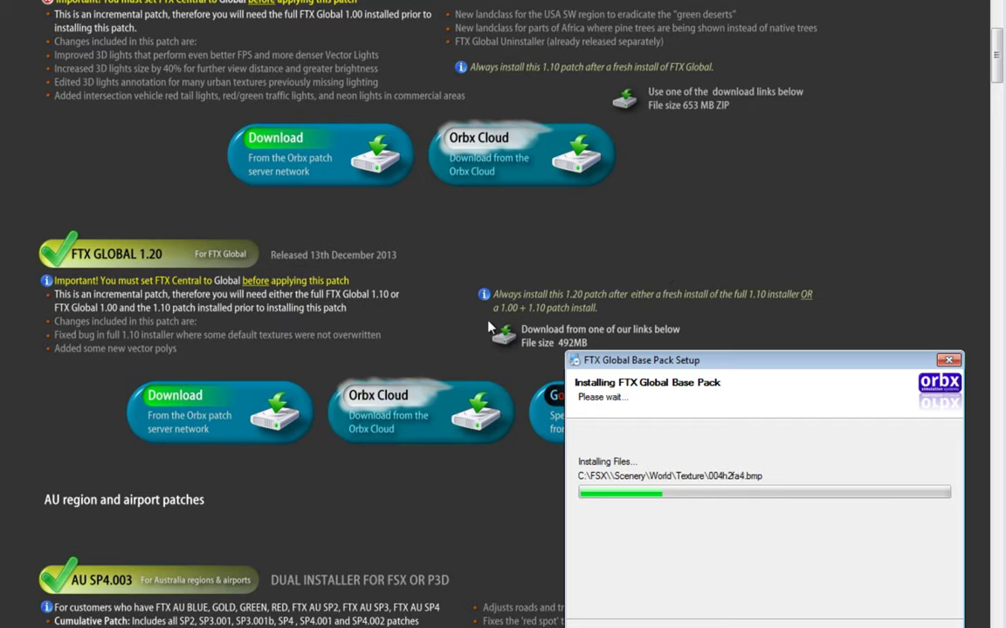
click(567, 311)
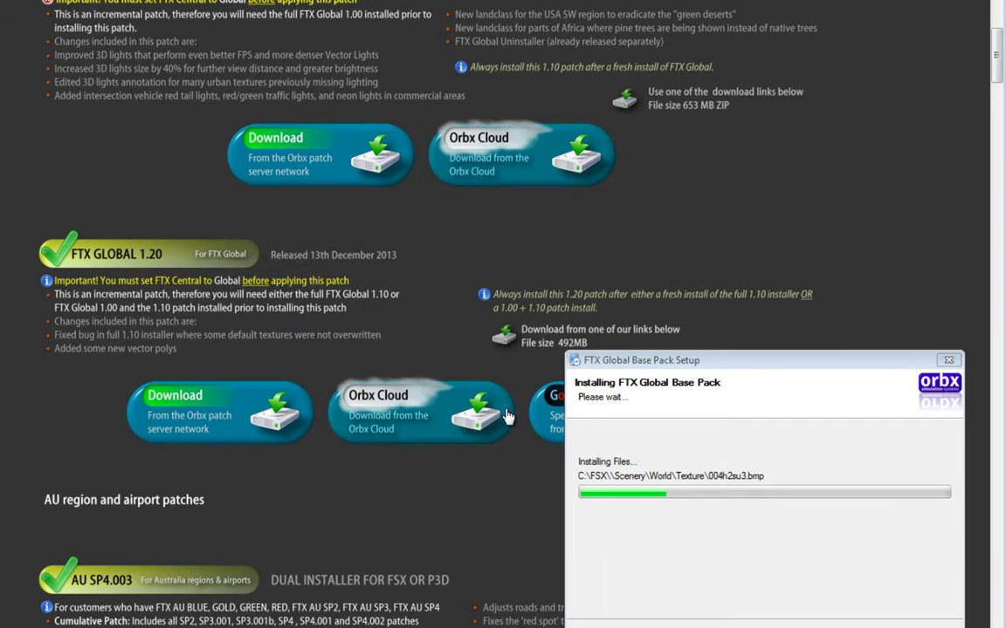
scroll(161, 400, up, 5)
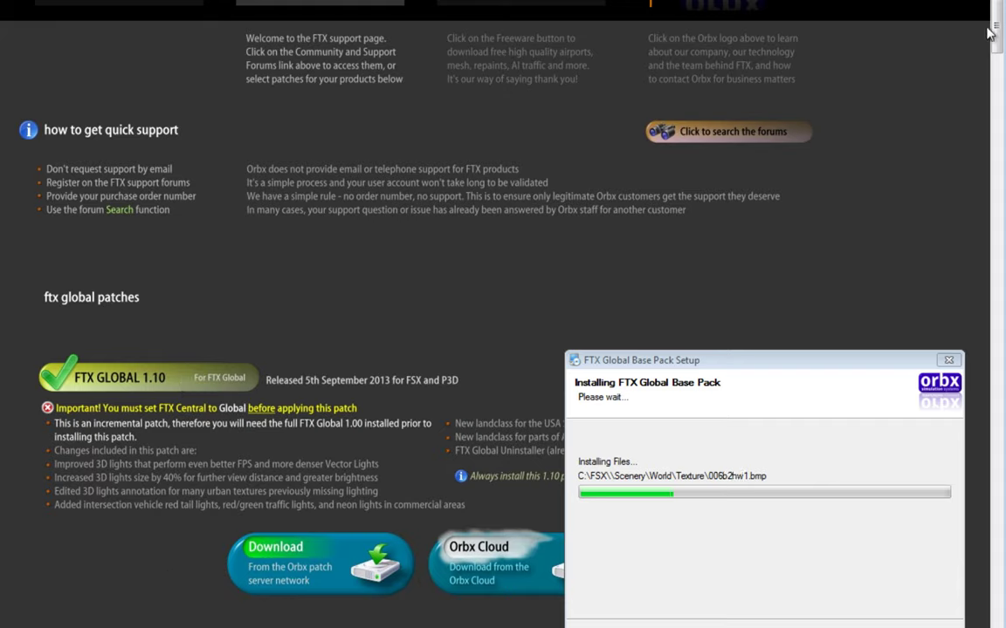
drag(995, 45, 993, 111)
scroll(445, 396, down, 20)
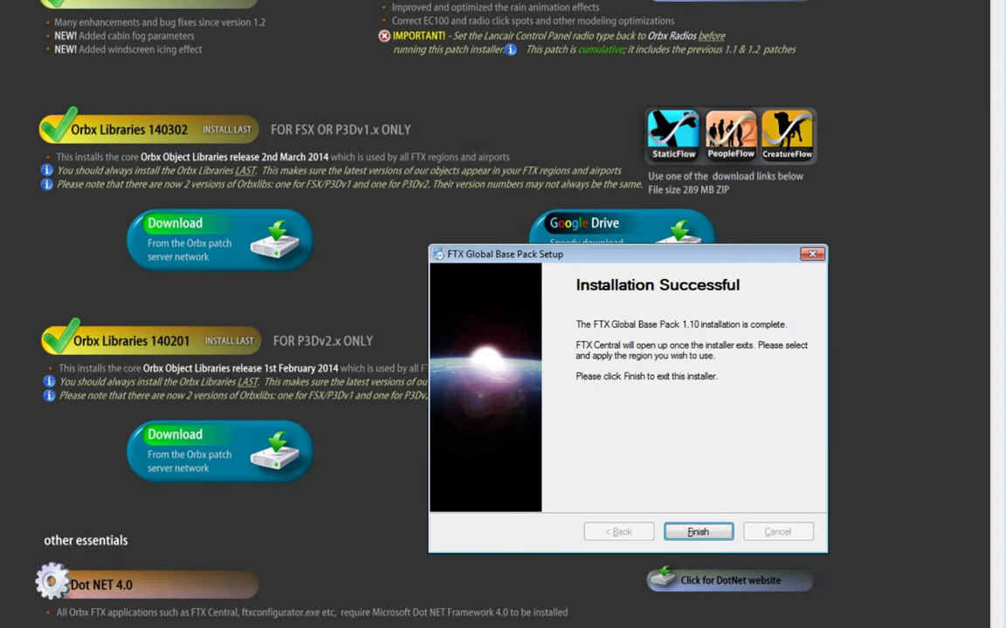
Close the finished base pack installer, apply FTX Global with Orbx trees, then minimise FTX Central
click(698, 532)
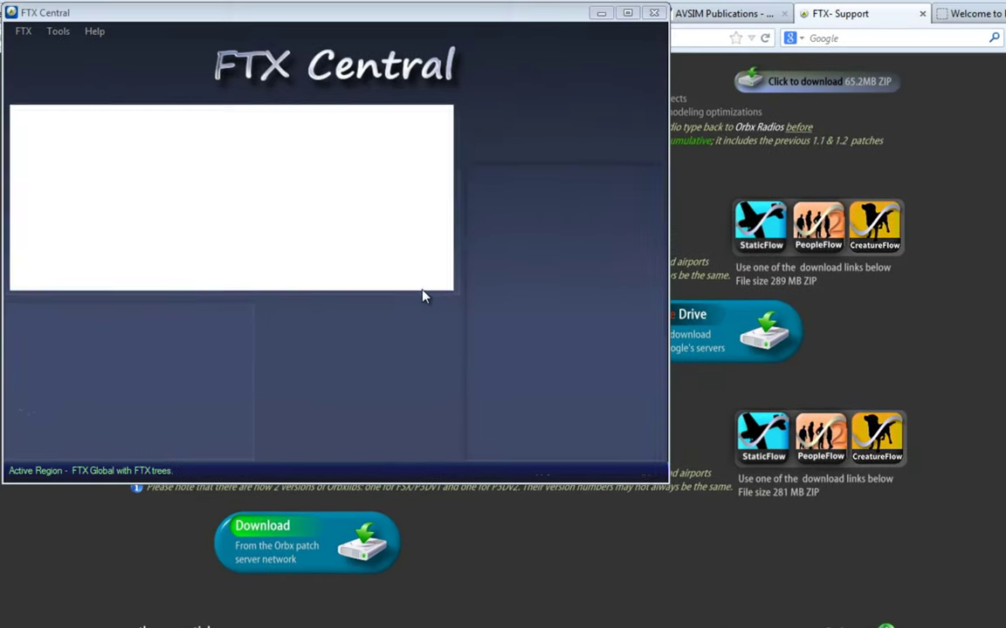
click(335, 437)
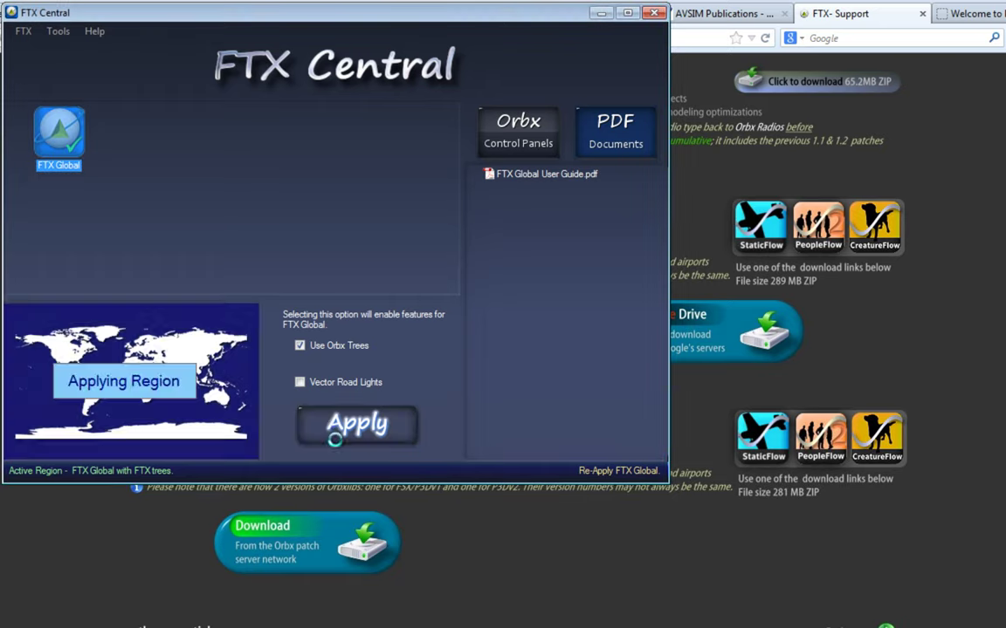
click(599, 12)
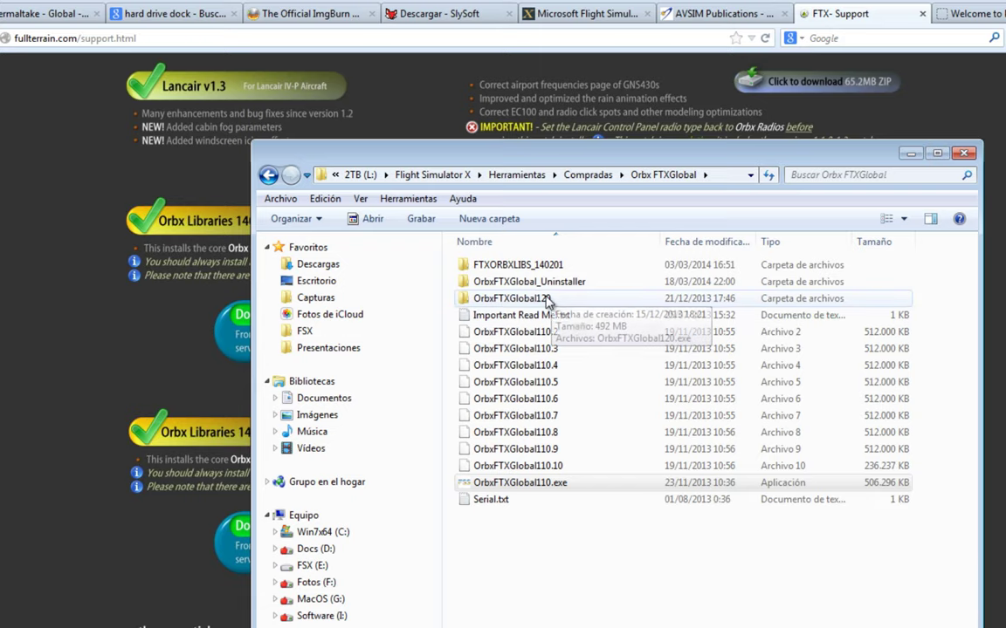
Run OrbxFTXGlobal120.exe from the OrbxFTXGlobal120 folder as administrator
click(543, 301)
double_click(543, 302)
right_click(523, 265)
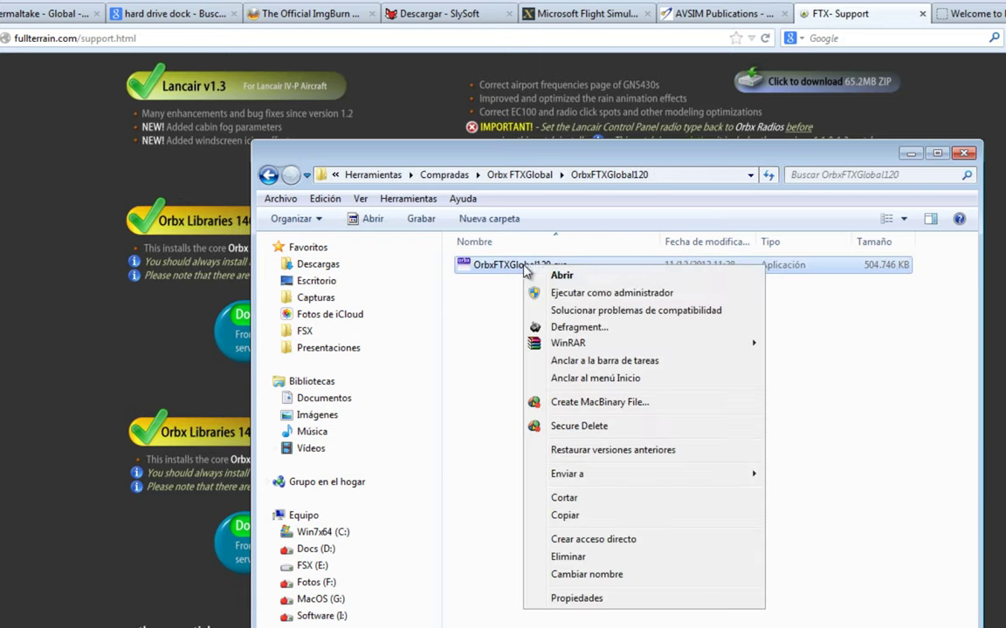
click(603, 300)
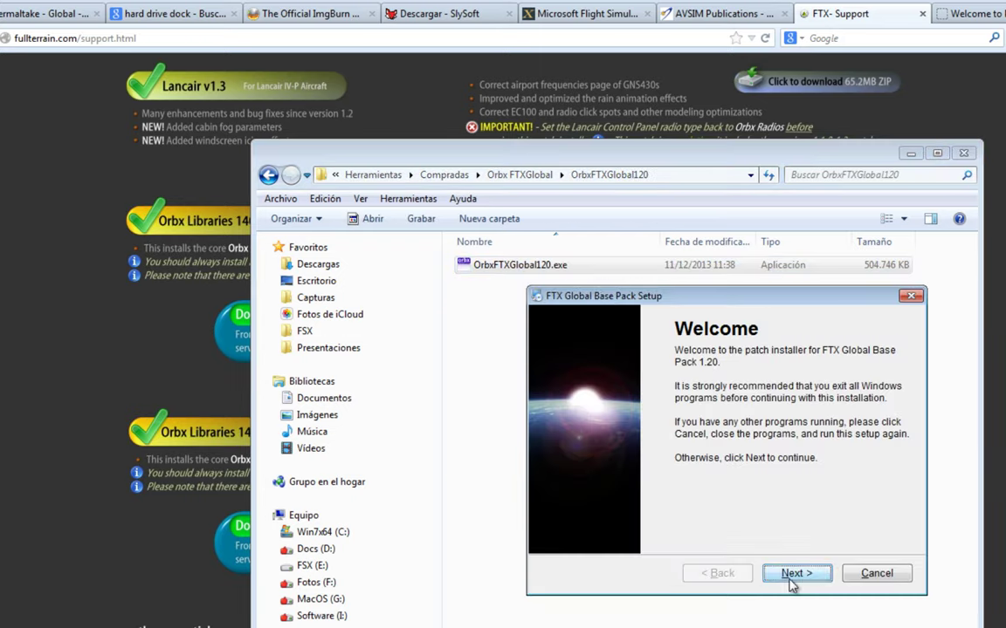
Accept the license and install the FTX Global 1.20 patch for FSX into C:\FSX\, then finish
click(790, 576)
click(668, 523)
click(810, 576)
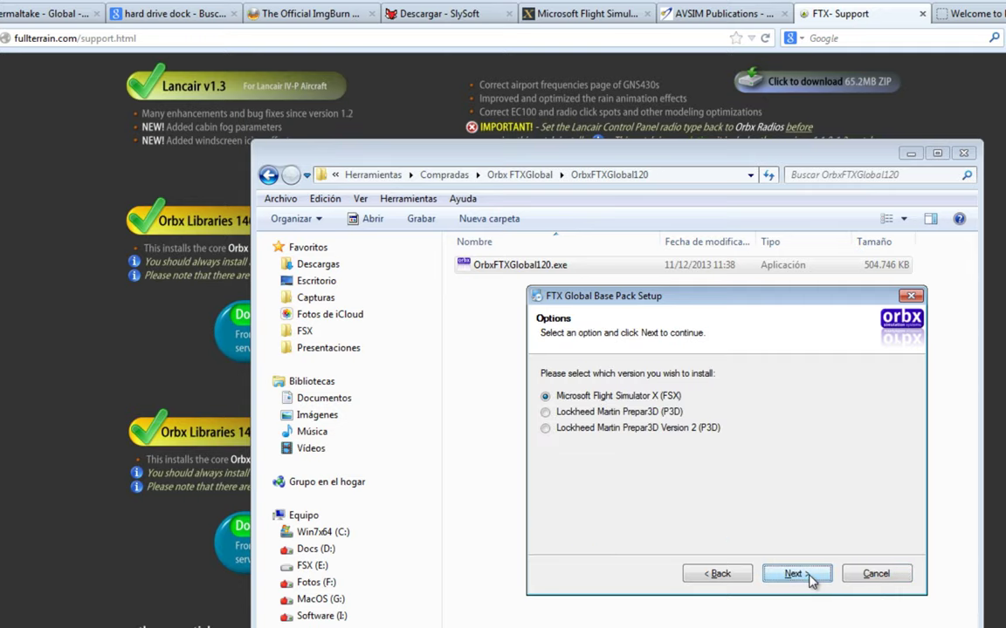
click(810, 576)
click(796, 574)
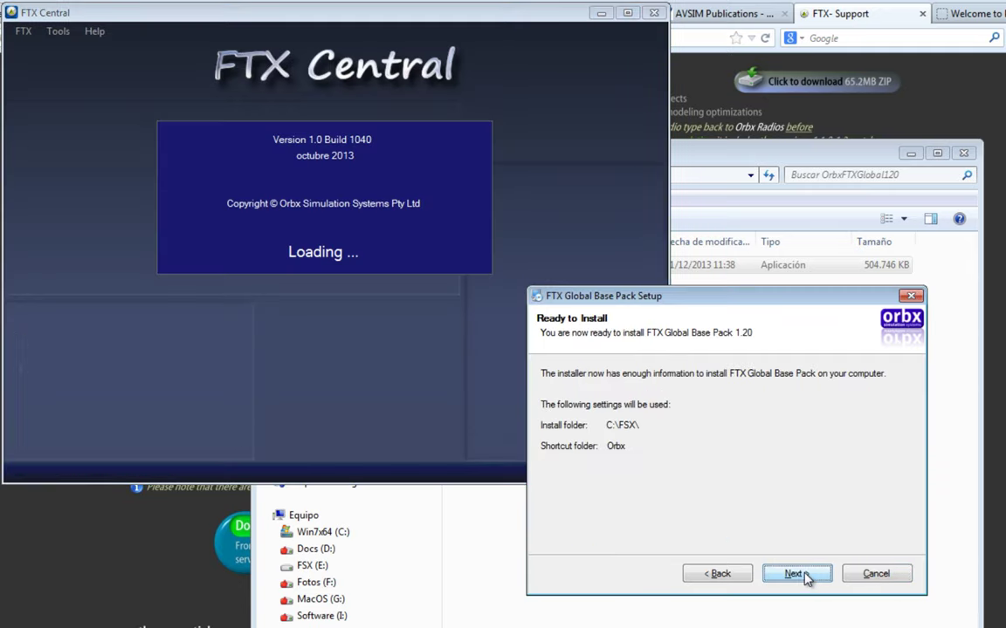
click(796, 575)
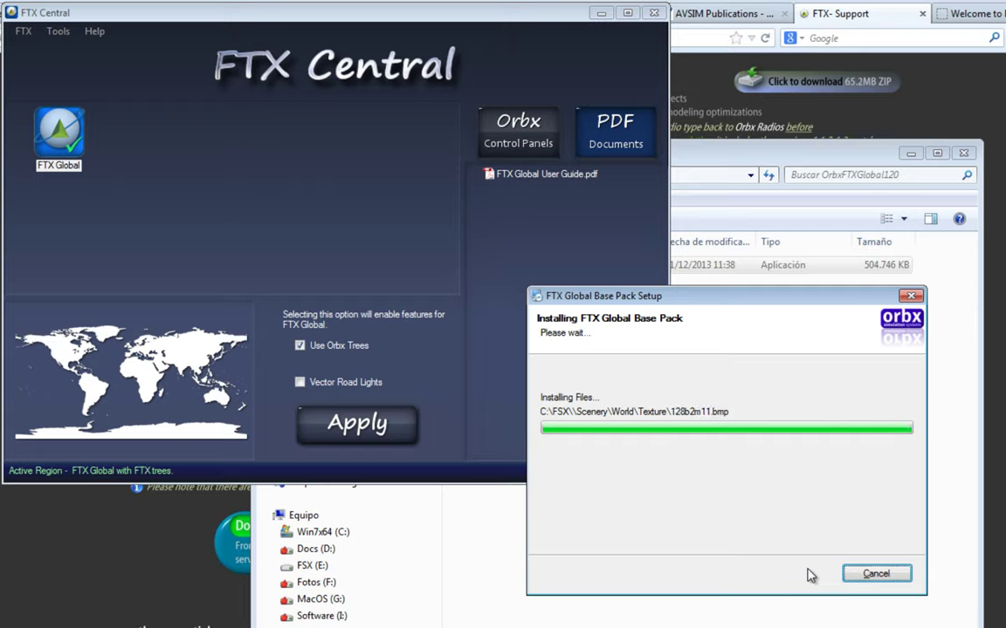
click(808, 574)
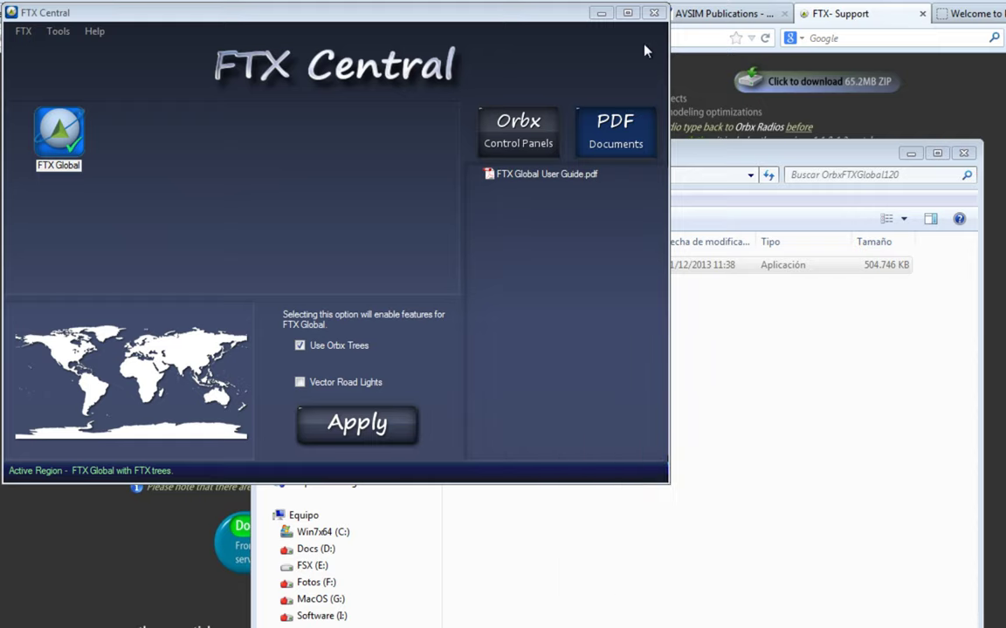
Close FTX Central and run the FTXORBXLIBS_140201 installer as administrator from Orbx FTXGlobal
click(653, 12)
click(524, 176)
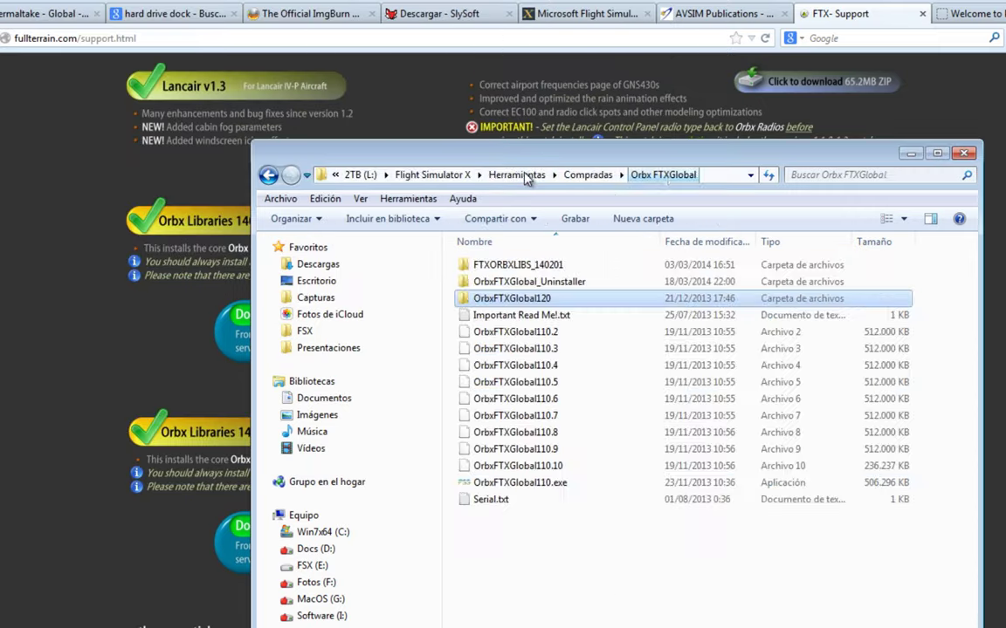
click(476, 265)
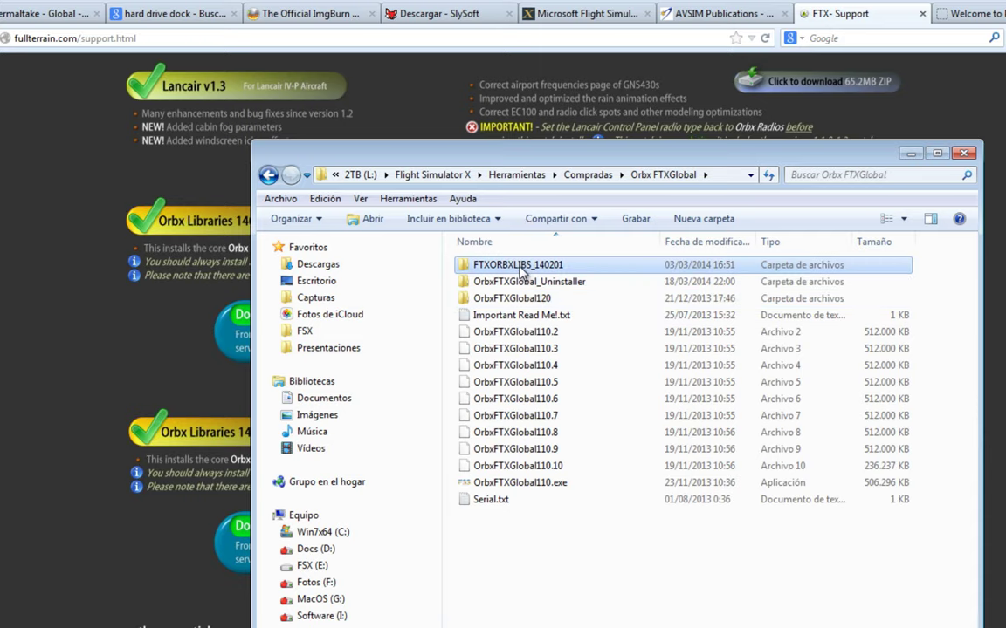
double_click(522, 266)
right_click(516, 264)
click(583, 290)
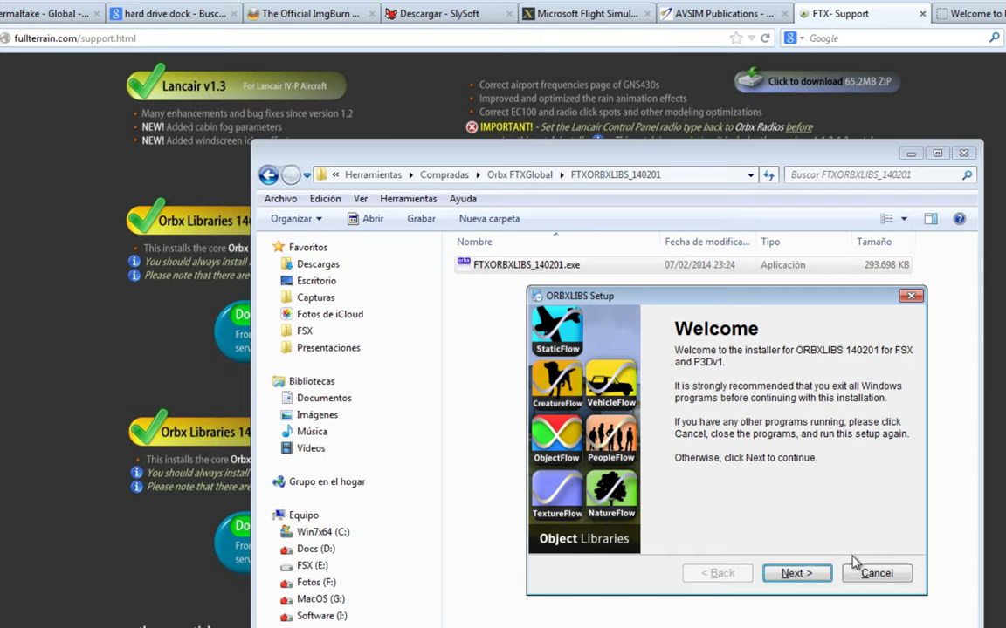
click(145, 392)
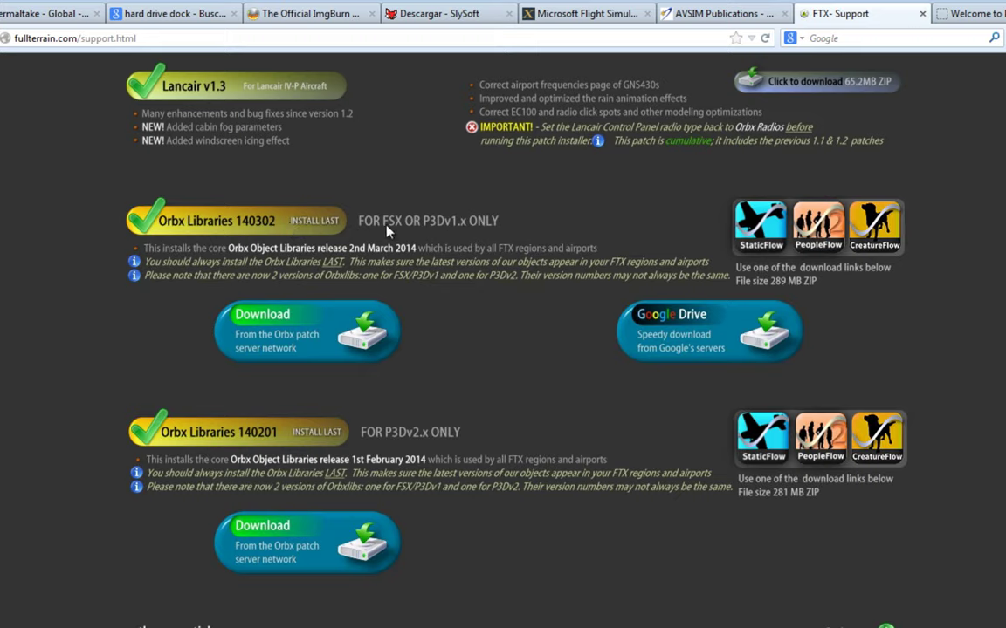
Download and save FTXORBXLIBS_140302.zip, the Orbx Libraries 140302 package for FSX
click(325, 336)
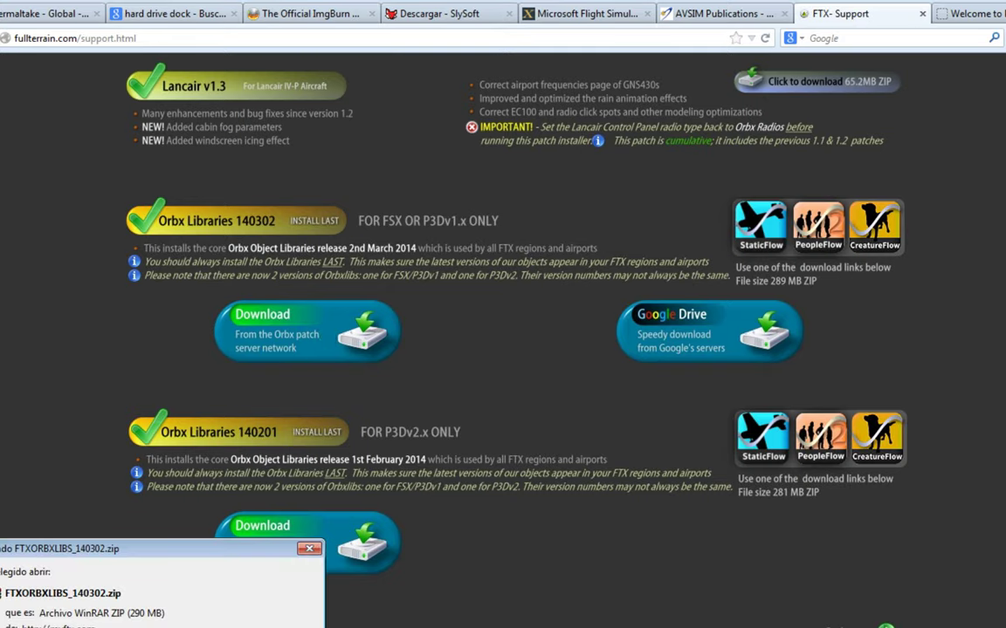
key(Return)
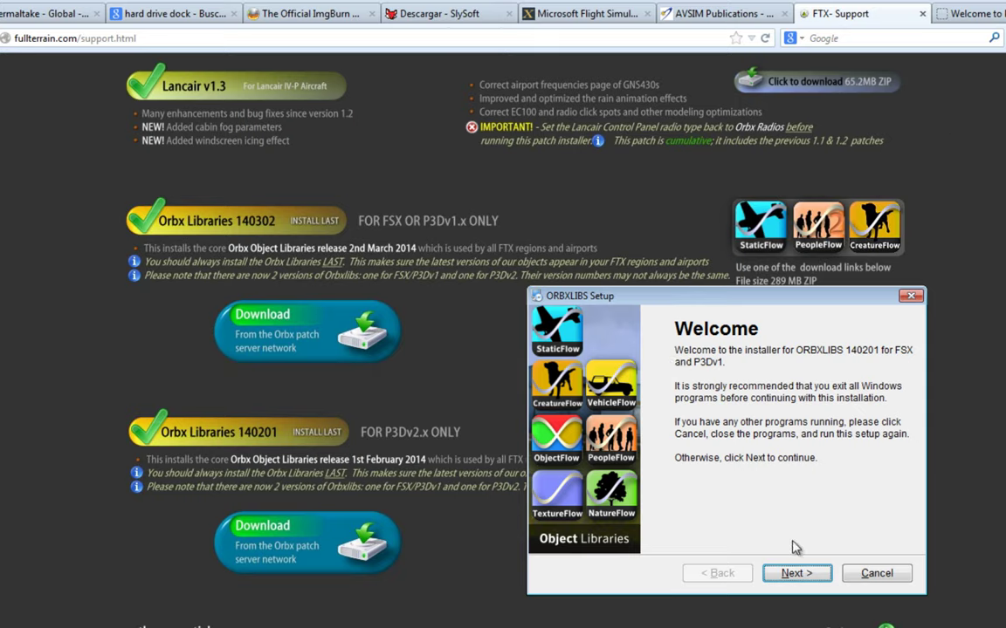
Accept the license, keep FSX, install ORBXLIBS 140201 into C:\FSX\ and close on success
click(792, 573)
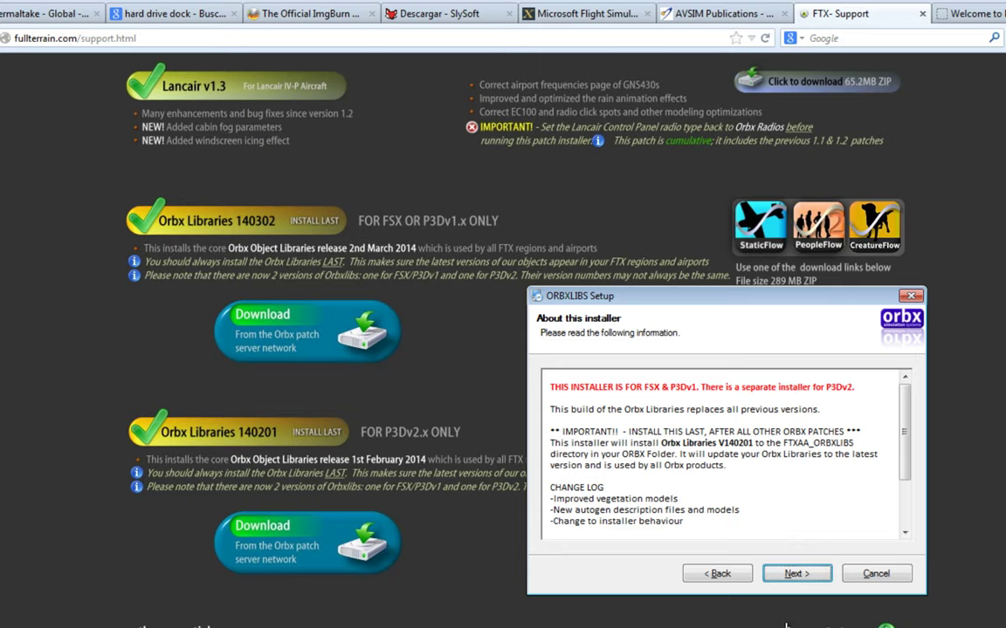
click(792, 573)
click(638, 523)
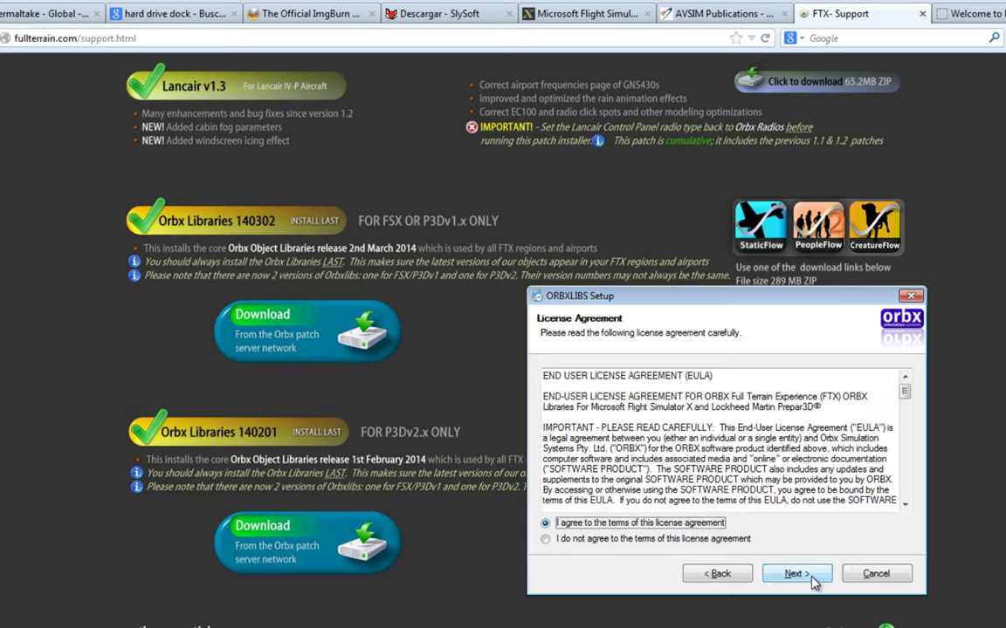
click(794, 574)
click(794, 574)
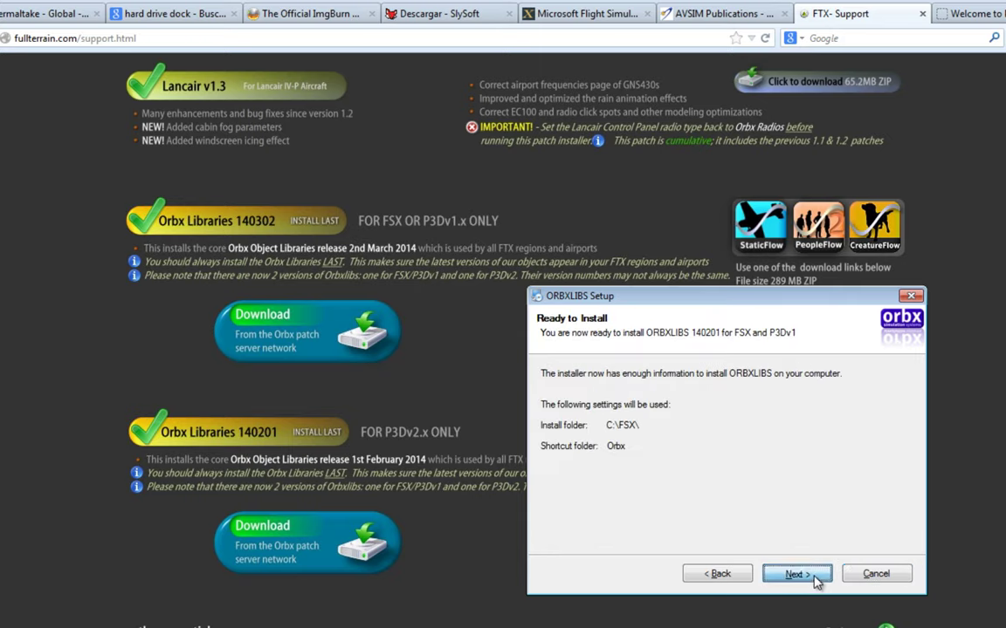
click(814, 580)
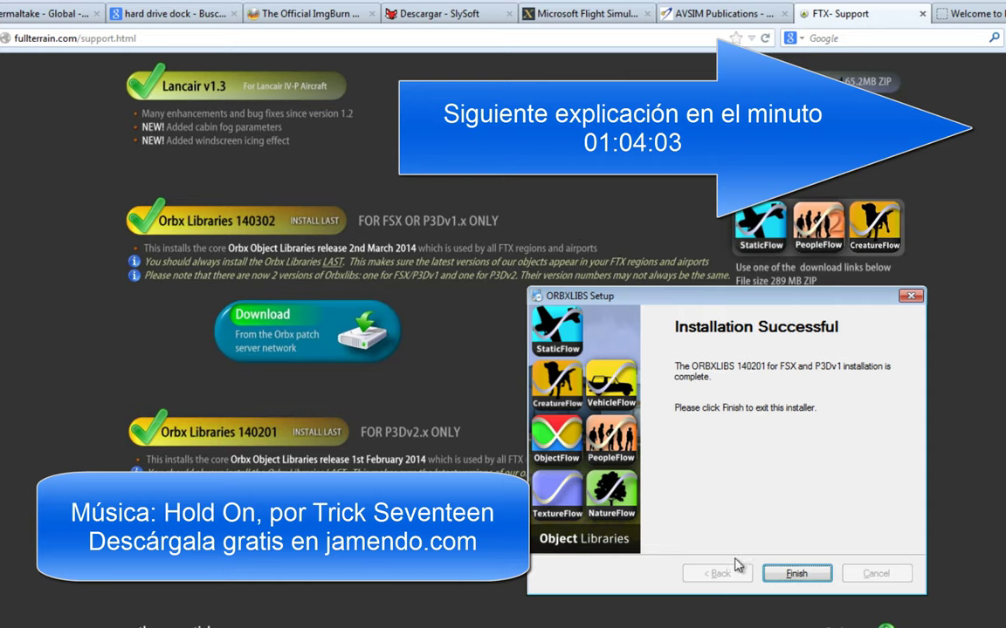
click(797, 576)
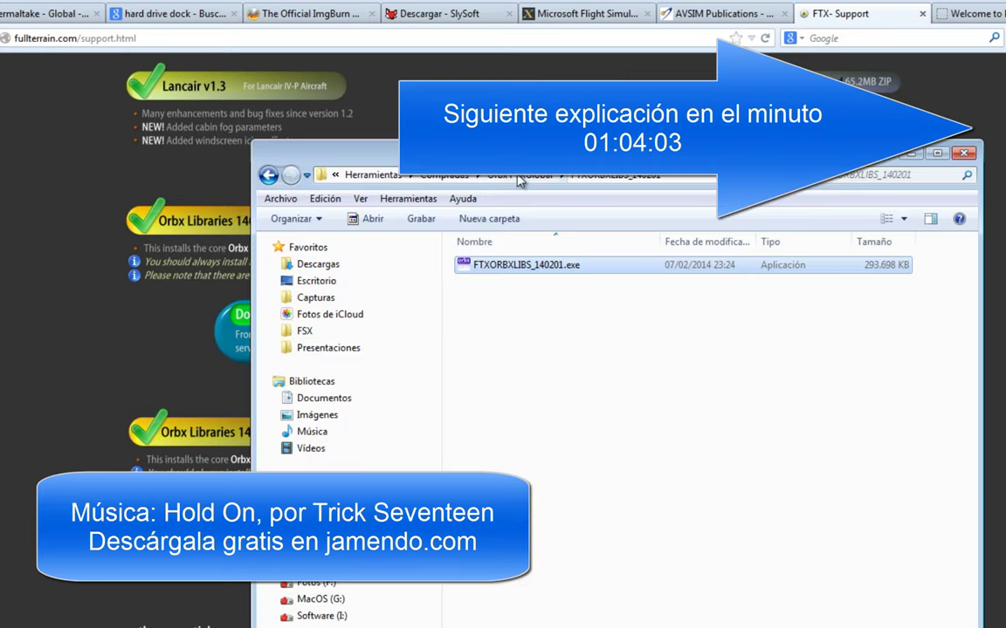
Run OrbxFTXGlobalVECTOR110.exe from Compradas > Orbx FTX Global Vector as administrator
click(470, 166)
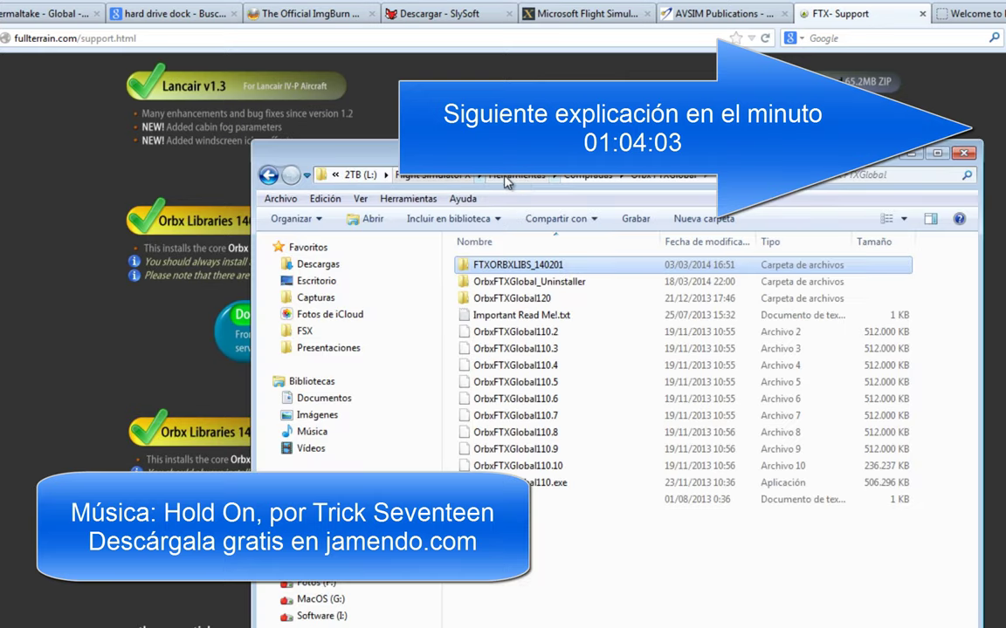
click(586, 178)
scroll(563, 480, down, 3)
double_click(563, 524)
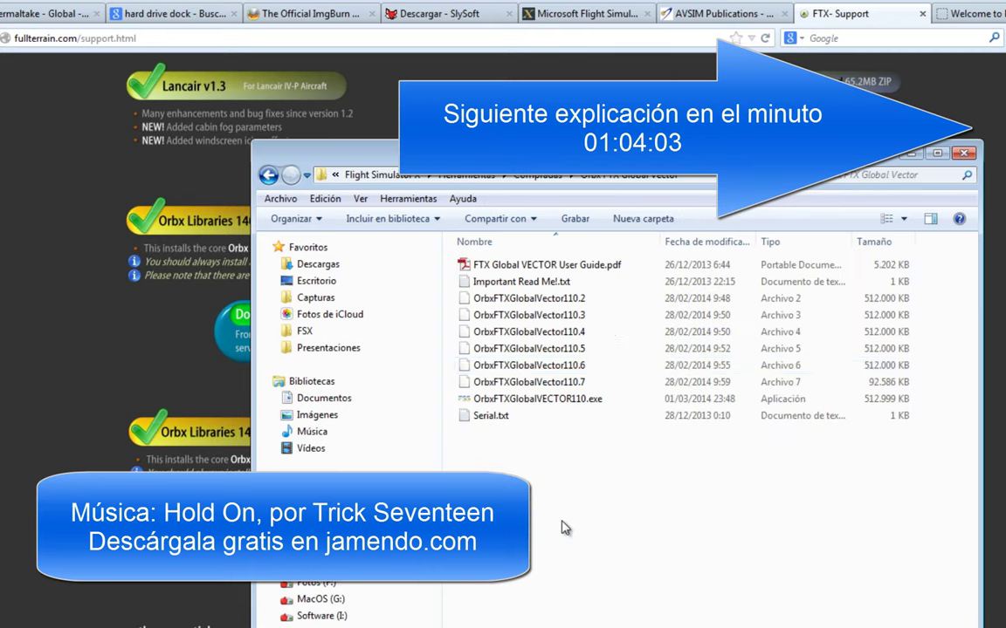
right_click(564, 400)
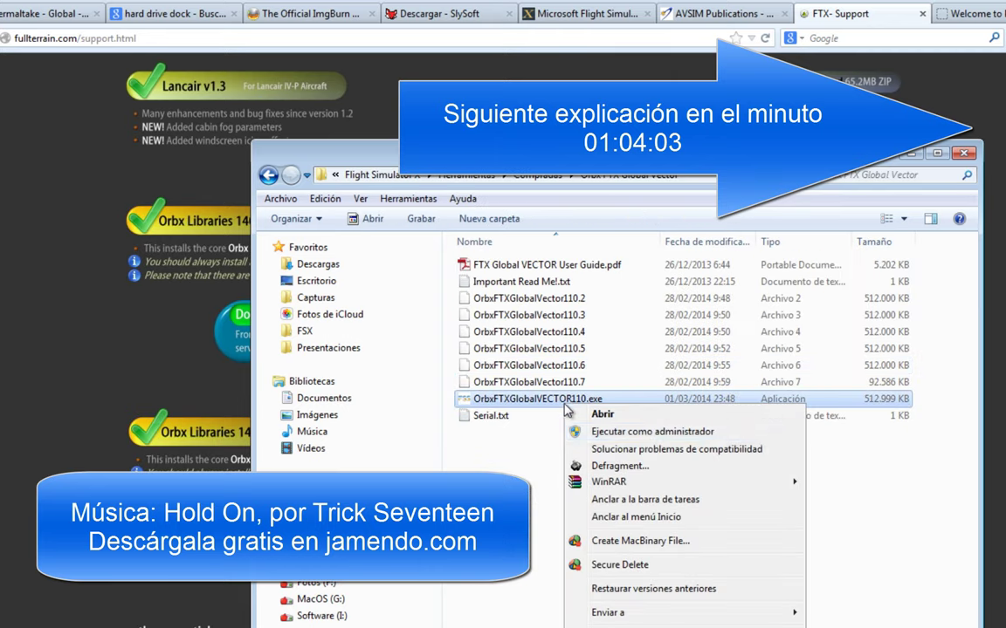
click(647, 434)
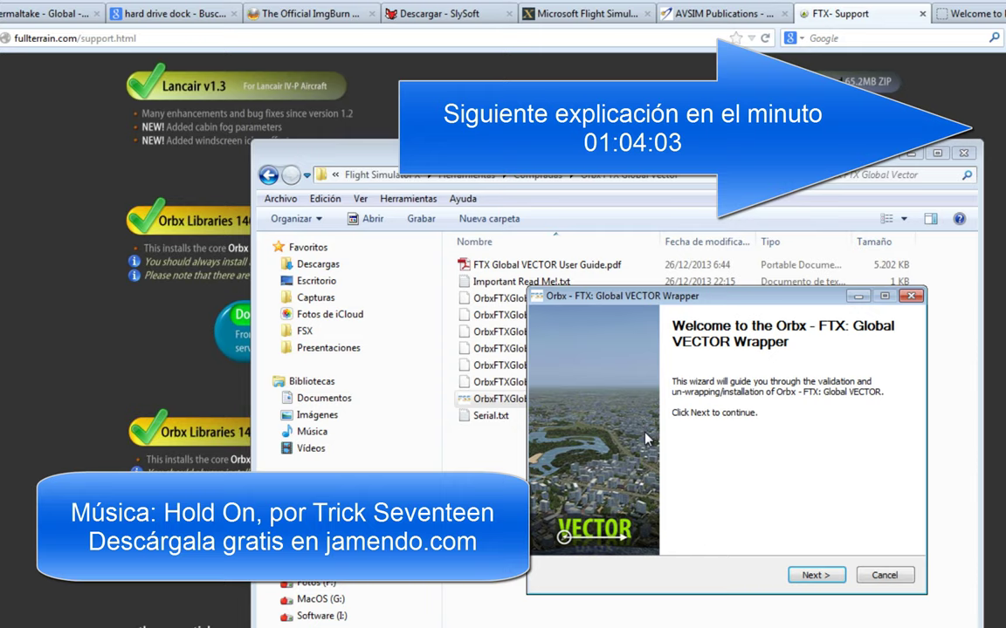
Validate and unwrap the Global VECTOR package, then acknowledge the installer notice
click(810, 574)
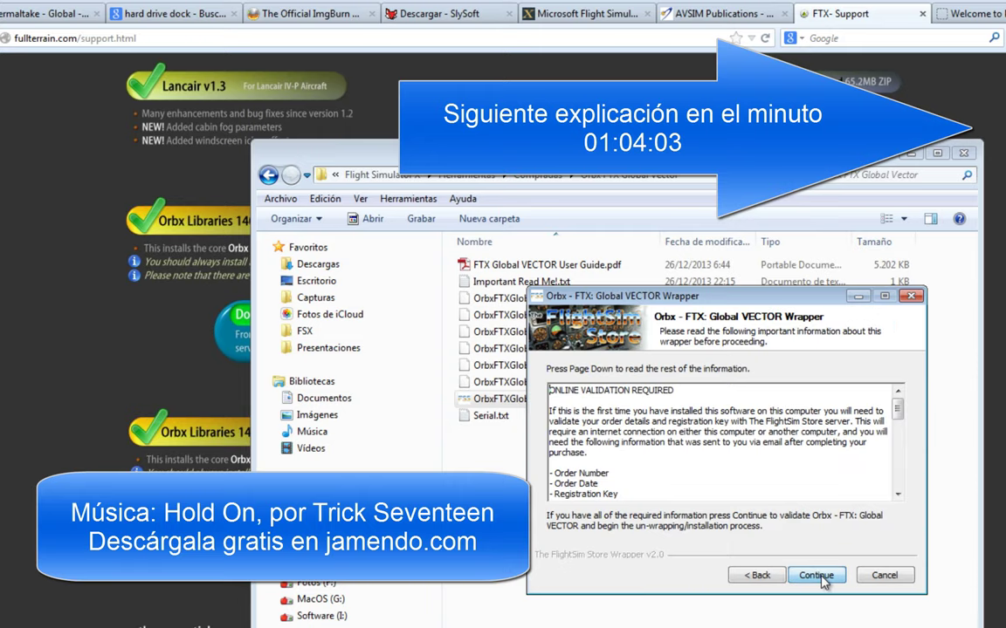
click(802, 569)
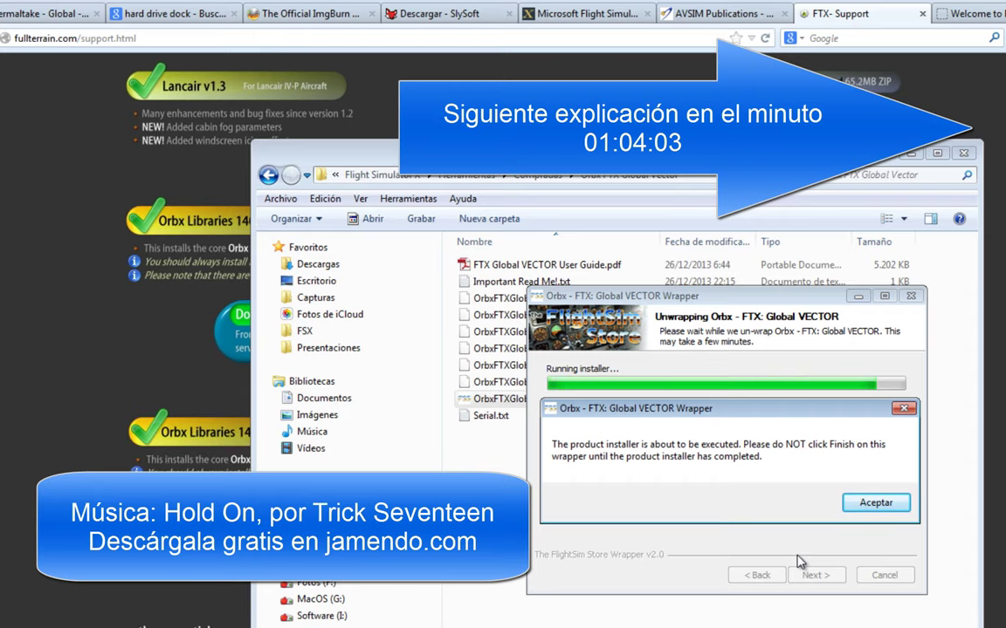
click(872, 502)
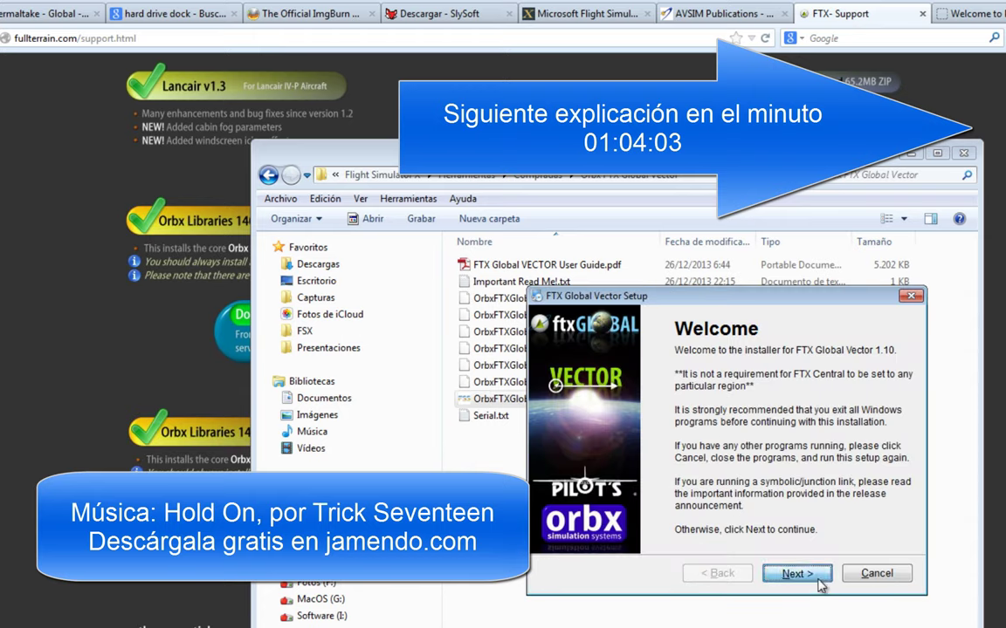
Accept the license, keep FSX, and start installing FTX Global Vector 1.10
click(817, 580)
click(567, 523)
click(807, 576)
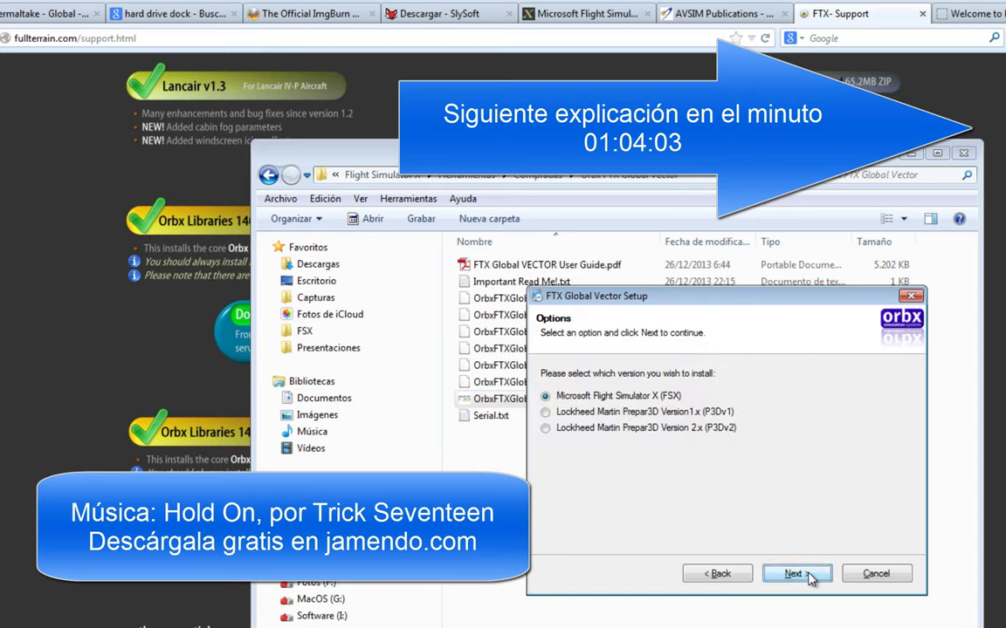
click(808, 576)
click(809, 578)
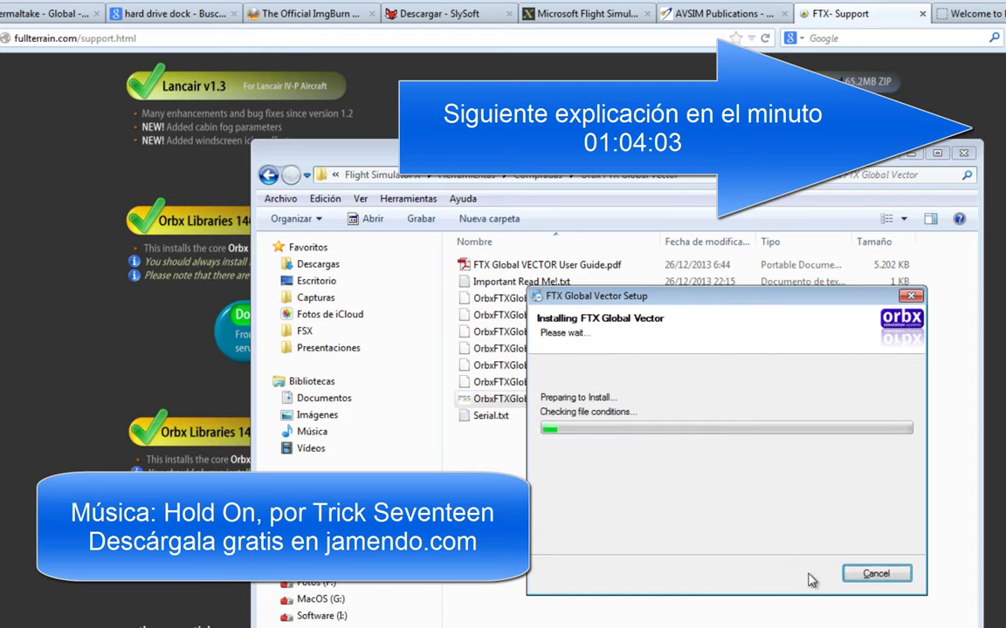
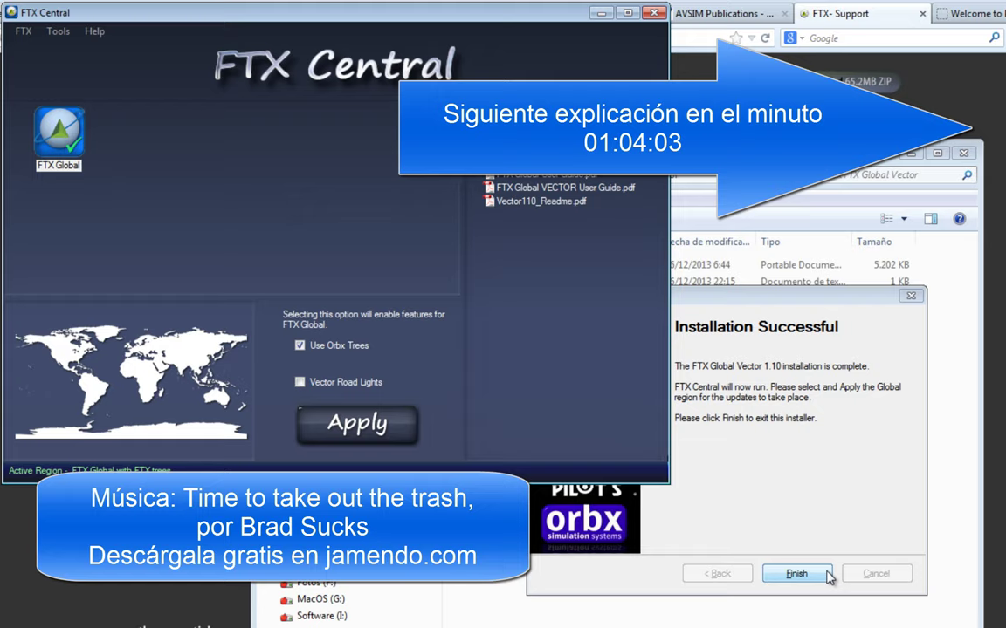
Apply the FTX Global region in FTX Central, close it, and finish the FTX Global Vector 1.10 installer
click(826, 573)
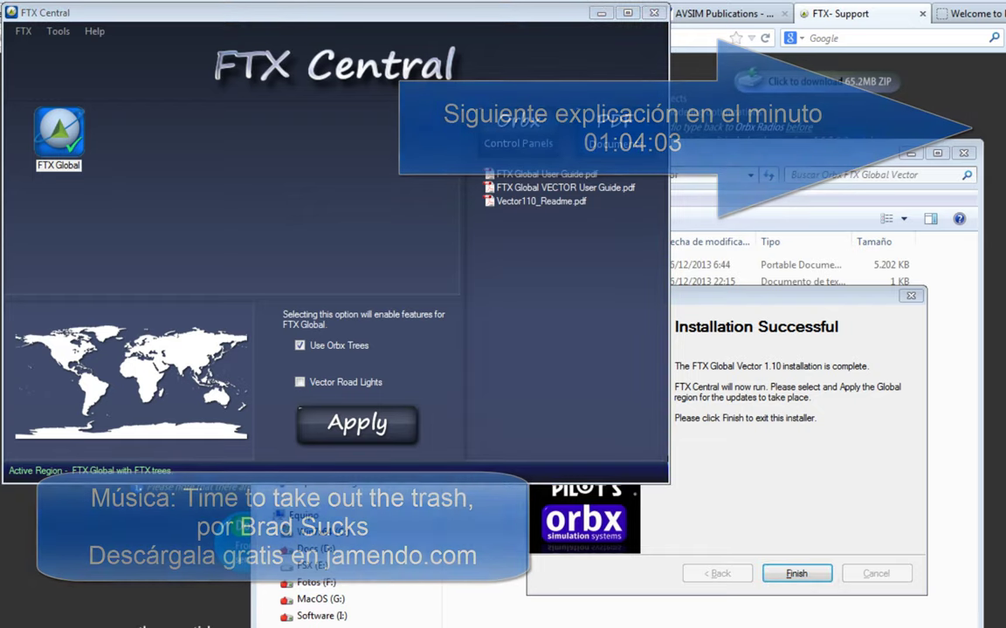
click(349, 421)
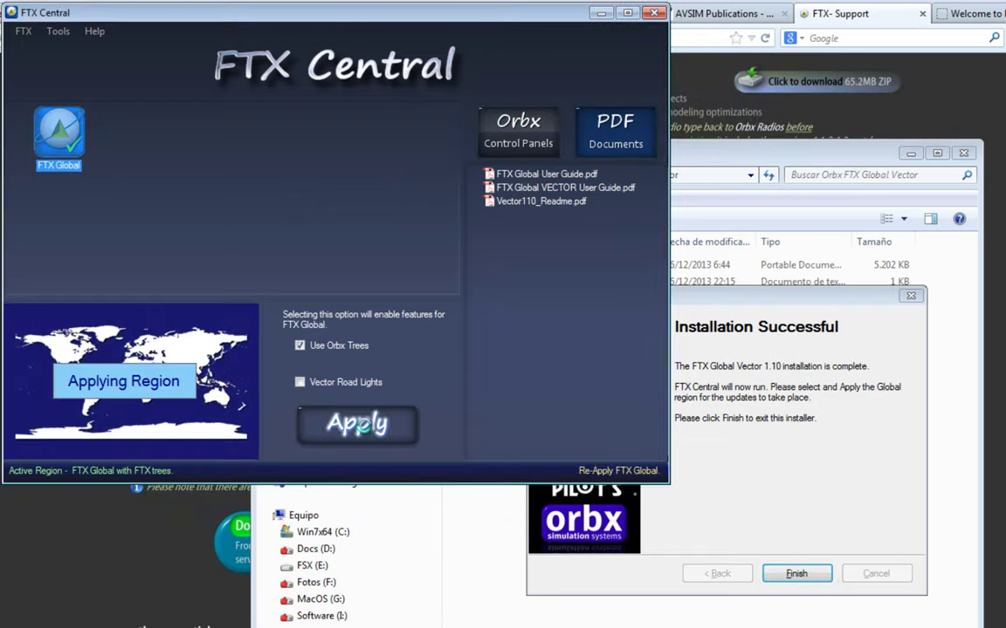
click(654, 12)
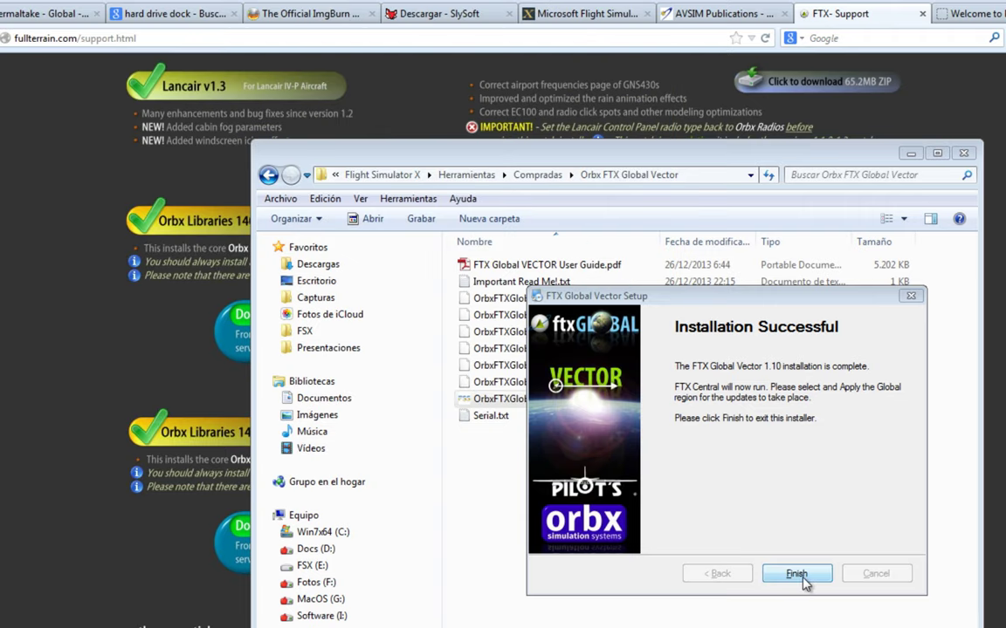
click(796, 573)
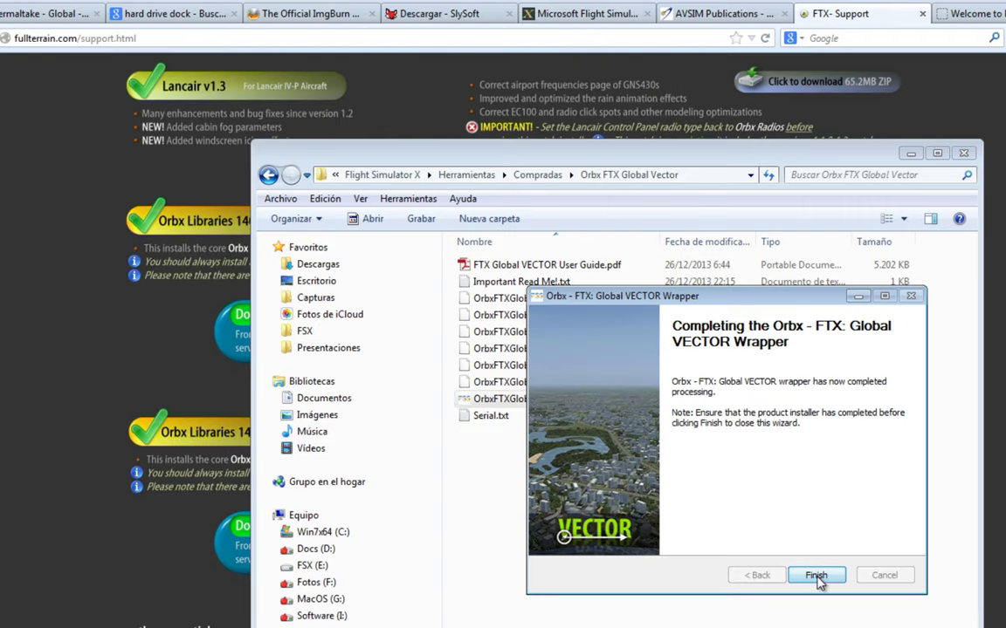
click(816, 575)
Browse to Compradas > REX > REX4TextureDirect > Install and run setup.exe as administrator
click(539, 176)
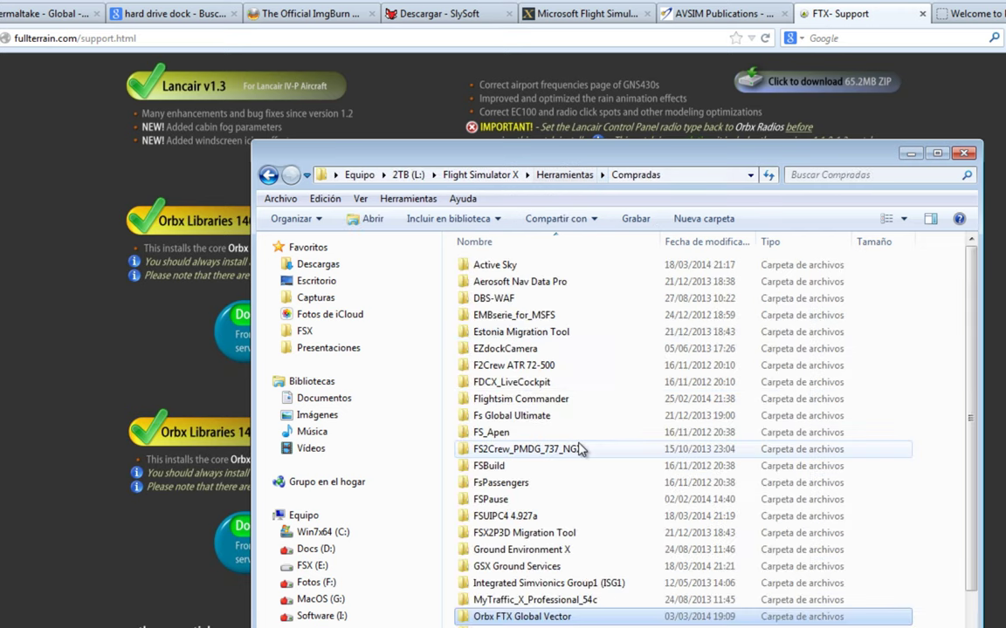
scroll(589, 432, down, 3)
click(591, 476)
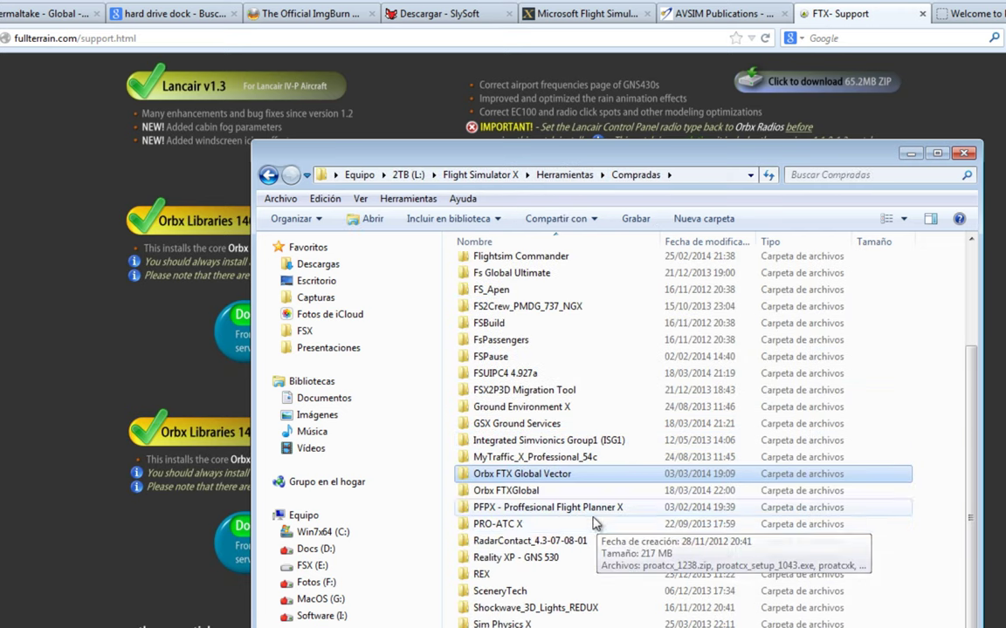
double_click(481, 574)
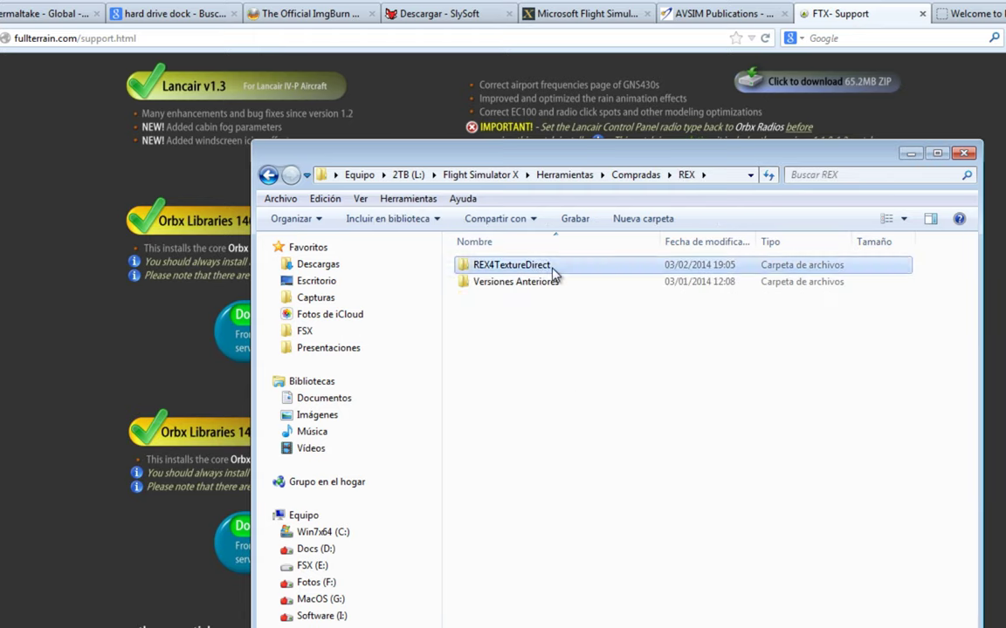
double_click(559, 265)
double_click(487, 265)
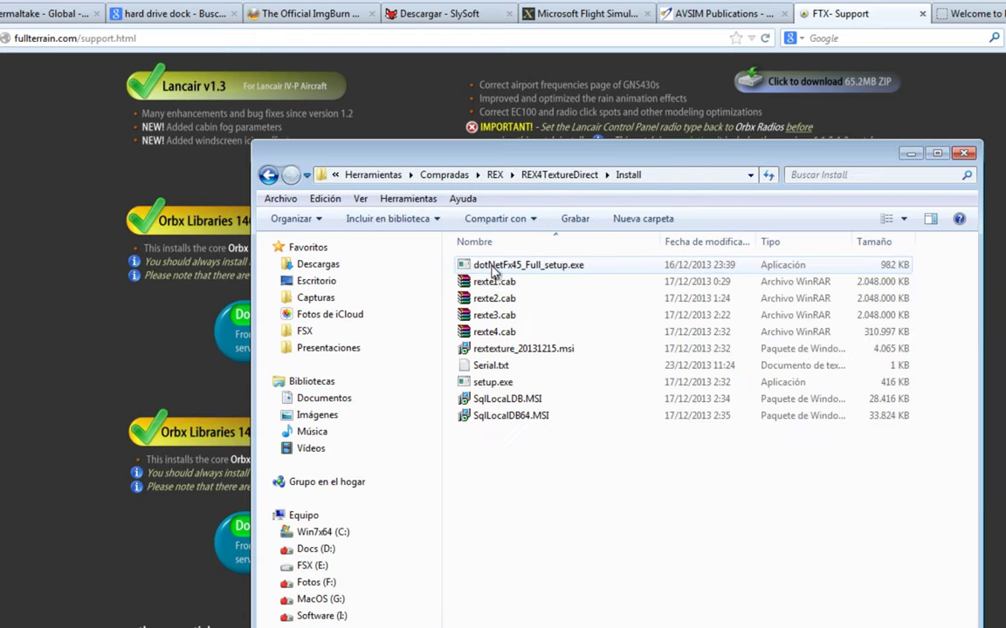
right_click(490, 383)
click(550, 406)
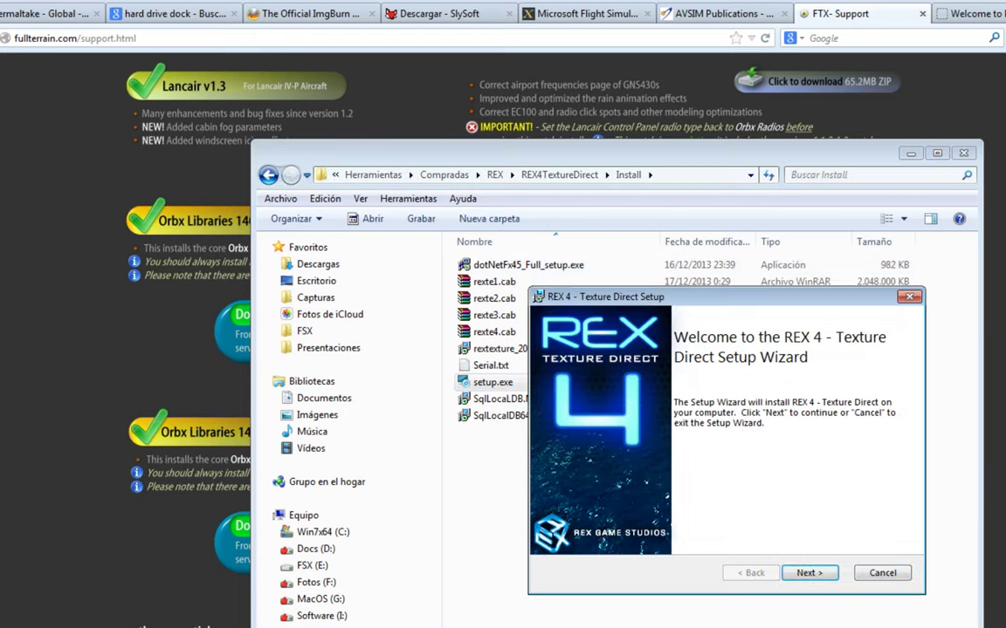
Accept the REX 4 licence agreement and move on to the customer information page
click(808, 573)
click(670, 514)
click(808, 573)
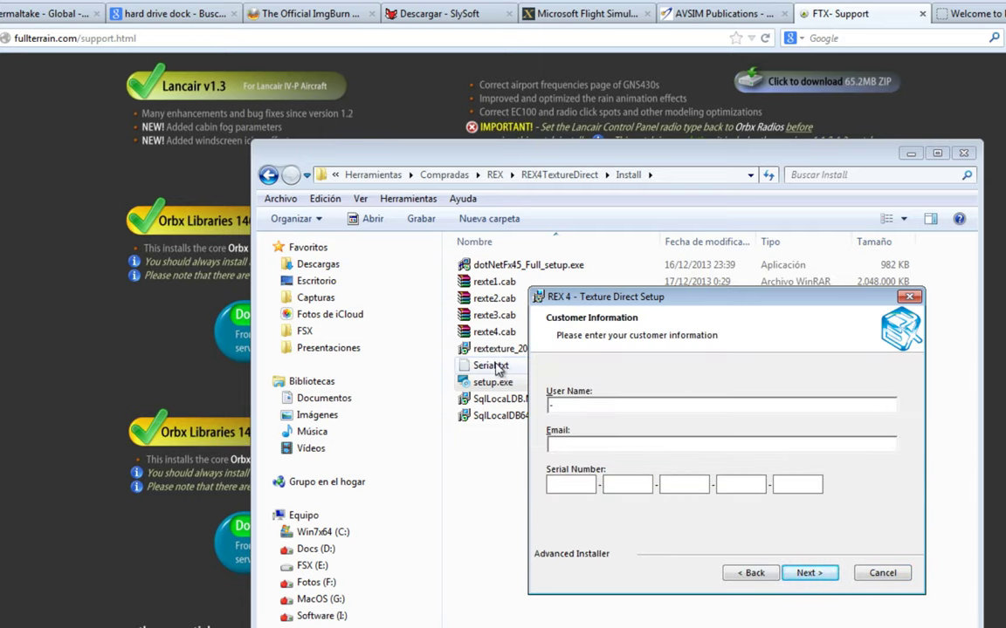
click(650, 218)
click(618, 116)
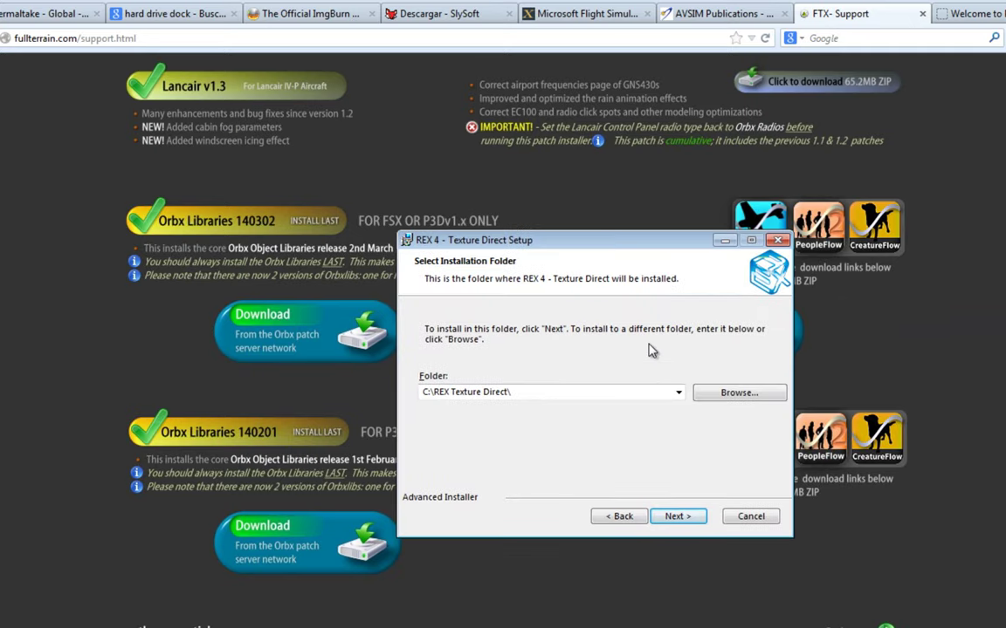
Point the install destination to the FSX_Addons folder on the FSX (E:) drive
click(519, 392)
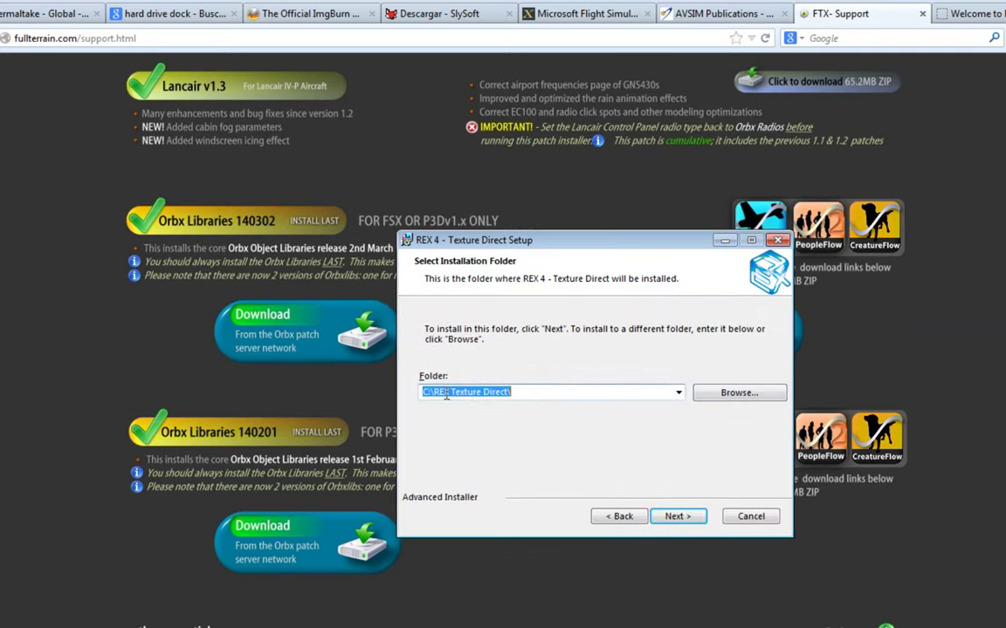
drag(430, 391, 661, 395)
key(ctrl+c)
click(722, 393)
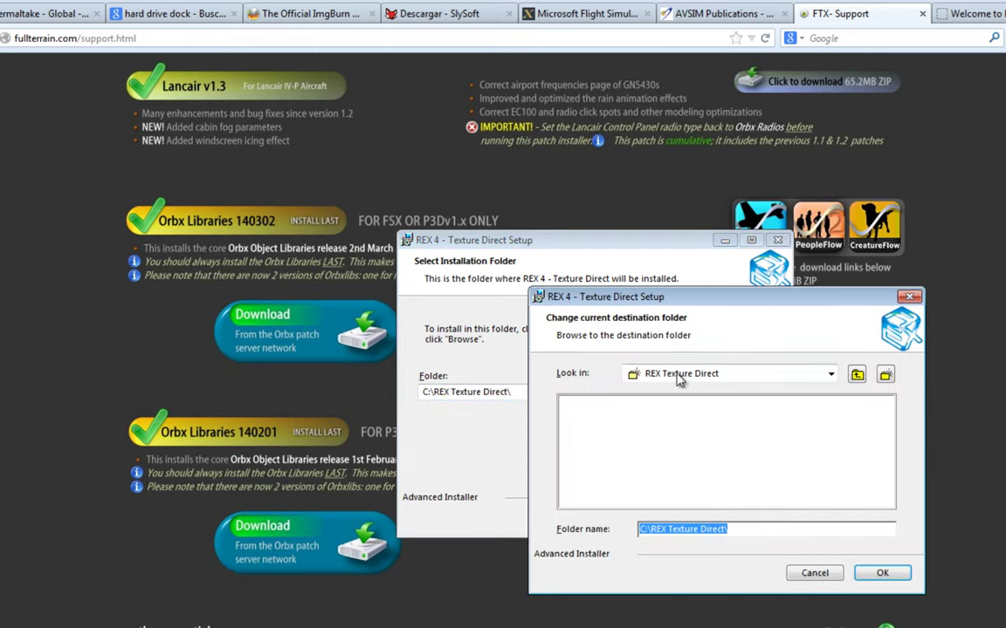
click(681, 373)
click(652, 443)
double_click(598, 471)
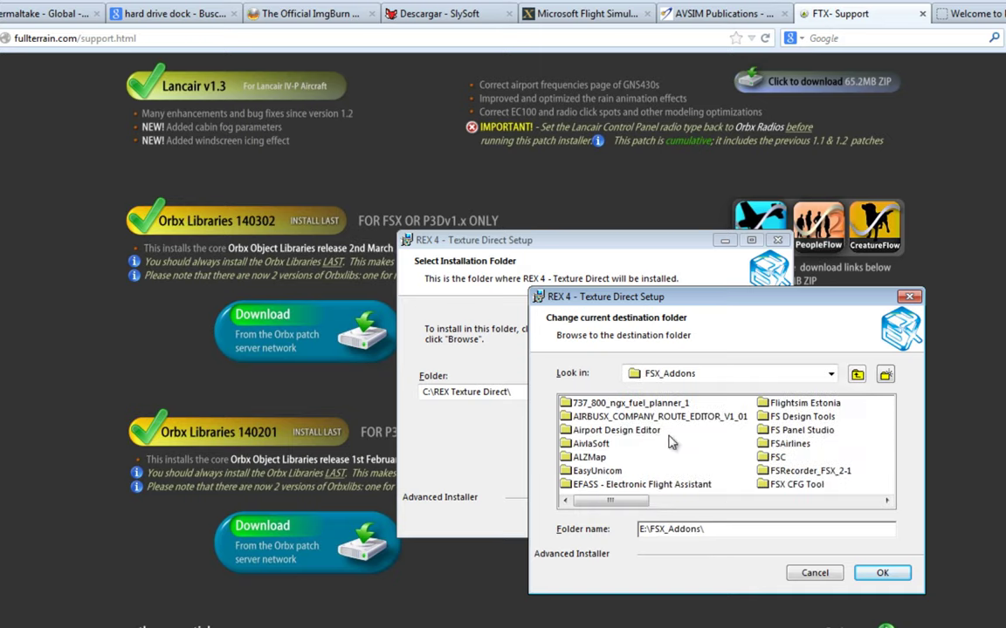
Append 'REX Texture Direct\' to the destination path, confirm it, and start installing
click(716, 374)
click(733, 377)
click(724, 529)
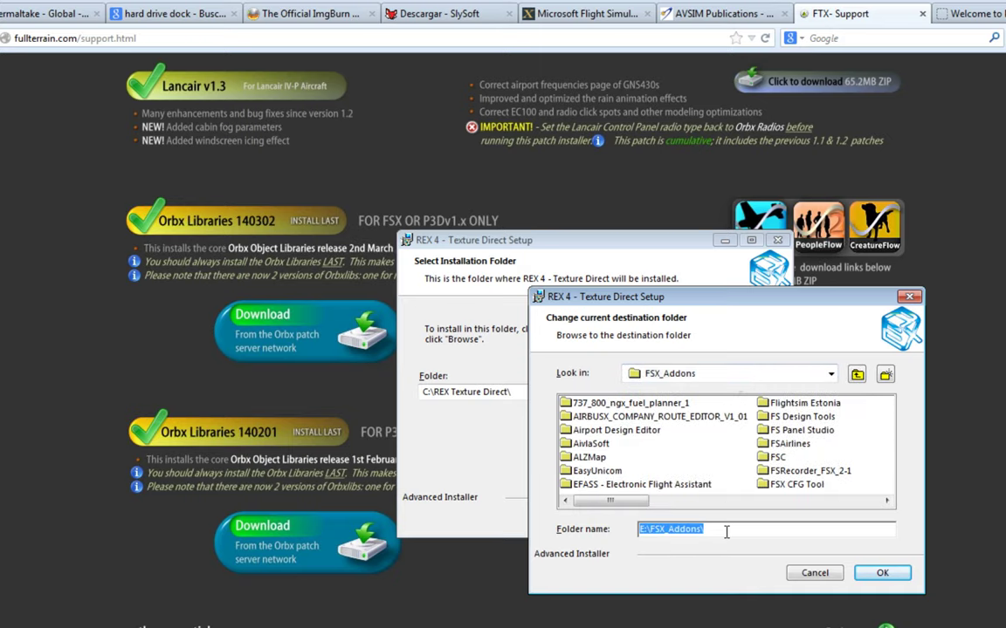
key(End)
key(ctrl+v)
click(882, 572)
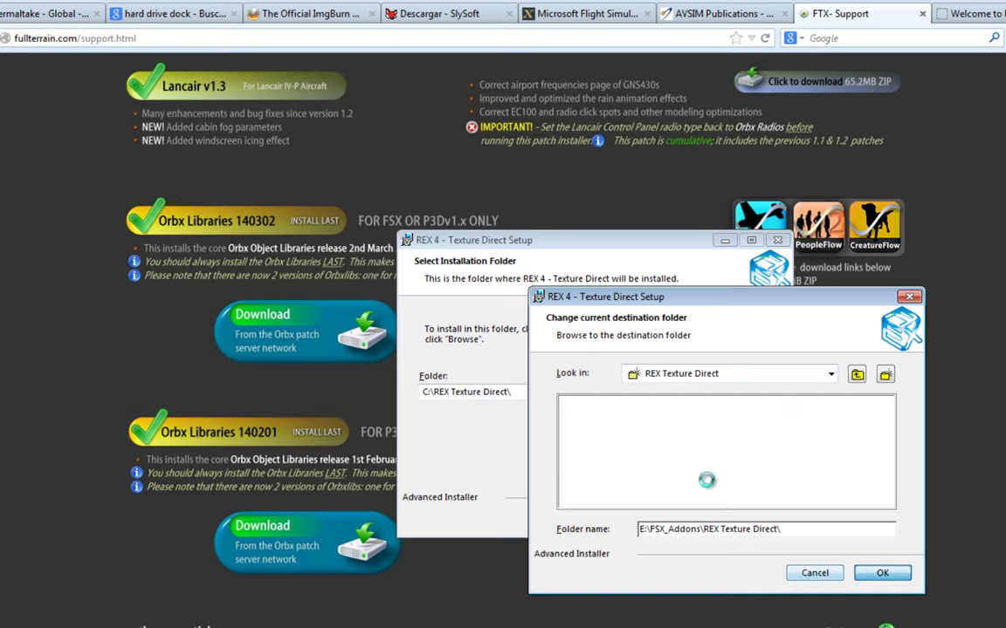
click(677, 517)
click(676, 517)
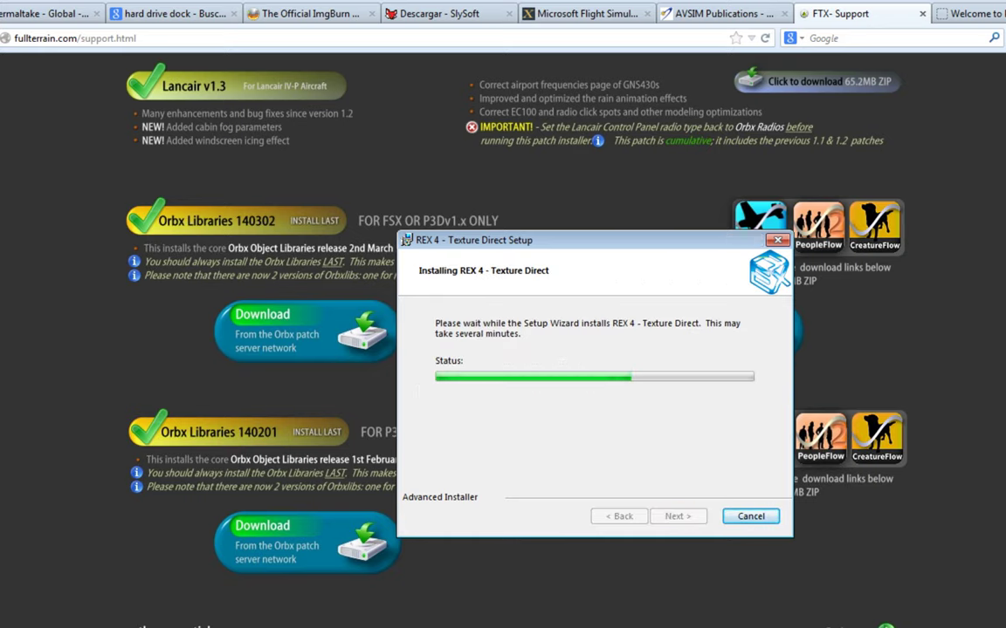
key(alt+Tab)
key(alt+Up)
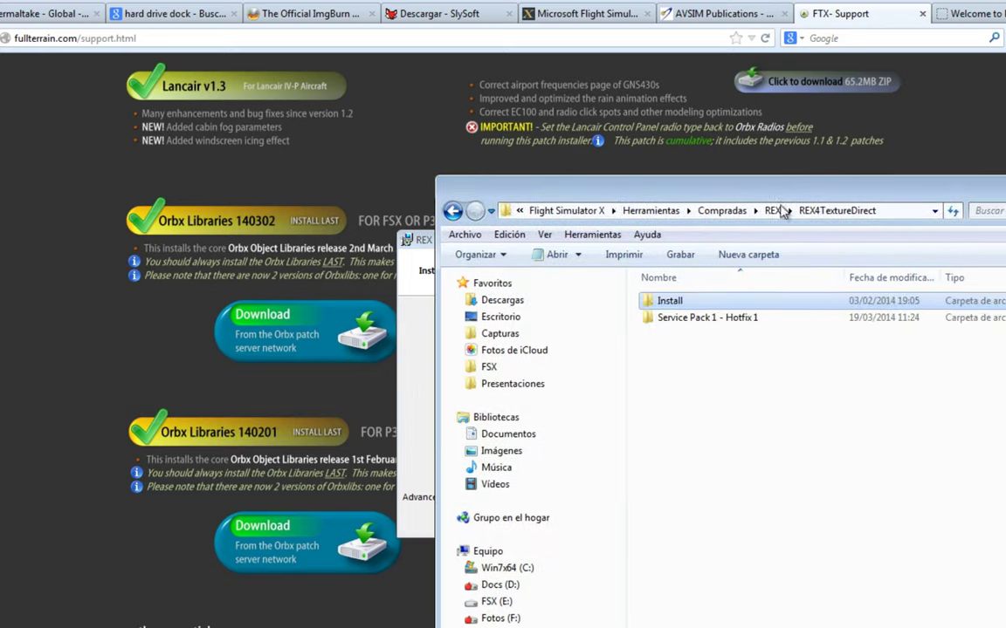
key(alt+Tab)
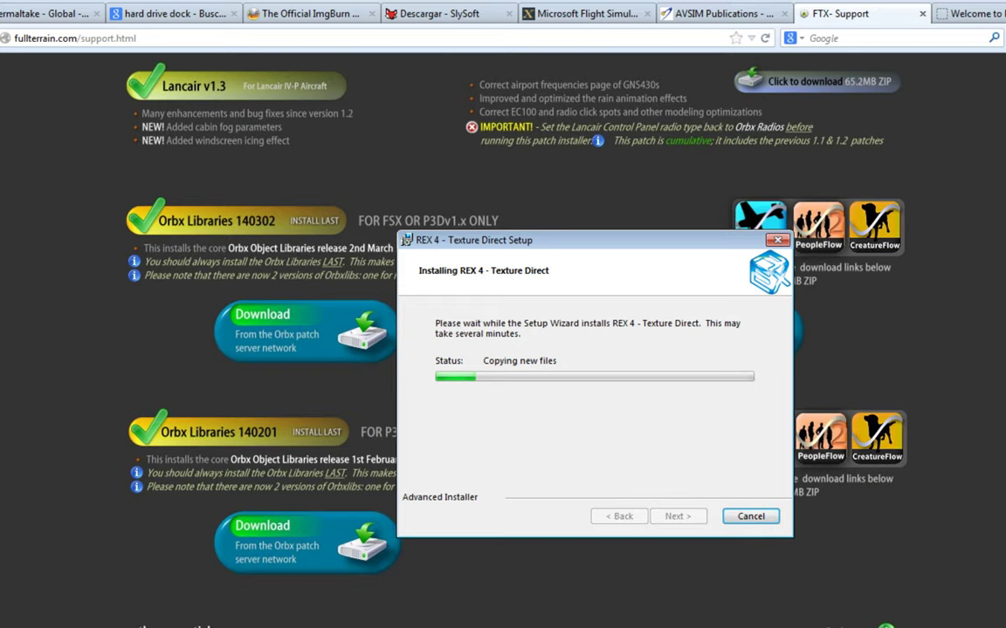
key(alt+Tab)
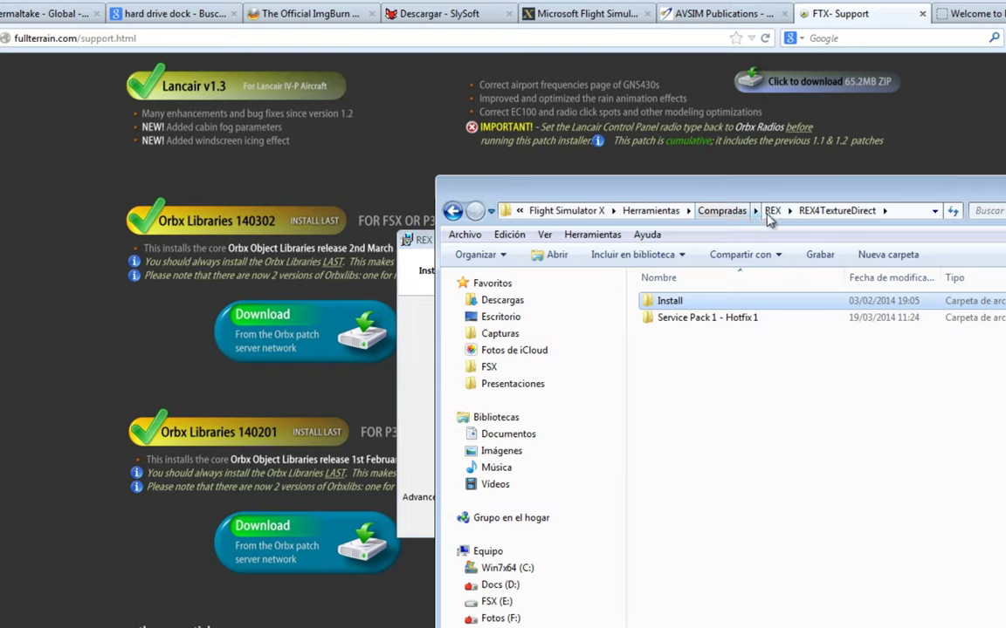
click(773, 209)
click(750, 212)
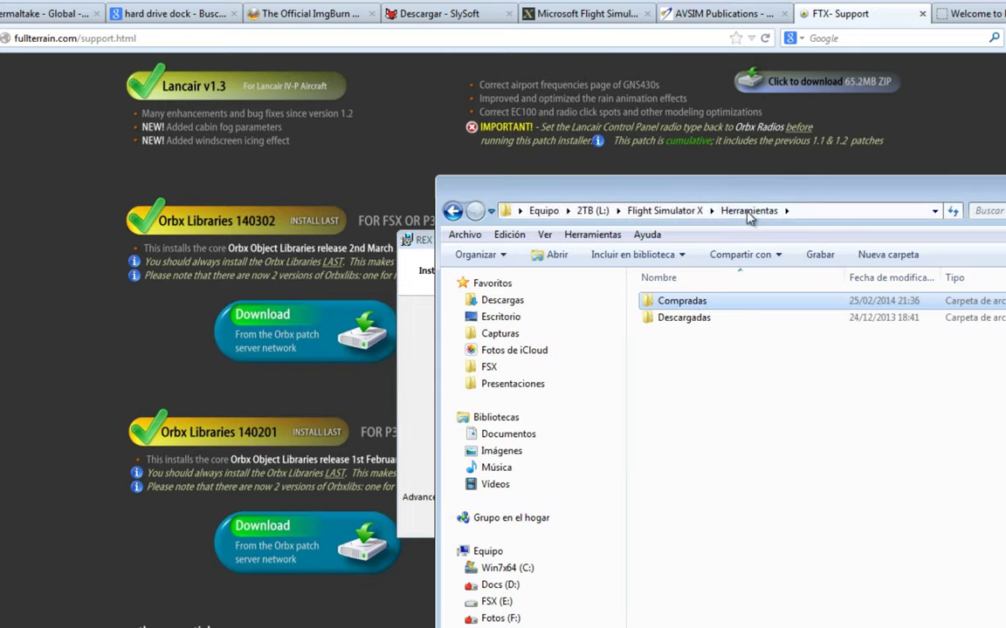
double_click(677, 300)
scroll(786, 489, down, 4)
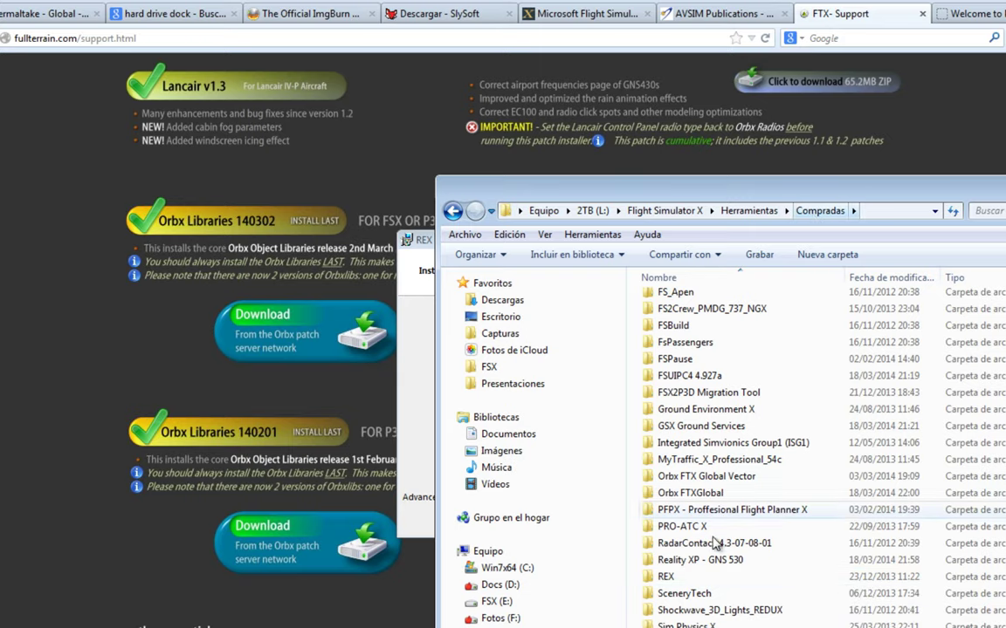
double_click(668, 577)
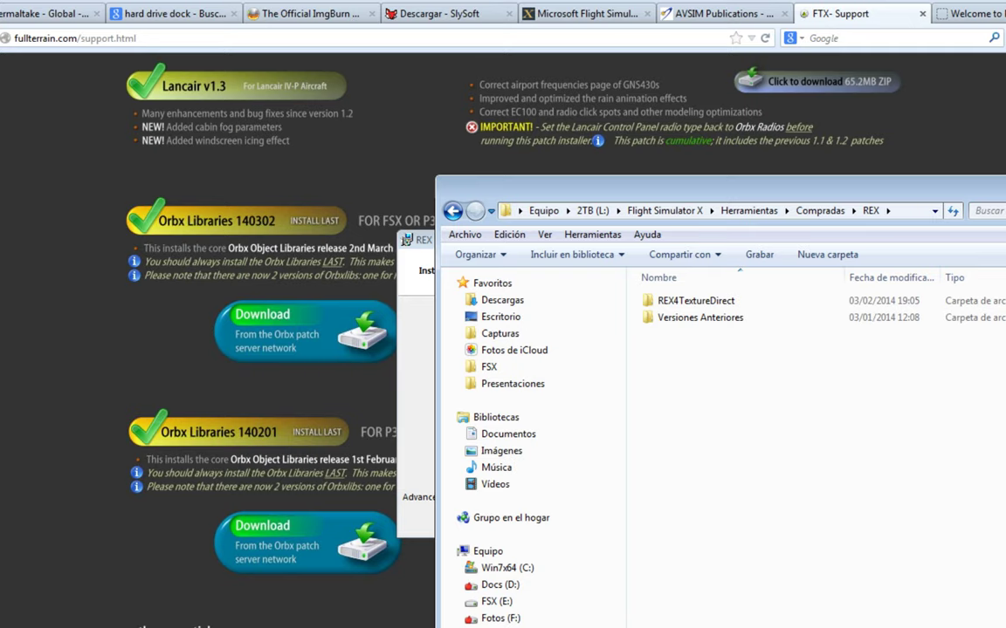
key(alt+F4)
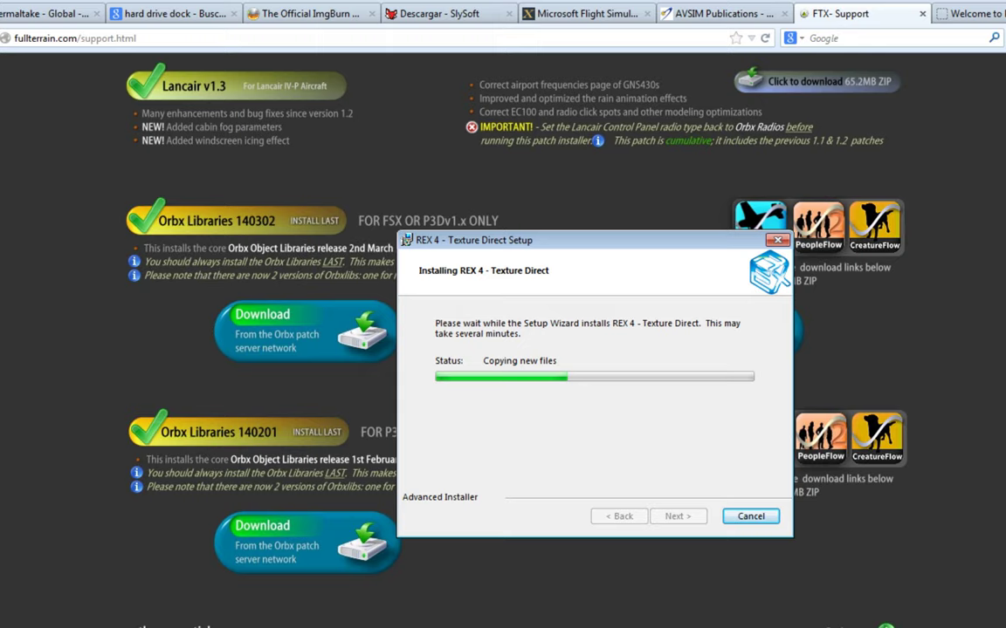
key(alt+F4)
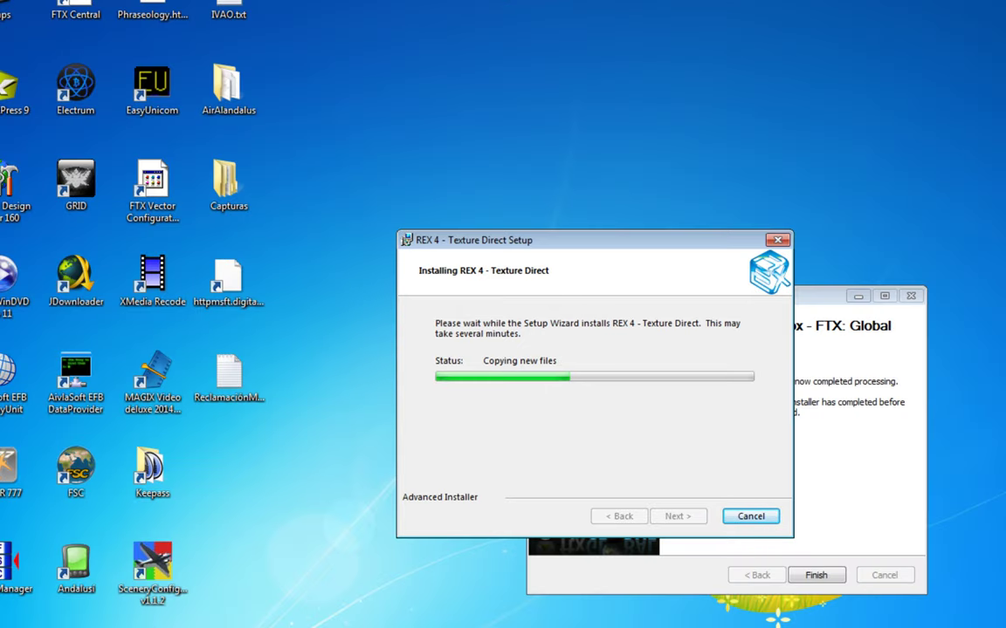
Finish the Orbx FTX Global wrapper and select the Scenery Config Editor desktop shortcut
click(829, 534)
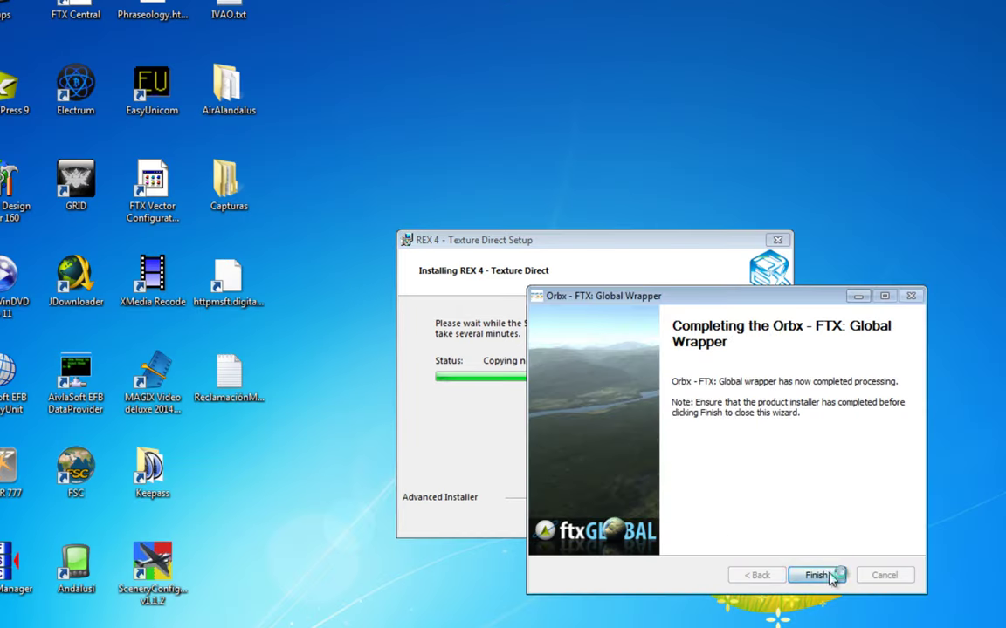
click(829, 577)
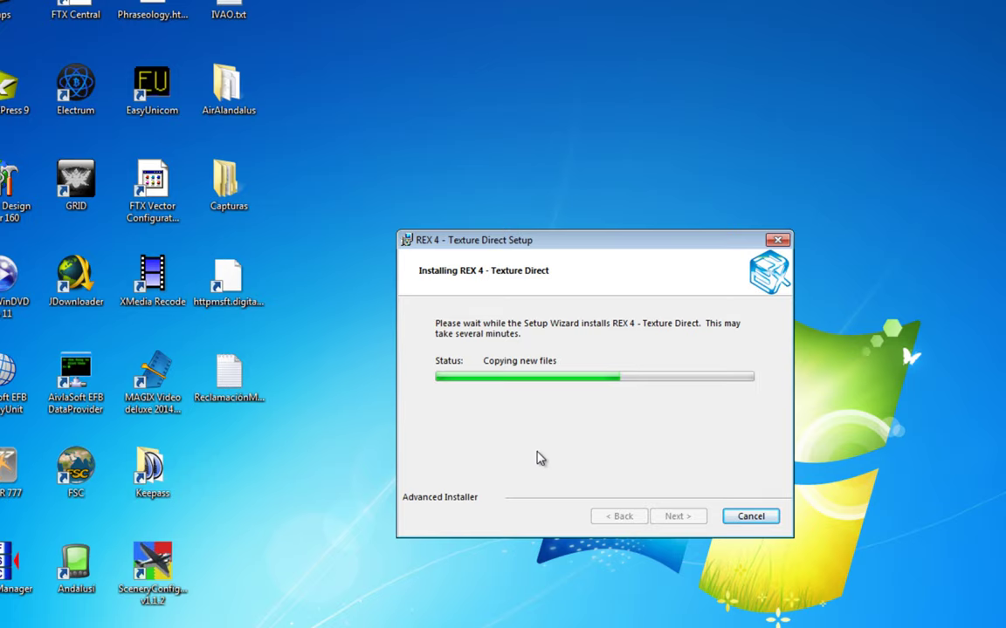
click(153, 568)
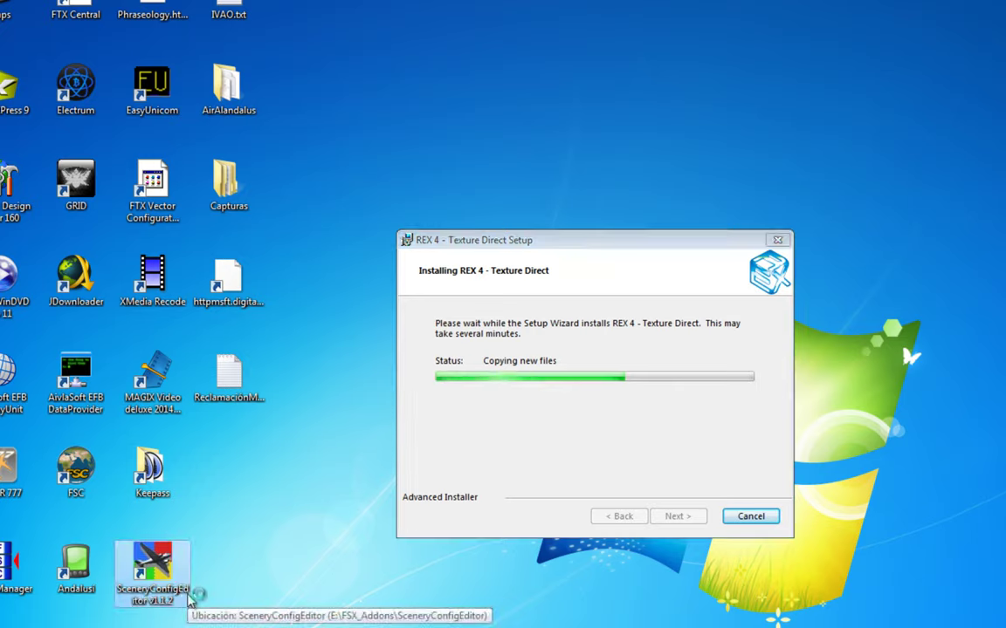
In Scenery Config Editor, disable FTXAA_ORBXLIBS, OPENLC_EUROPE1 and OPENLC_NAMERICA1, then close it
double_click(189, 595)
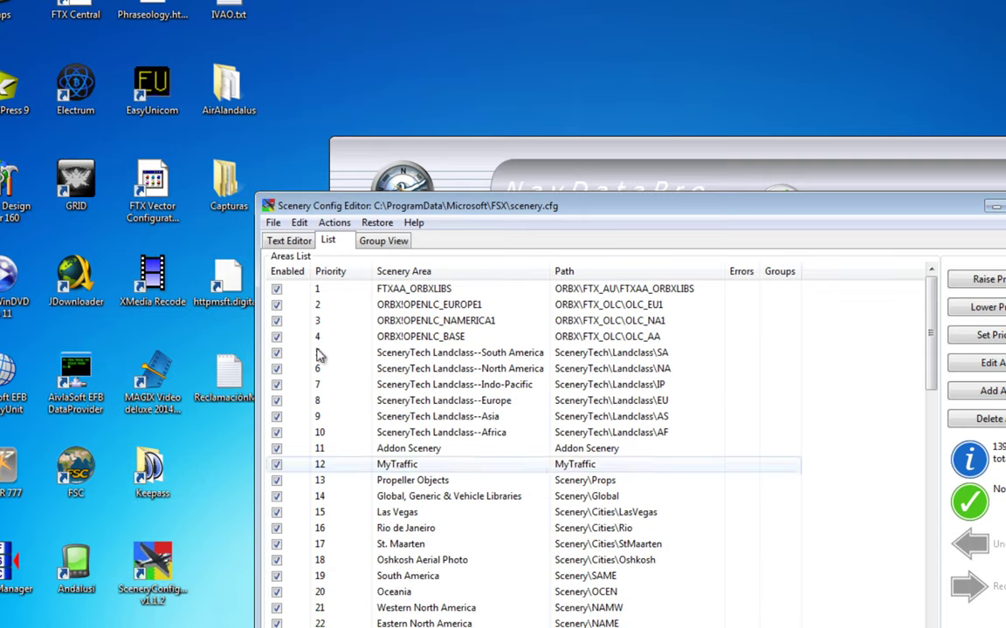
click(276, 289)
click(276, 305)
click(276, 321)
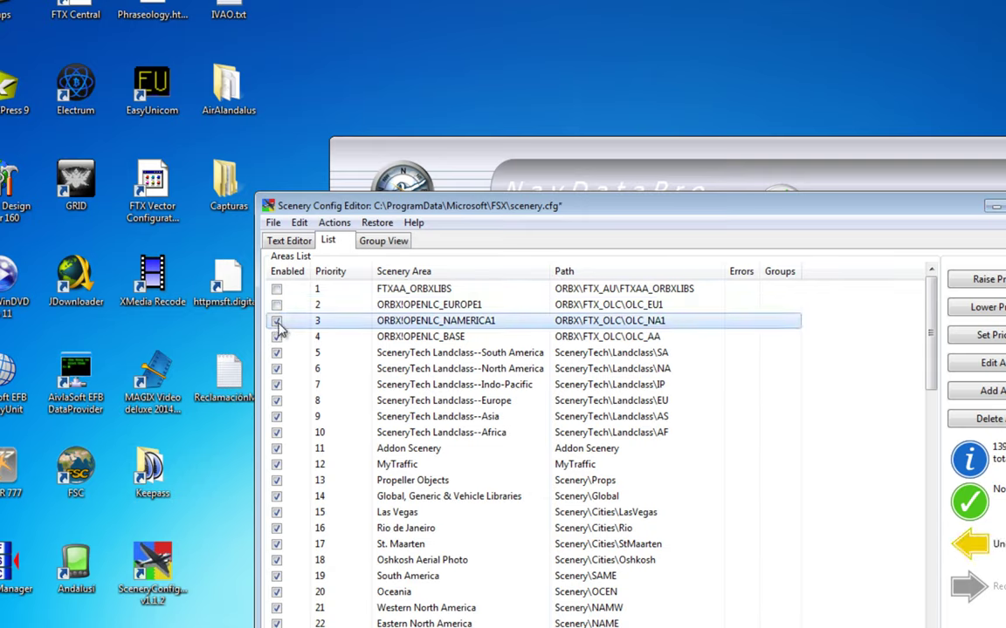
click(895, 187)
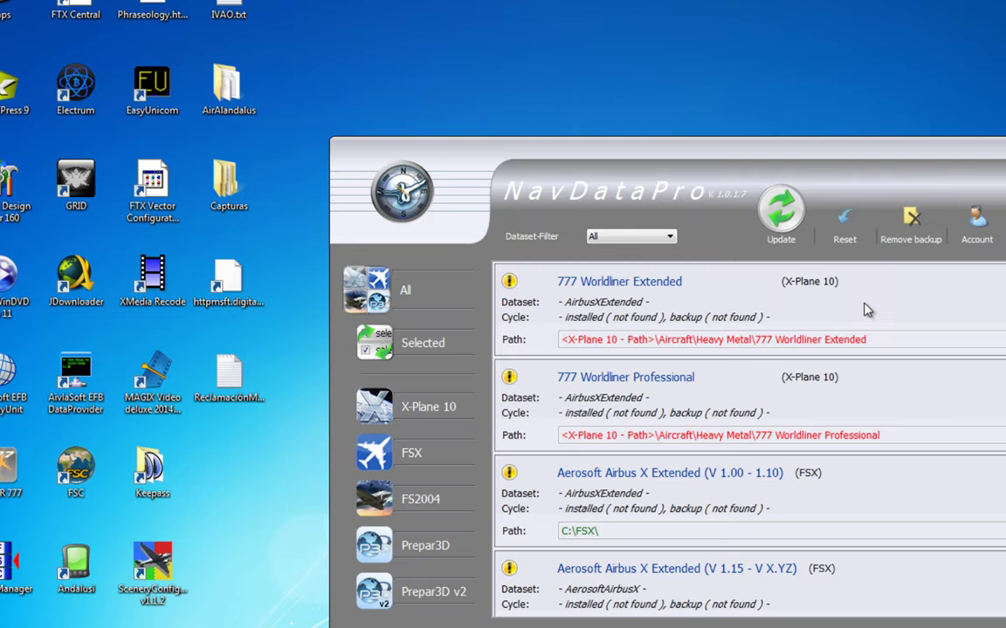
Show NavDataPro's Selected datasets, deselect AivlaSoft EFB FSX, then minimize NavDataPro
click(374, 340)
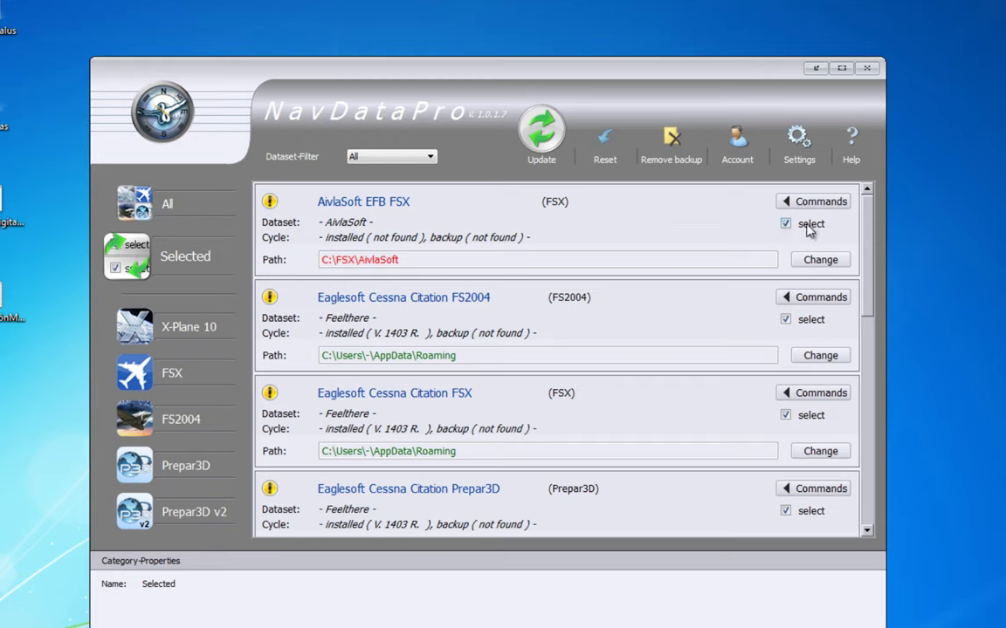
click(808, 225)
click(188, 248)
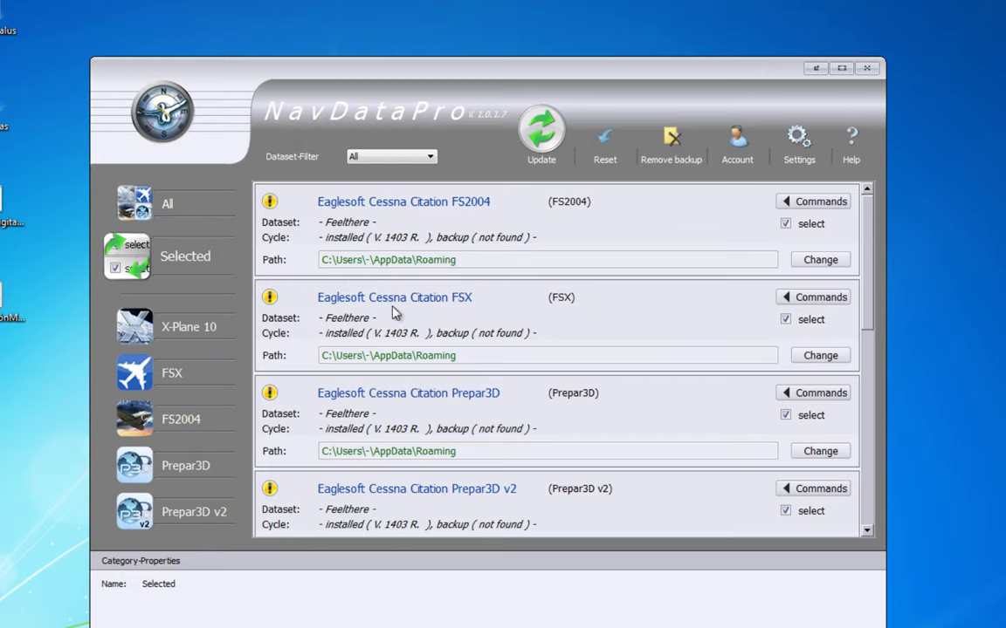
scroll(871, 380, down, 3)
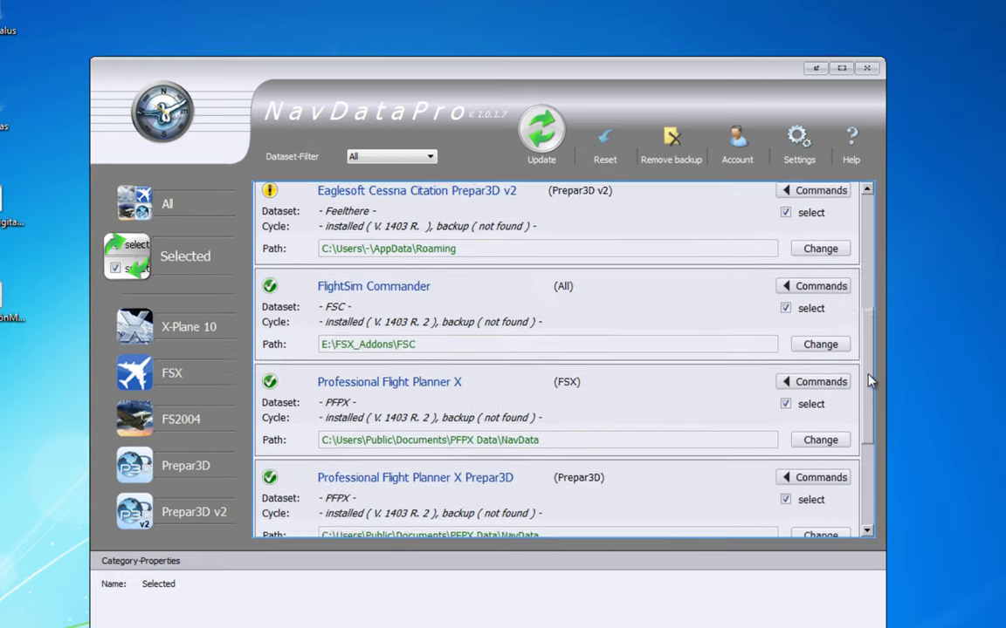
scroll(870, 380, down, 2)
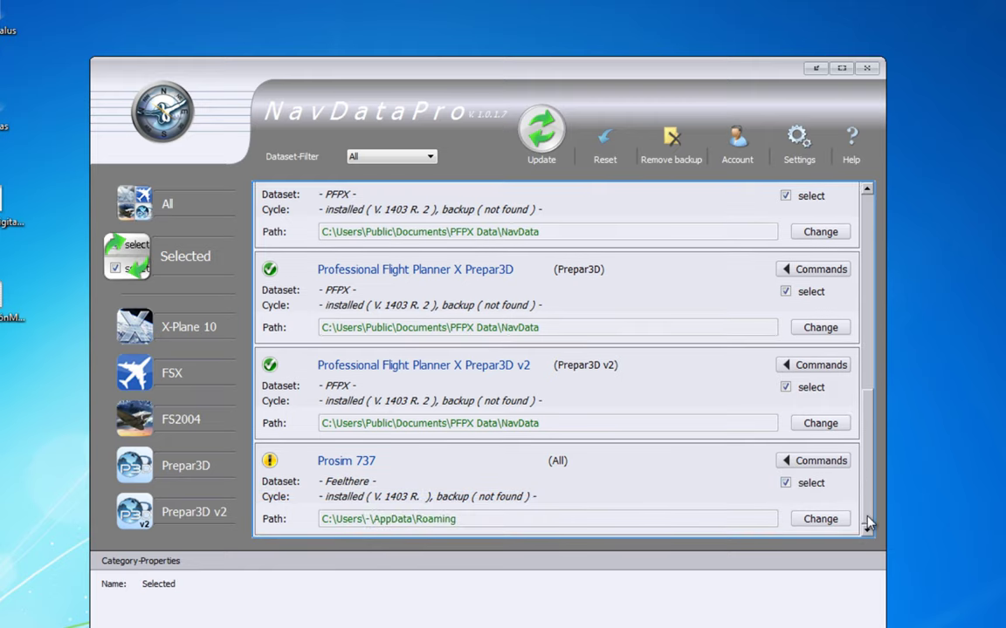
scroll(793, 348, up, 5)
click(815, 68)
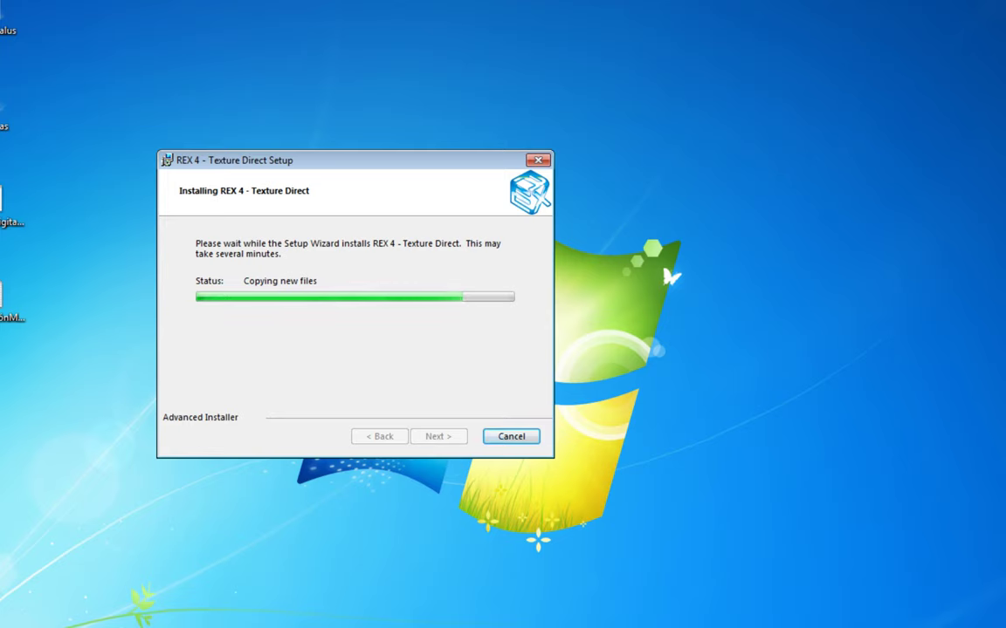
Go to Flight Simulator X > Aviones > Comprados > Cessna Citation X Eaglesoft v2 and run CX20X.exe
key(alt+Tab)
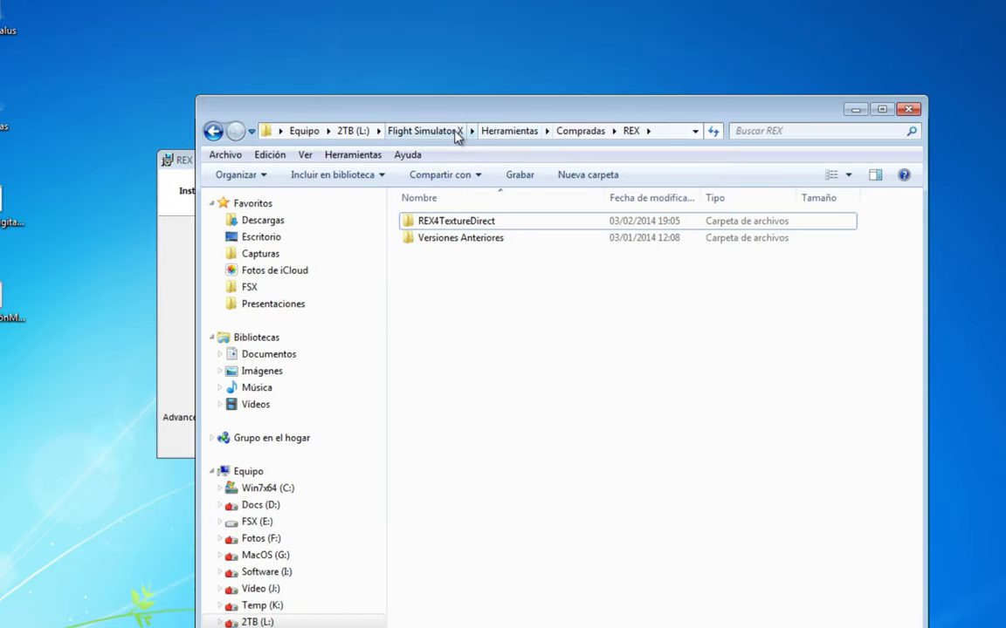
click(425, 131)
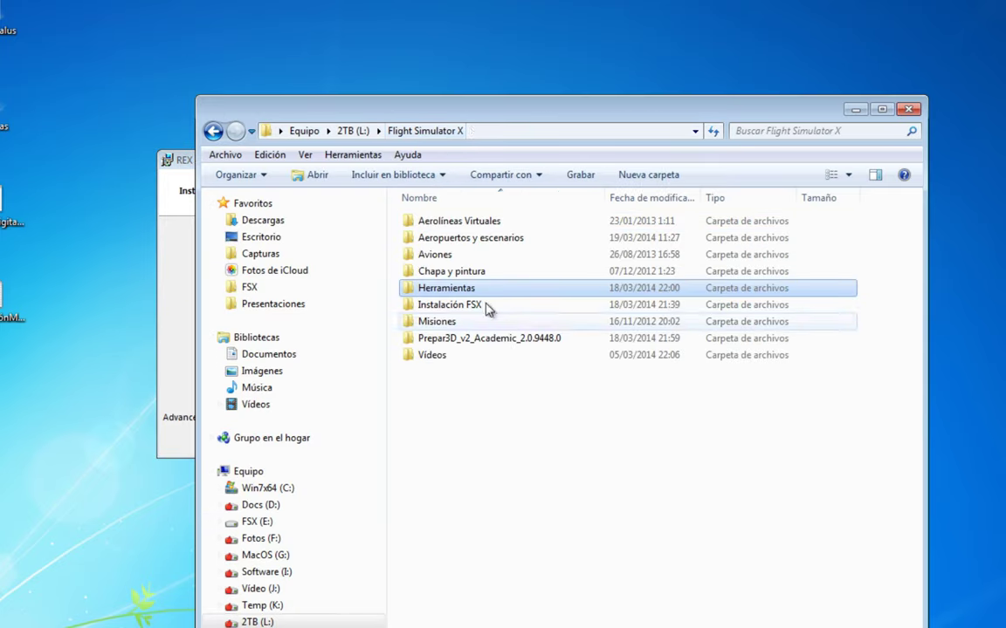
double_click(454, 256)
double_click(461, 225)
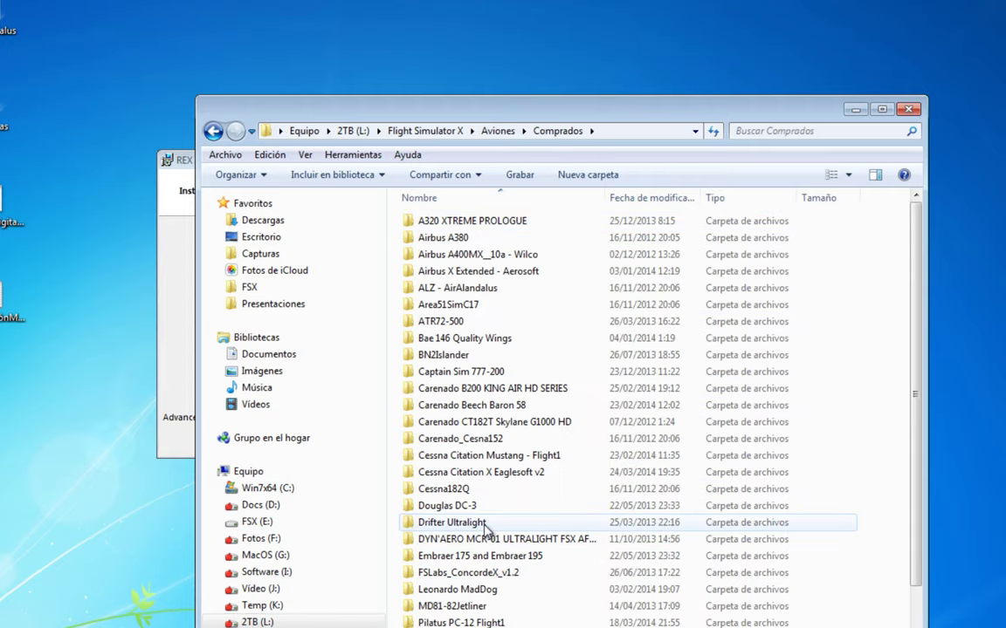
double_click(512, 472)
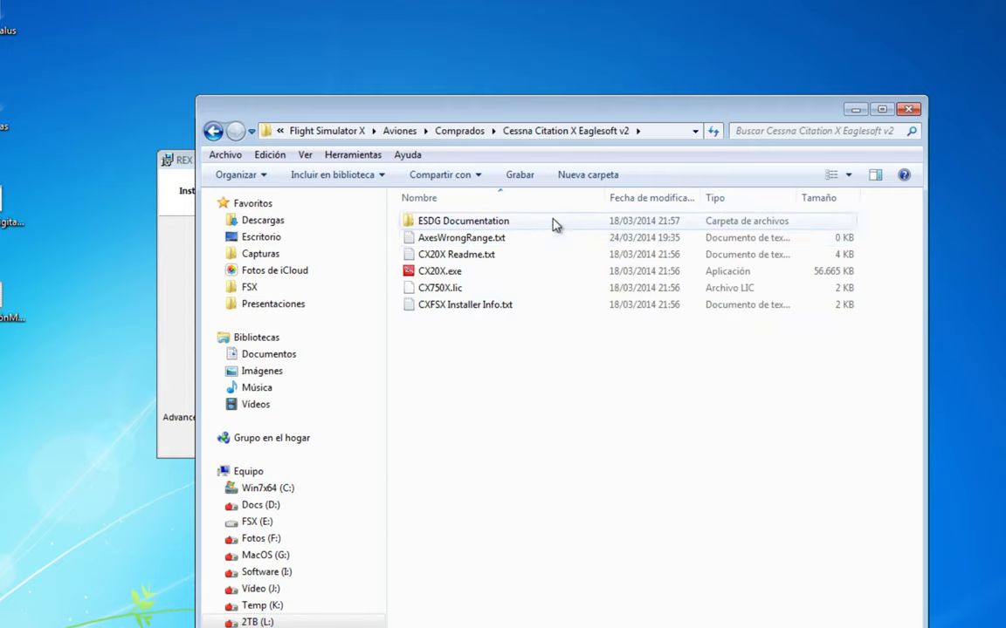
right_click(445, 272)
click(476, 297)
click(577, 470)
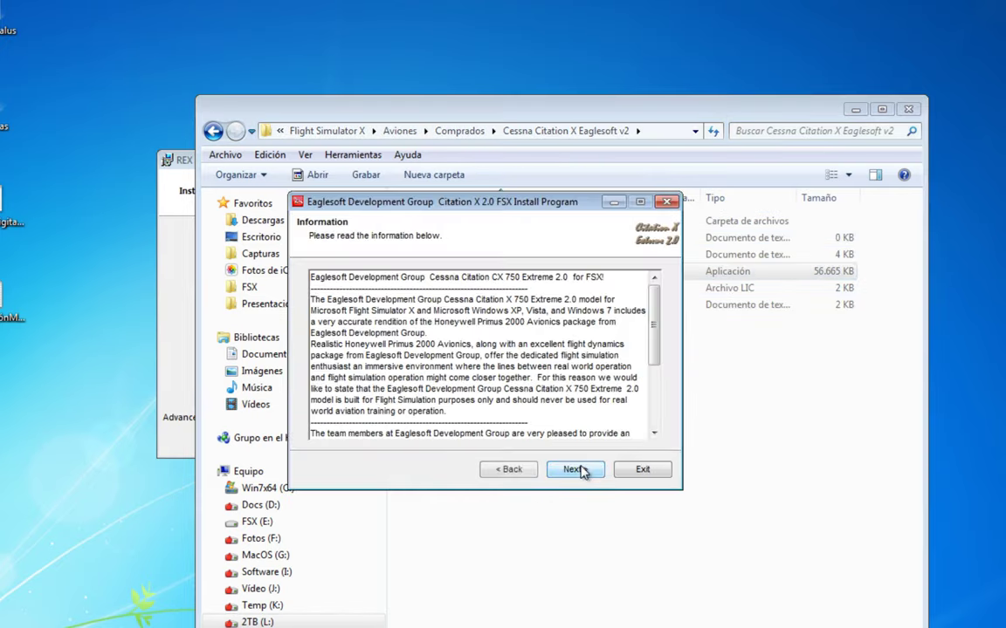
Accept the Citation X licence and set the installation folder to C:\FSX
click(576, 470)
click(482, 423)
click(575, 470)
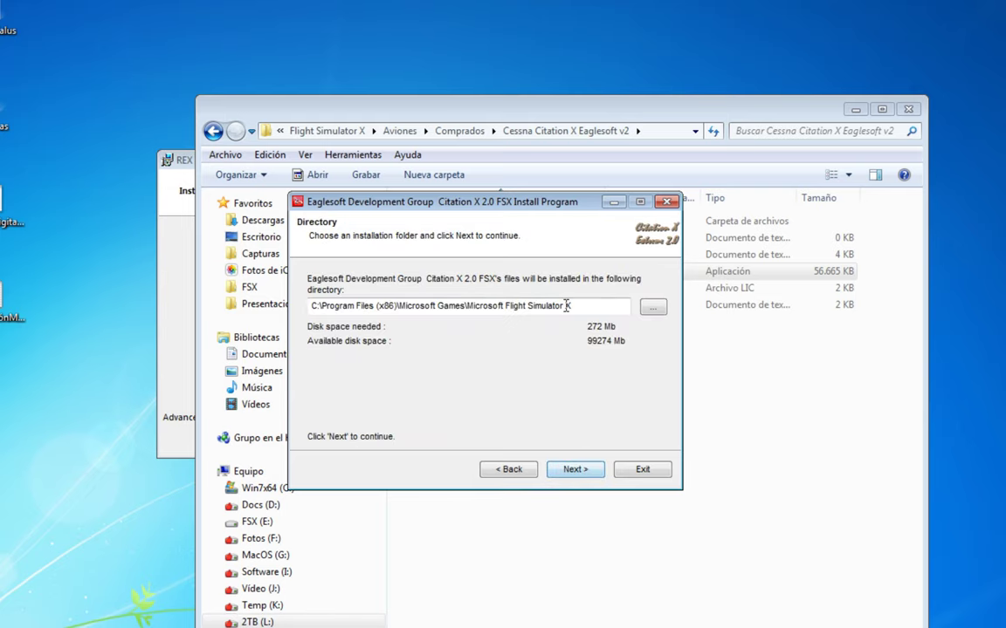
click(654, 307)
double_click(419, 376)
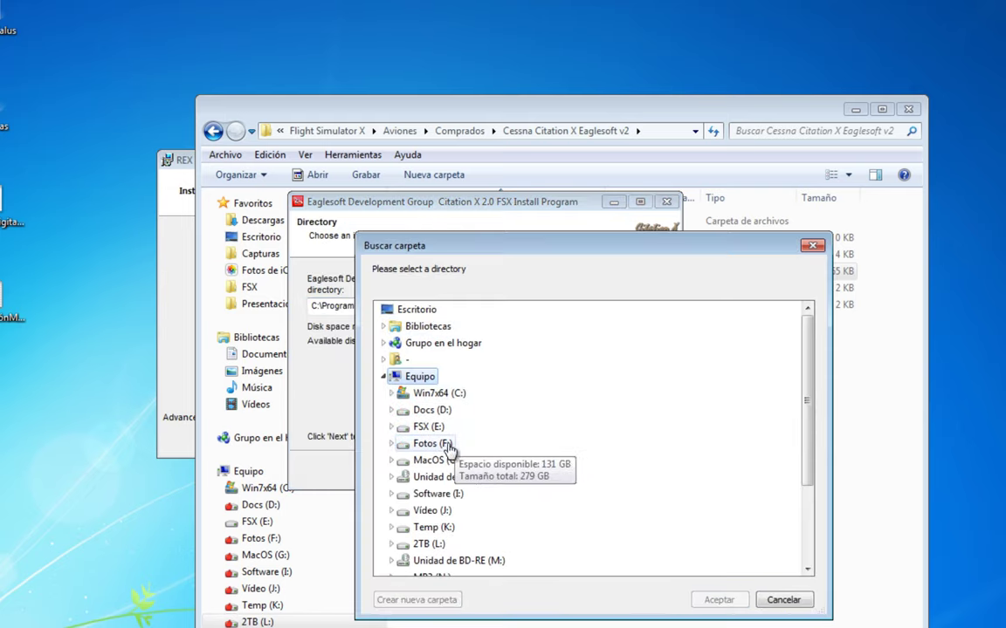
double_click(439, 393)
click(423, 601)
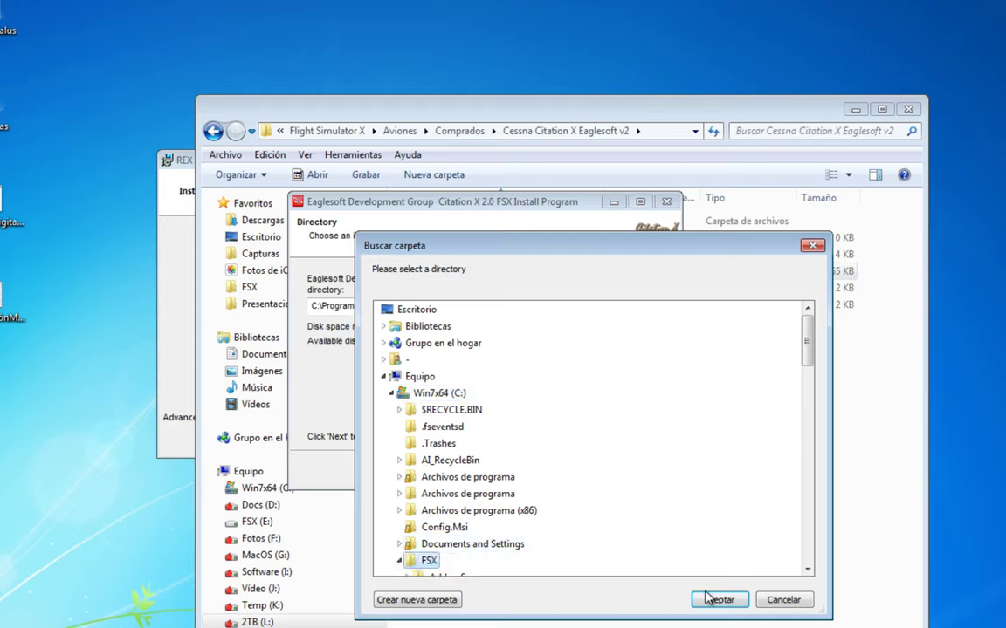
click(718, 600)
Install Citation X 2.0 and exit the installer once it completes
click(575, 469)
click(575, 472)
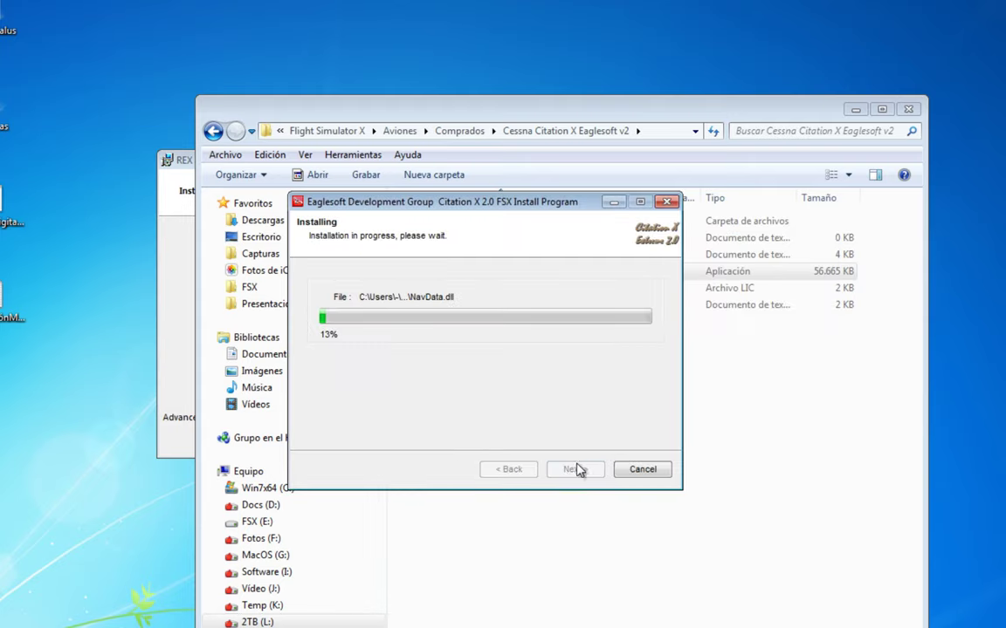
click(175, 199)
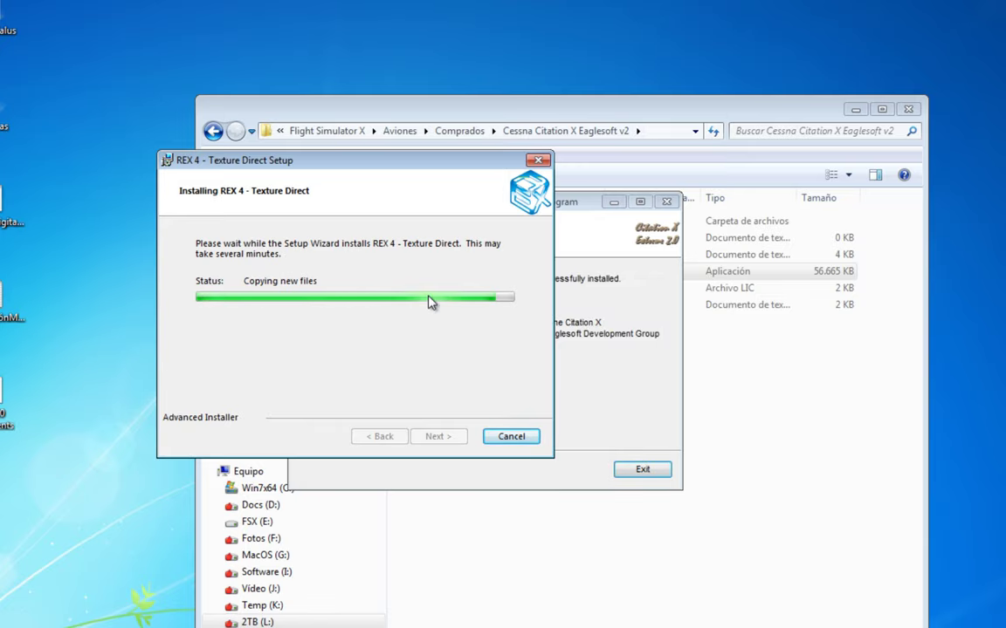
click(617, 384)
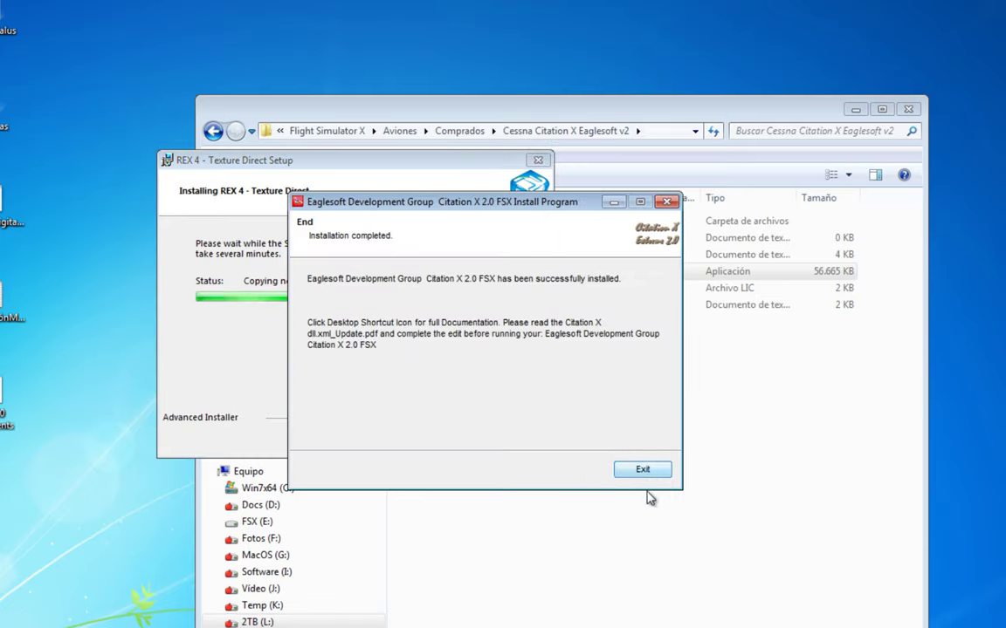
click(646, 472)
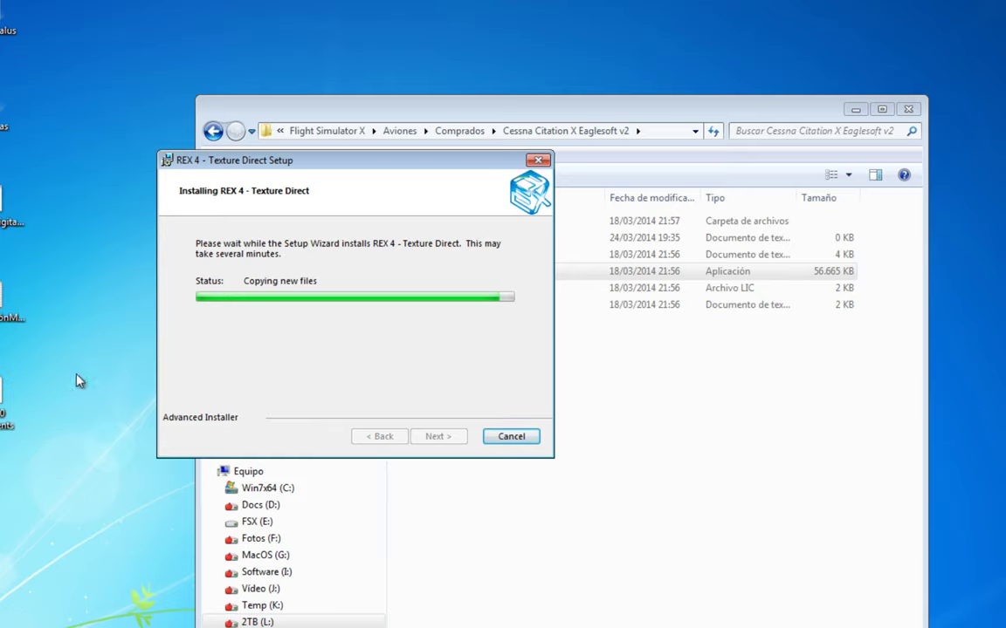
Delete the new Citation X desktop shortcut to the recycle bin
right_click(19, 333)
key(Delete)
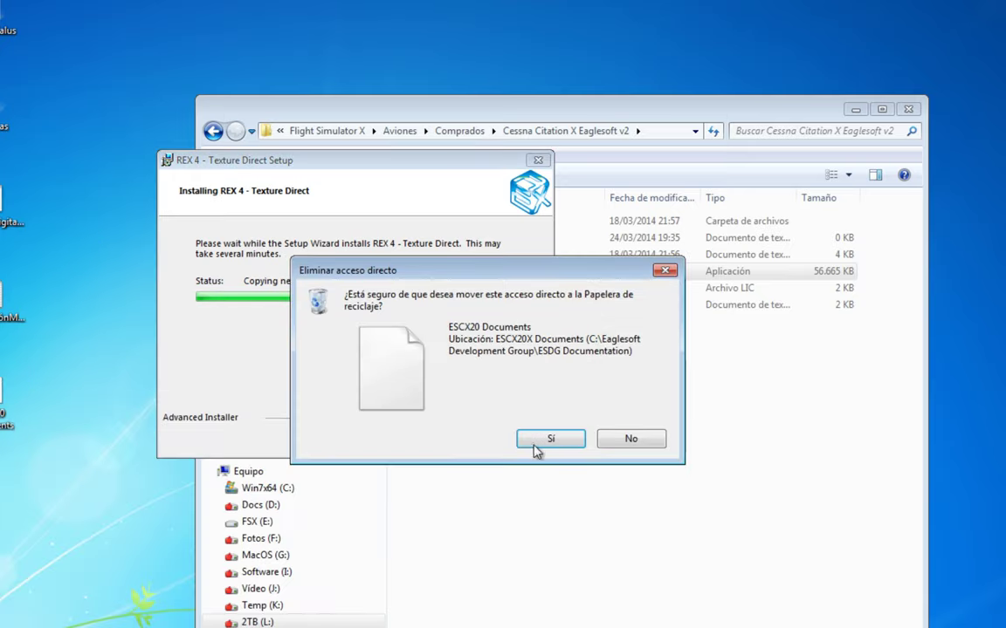
click(535, 445)
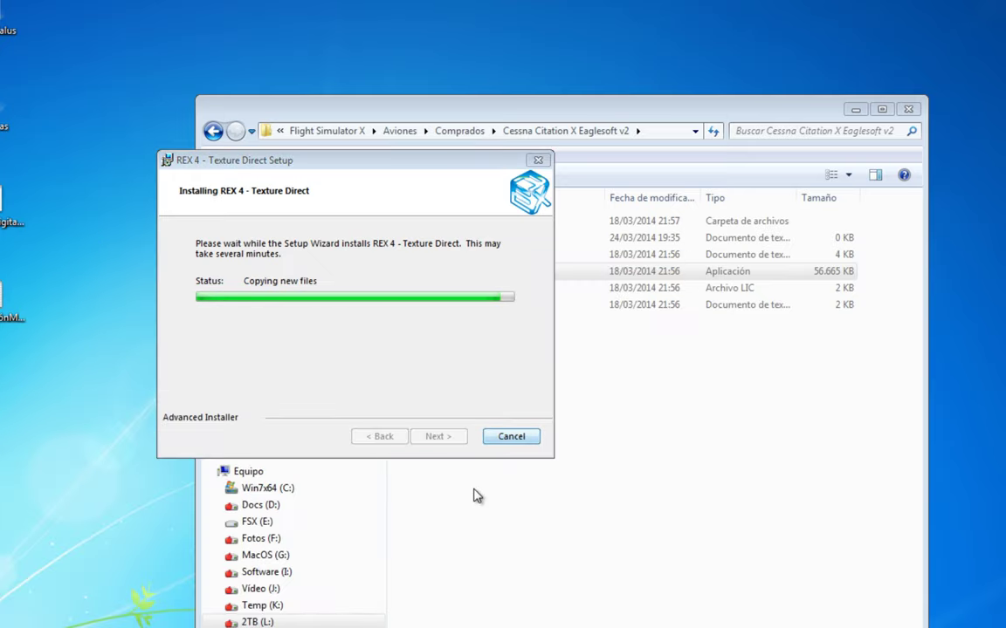
Open REX > REX4TextureDirect > Service Pack 1 - Hotfix 1 in Explorer, then finish the REX 4 setup
click(319, 112)
click(252, 132)
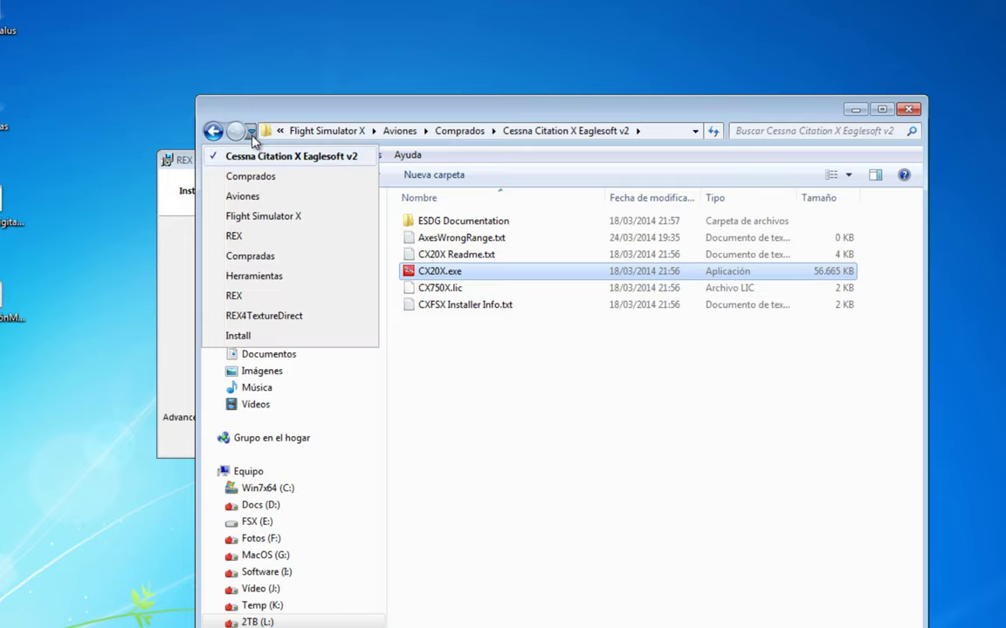
click(277, 237)
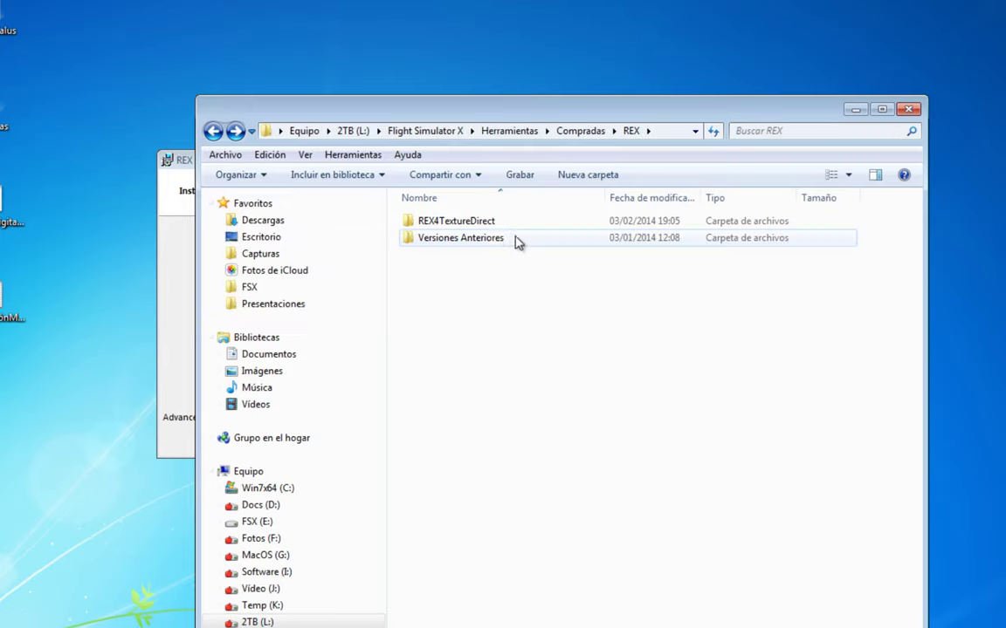
double_click(482, 222)
double_click(448, 238)
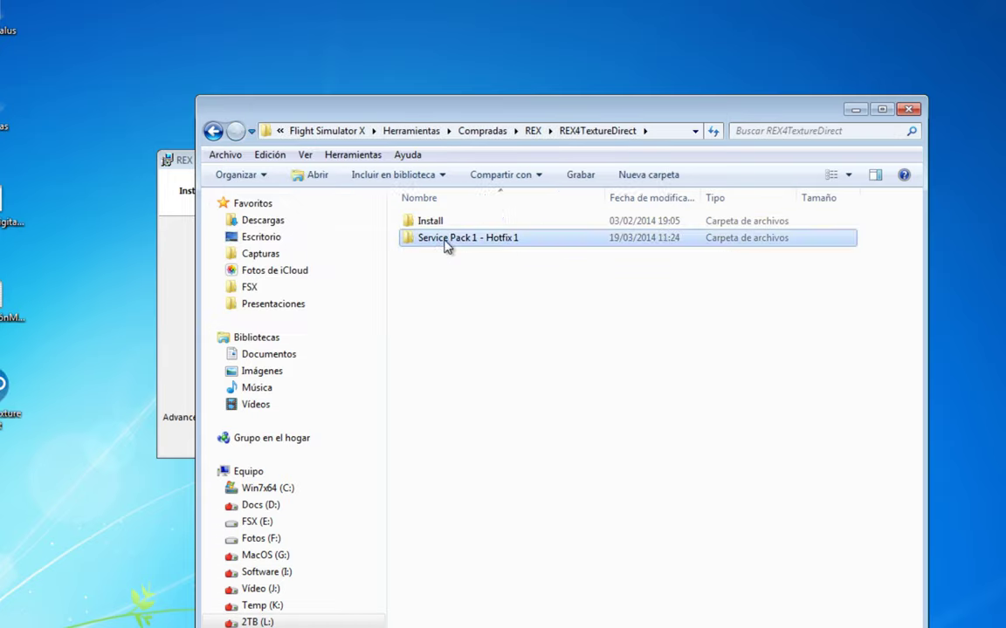
click(855, 109)
click(422, 436)
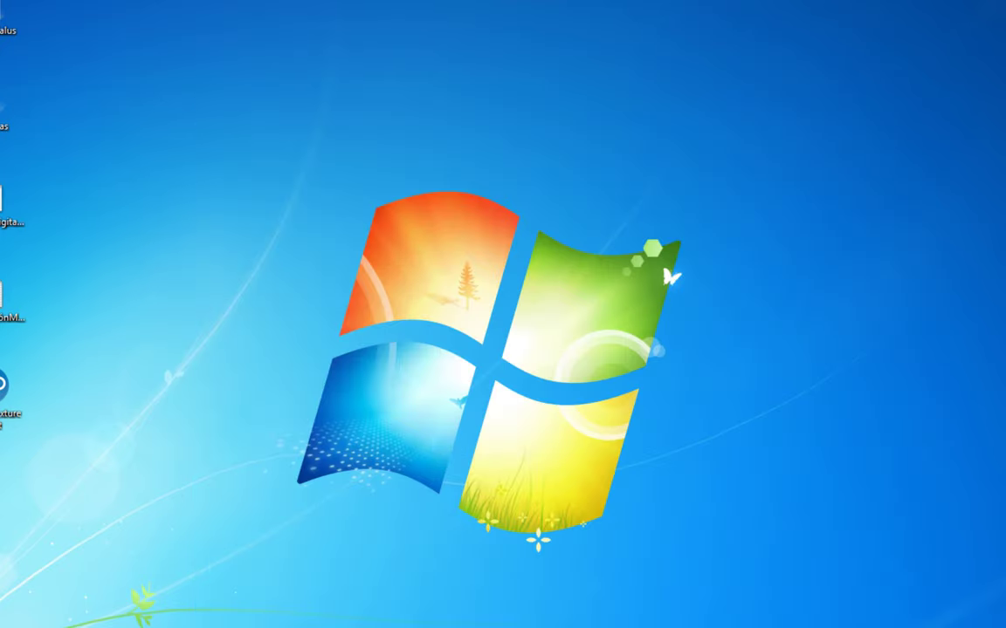
Run the Service Pack 1 - Hotfix 1 setup.exe as administrator
key(alt+Tab)
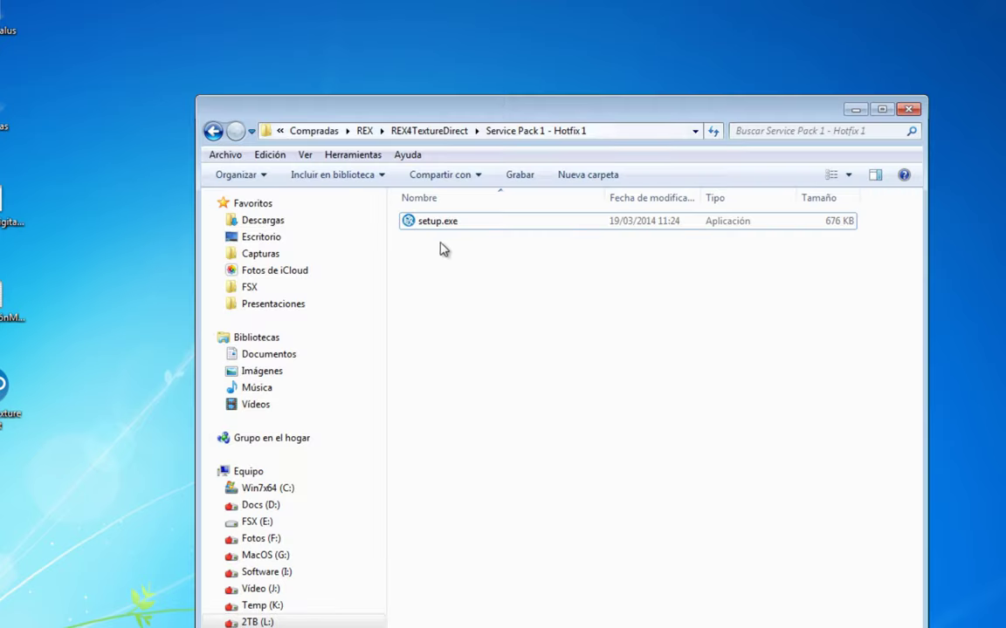
right_click(423, 225)
click(483, 253)
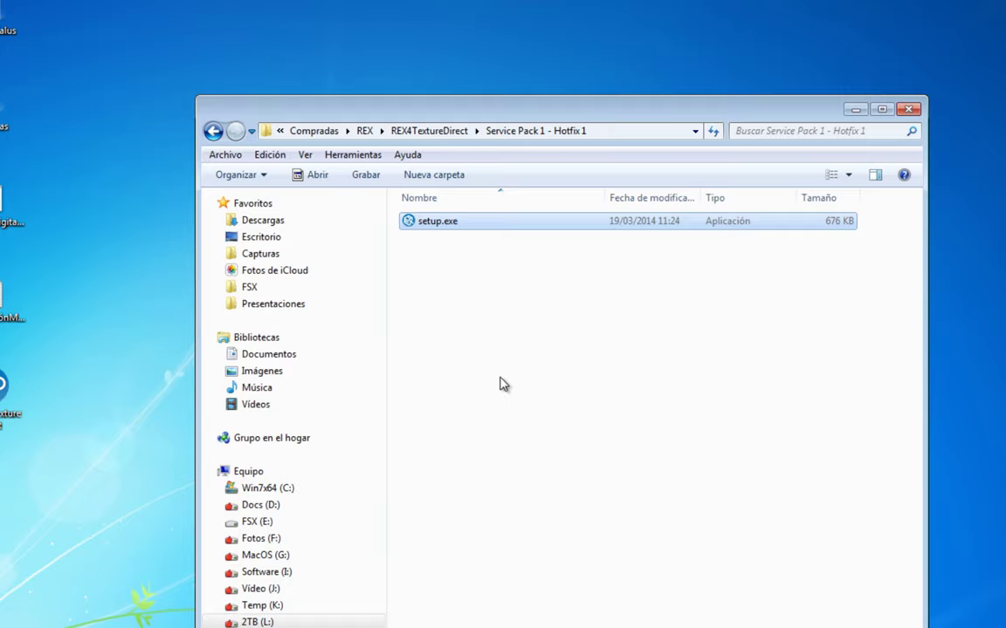
click(855, 109)
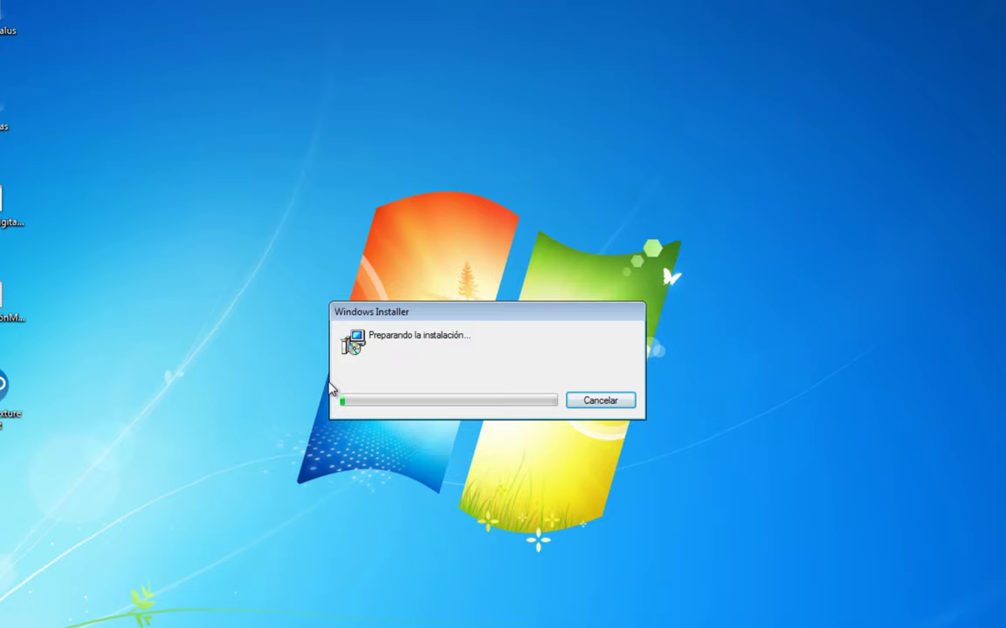
Delete the ESCX20X Documents desktop shortcut
right_click(13, 301)
click(44, 602)
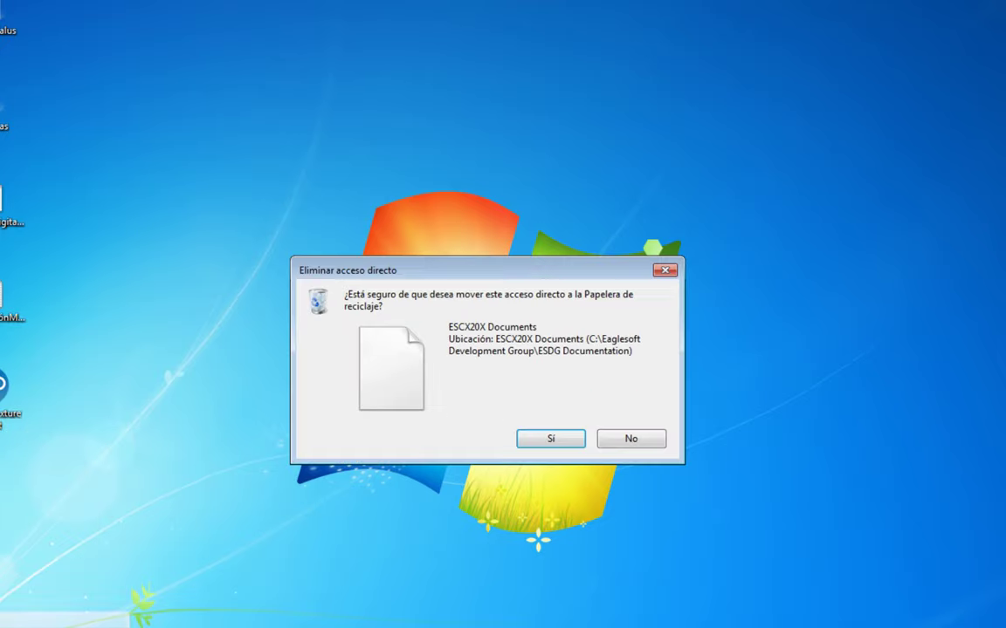
click(570, 437)
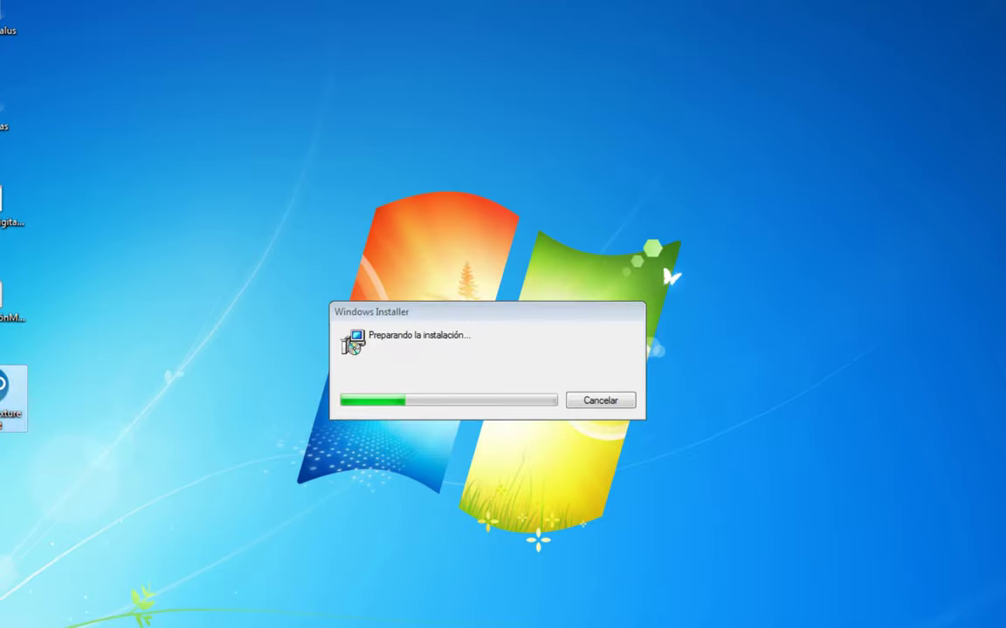